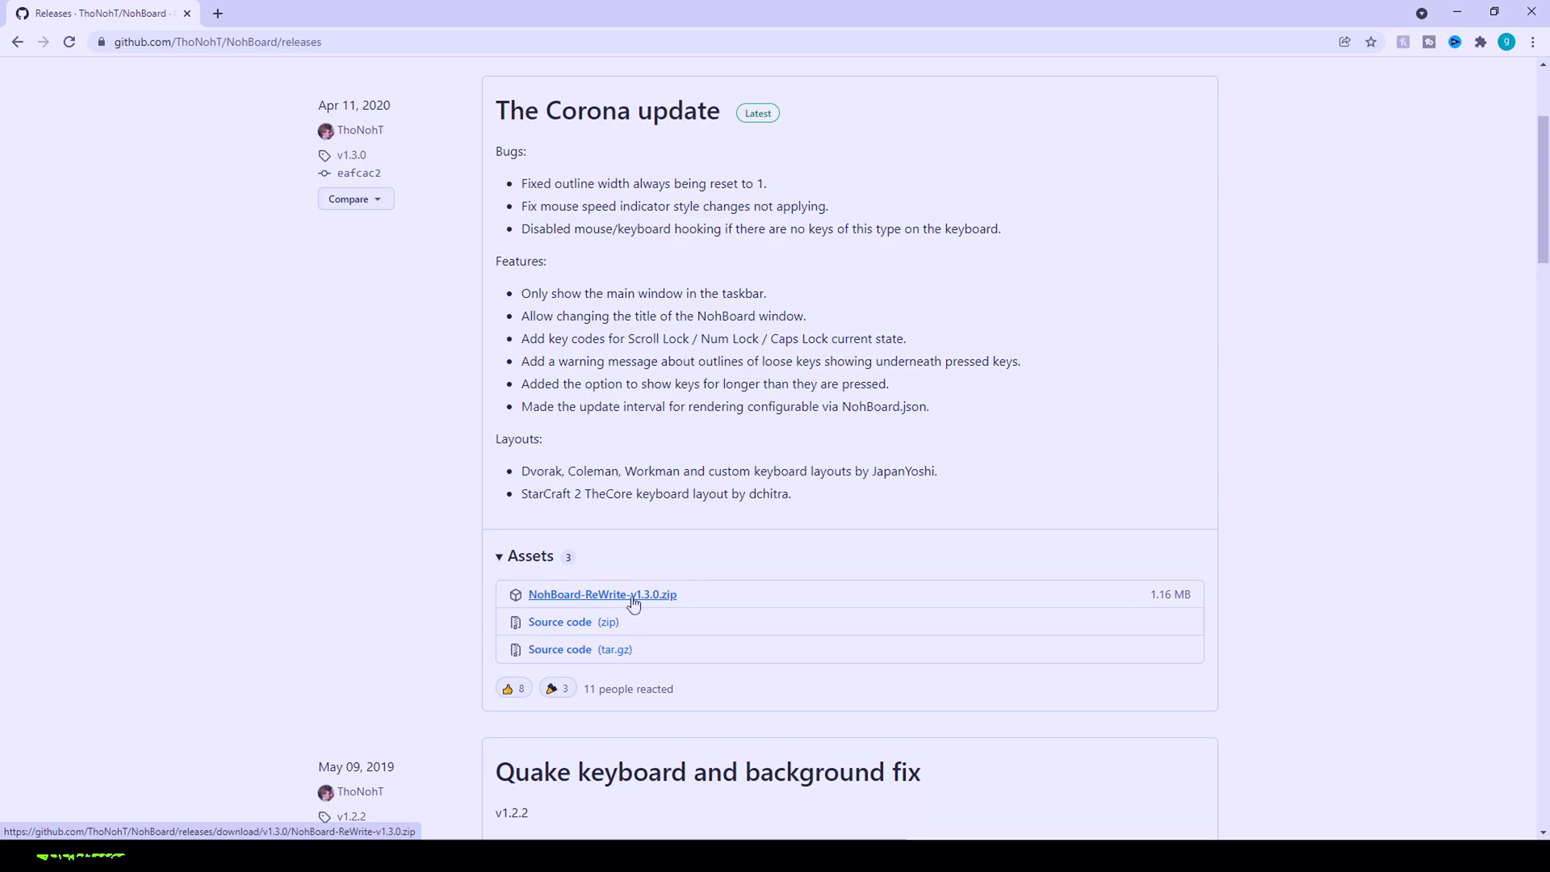
Step: Download NohBoard-ReWrite-v1.3.0.zip from the Corona update release and open the archive to view its files
left_click(633, 599)
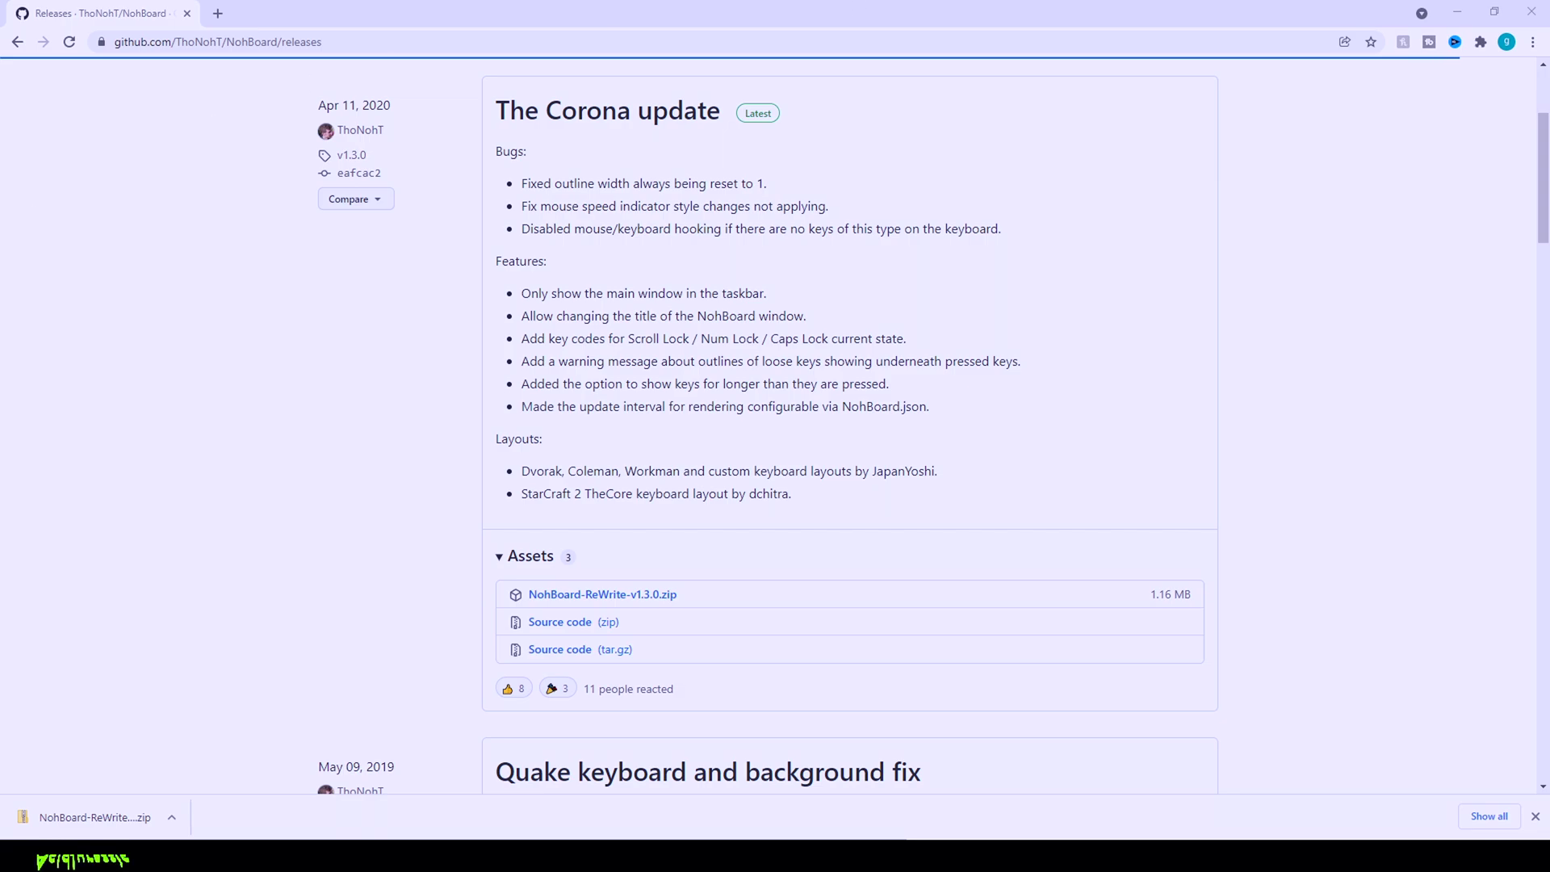
left_click(126, 819)
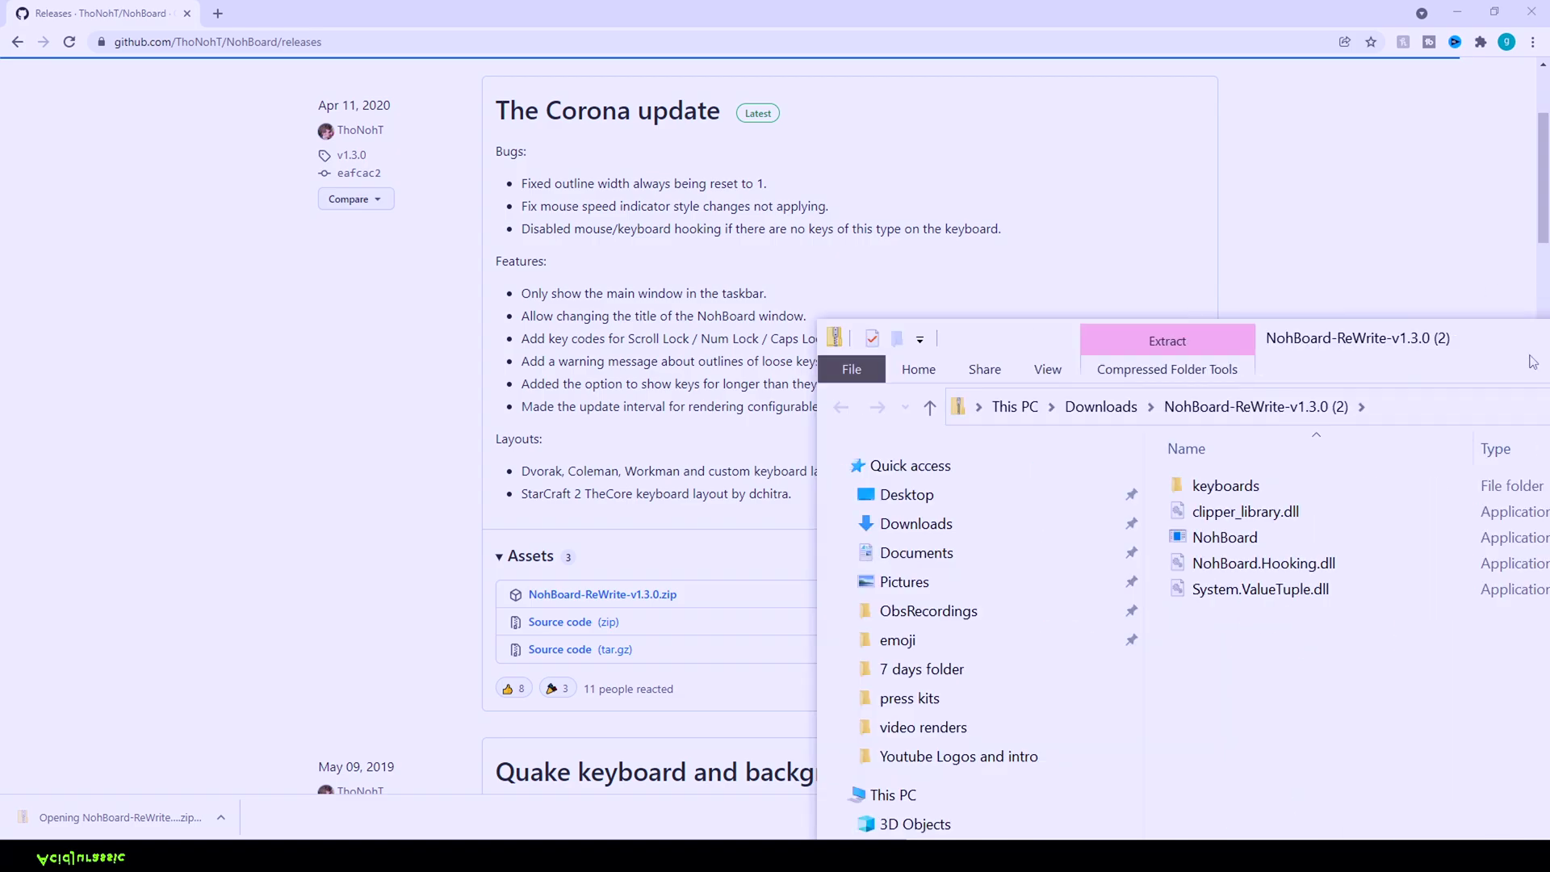
left_click_drag(529, 190, 719, 134)
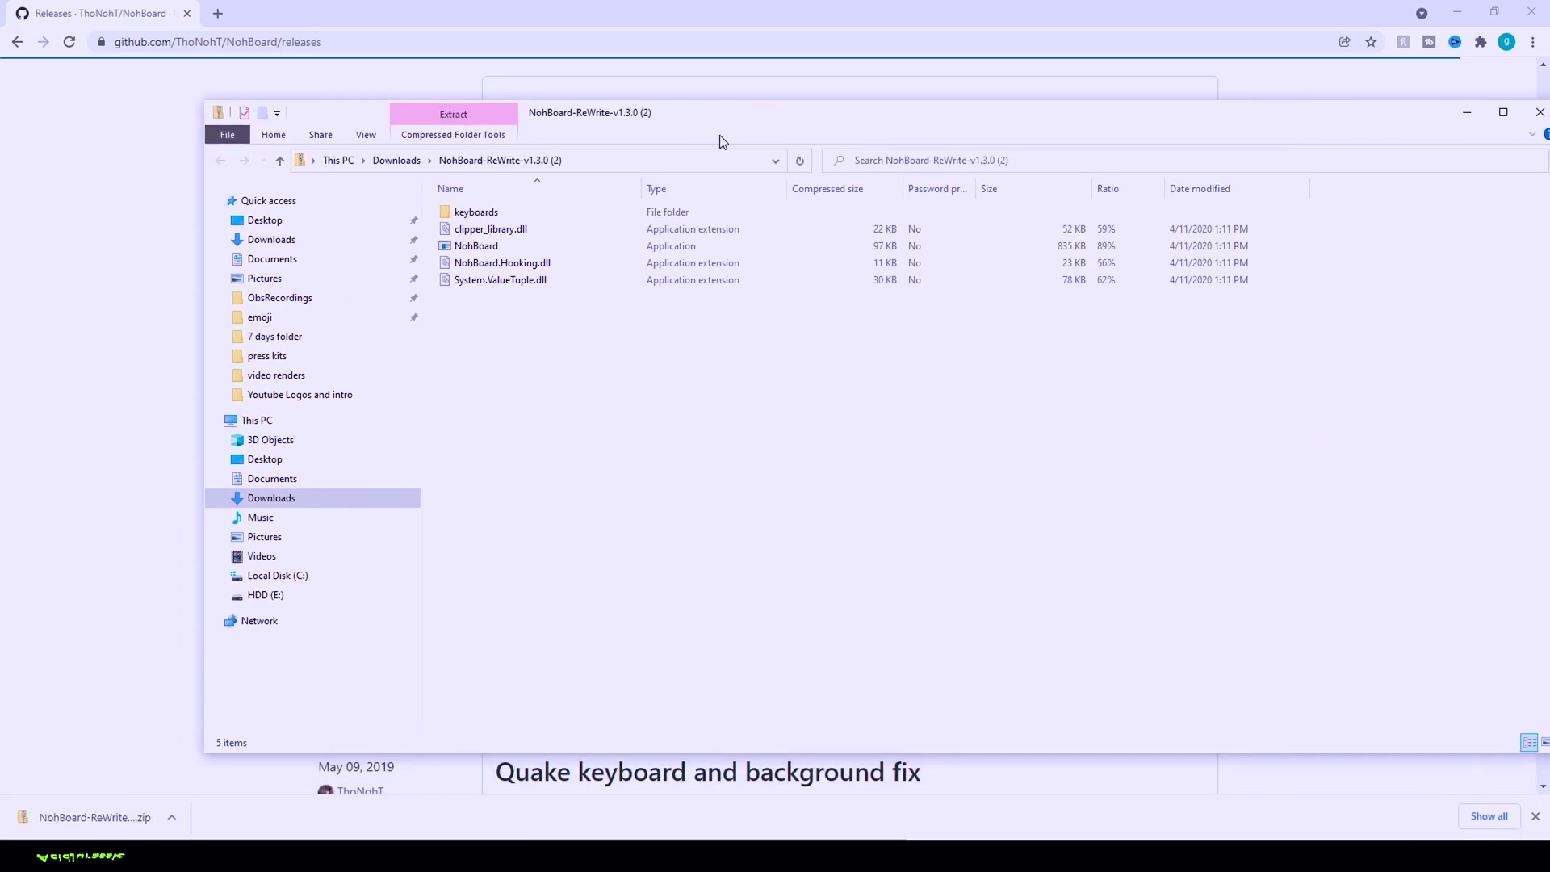
left_click(307, 501)
right_click(549, 236)
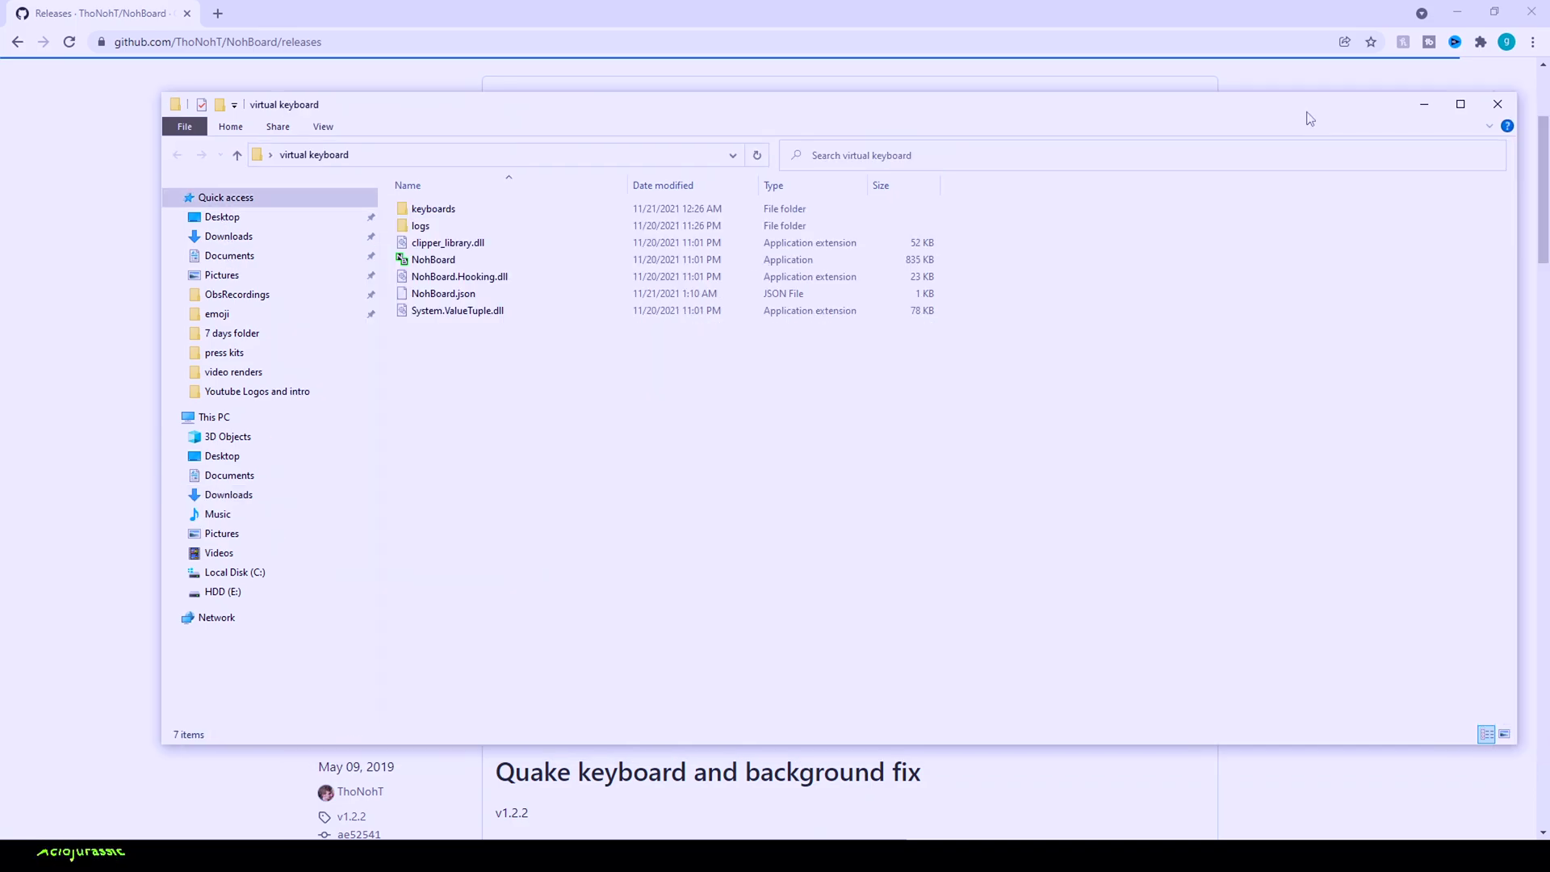
Step: Launch NohBoard from the virtual keyboard folder, allow the unverified app to install anyway, and place its window over the folder
left_click_drag(1302, 117, 1246, 114)
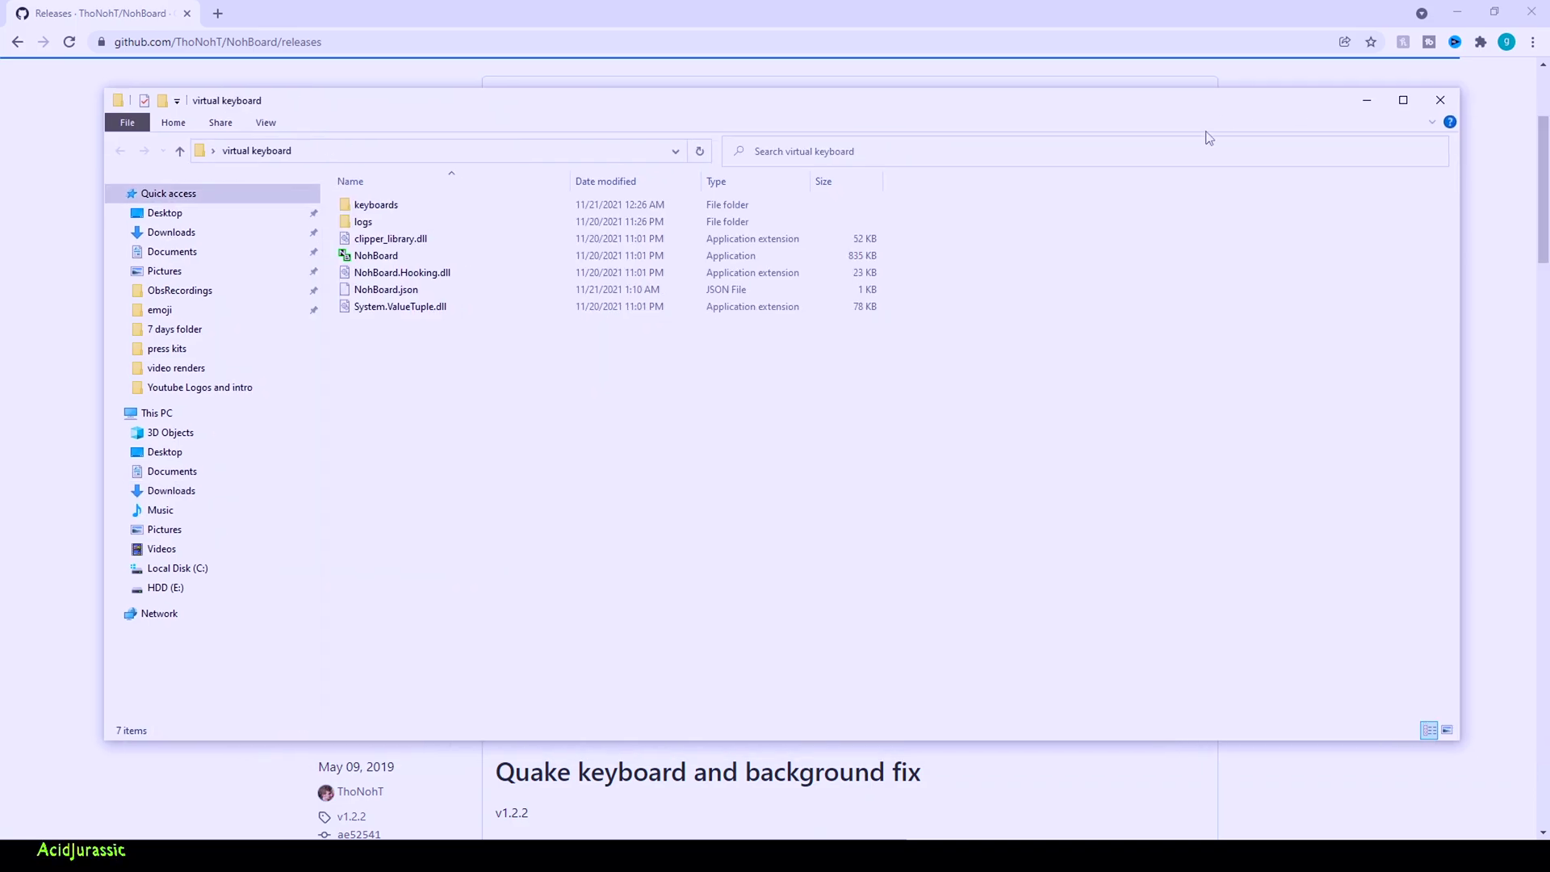
double_click(460, 251)
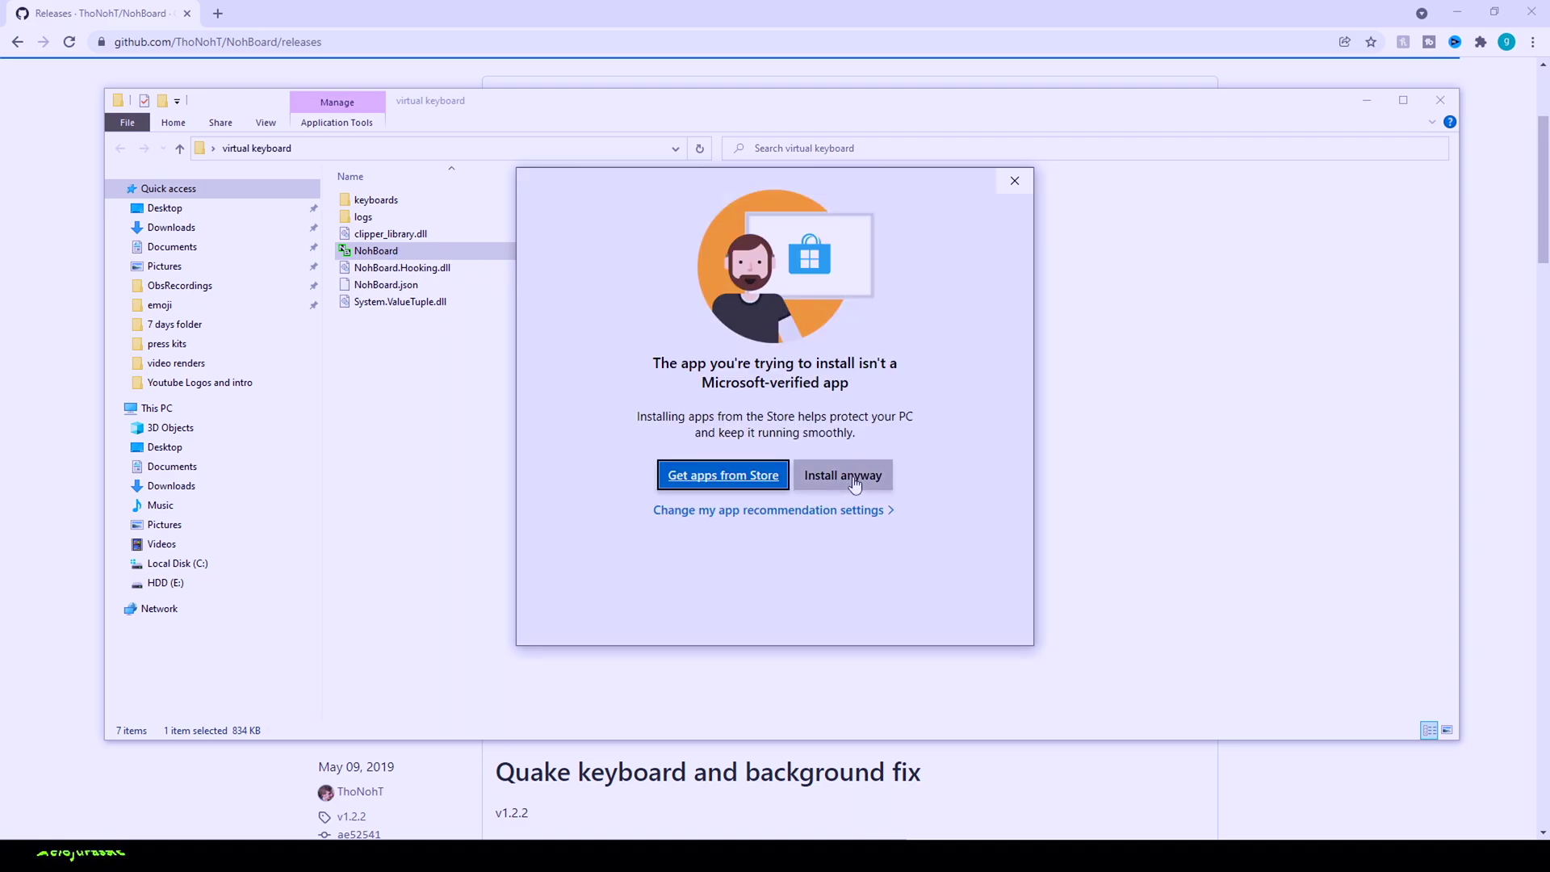
left_click(855, 483)
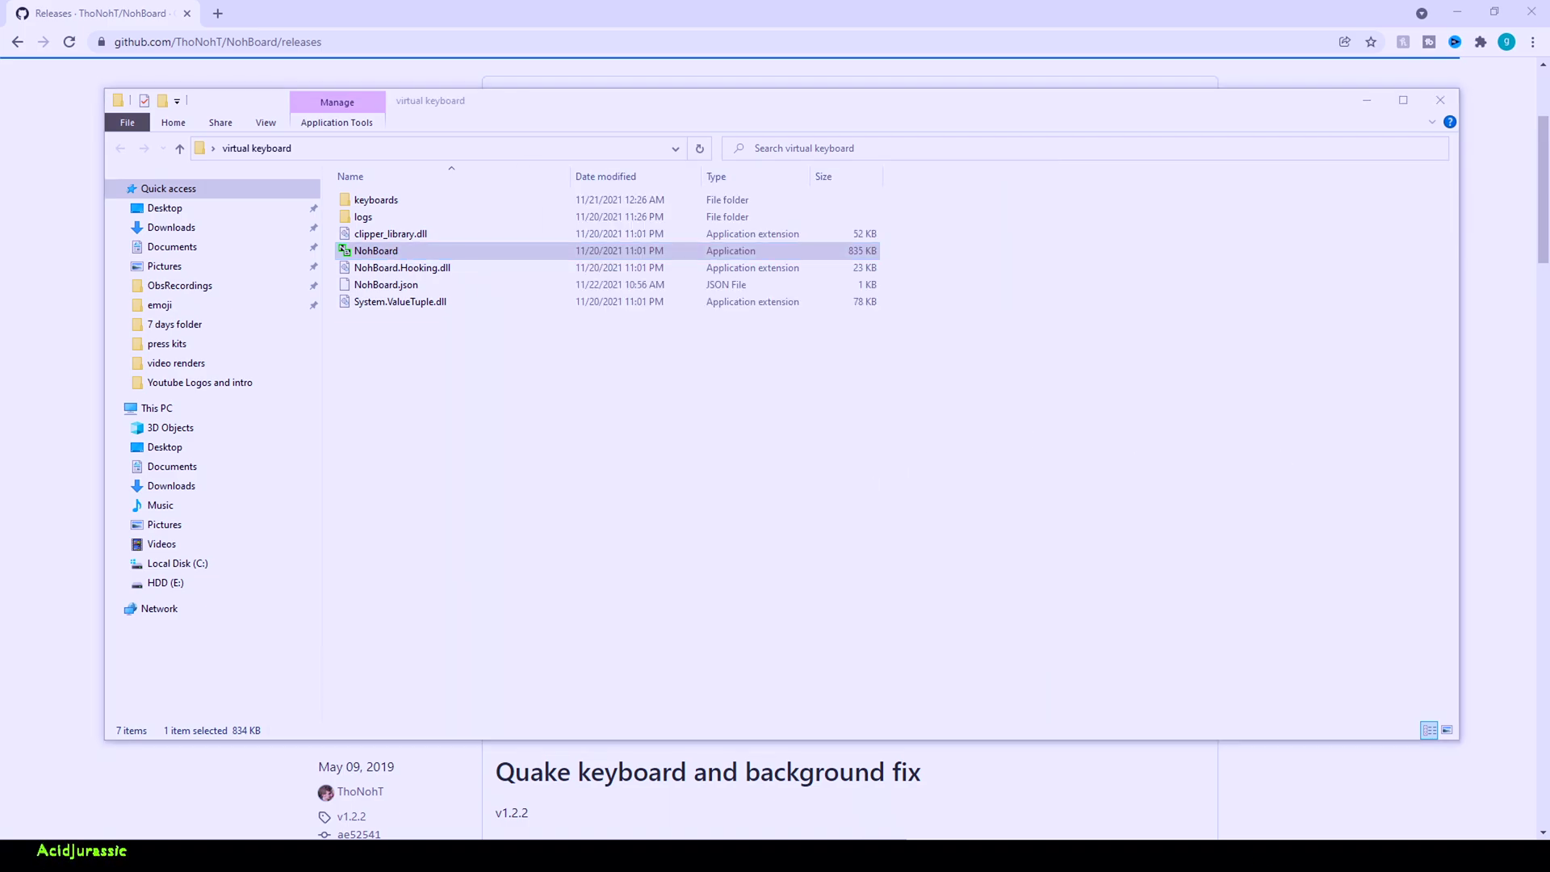
left_click_drag(1199, 575, 503, 364)
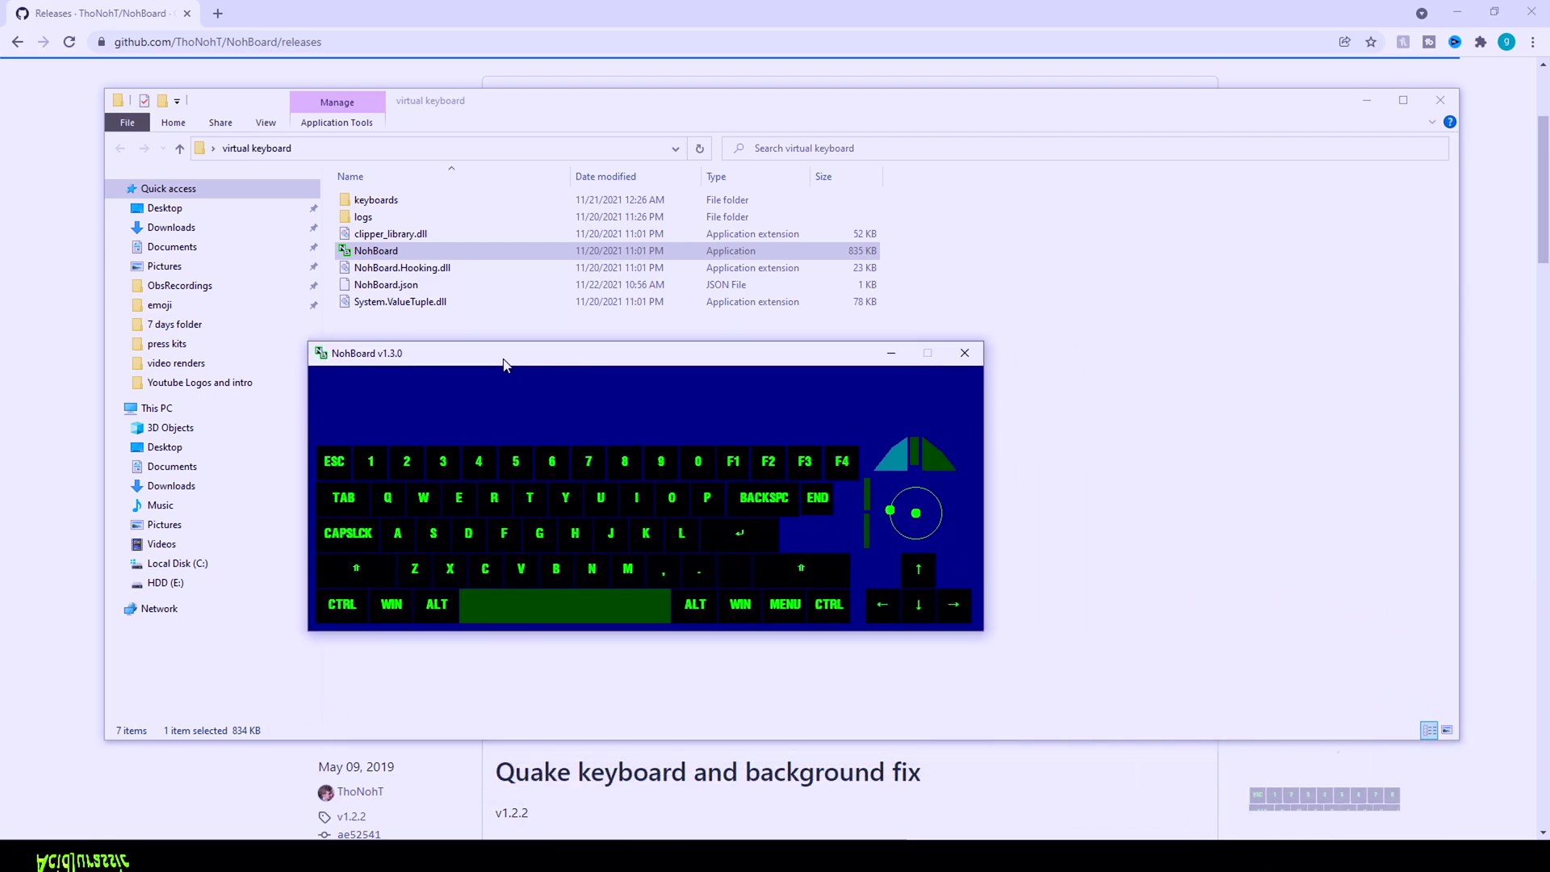
Step: Open the Load Keyboard dialog and move it clear of the on-screen keyboard
right_click(592, 378)
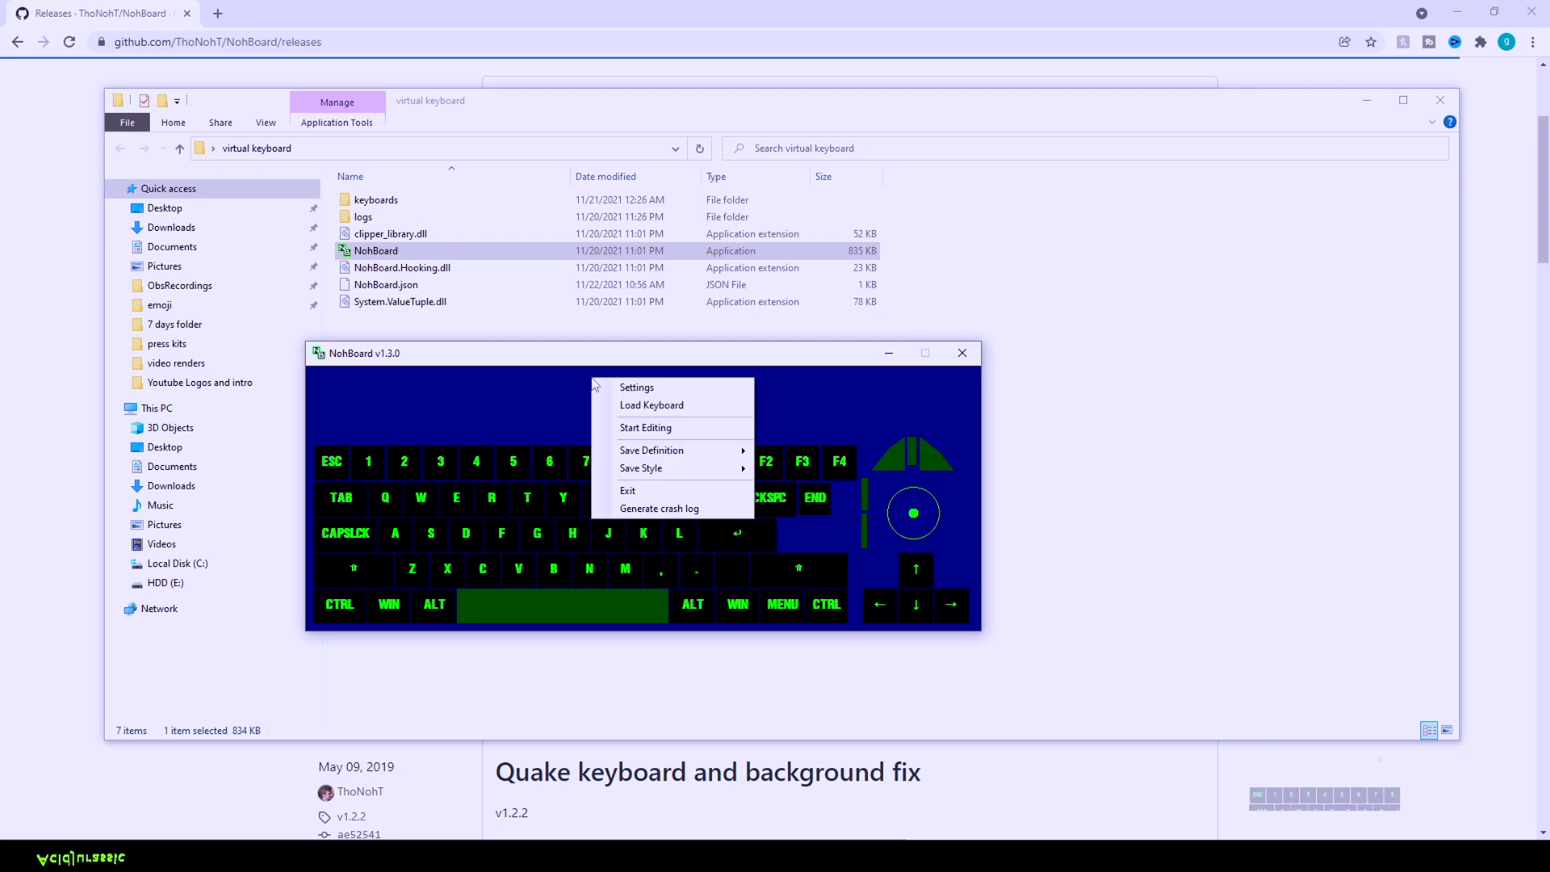
left_click(698, 405)
left_click_drag(653, 374, 1192, 262)
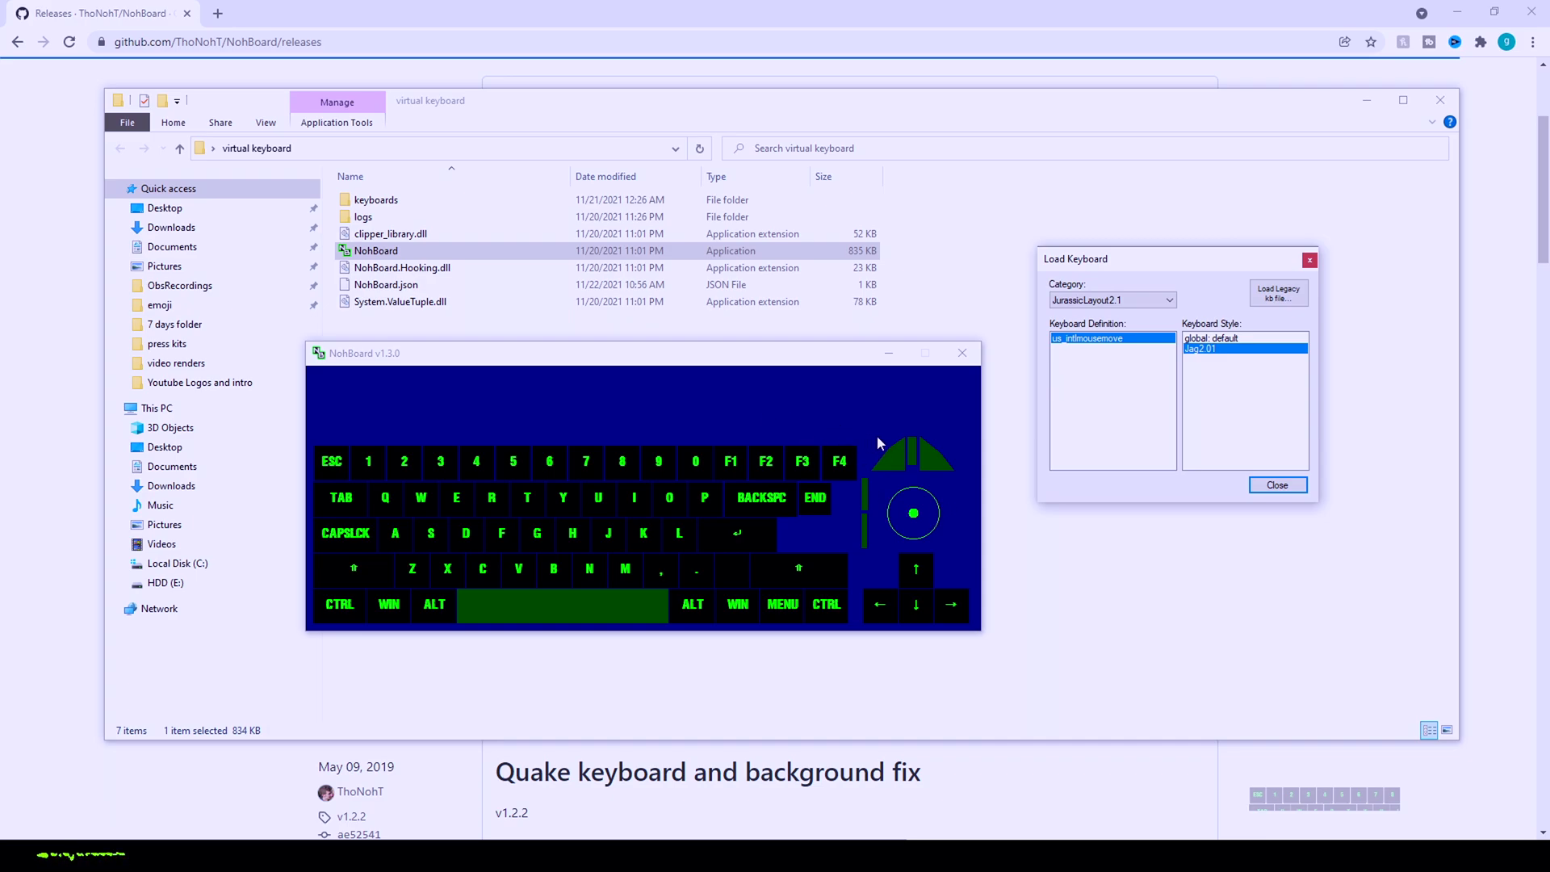
Step: Preview the default keyboards of the GamesLegacy and BurningFish categories, keeping the dialog clear of the keyboard
left_click(1131, 301)
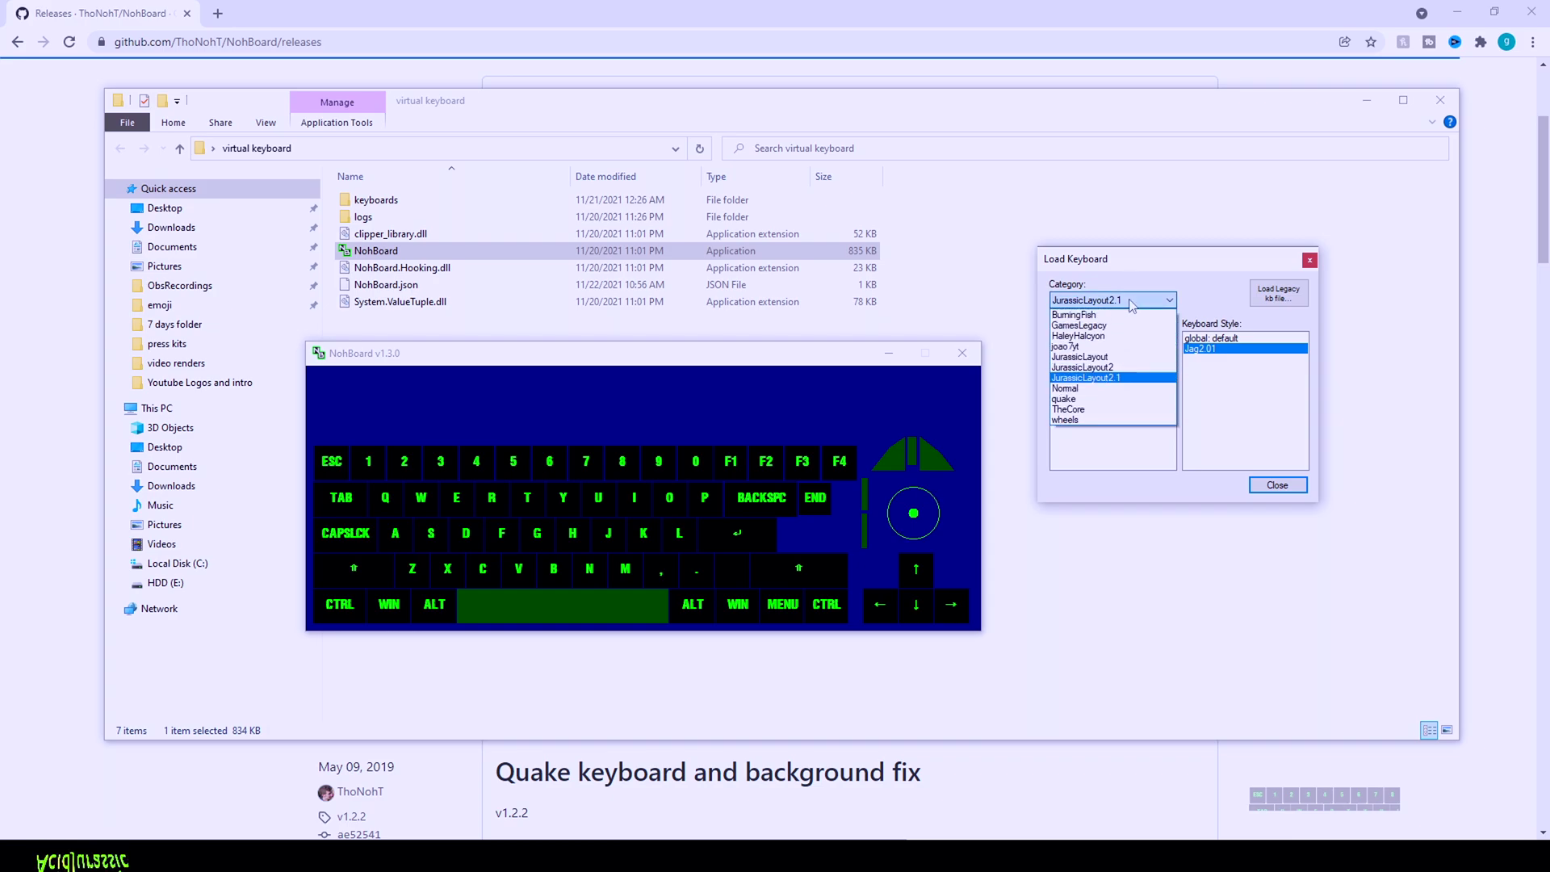
left_click(1102, 326)
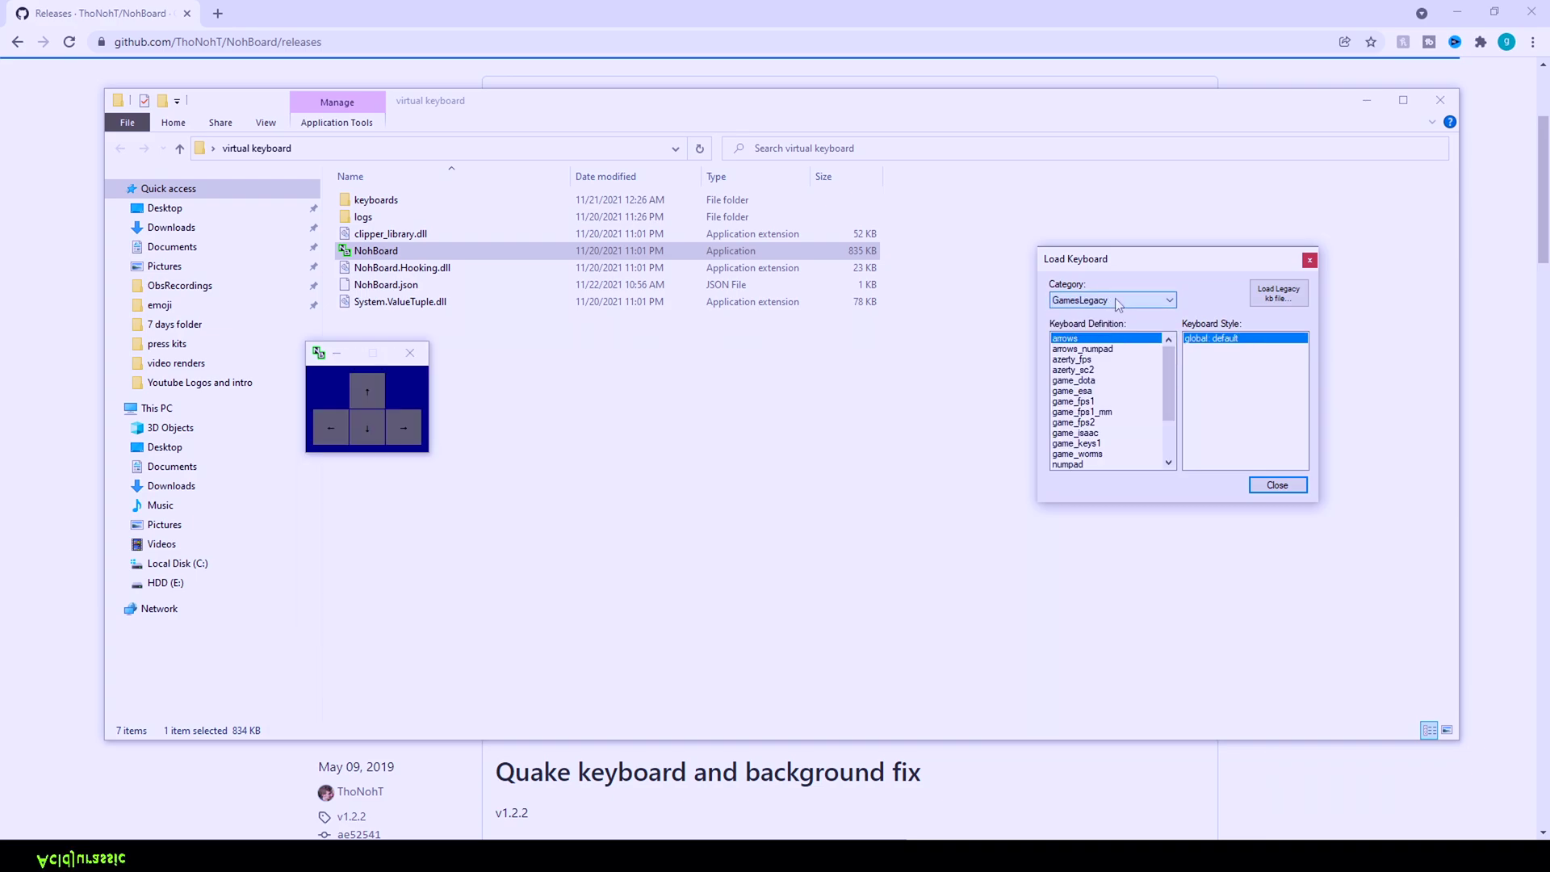
left_click(1117, 305)
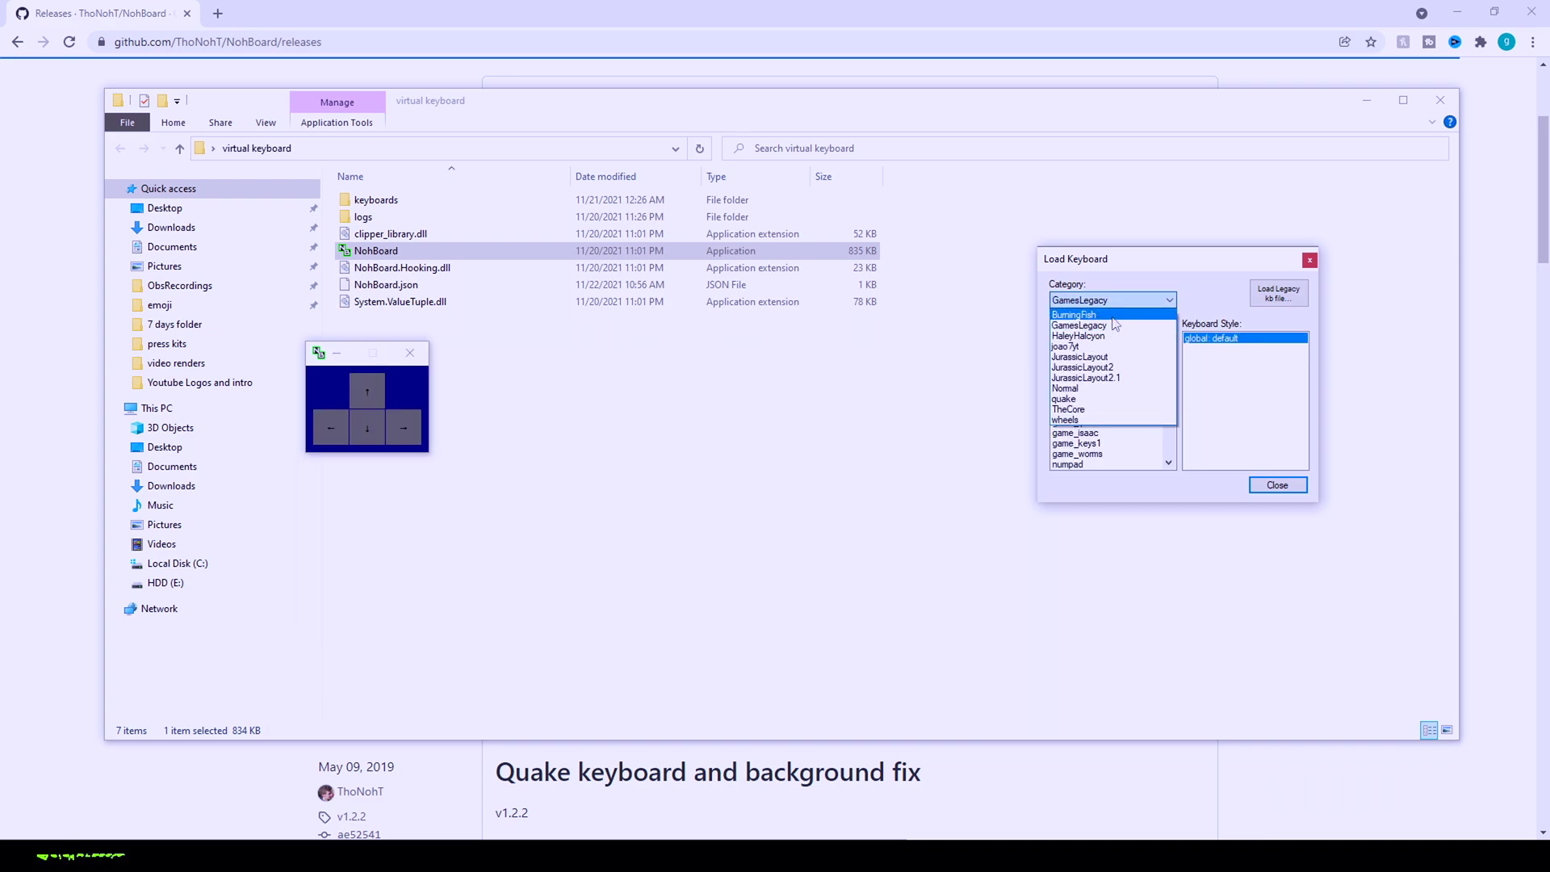
left_click(1081, 314)
left_click_drag(1093, 266, 1231, 253)
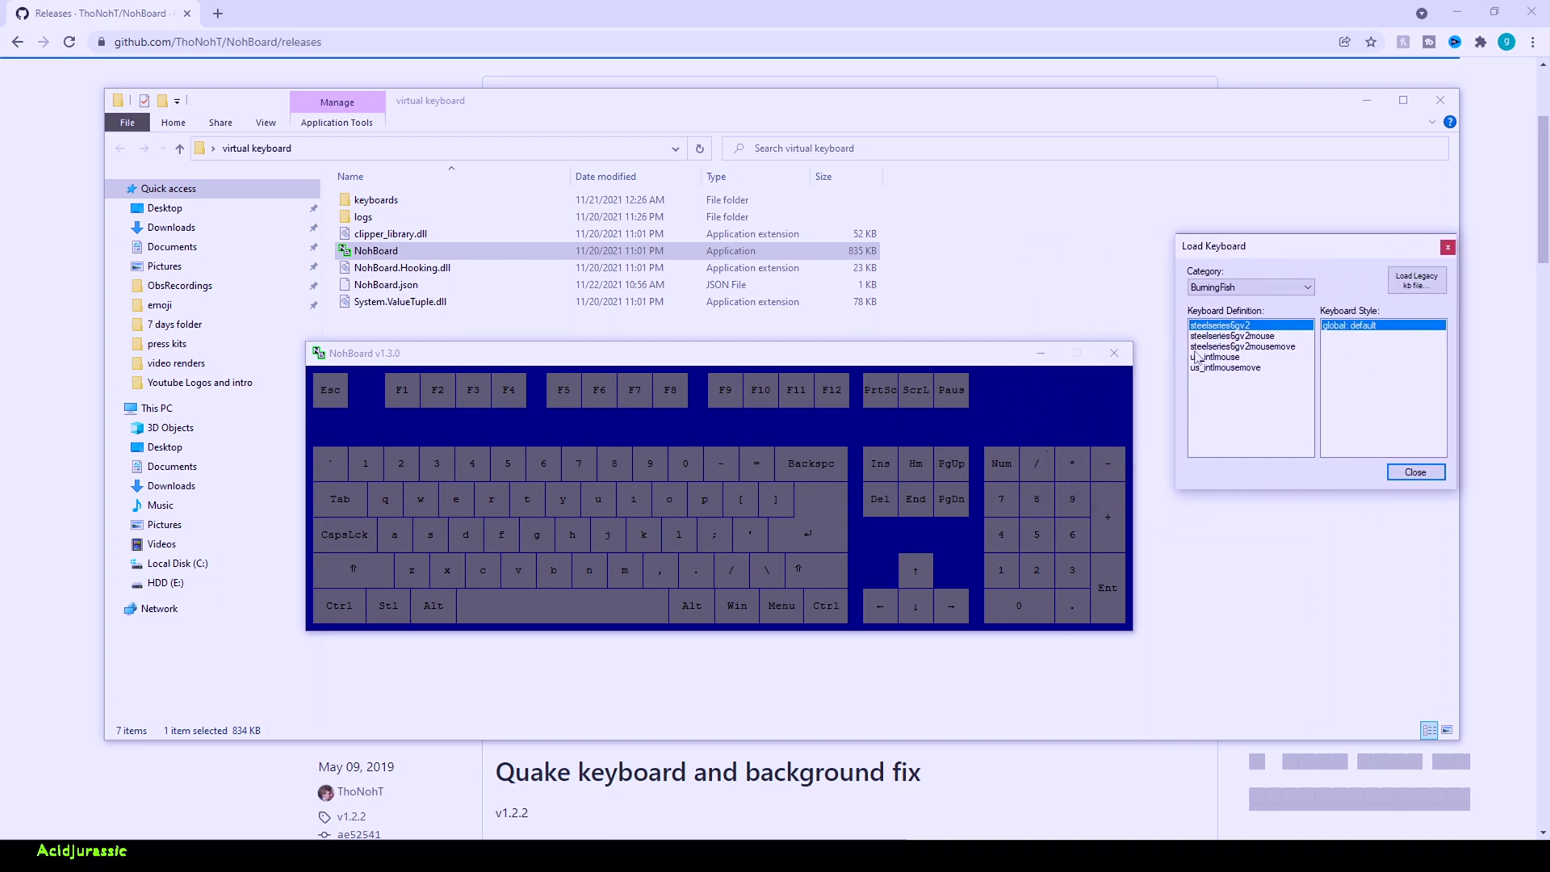
Step: Preview the keyboard layouts of the GamesLegacy, HaleyHalcyon, joao7yt, Normal and quake categories
left_click(1243, 287)
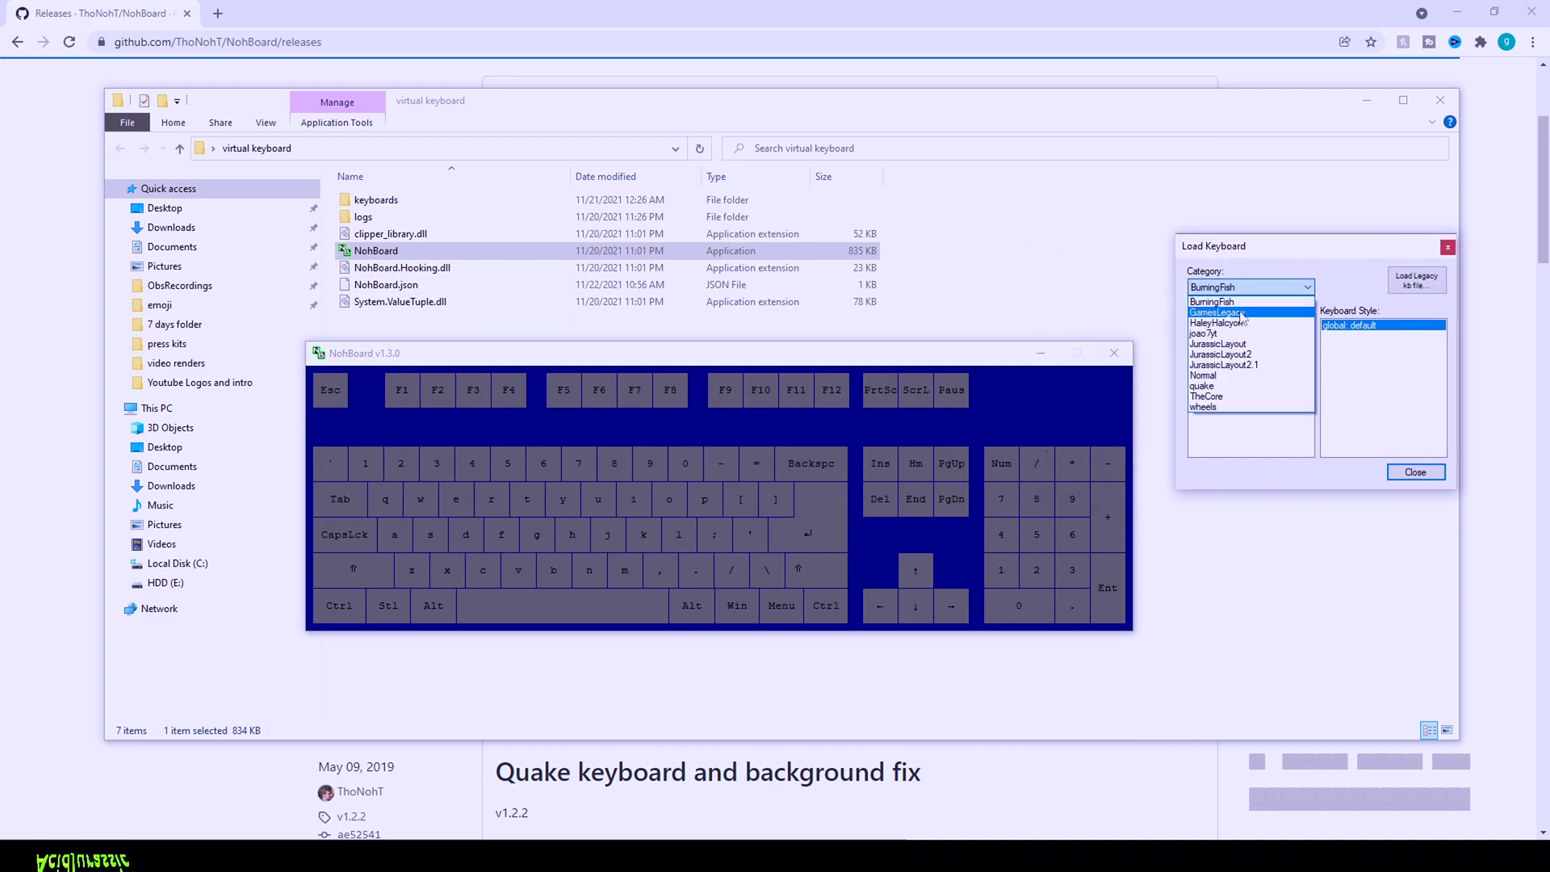
left_click(1242, 313)
left_click(1243, 289)
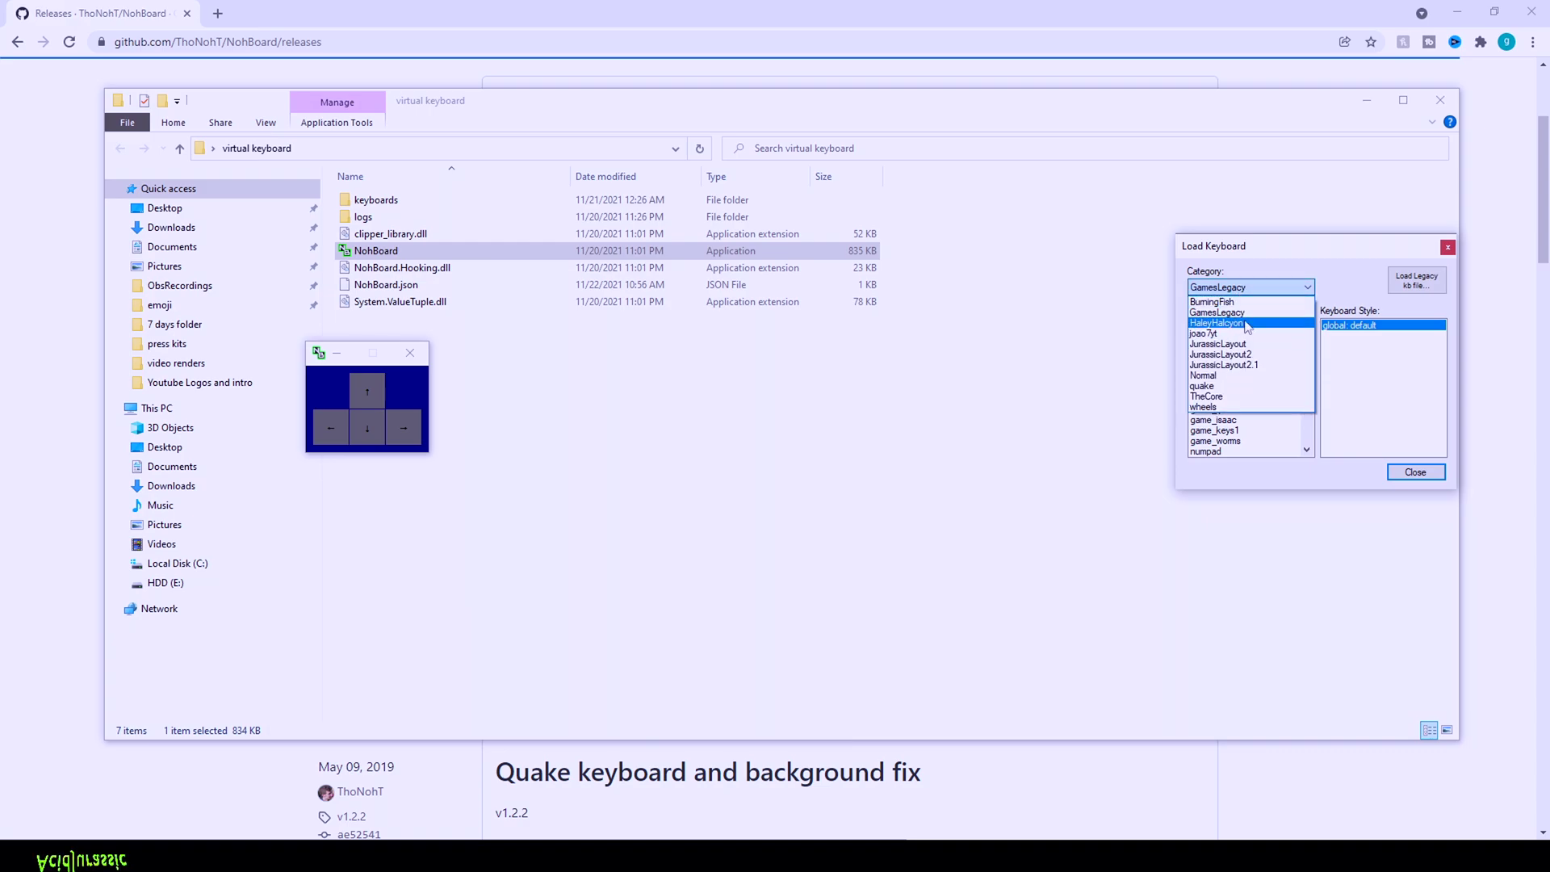
left_click(1249, 323)
left_click(1247, 288)
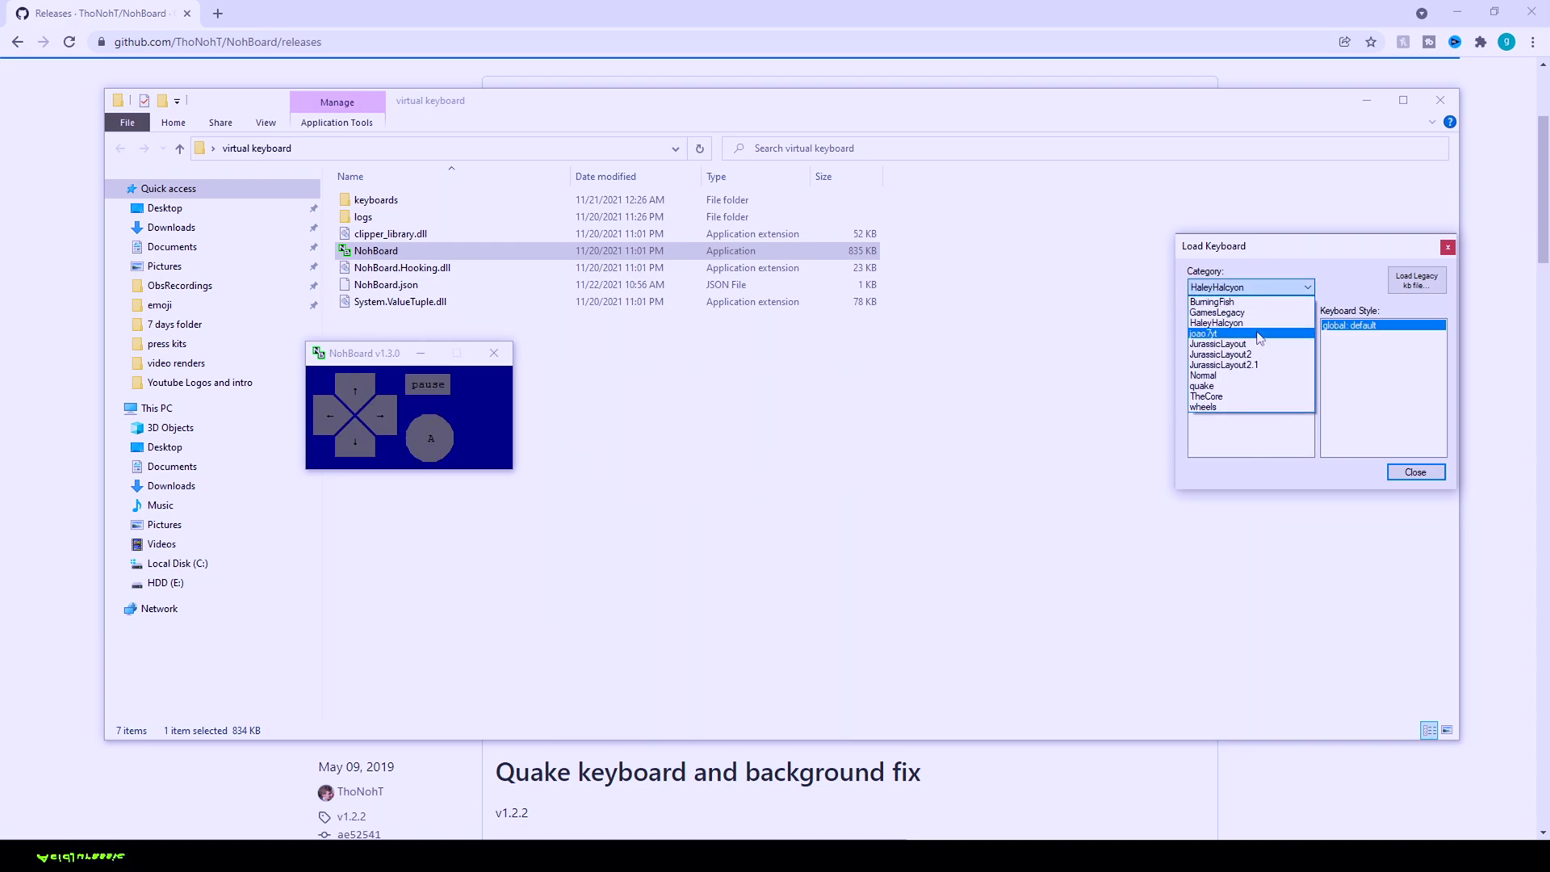
left_click(1250, 332)
left_click(1253, 292)
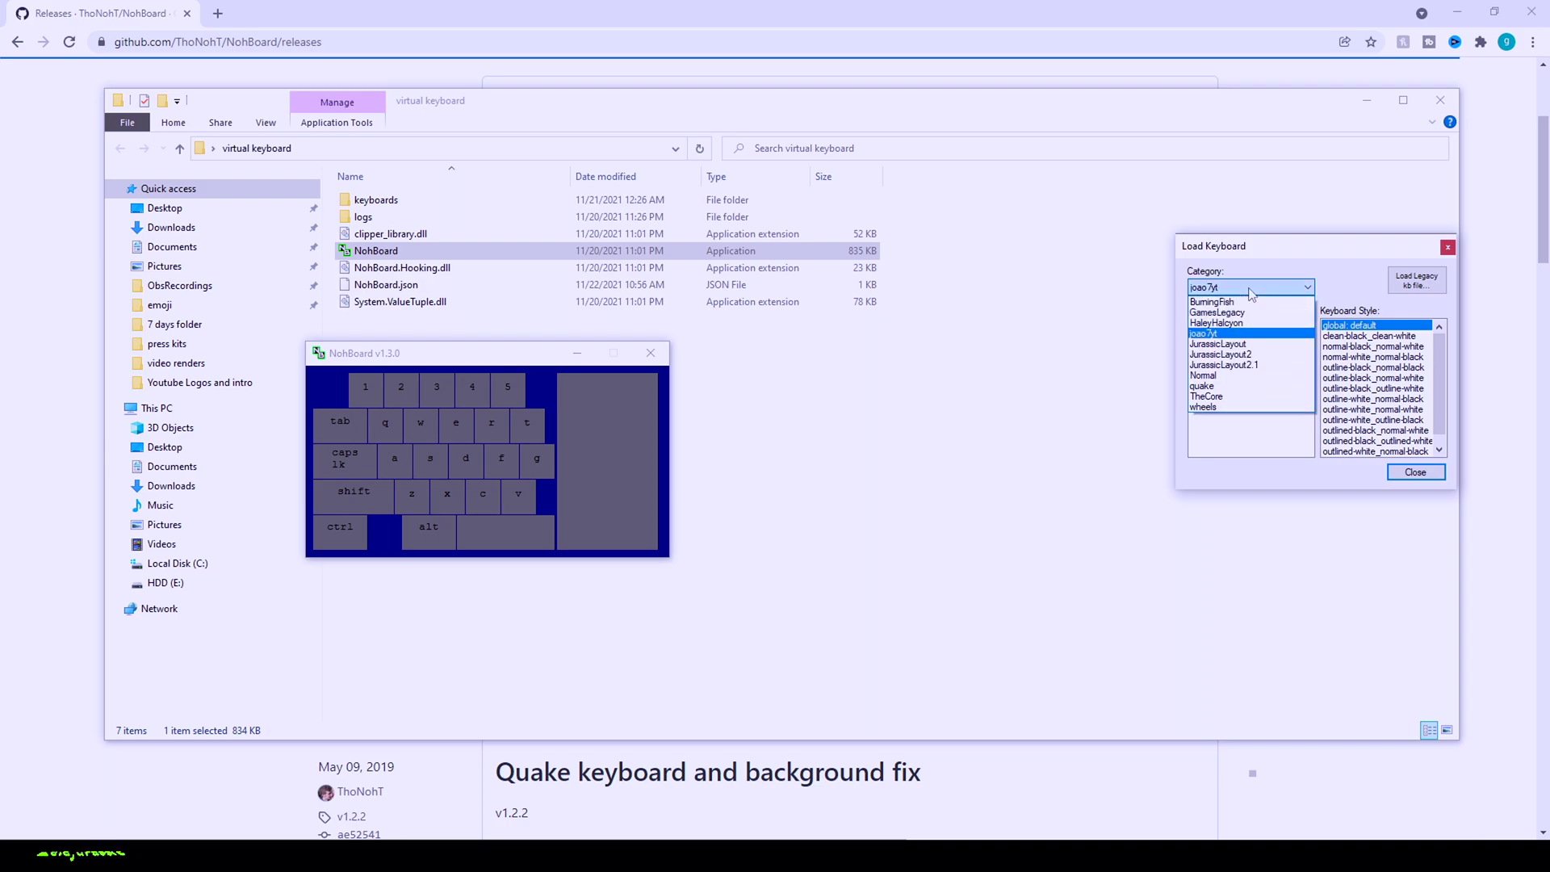
left_click(1240, 376)
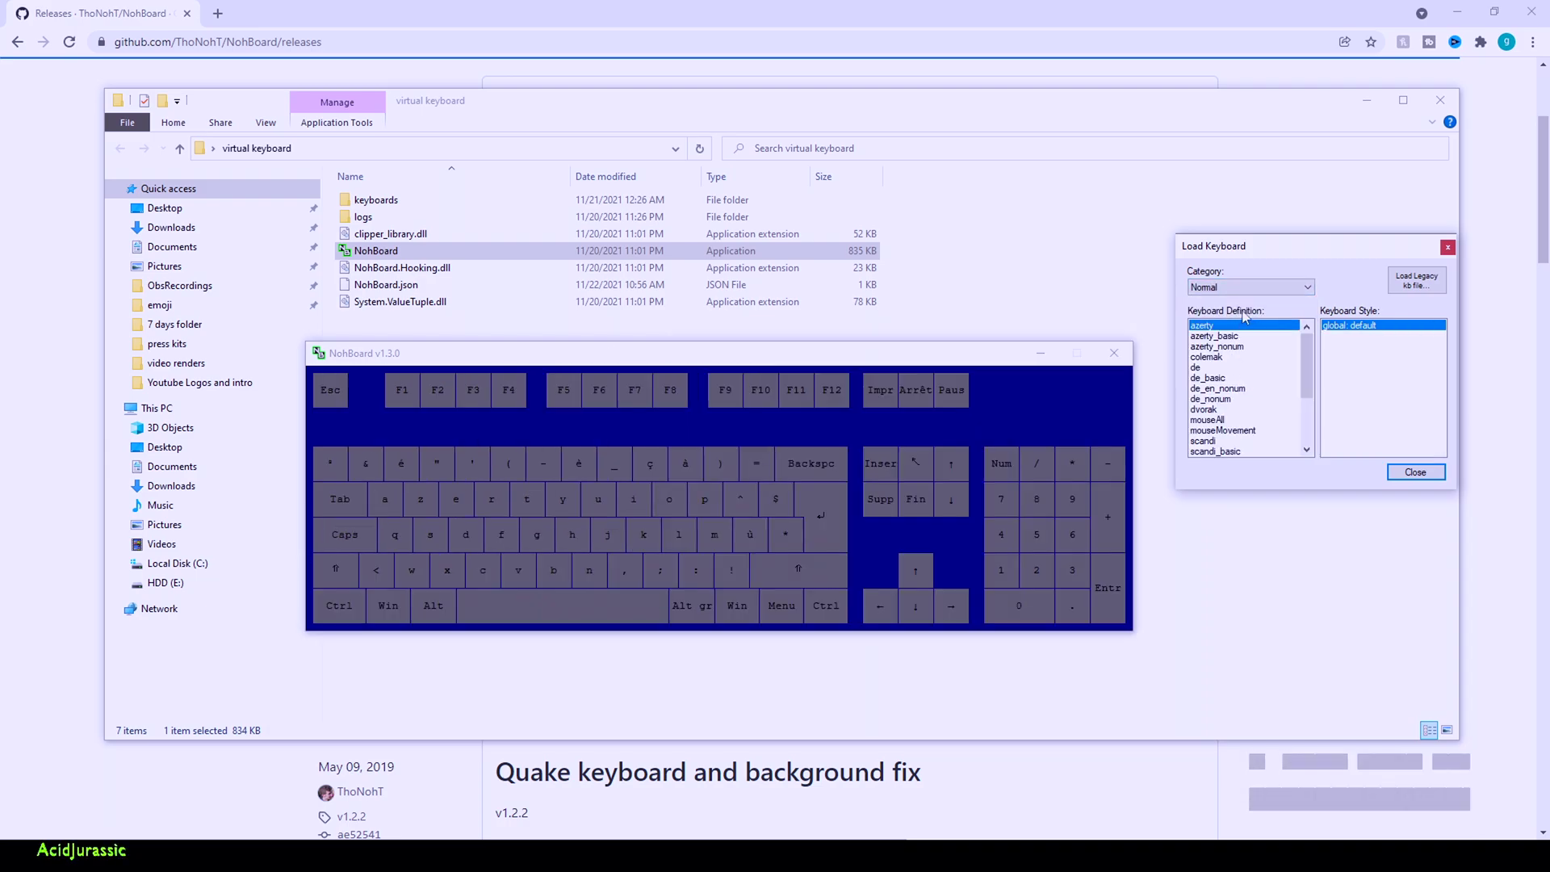
left_click(1231, 289)
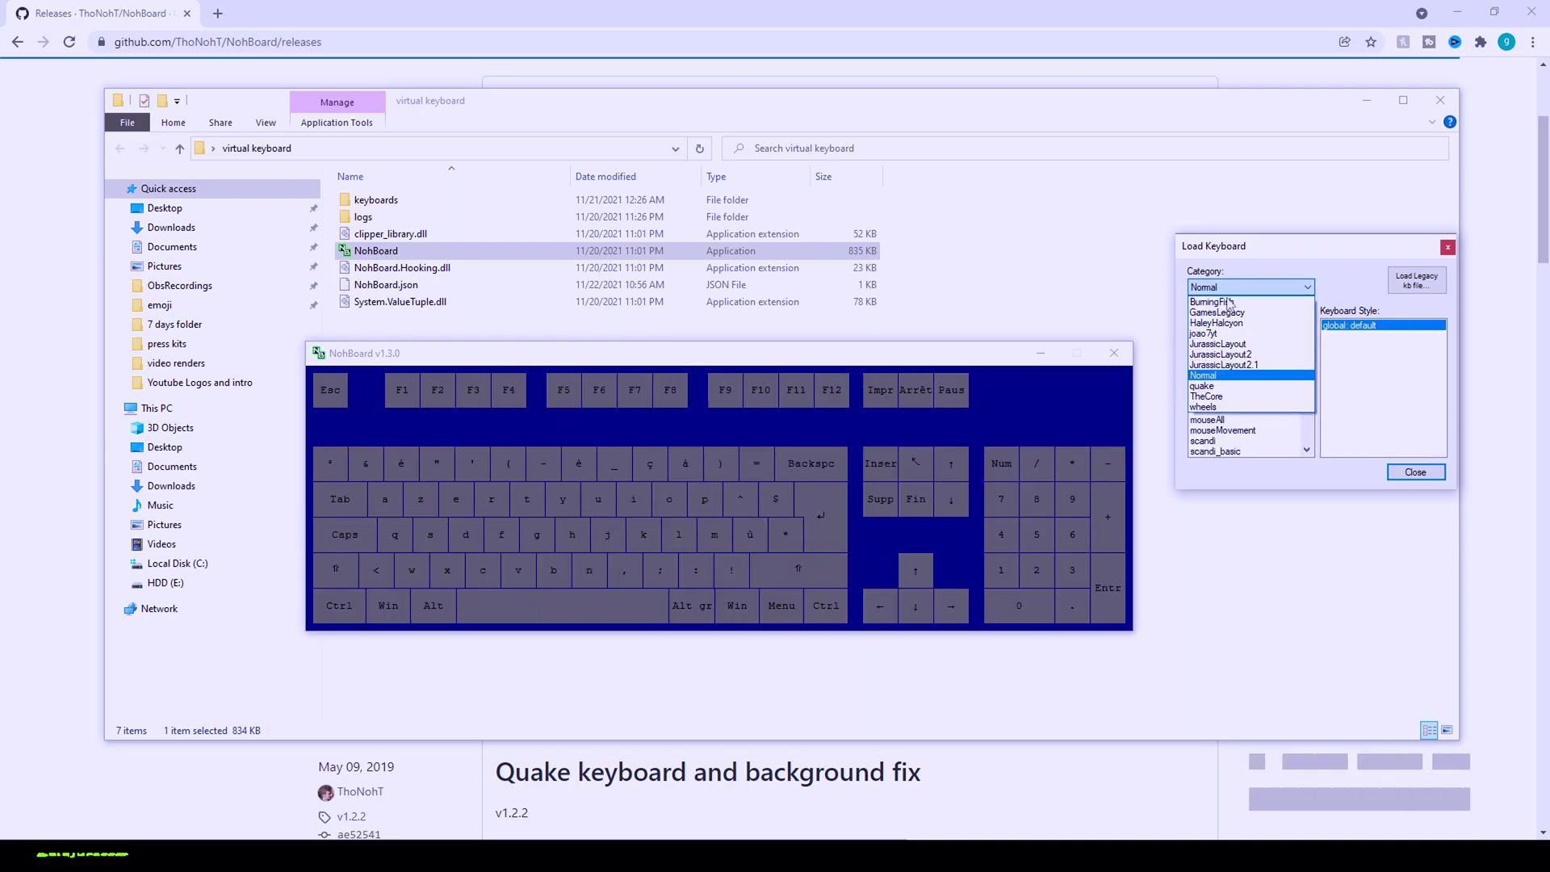
left_click(1228, 386)
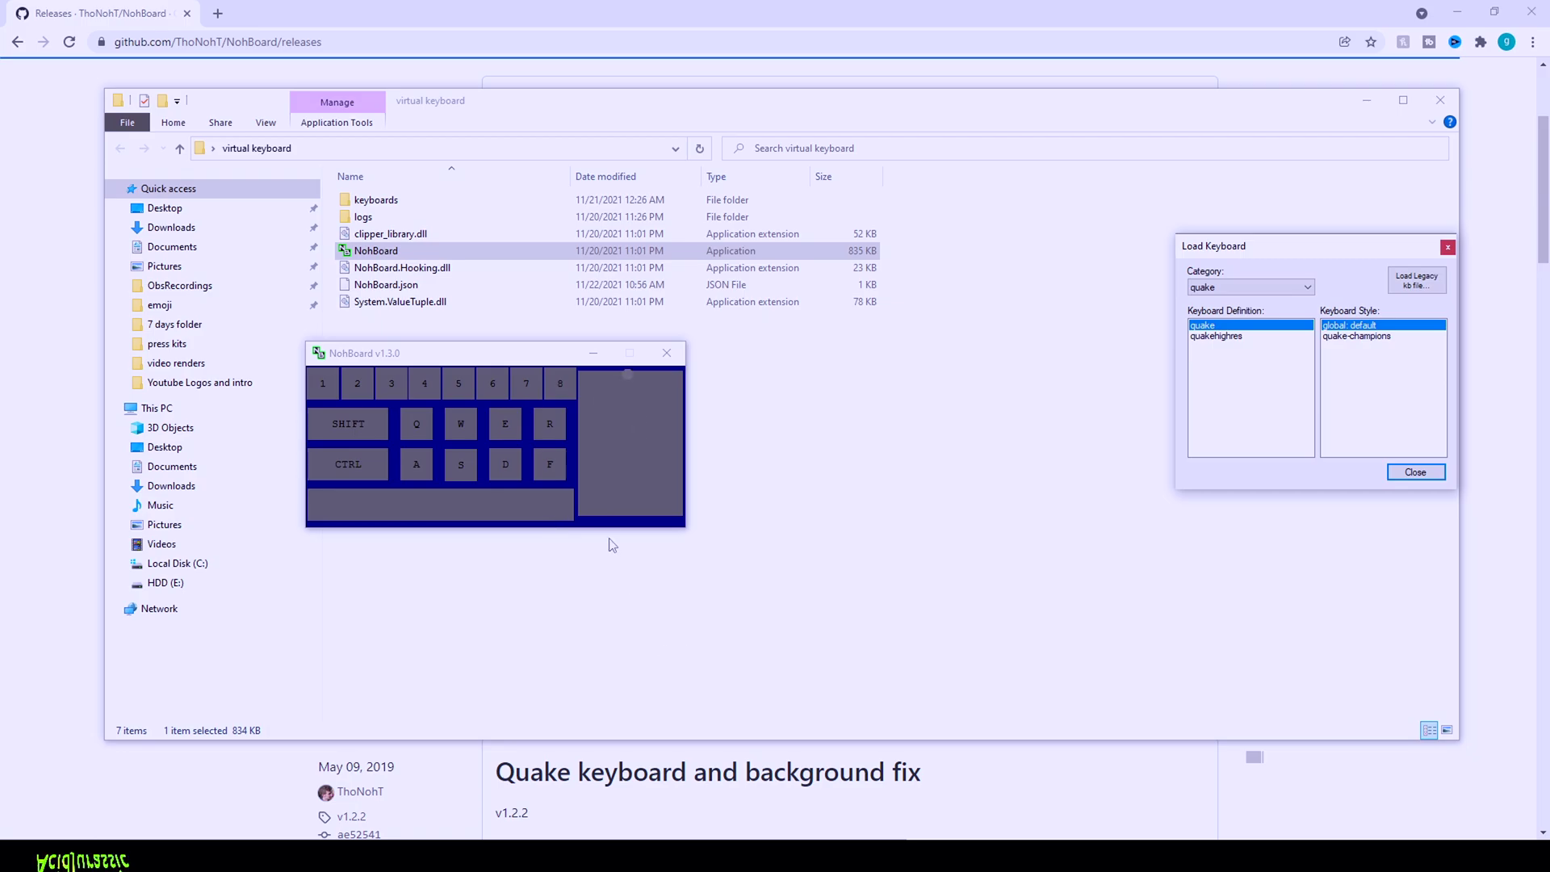
Step: Load the us_intlmousemove definition from the BurningFish category with the global: default style, then close the Load Keyboard dialog
left_click(725, 574)
key("alt+Tab")
left_click(820, 138)
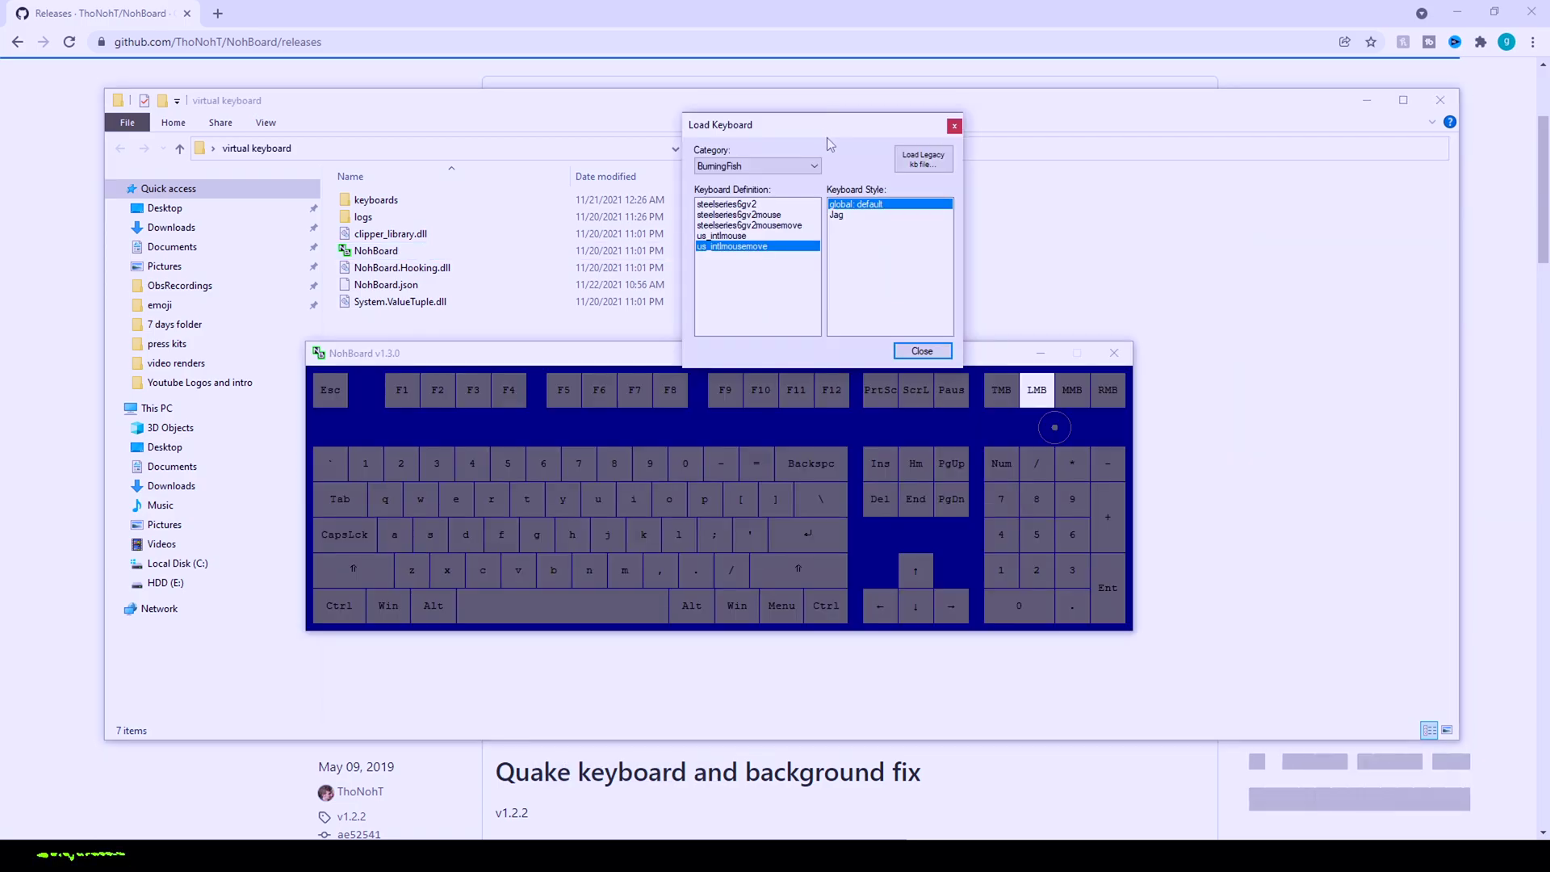
left_click_drag(856, 134, 1232, 74)
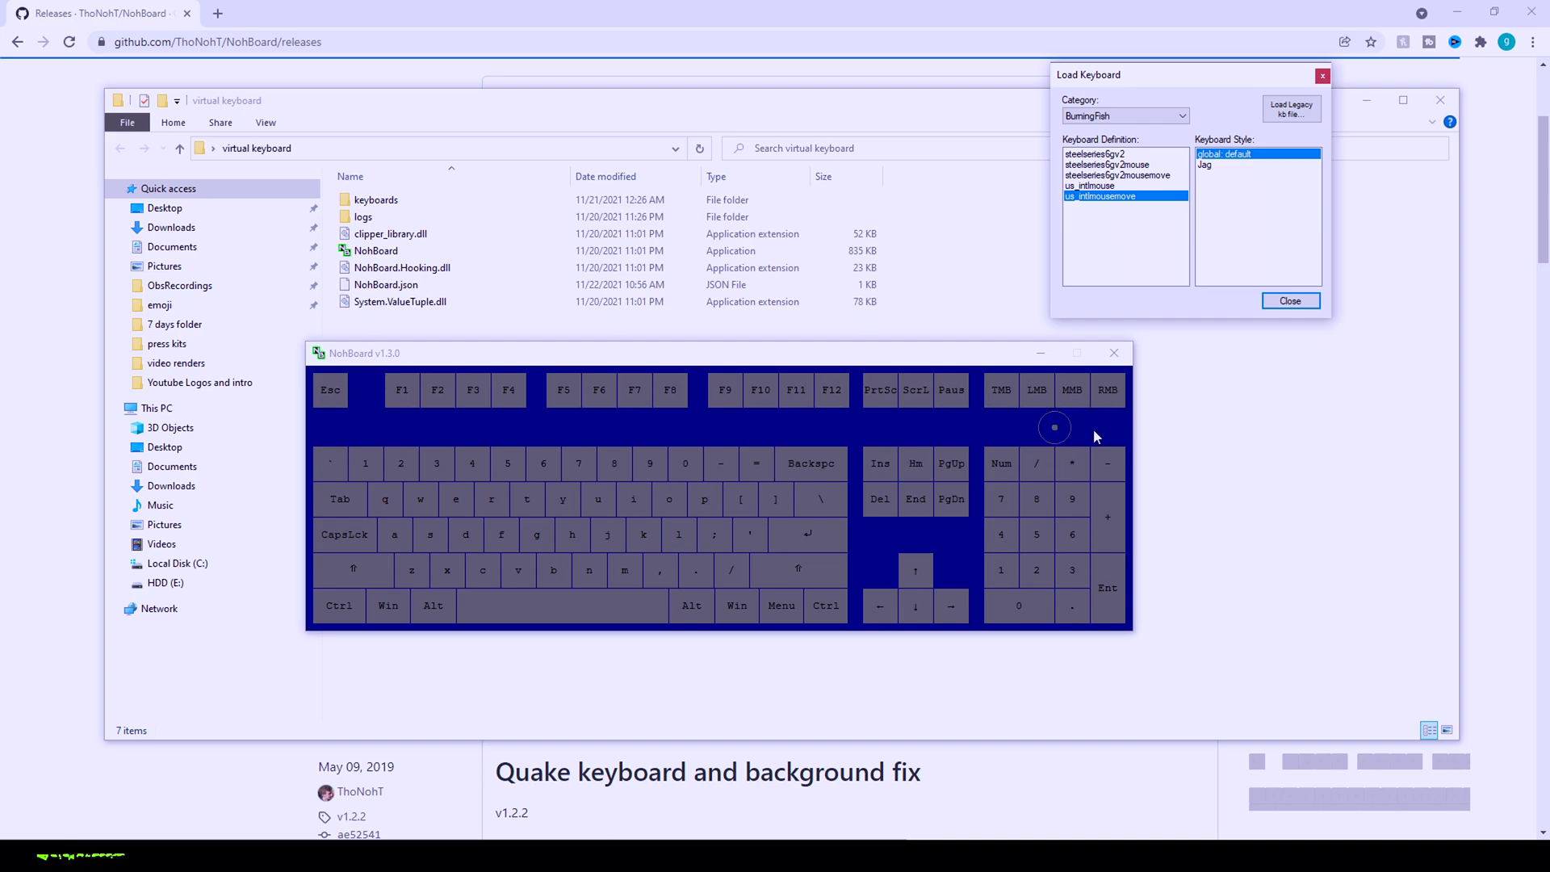
left_click(1131, 115)
left_click(1126, 122)
right_click(1037, 383)
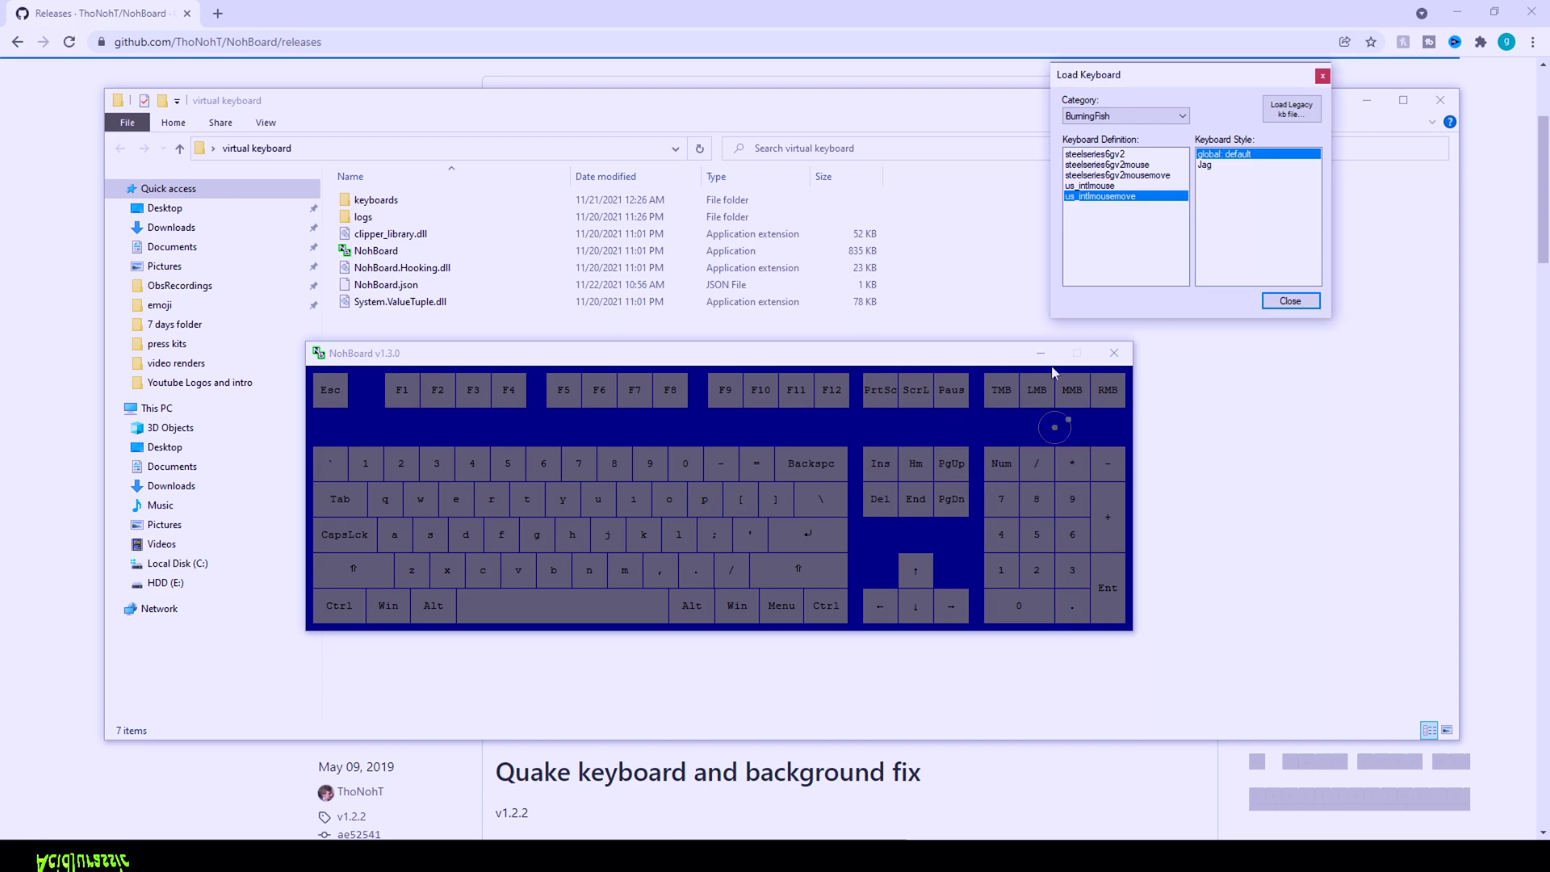
left_click(1290, 300)
Step: Start editing the loaded keyboard layout
left_click(859, 429)
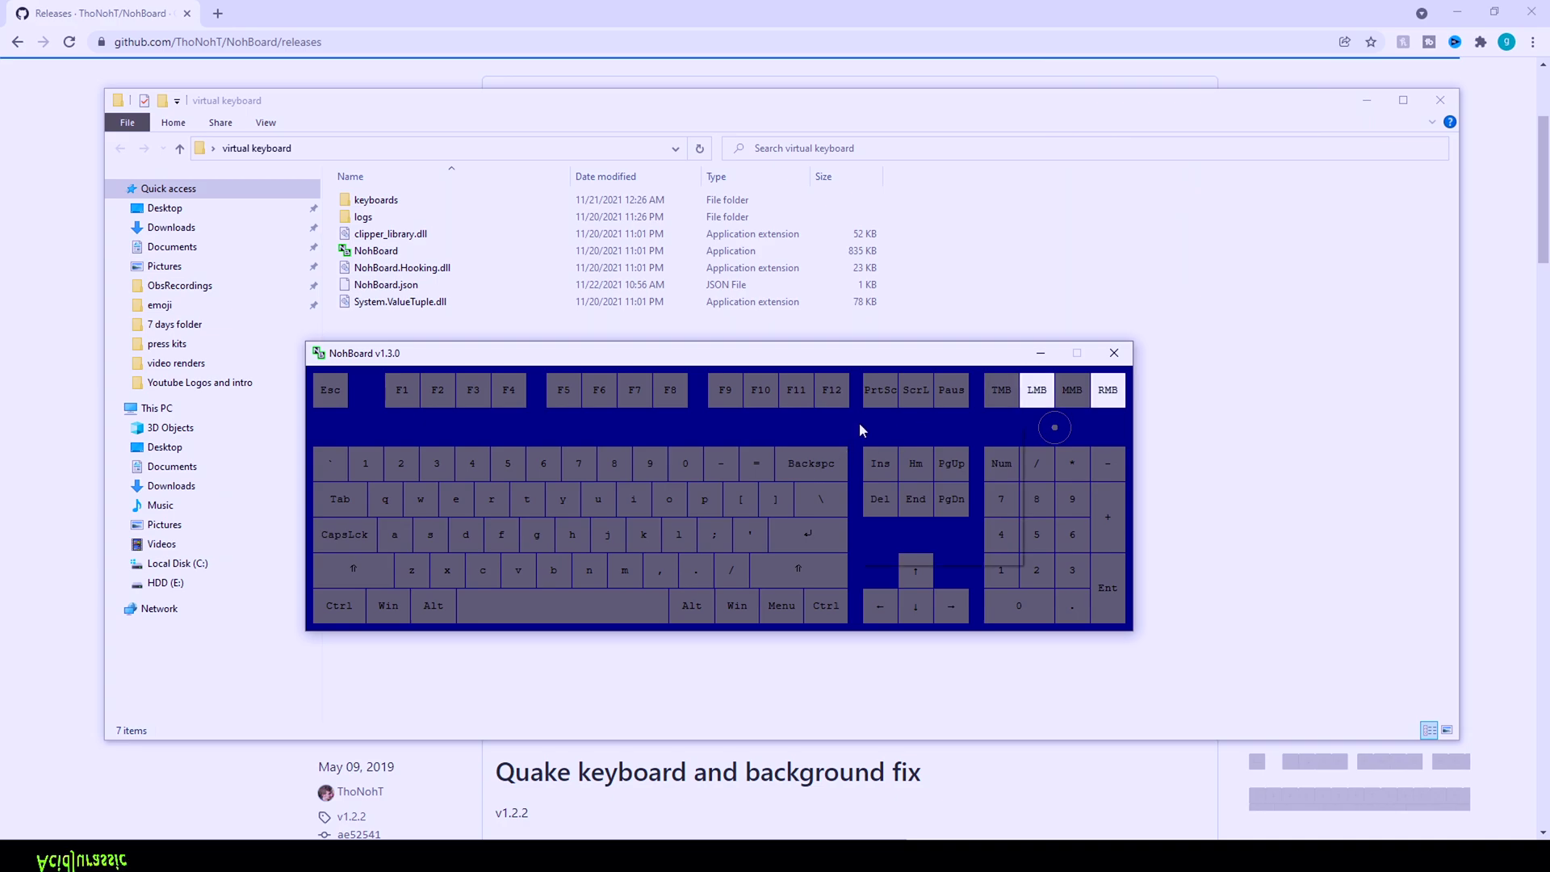
right_click(859, 430)
left_click(936, 475)
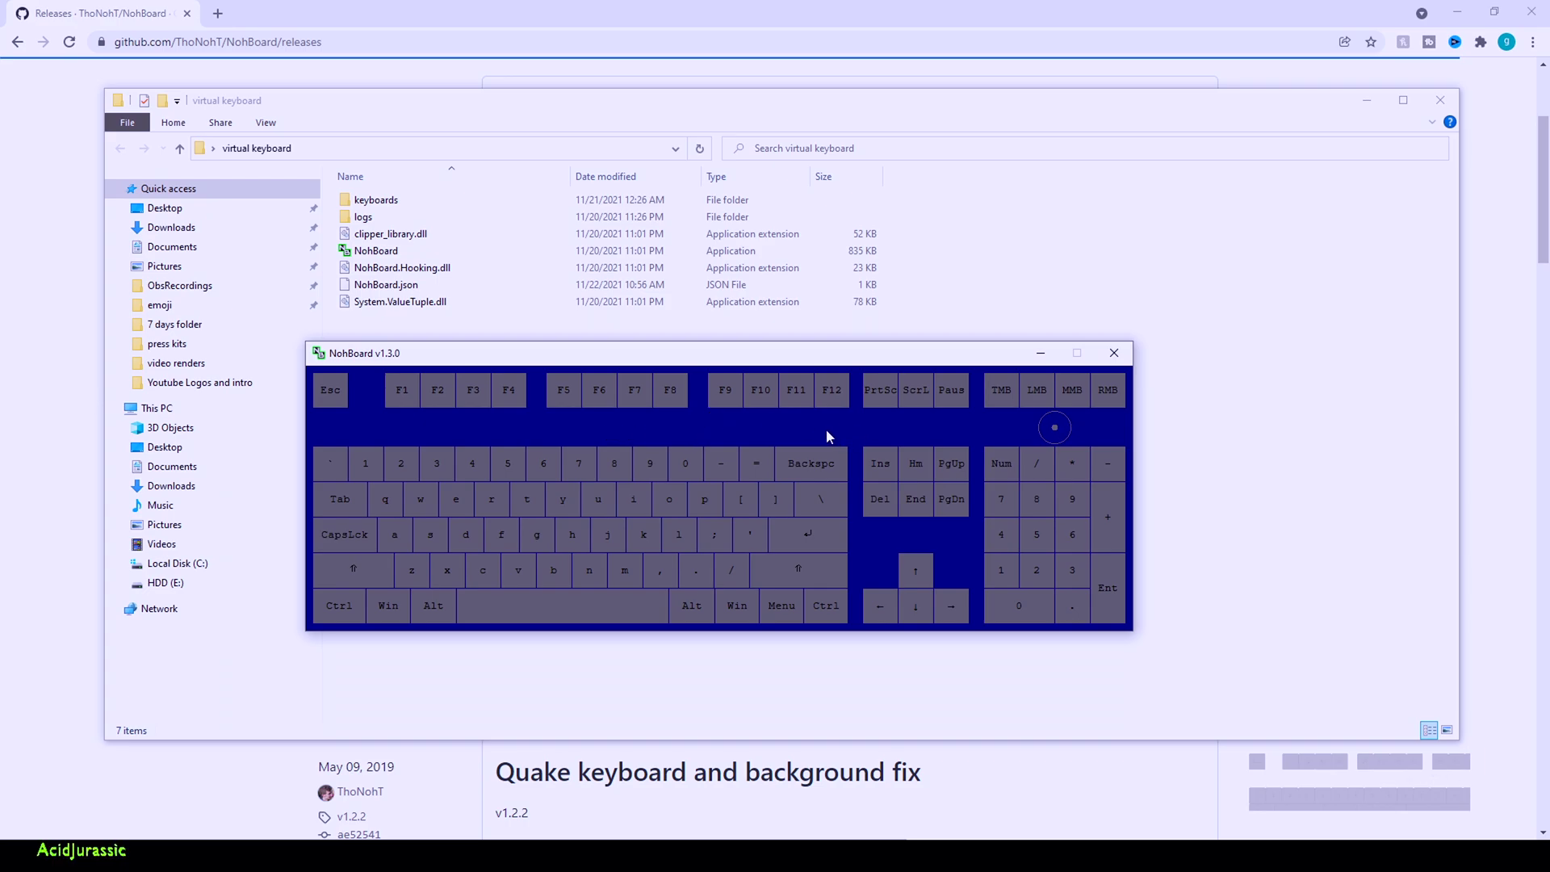
Step: Remove the F9, F10, F11, F12 and PrtSc keys from the keyboard layout
right_click(725, 391)
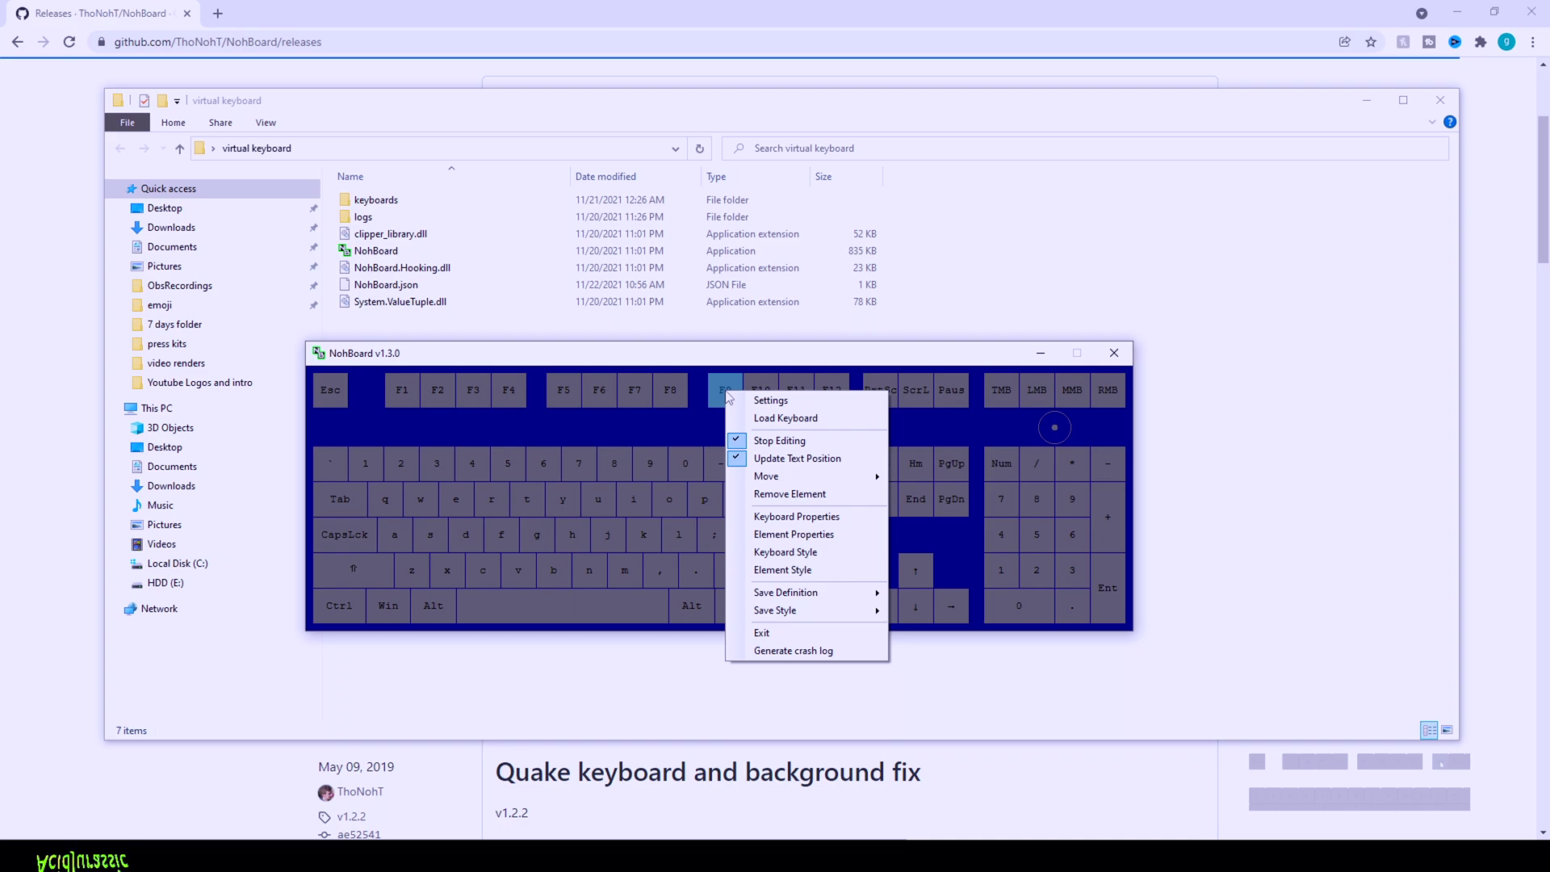
left_click(817, 501)
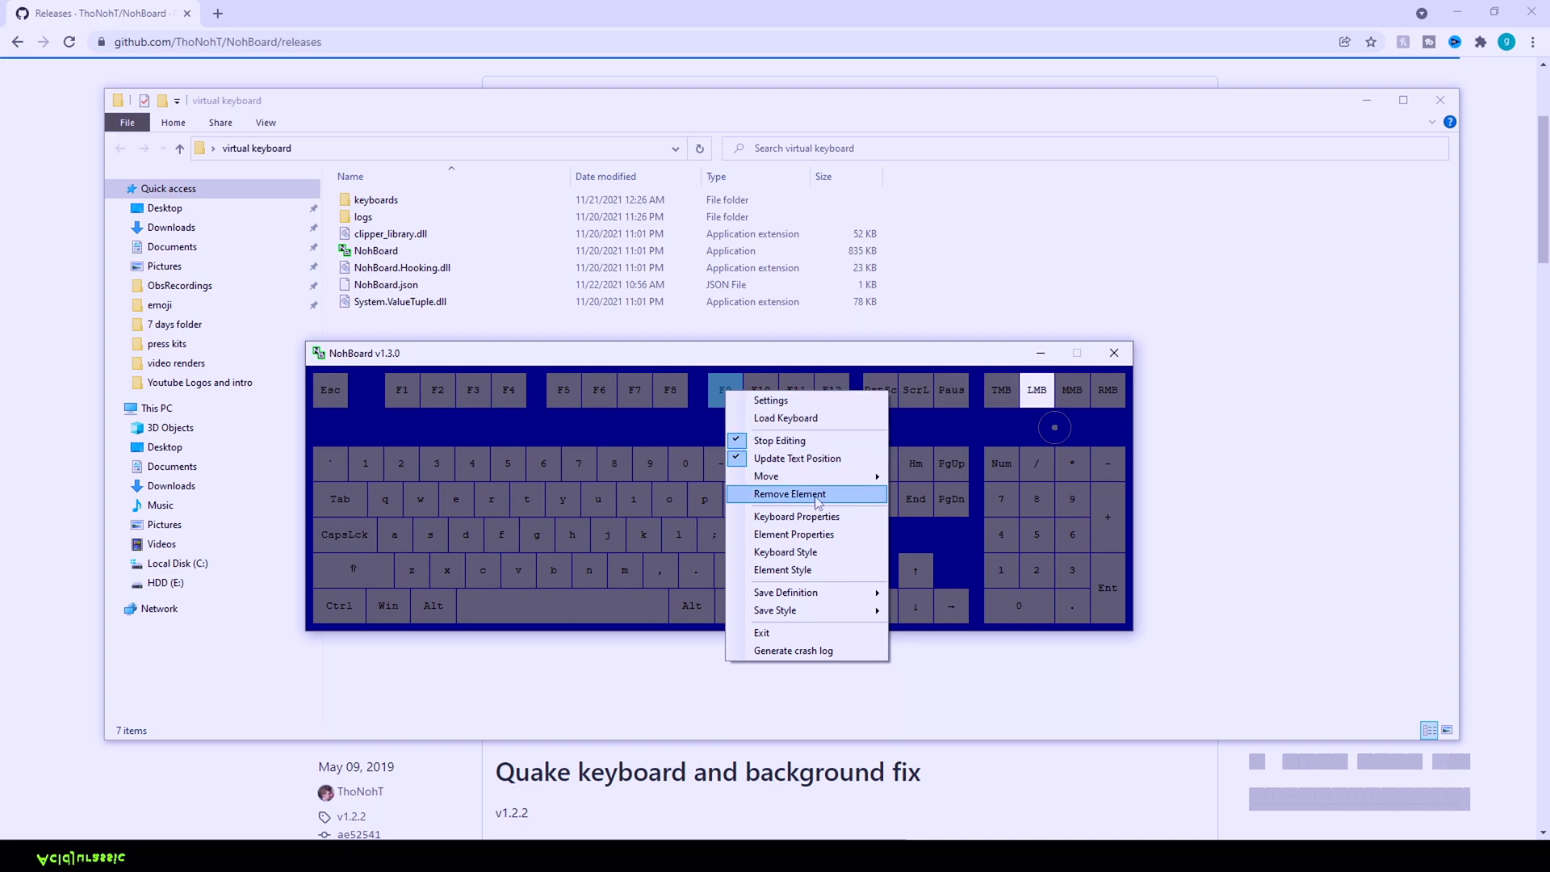
right_click(758, 390)
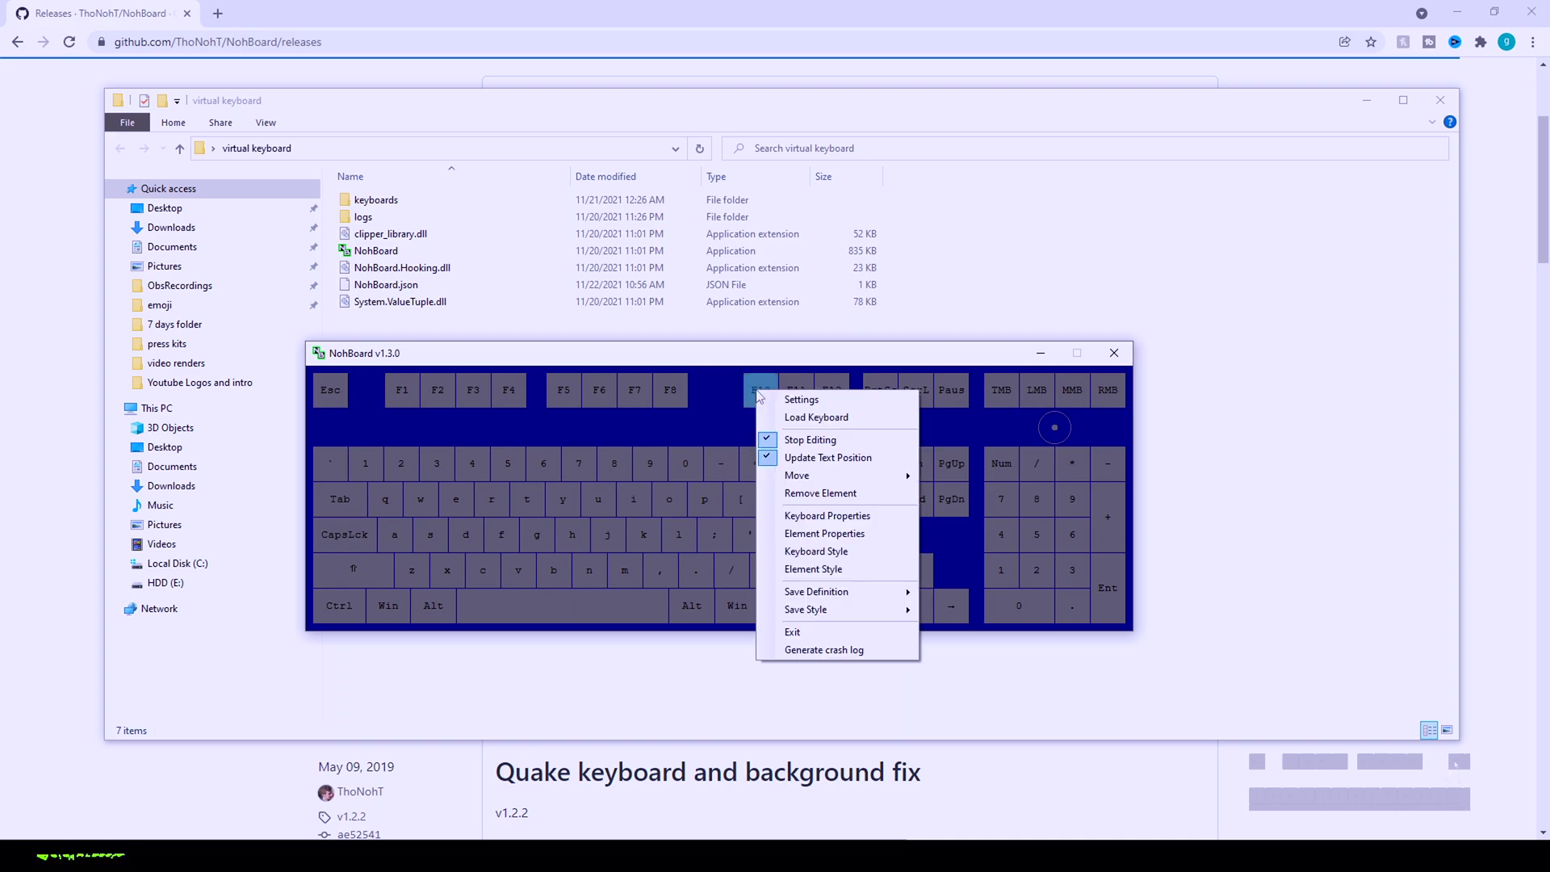
left_click(800, 490)
right_click(784, 389)
left_click(799, 490)
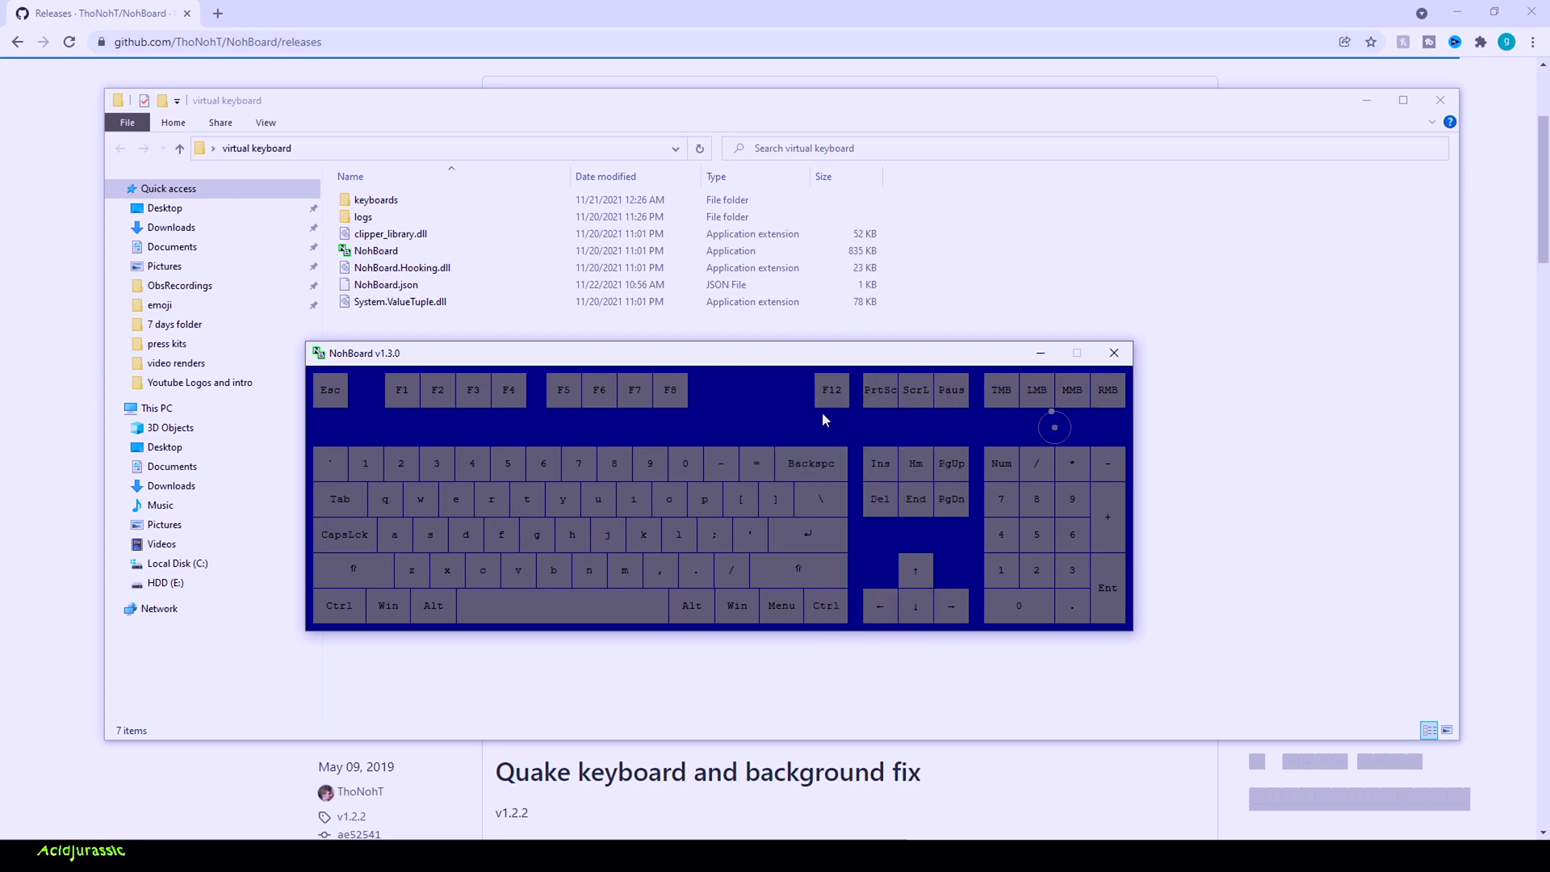
right_click(832, 391)
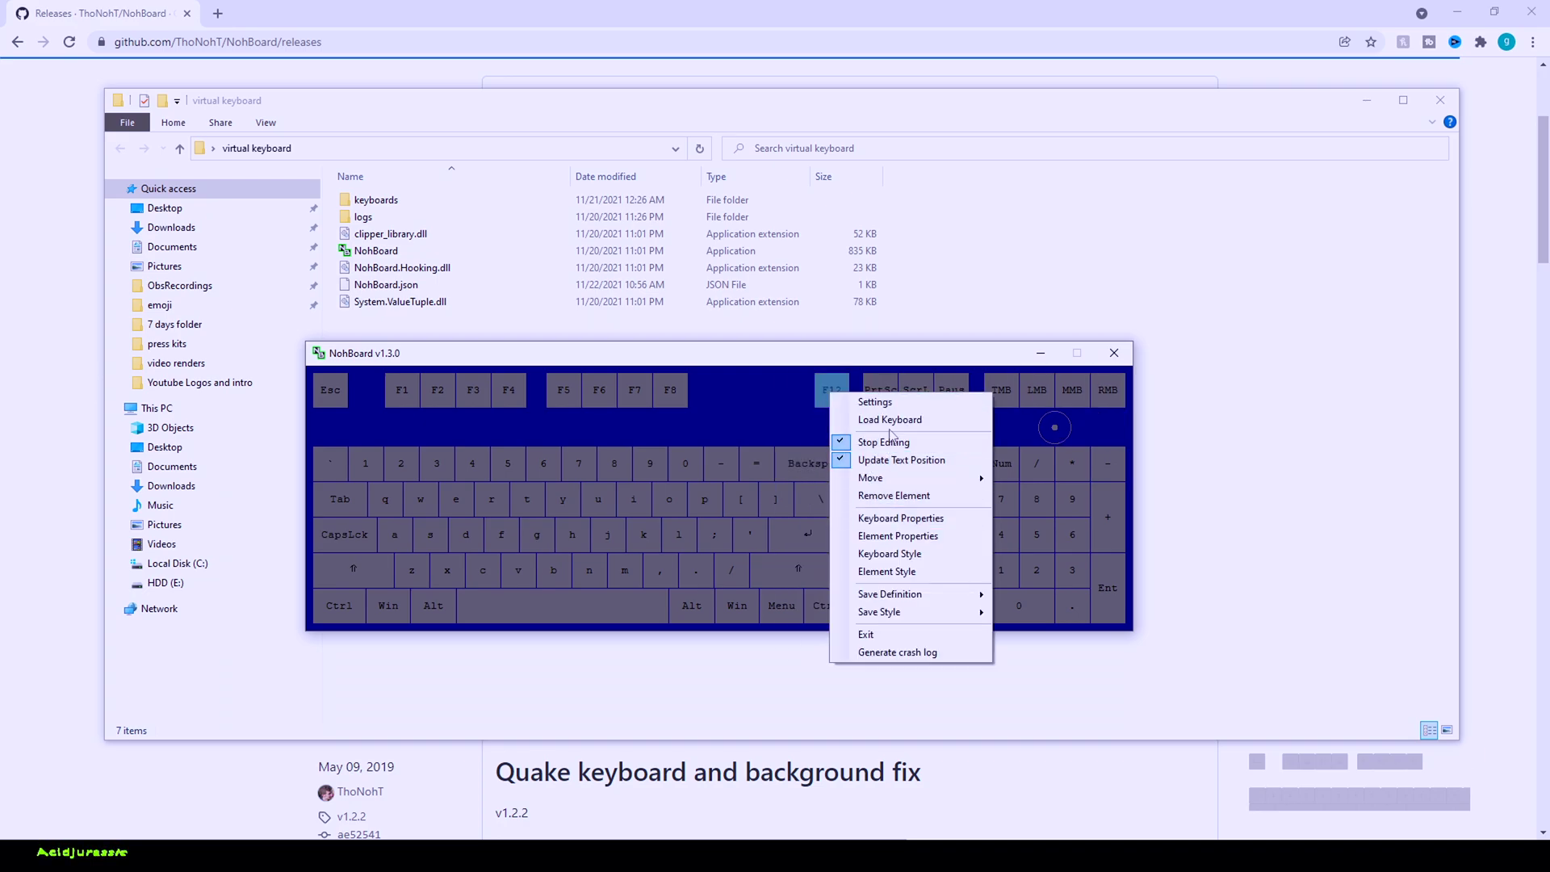
left_click(904, 495)
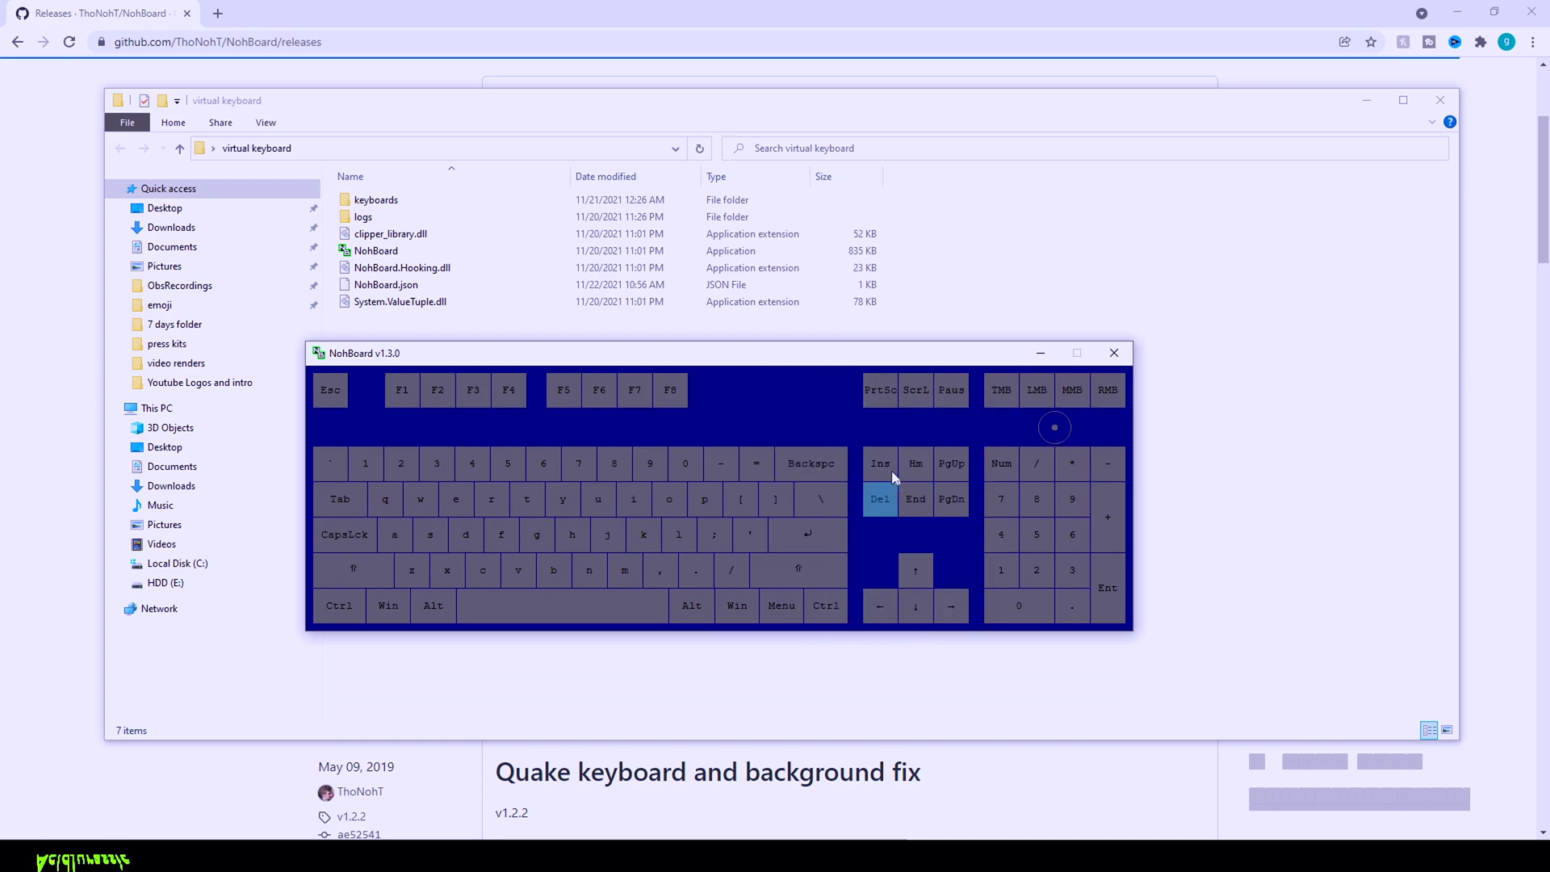
right_click(893, 401)
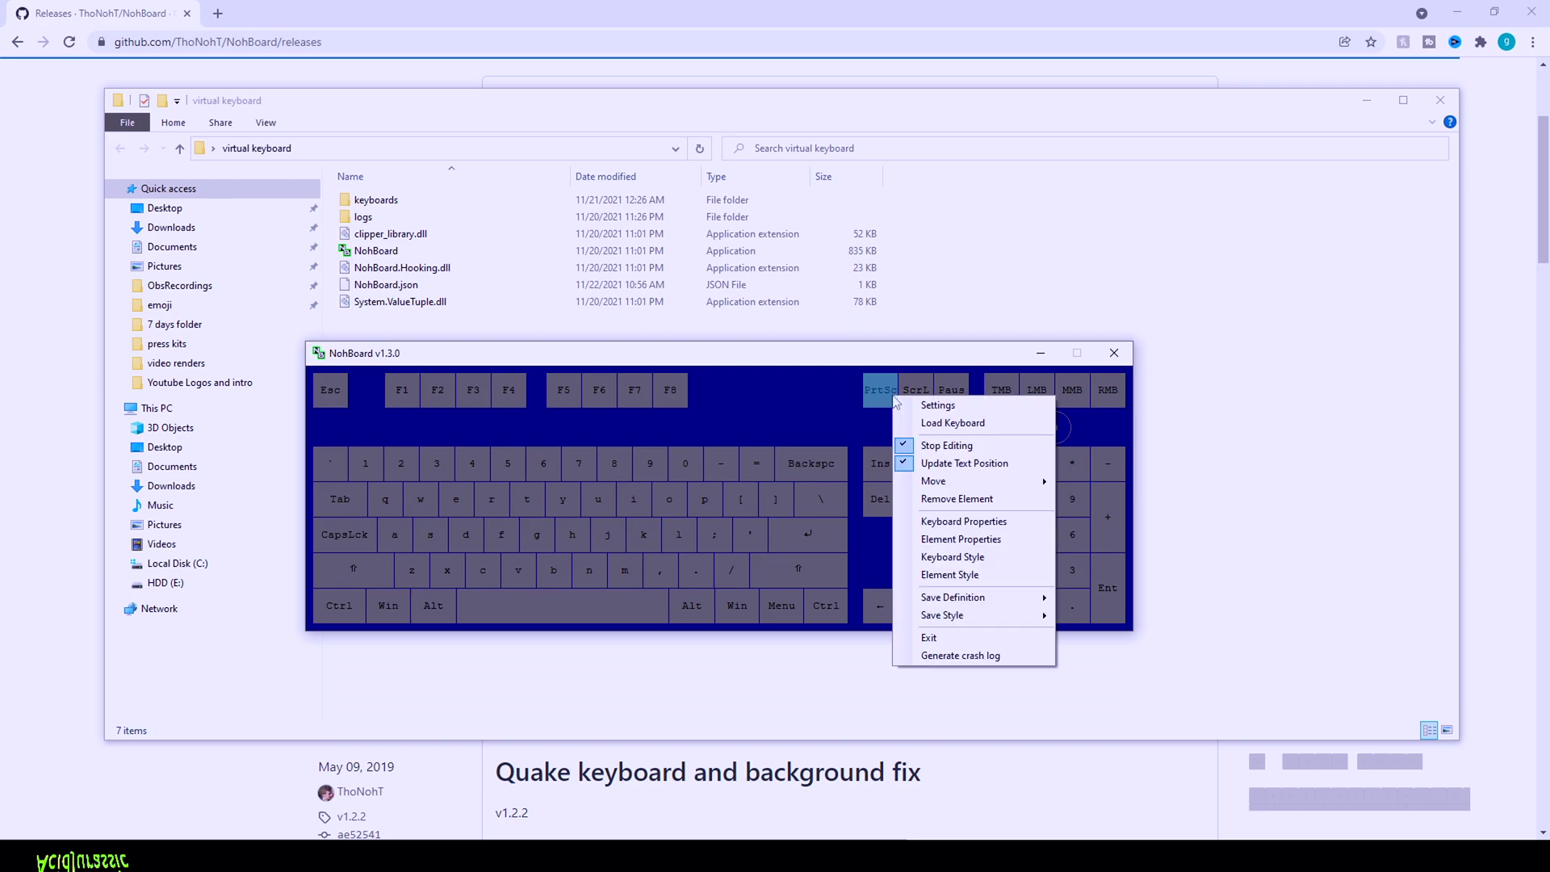
left_click(957, 498)
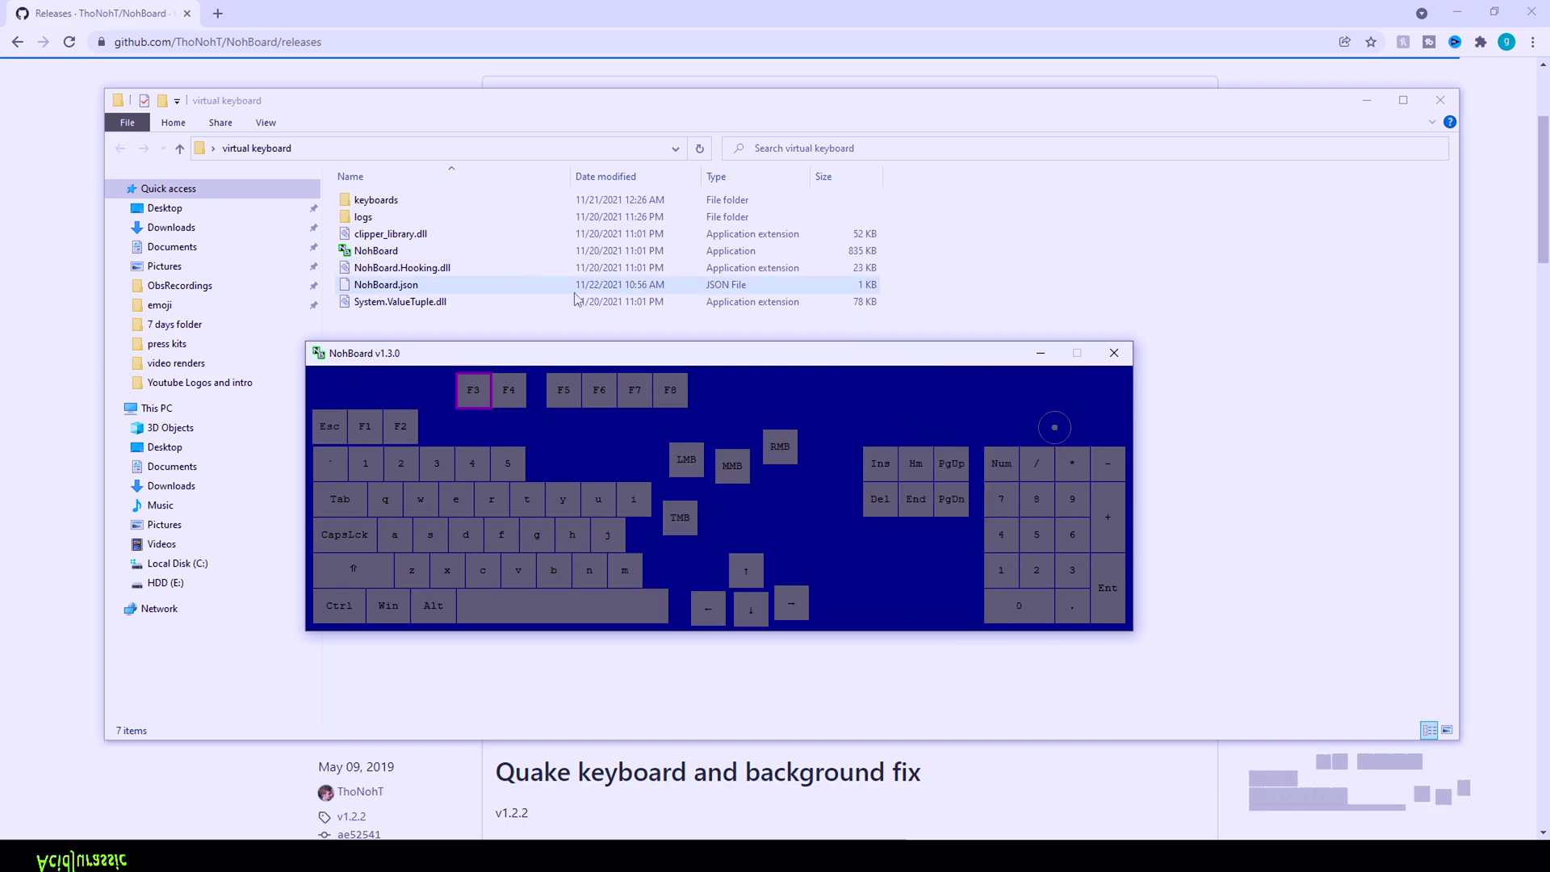
Step: Move the F3 key down and left so it sits directly beside F2 in the Esc row
key("Down")
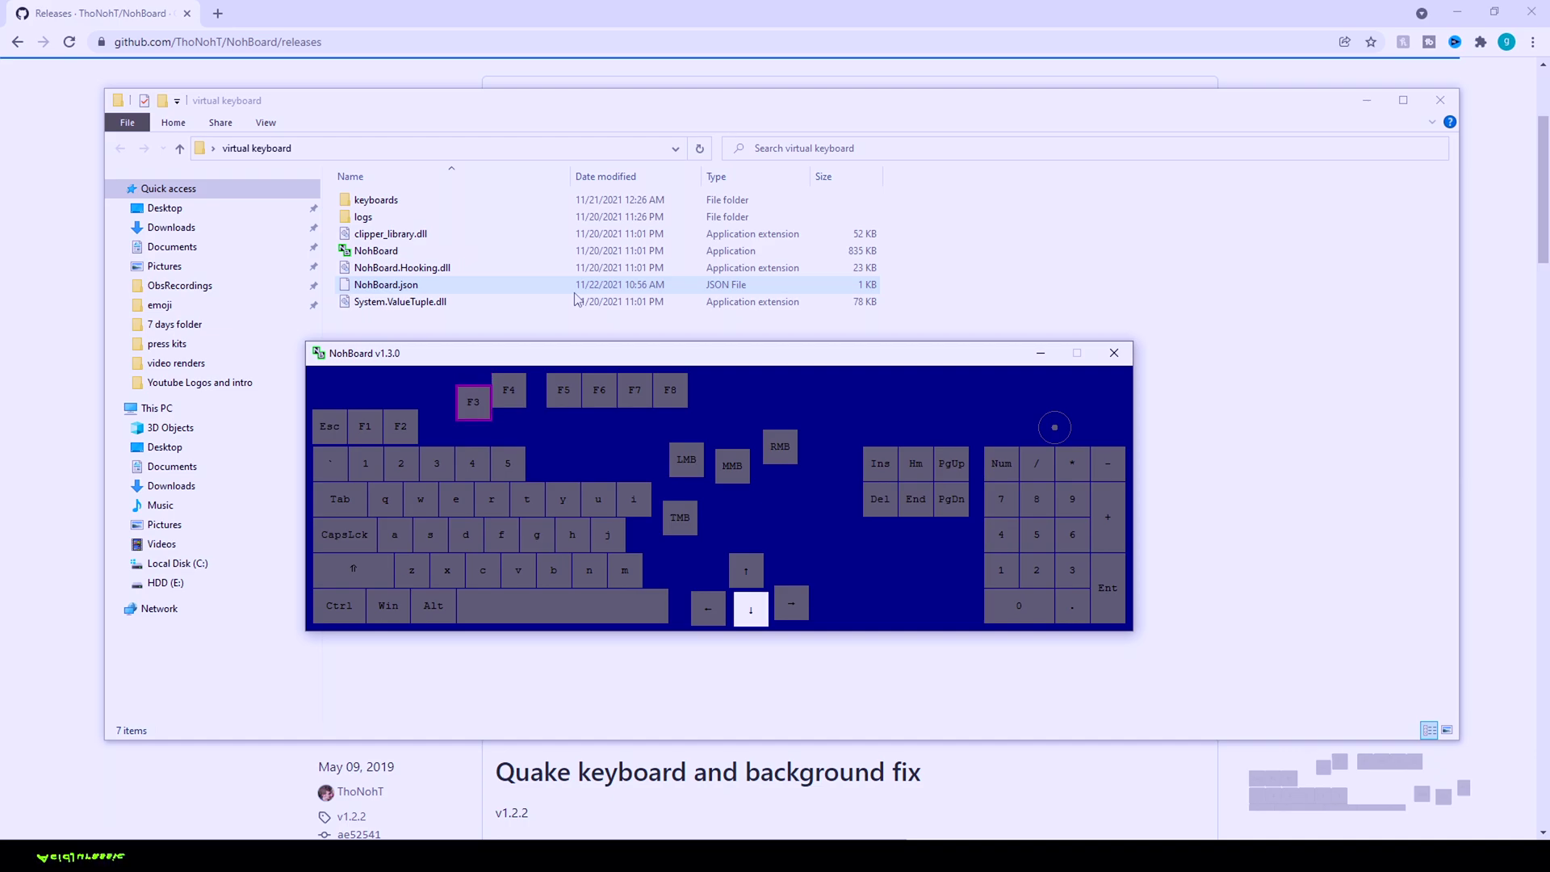
key("Down")
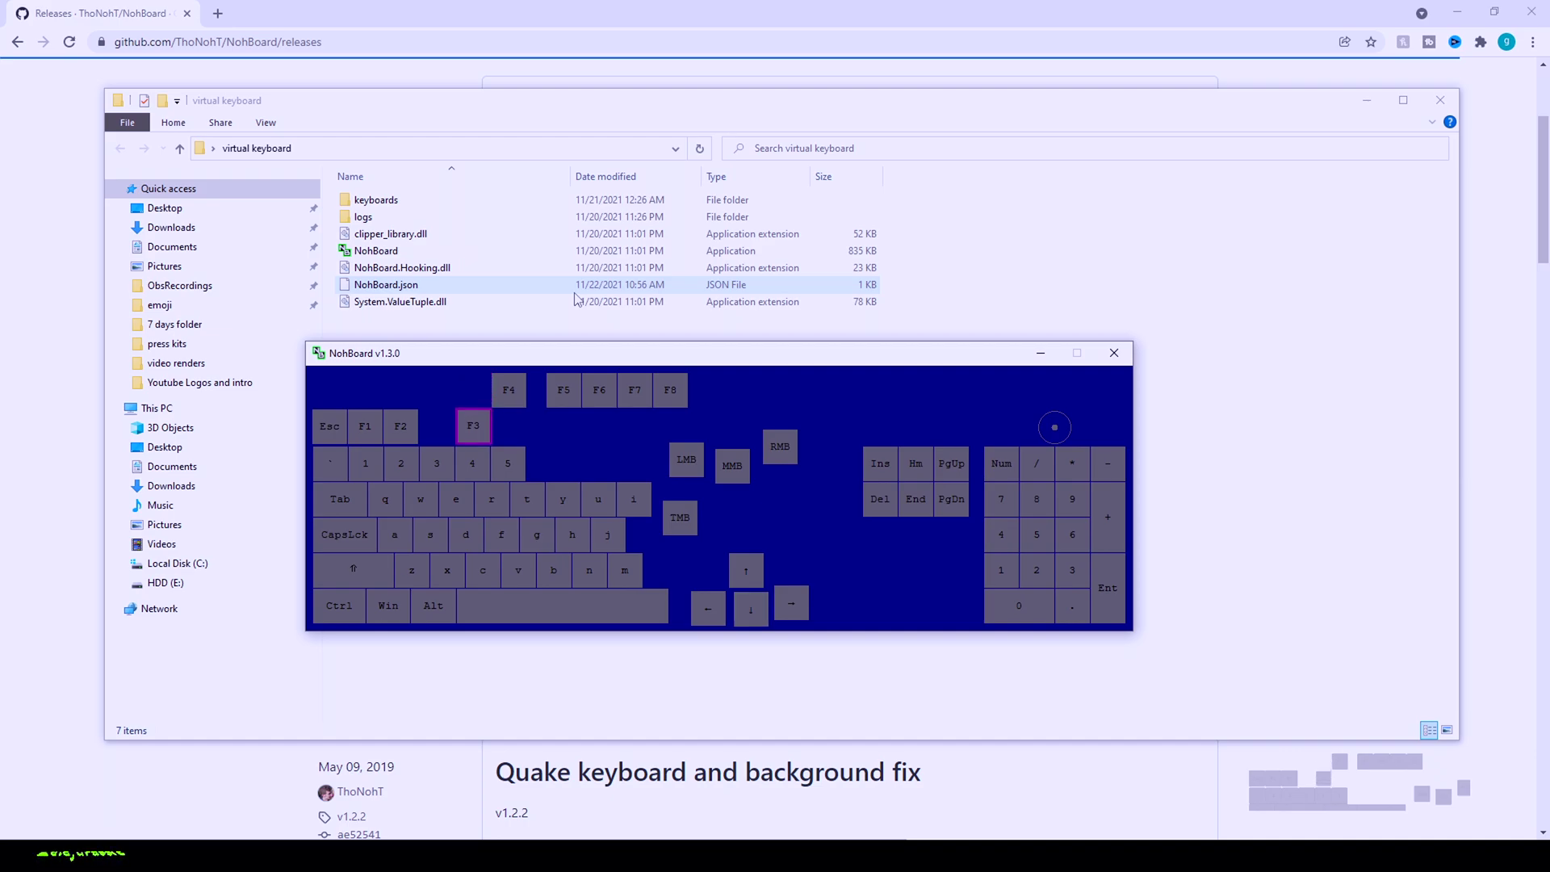
key("Left")
key("Left")
key("Left")
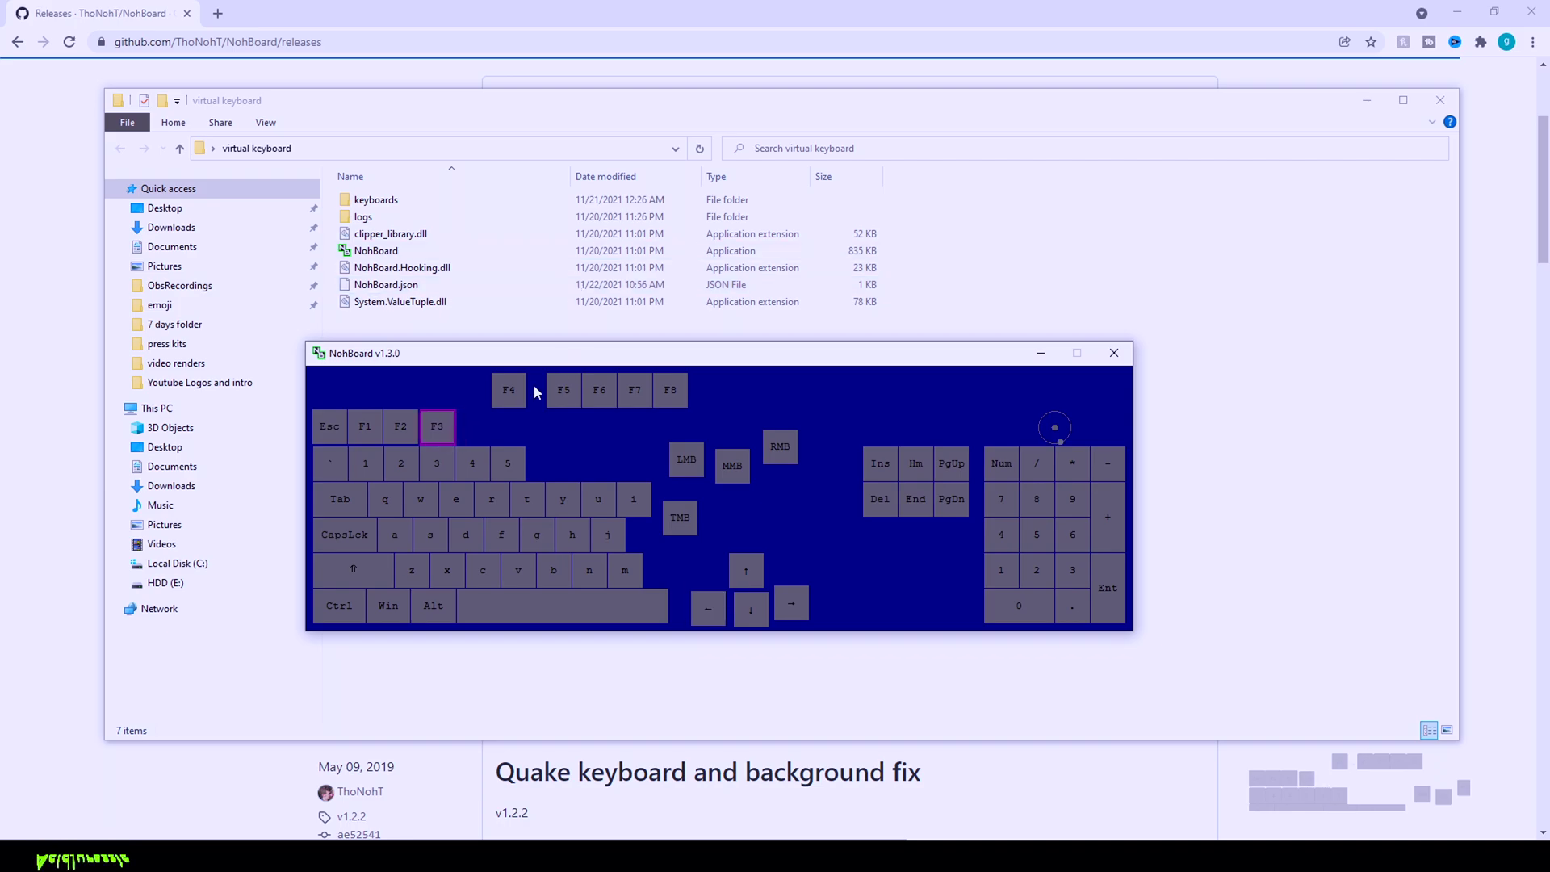
key("Left")
left_click(451, 379)
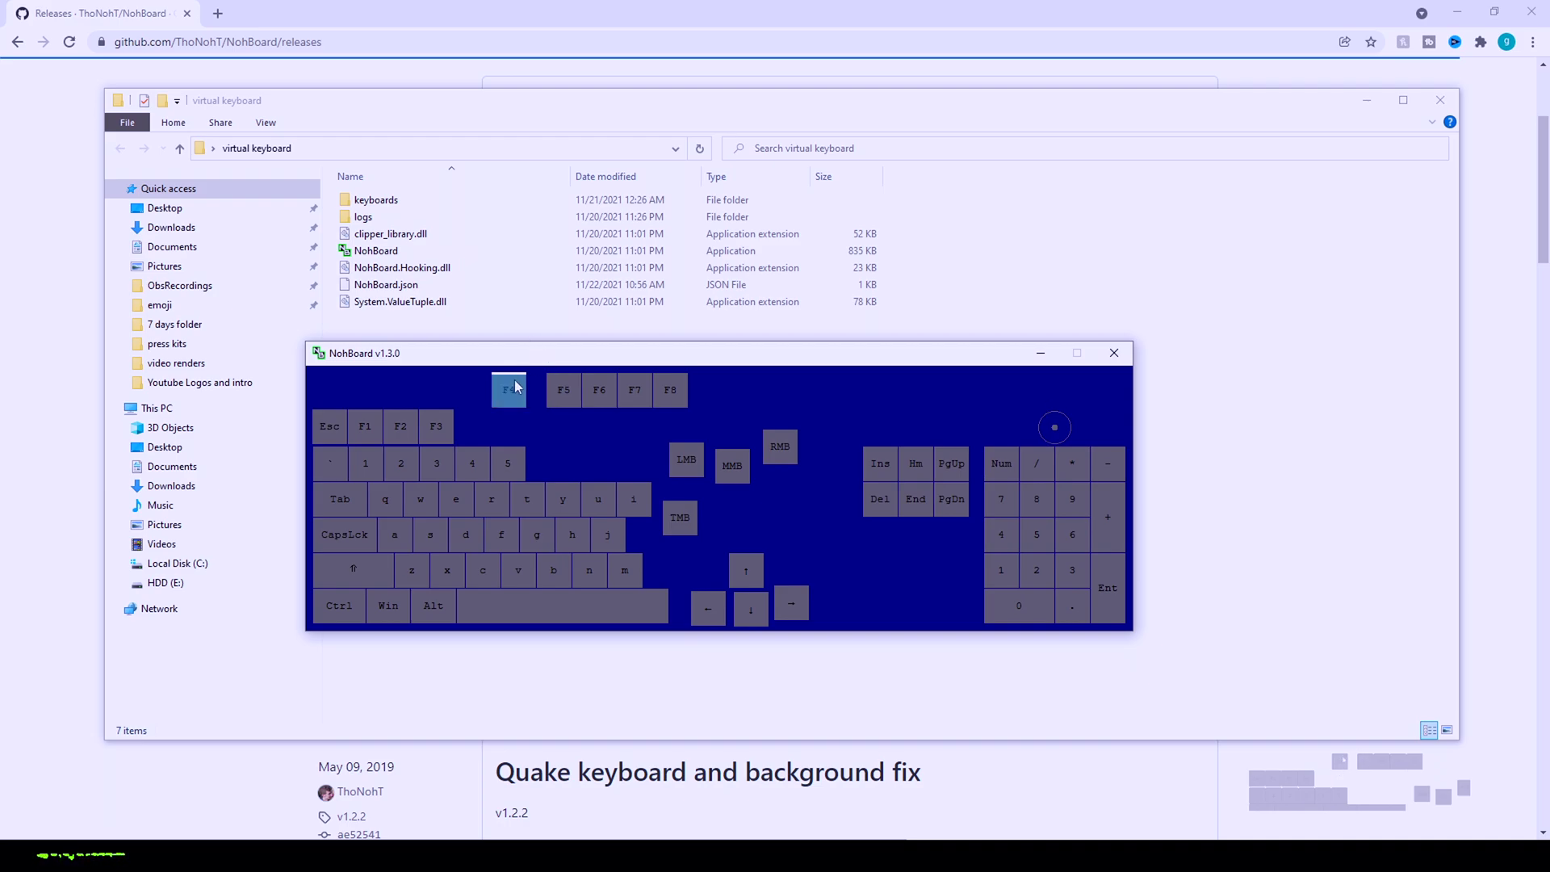
Step: Move the F4 key down and left so it sits directly beside F3 in the Esc row
key("Down")
key("Down")
key("Down")
key("Down")
key("Down")
key("Down")
key("Down")
key("Down")
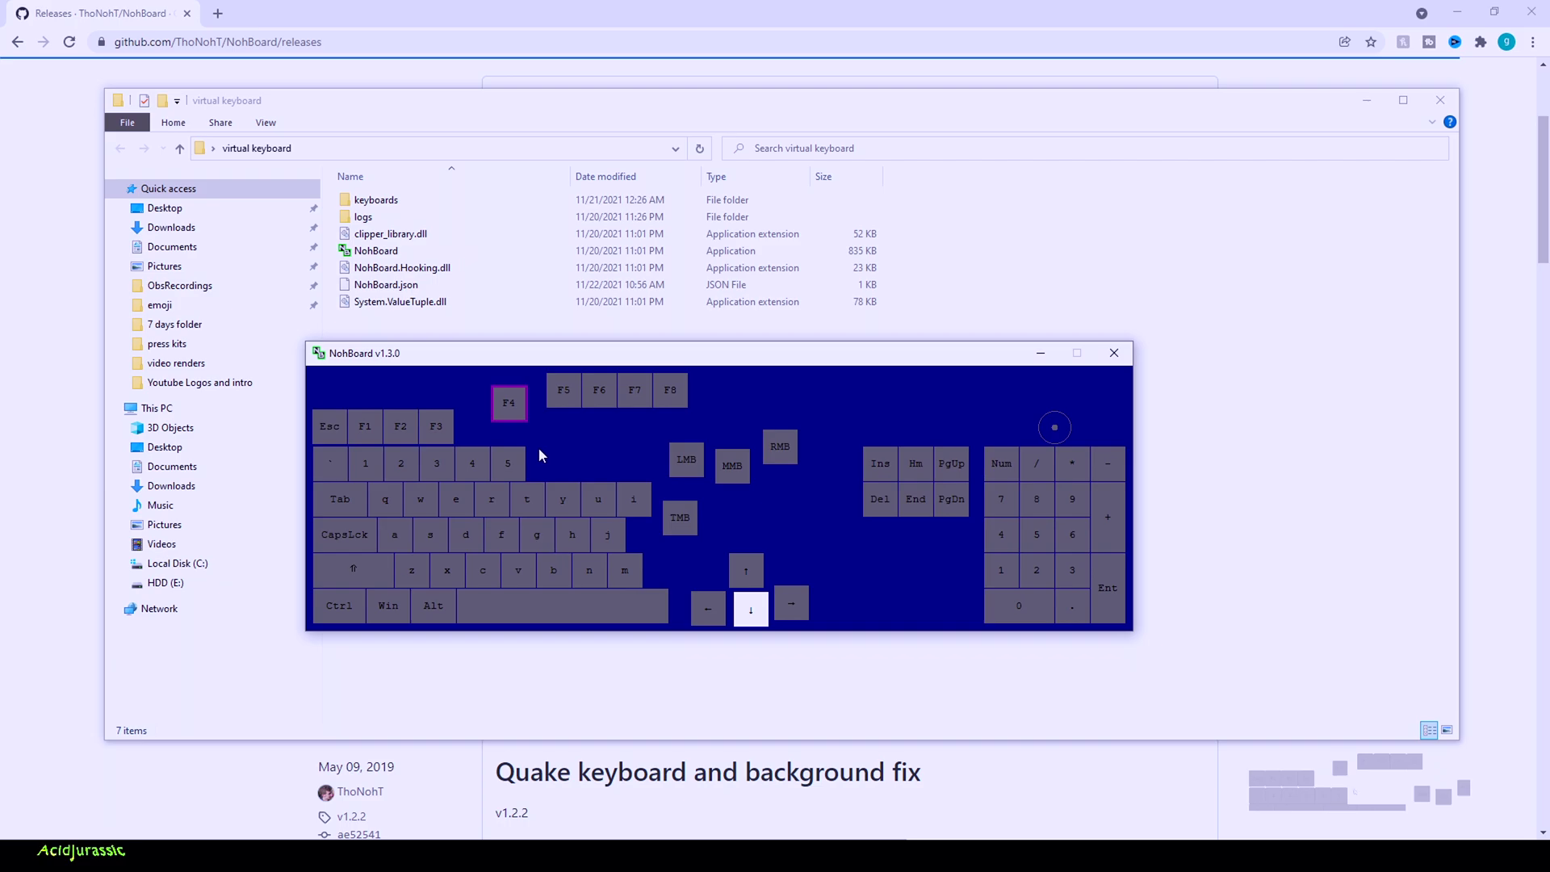
key("Left")
key("Left")
key("Left")
key("Left")
key("Left")
key("Left")
key("Left")
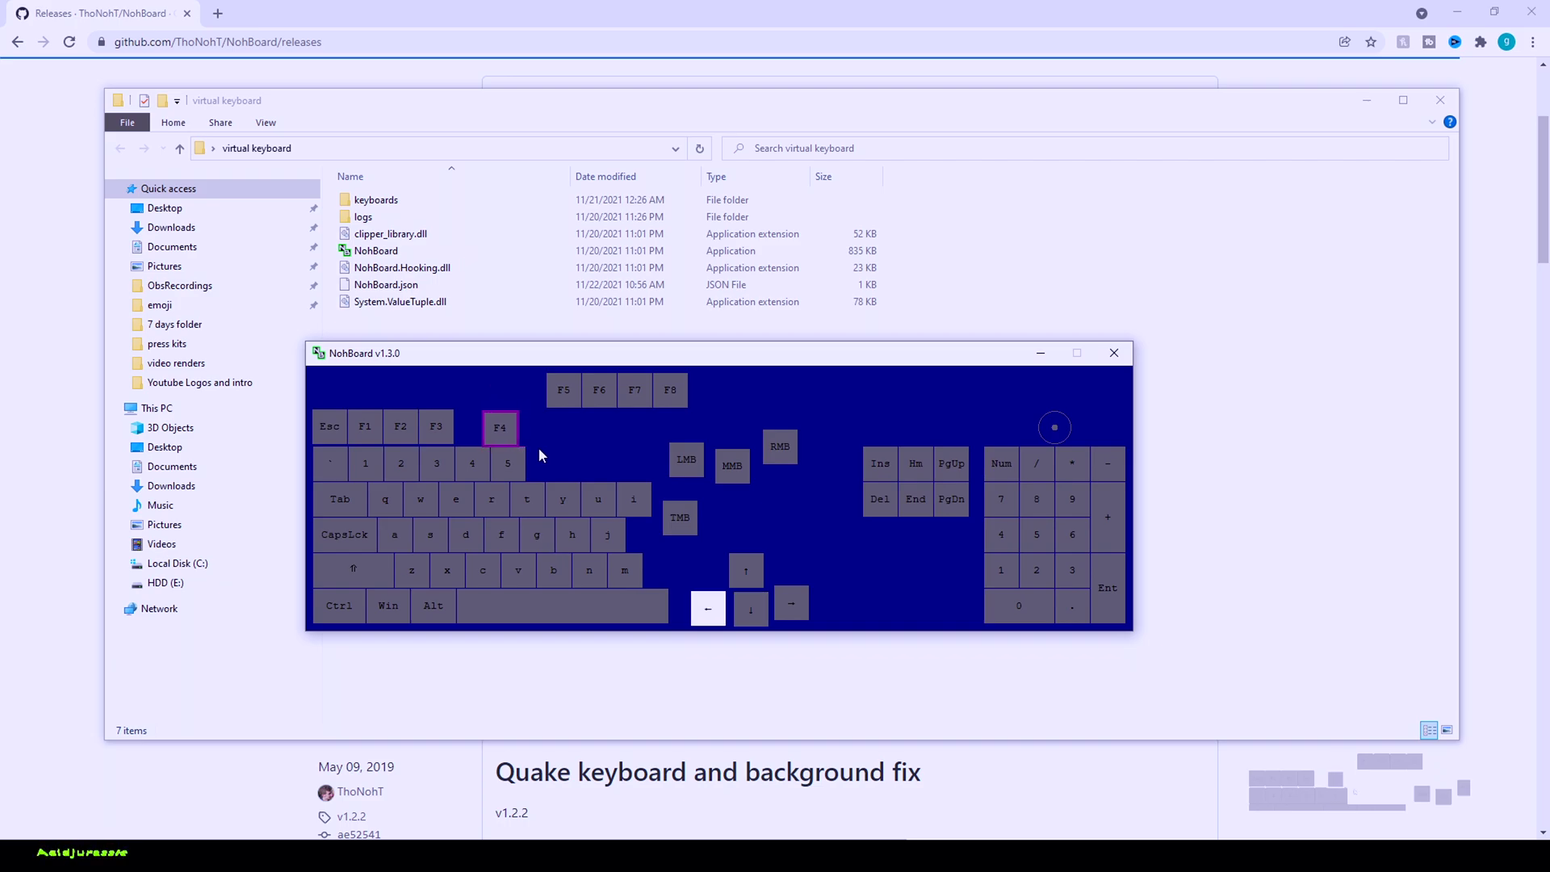
key("Left")
key("Left")
key("Left")
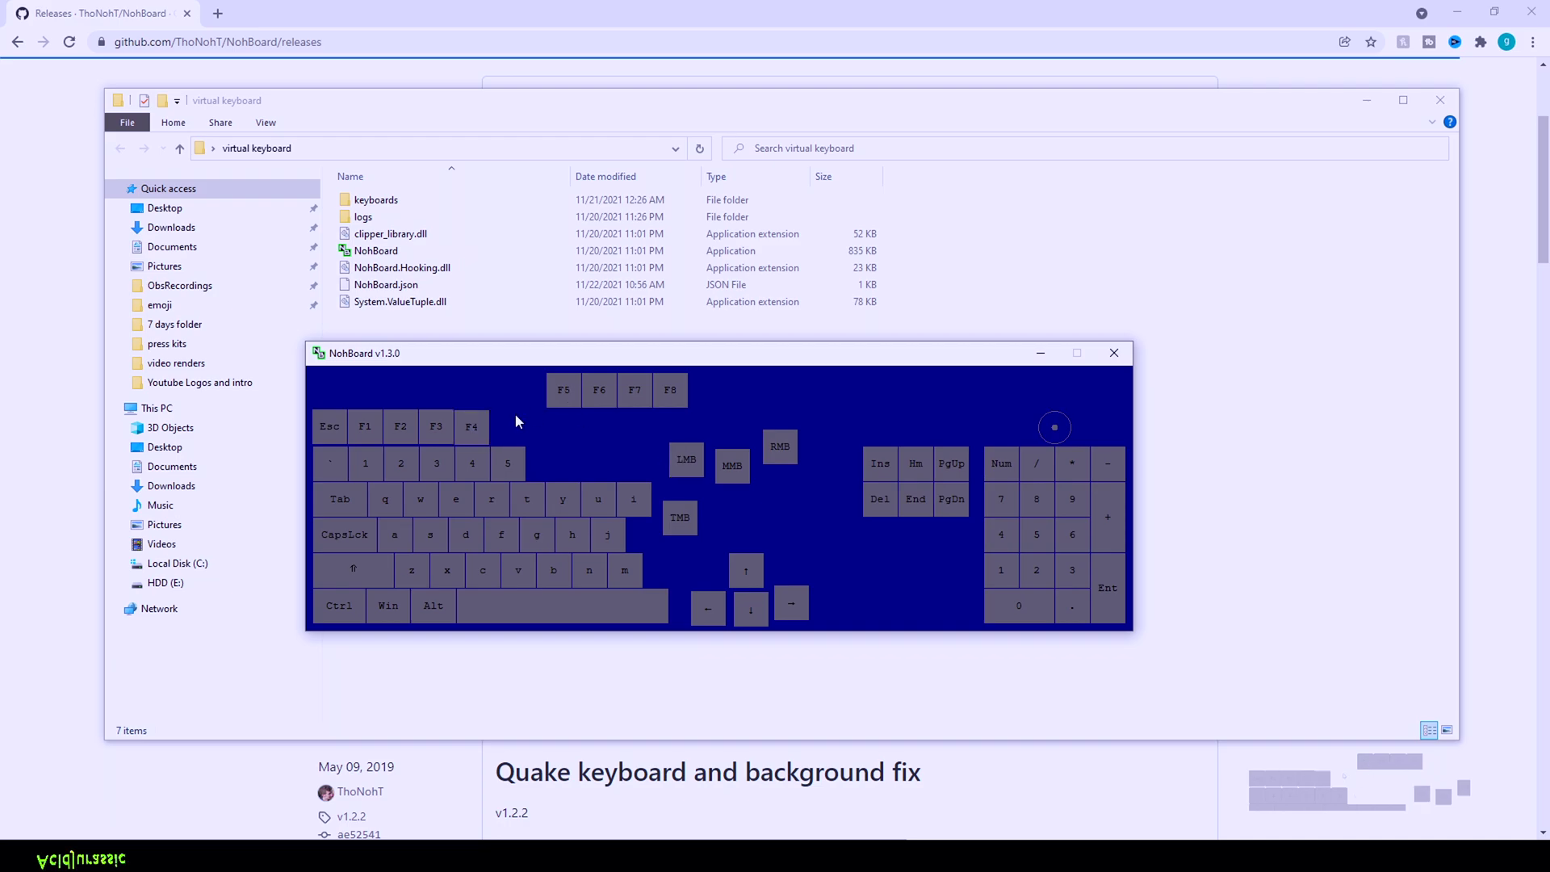
left_click(480, 426)
Step: Place the mouse speed indicator below the MMB key and narrow the keyboard window to just beyond the arrow keys
left_click_drag(504, 389, 739, 518)
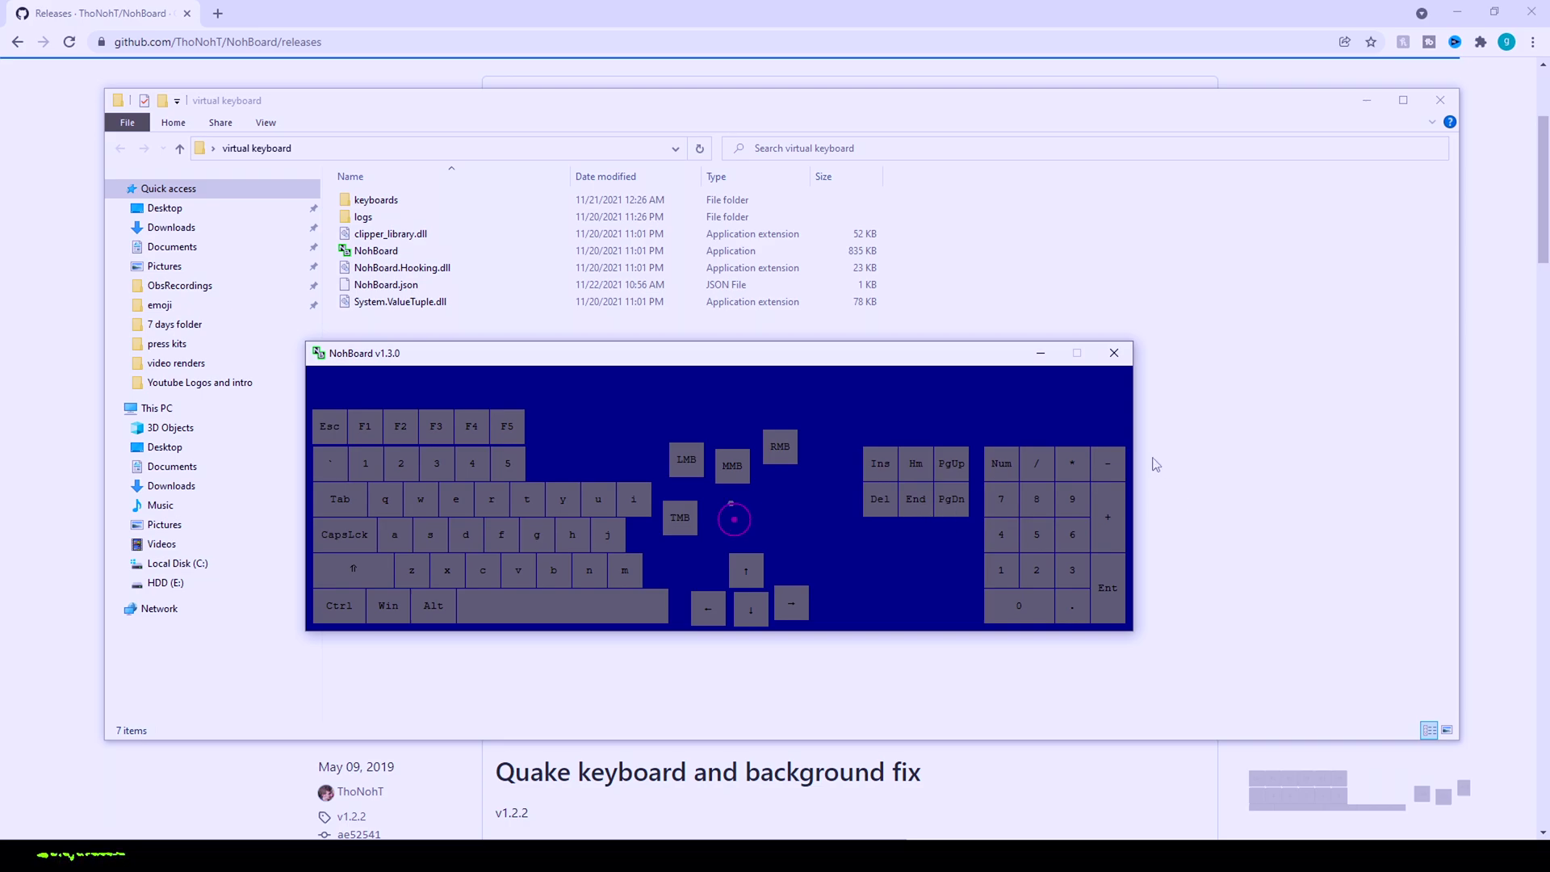
left_click_drag(1134, 441, 847, 485)
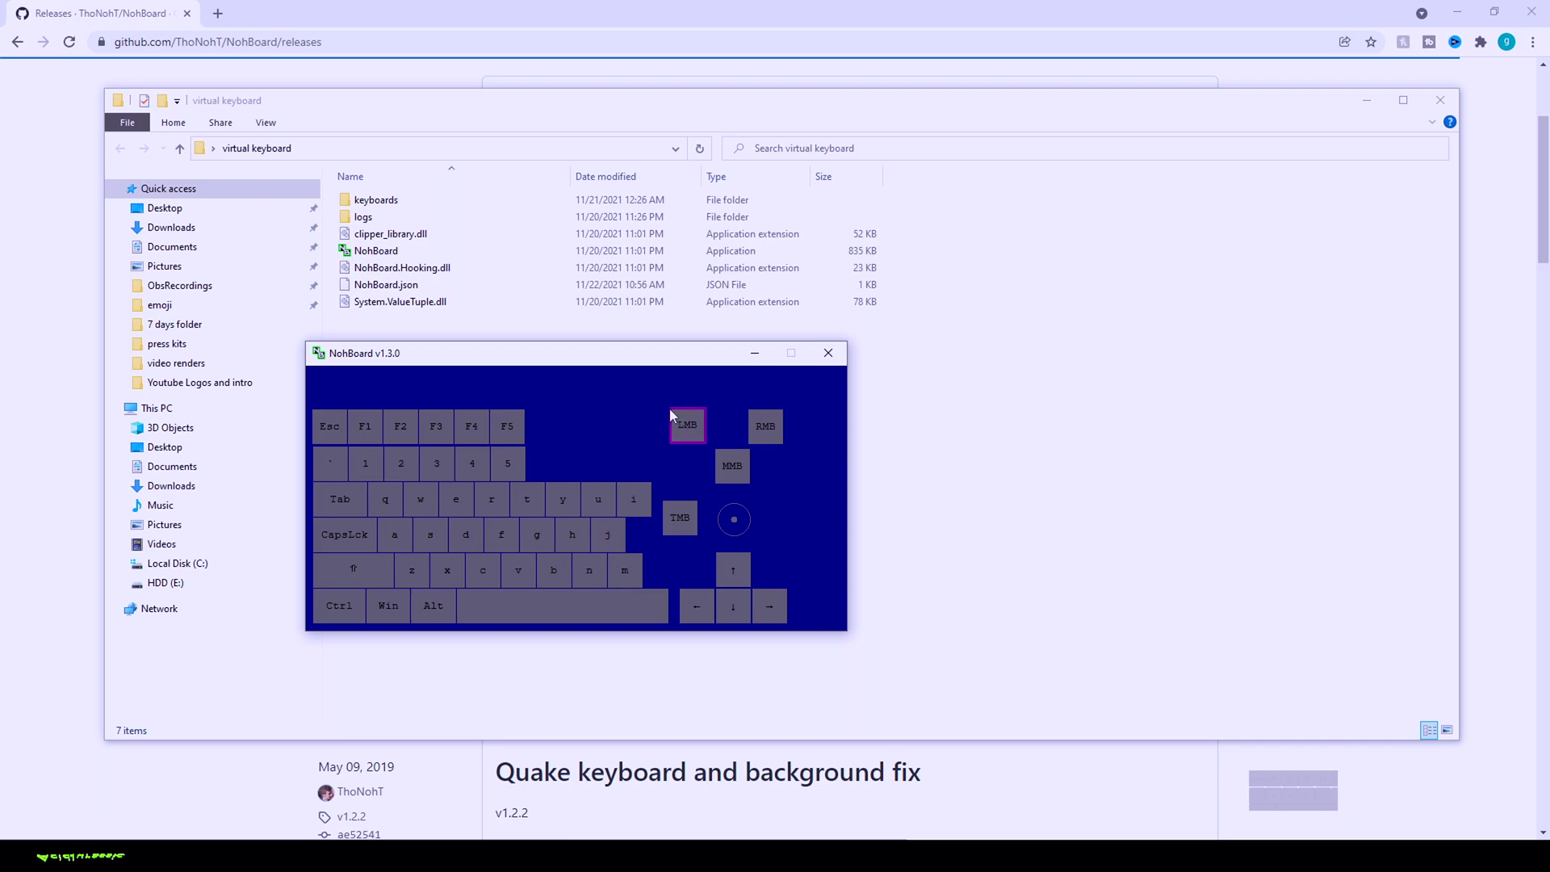
Step: Reshape the LMB and RMB keys by pulling their outer upper corners inward into slanted edges
left_click_drag(671, 409, 688, 422)
left_click(781, 411)
left_click_drag(783, 409, 773, 430)
Step: Clear the text label of the LMB key in its element properties
right_click(698, 432)
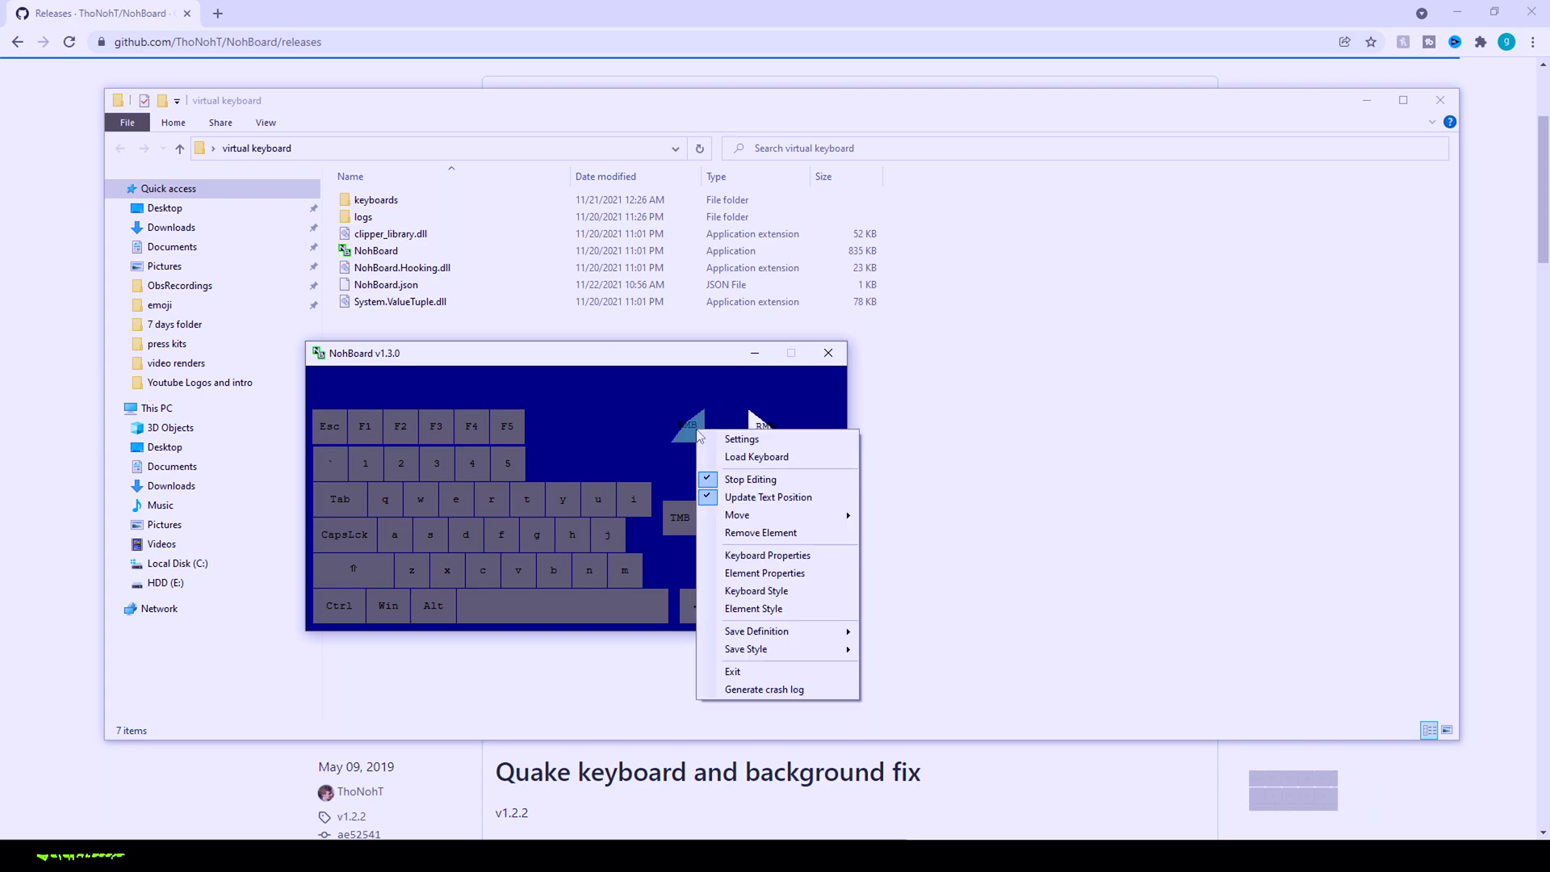
left_click(764, 572)
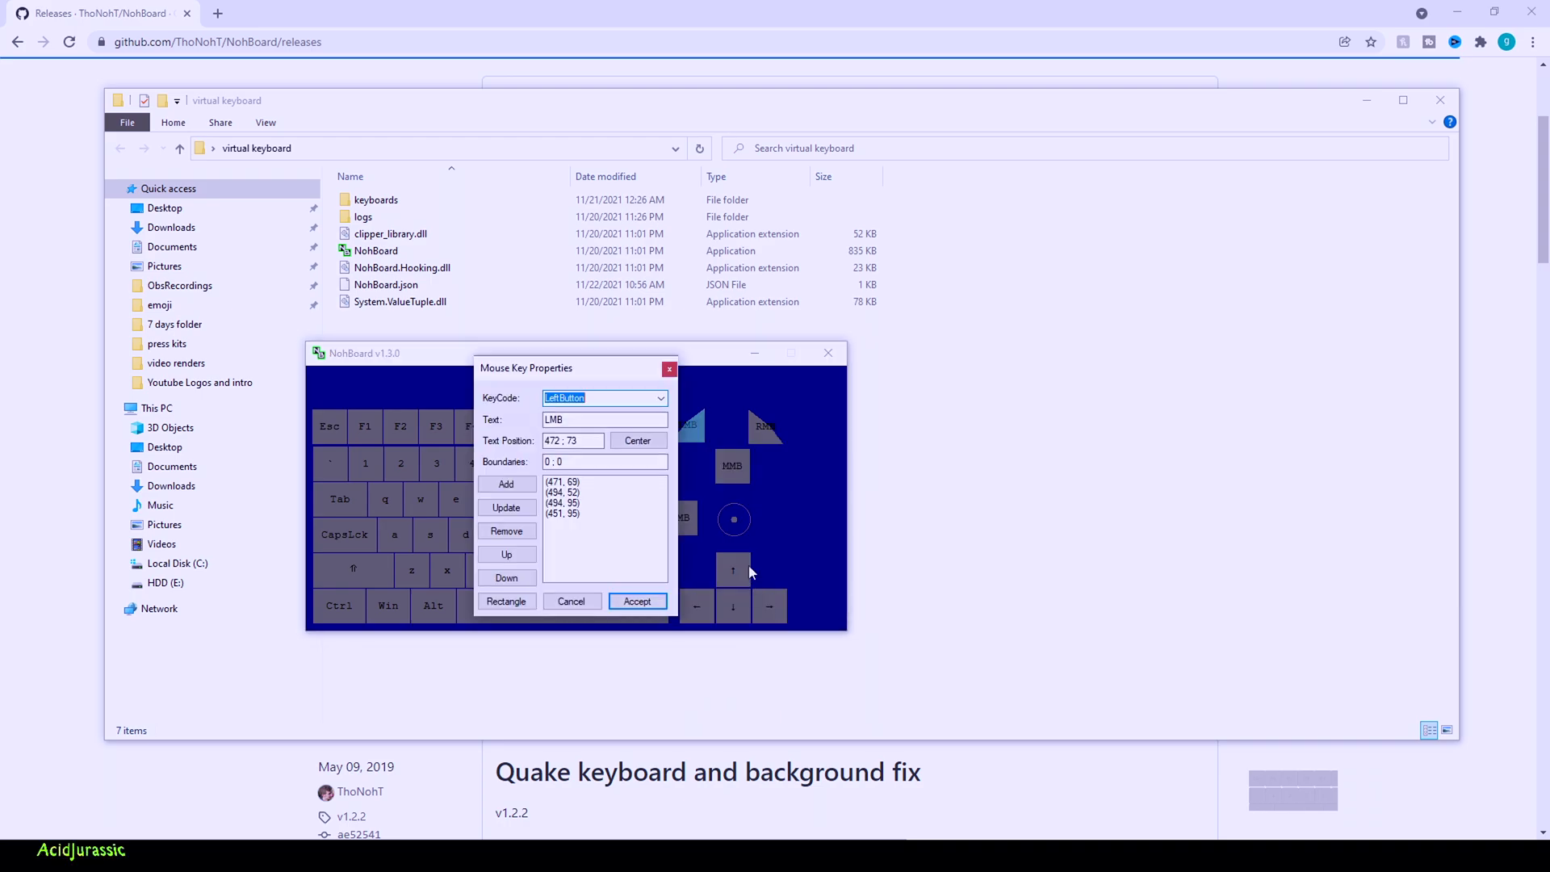
left_click(583, 421)
double_click(584, 421)
key("BackSpace")
left_click(635, 602)
Step: Clear the text label of the RMB key in its element properties
right_click(757, 428)
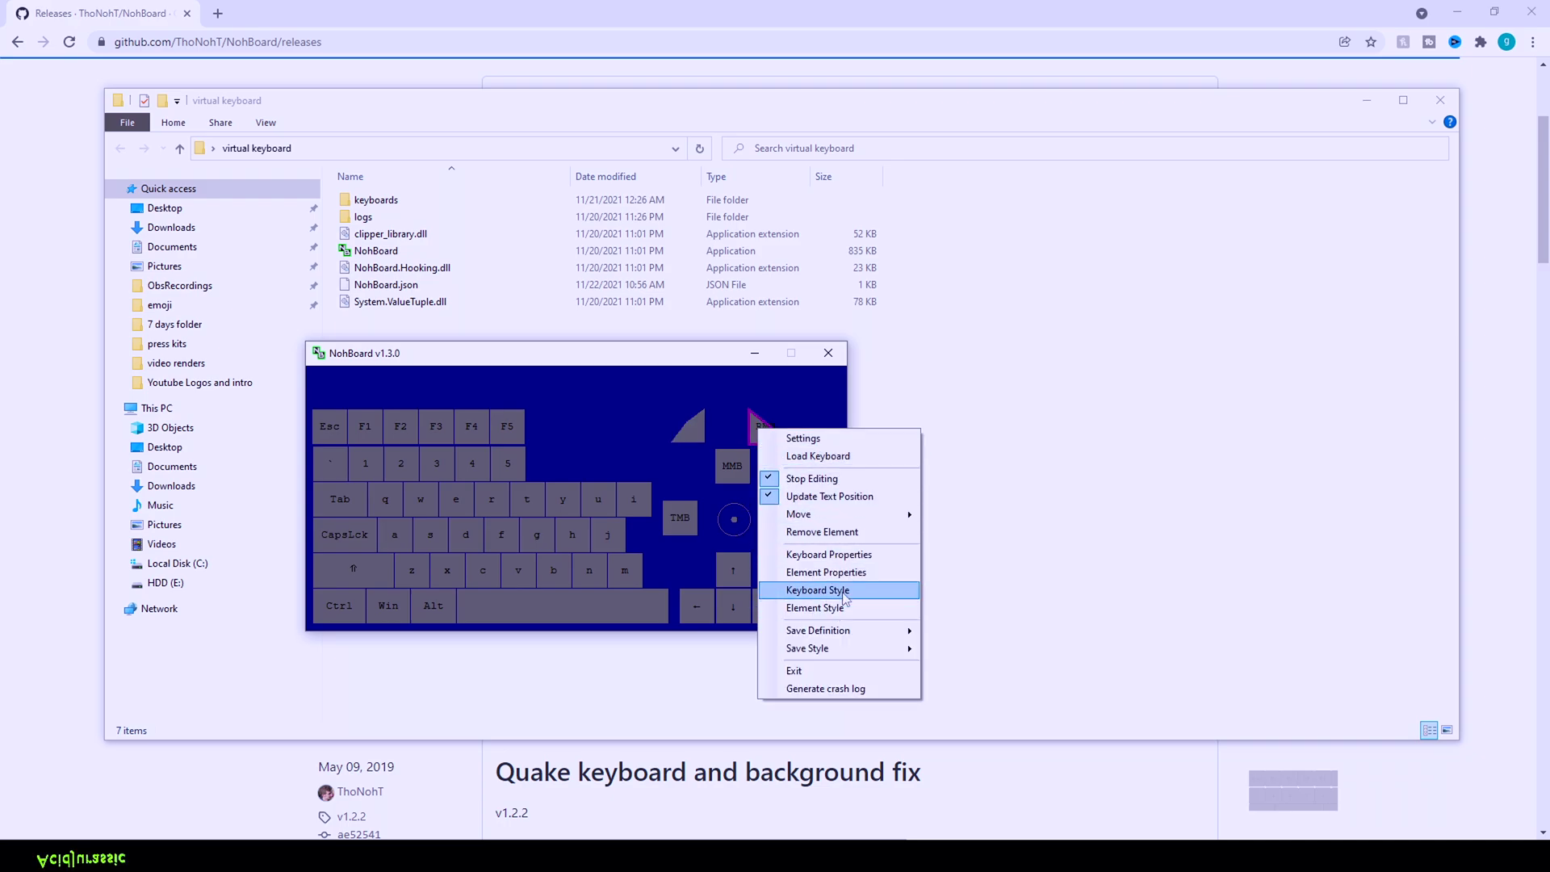
left_click(825, 572)
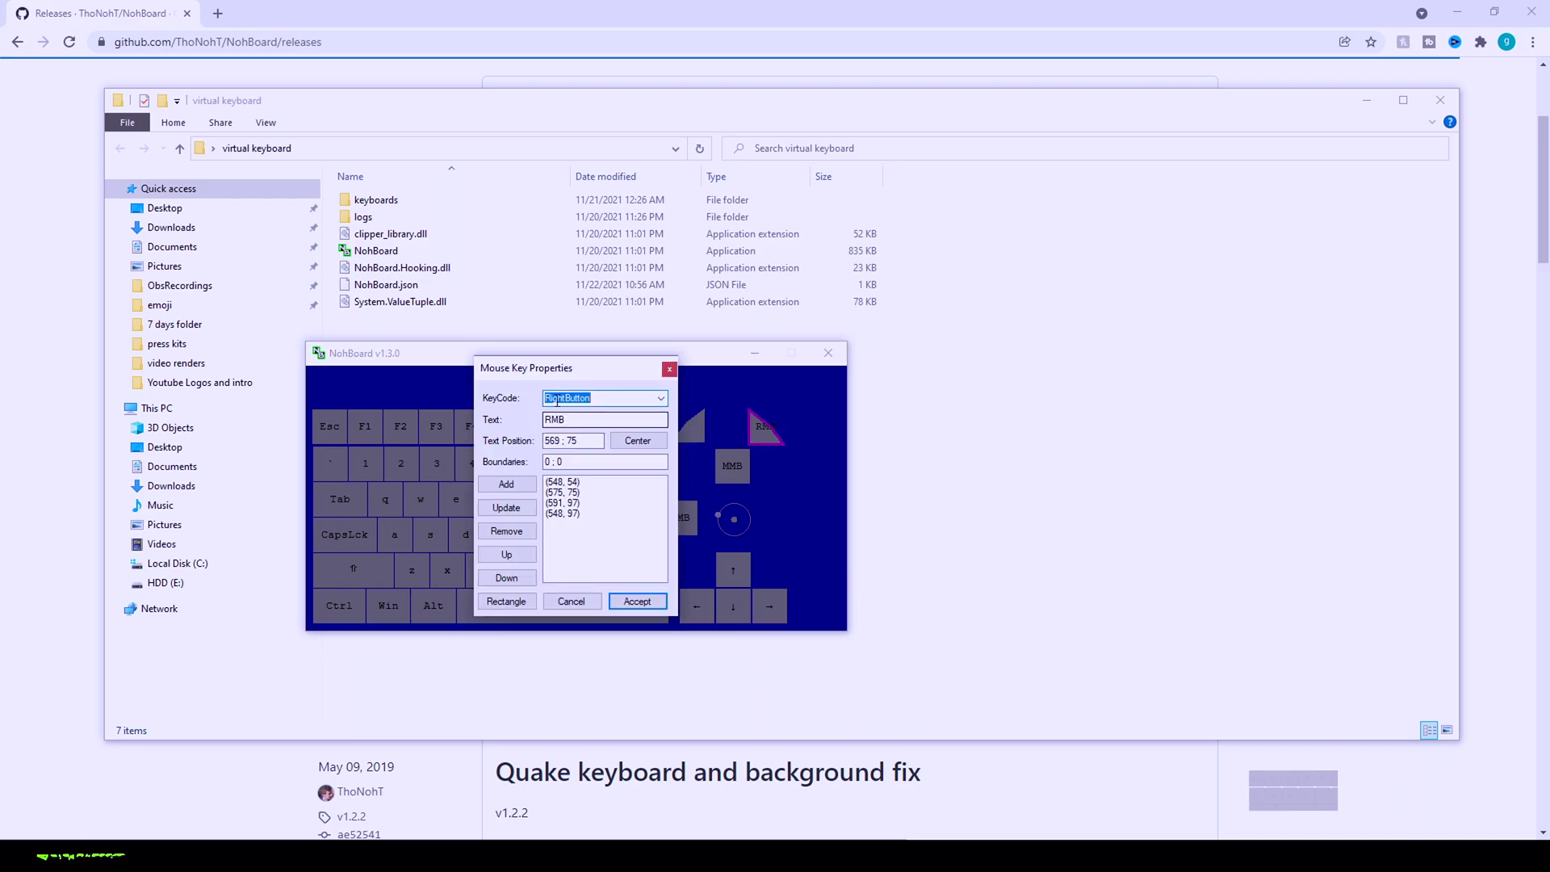
double_click(577, 420)
key("BackSpace")
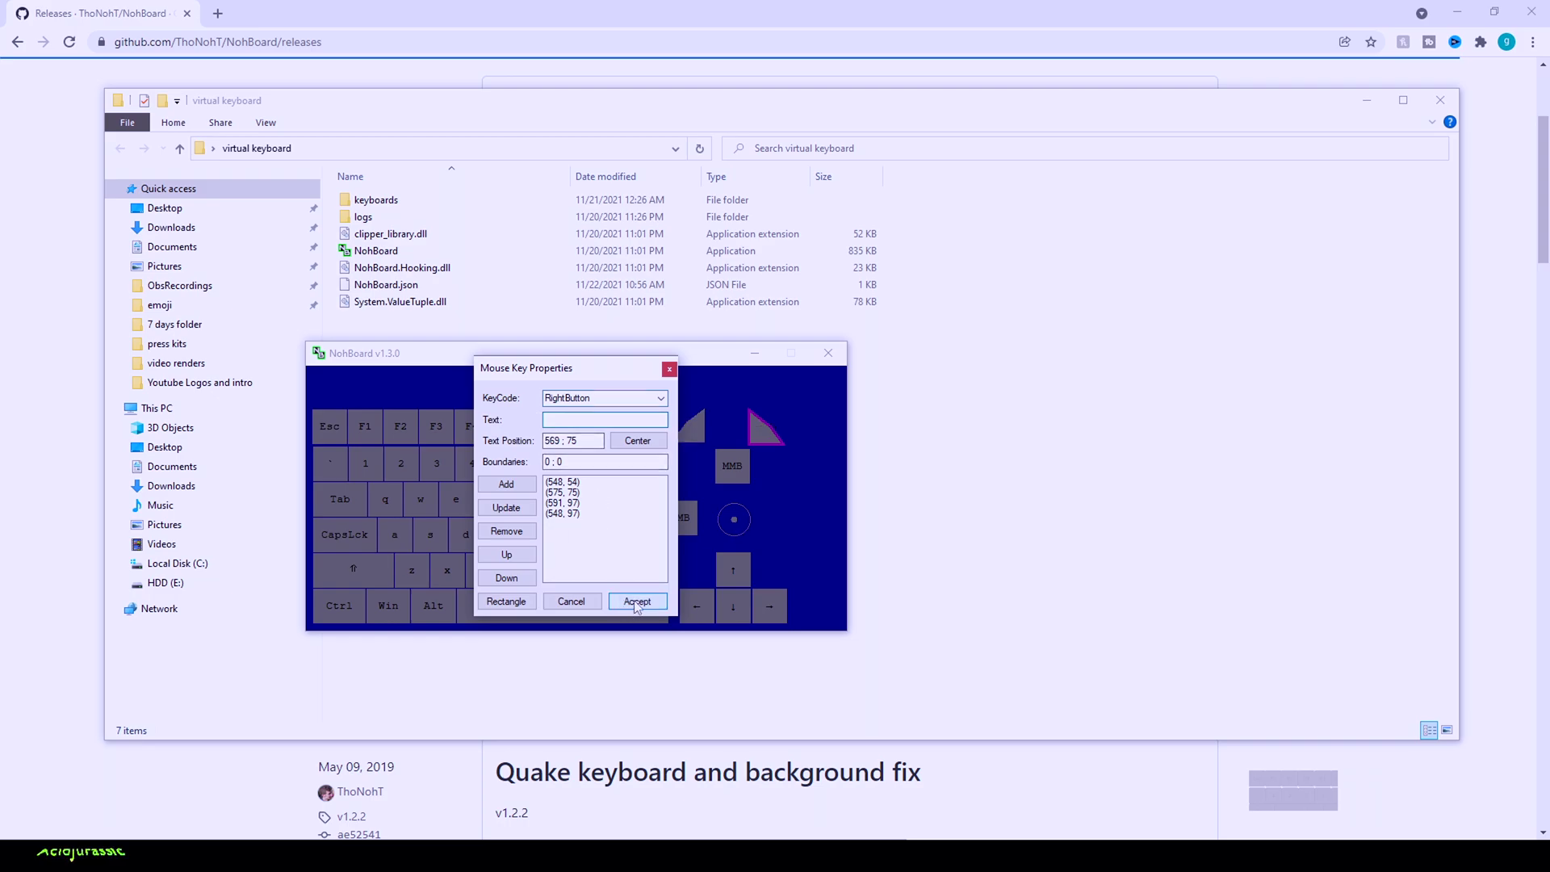
left_click(633, 603)
Step: Clear the text label of the MMB key in its element properties
right_click(731, 464)
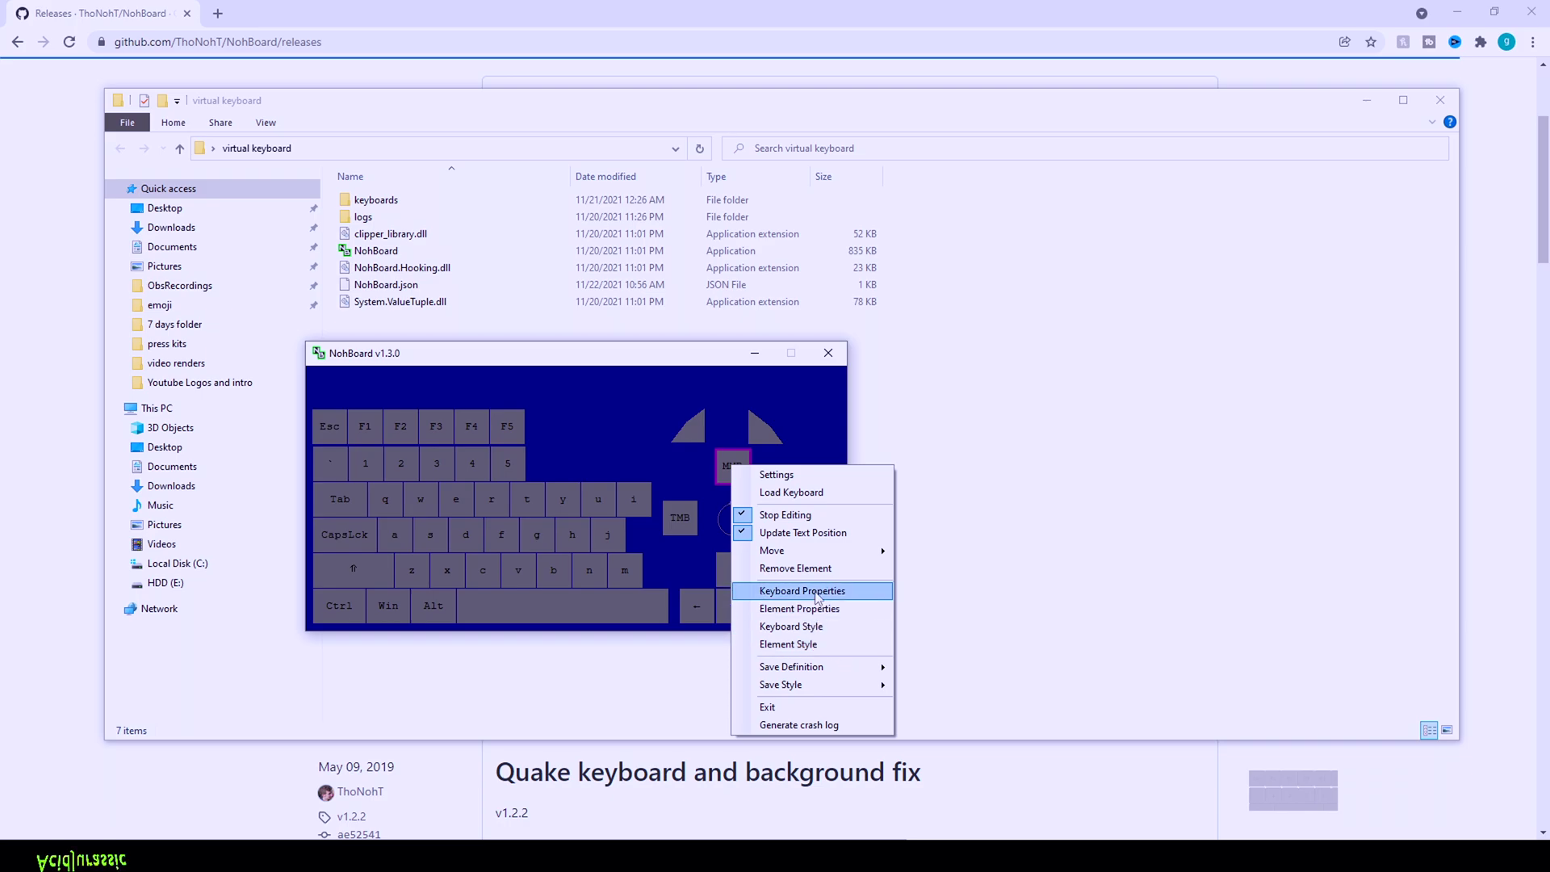
left_click(822, 608)
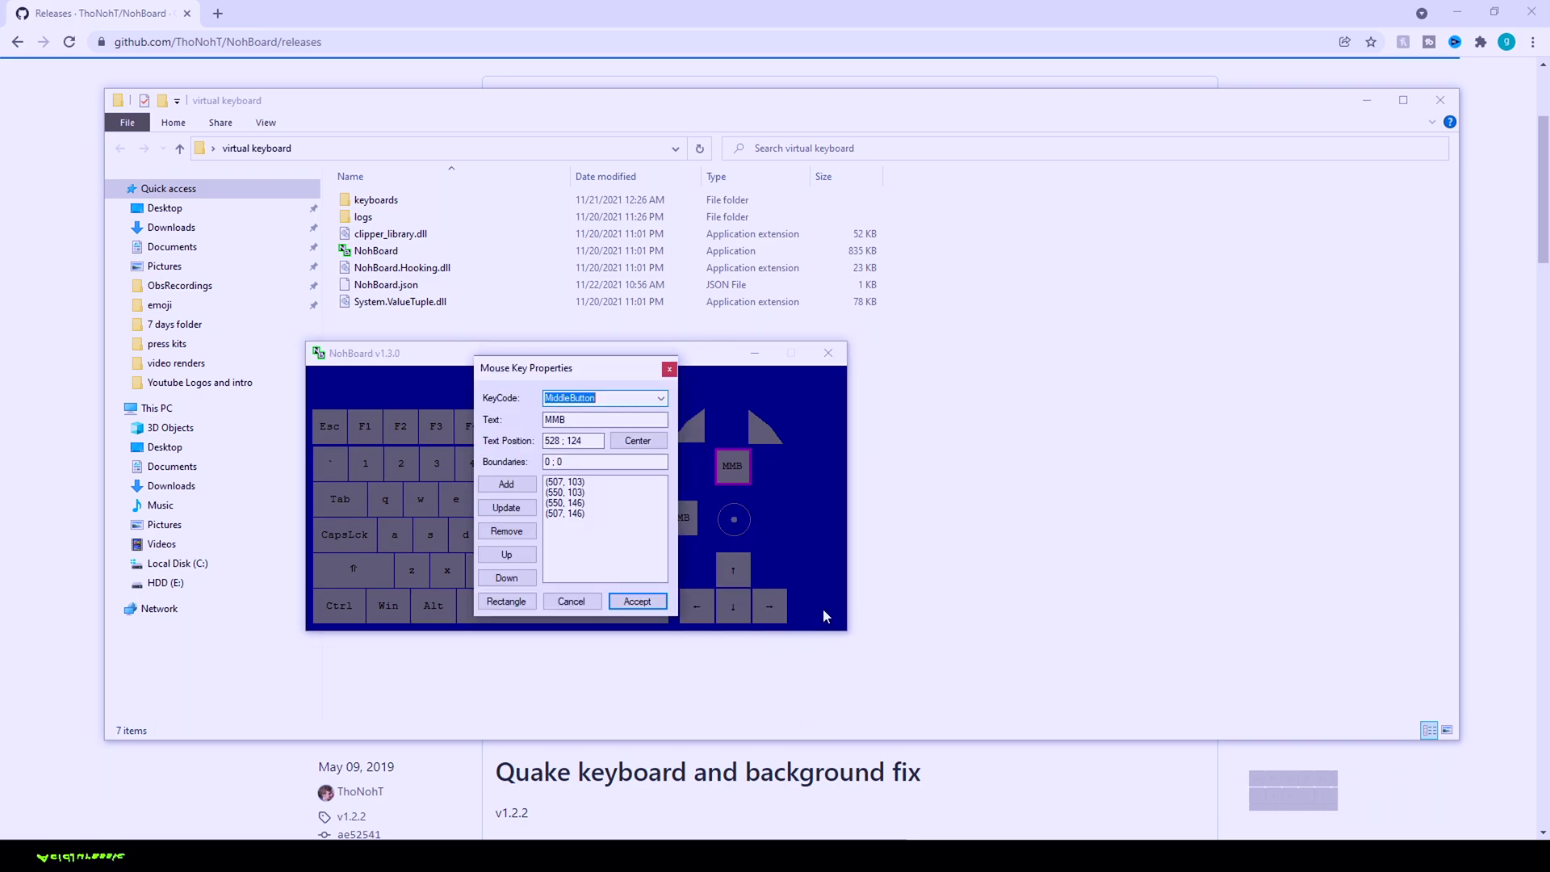
key("BackSpace")
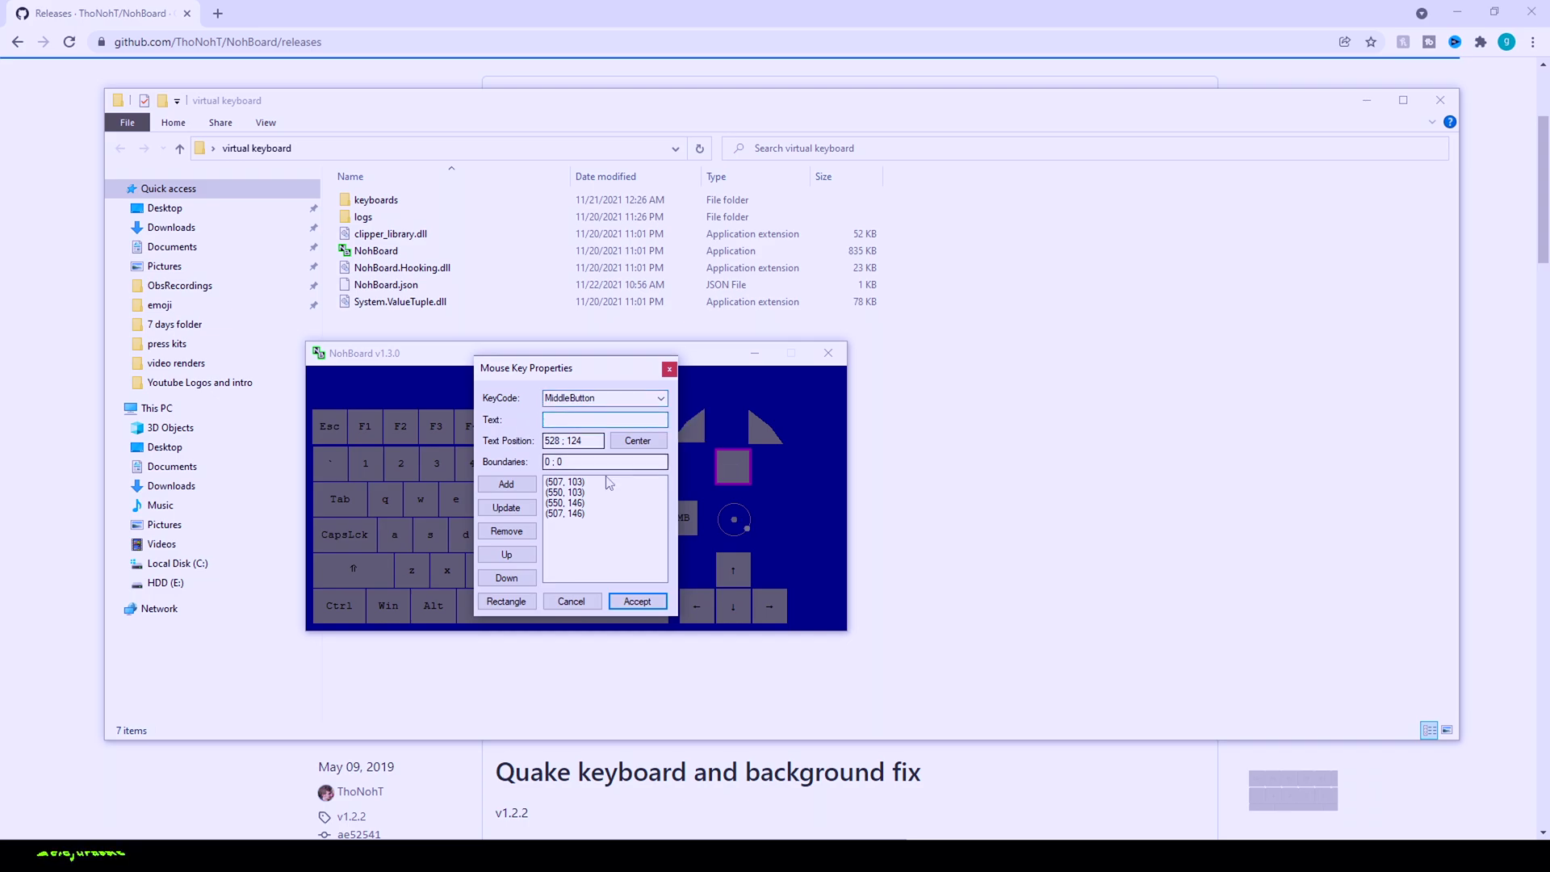
left_click(640, 601)
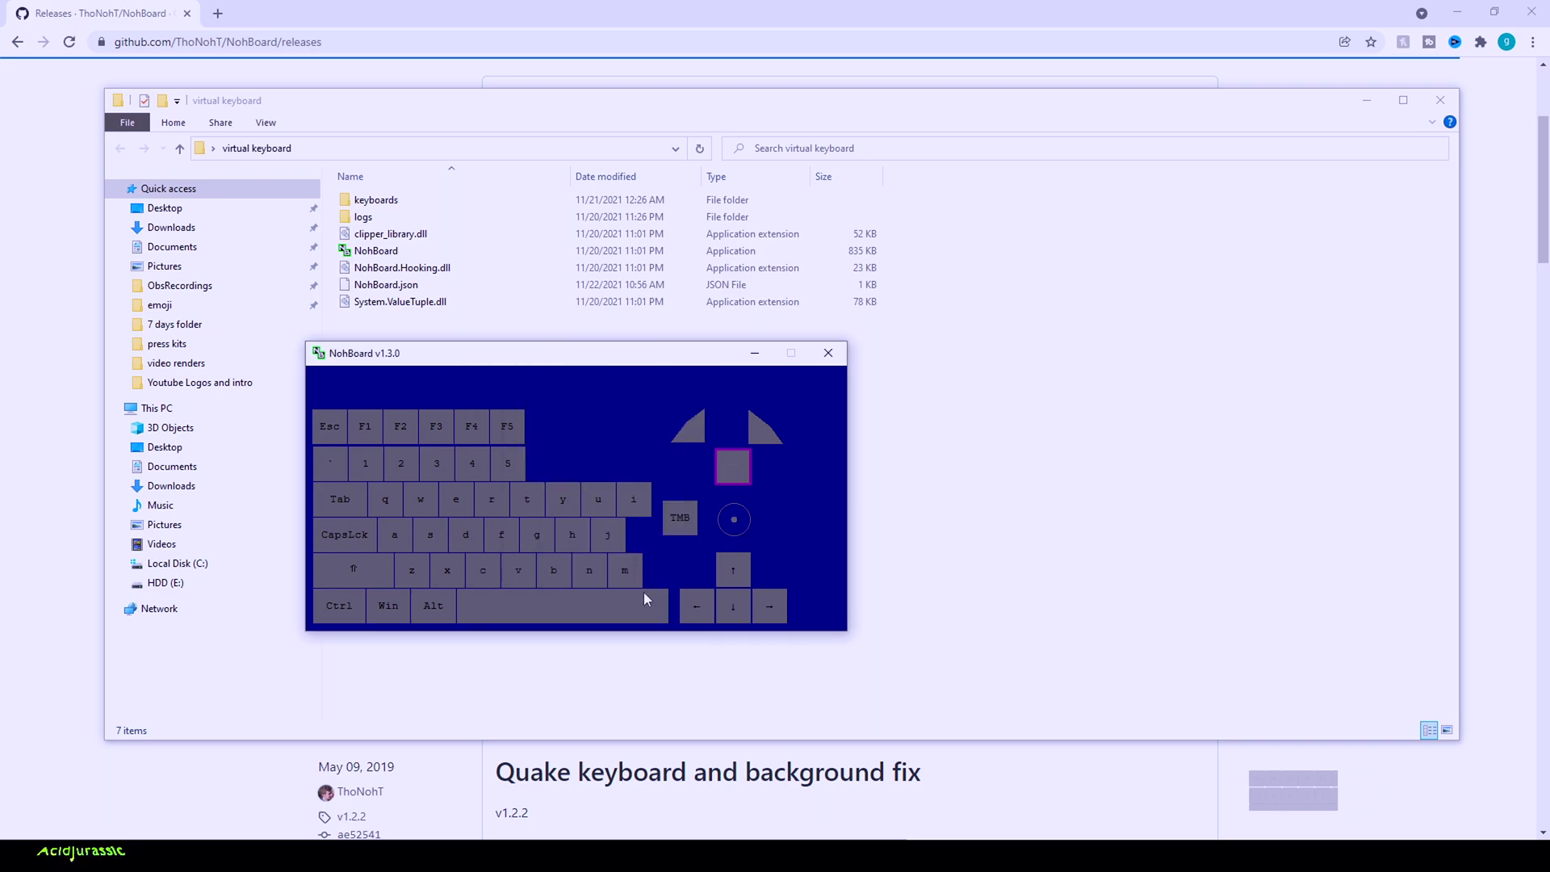
Step: Clear the text label of the X1Button mouse key and narrow the key to a thin vertical bar
right_click(680, 516)
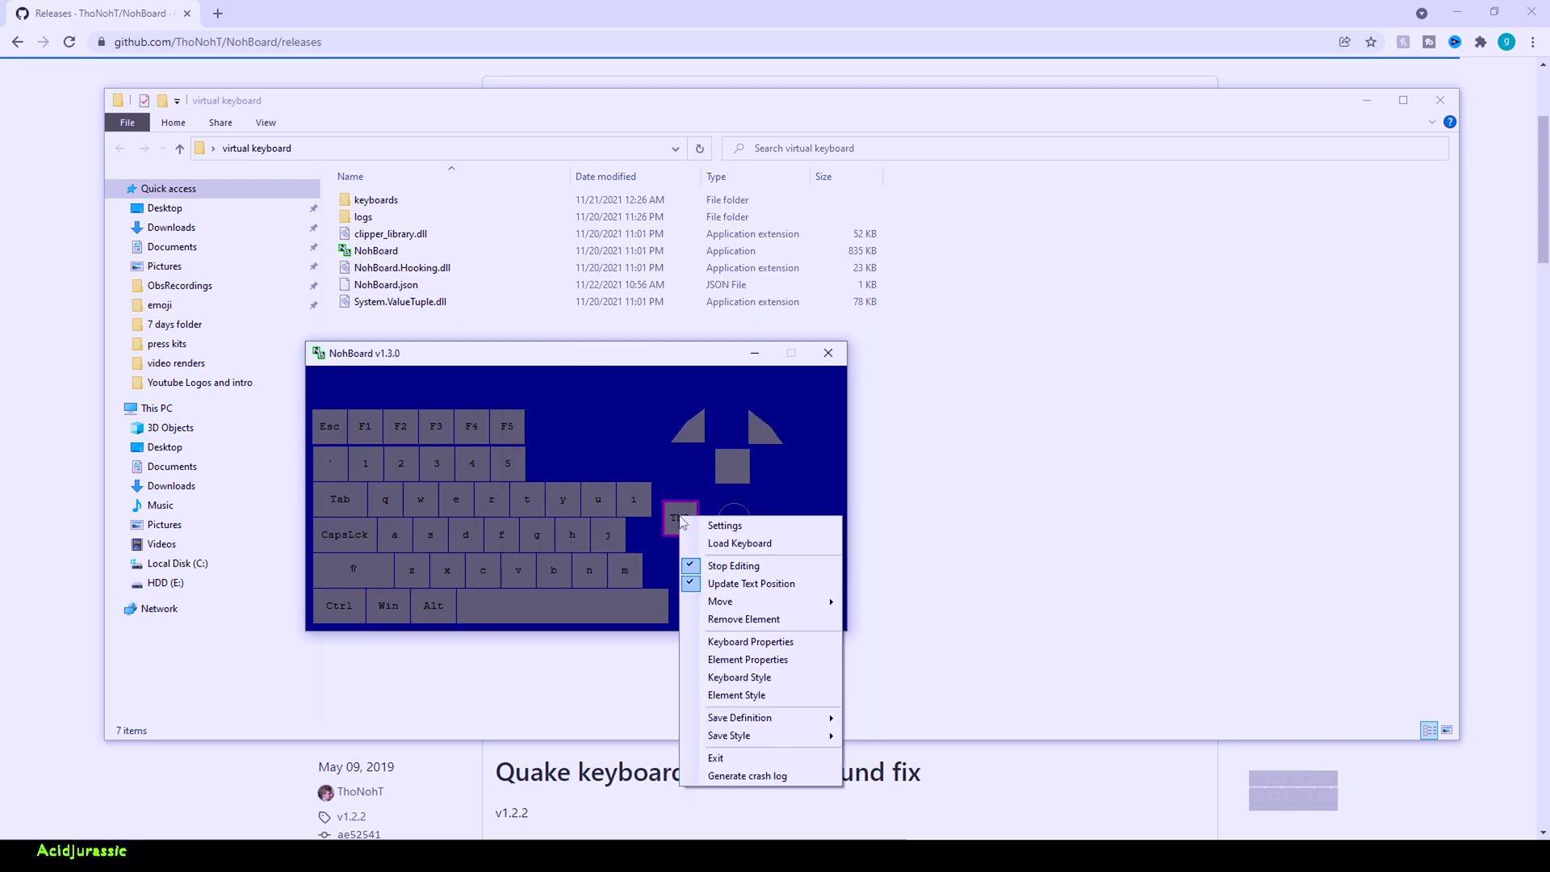
left_click(747, 659)
key("Tab")
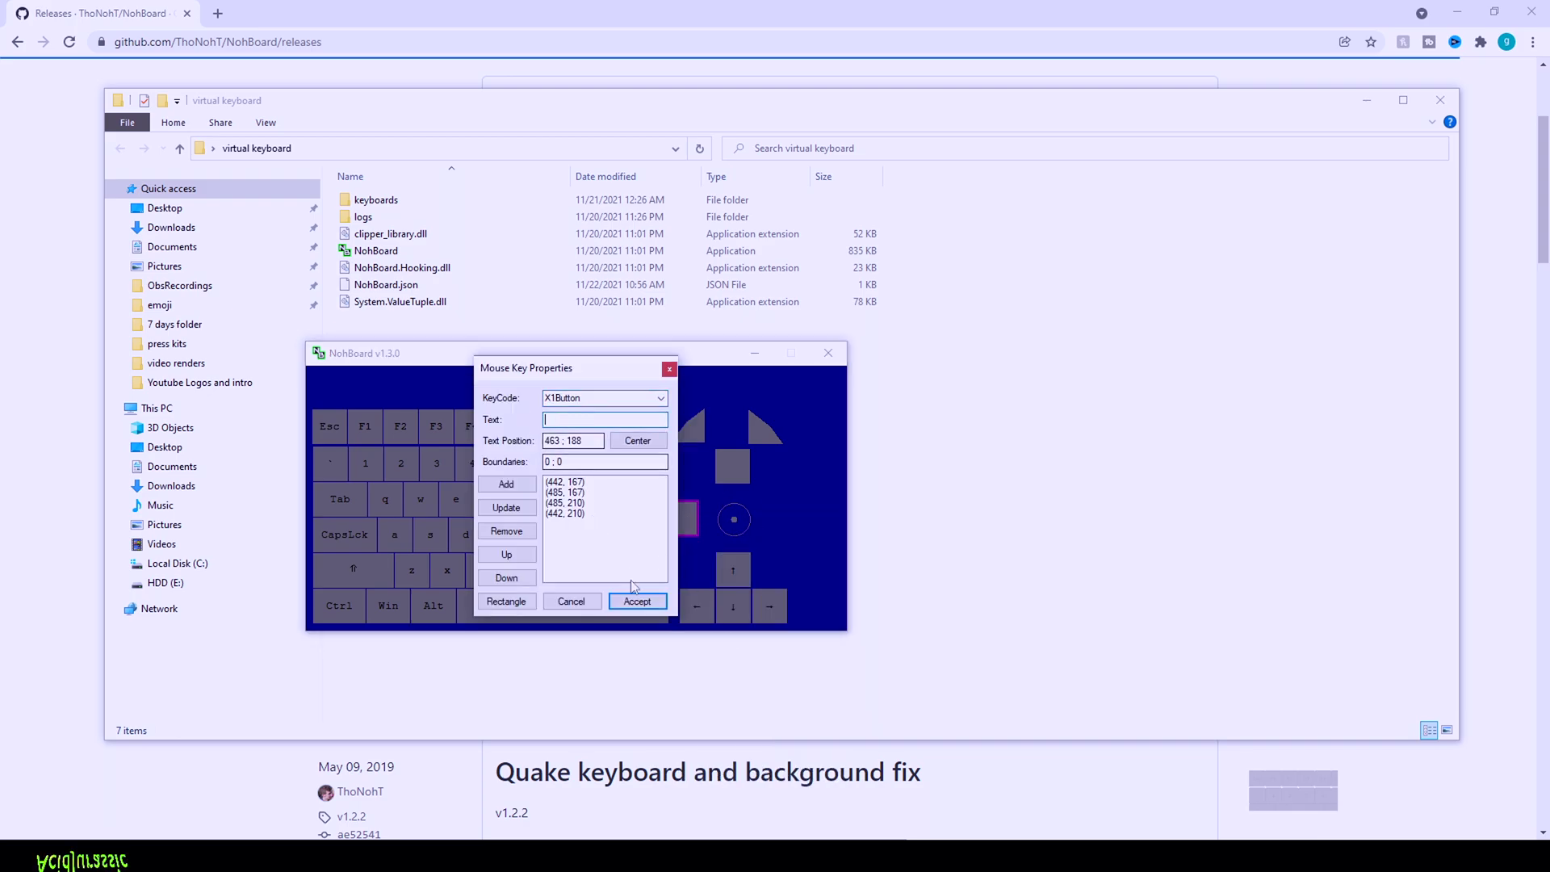
left_click(638, 600)
left_click_drag(699, 517, 675, 521)
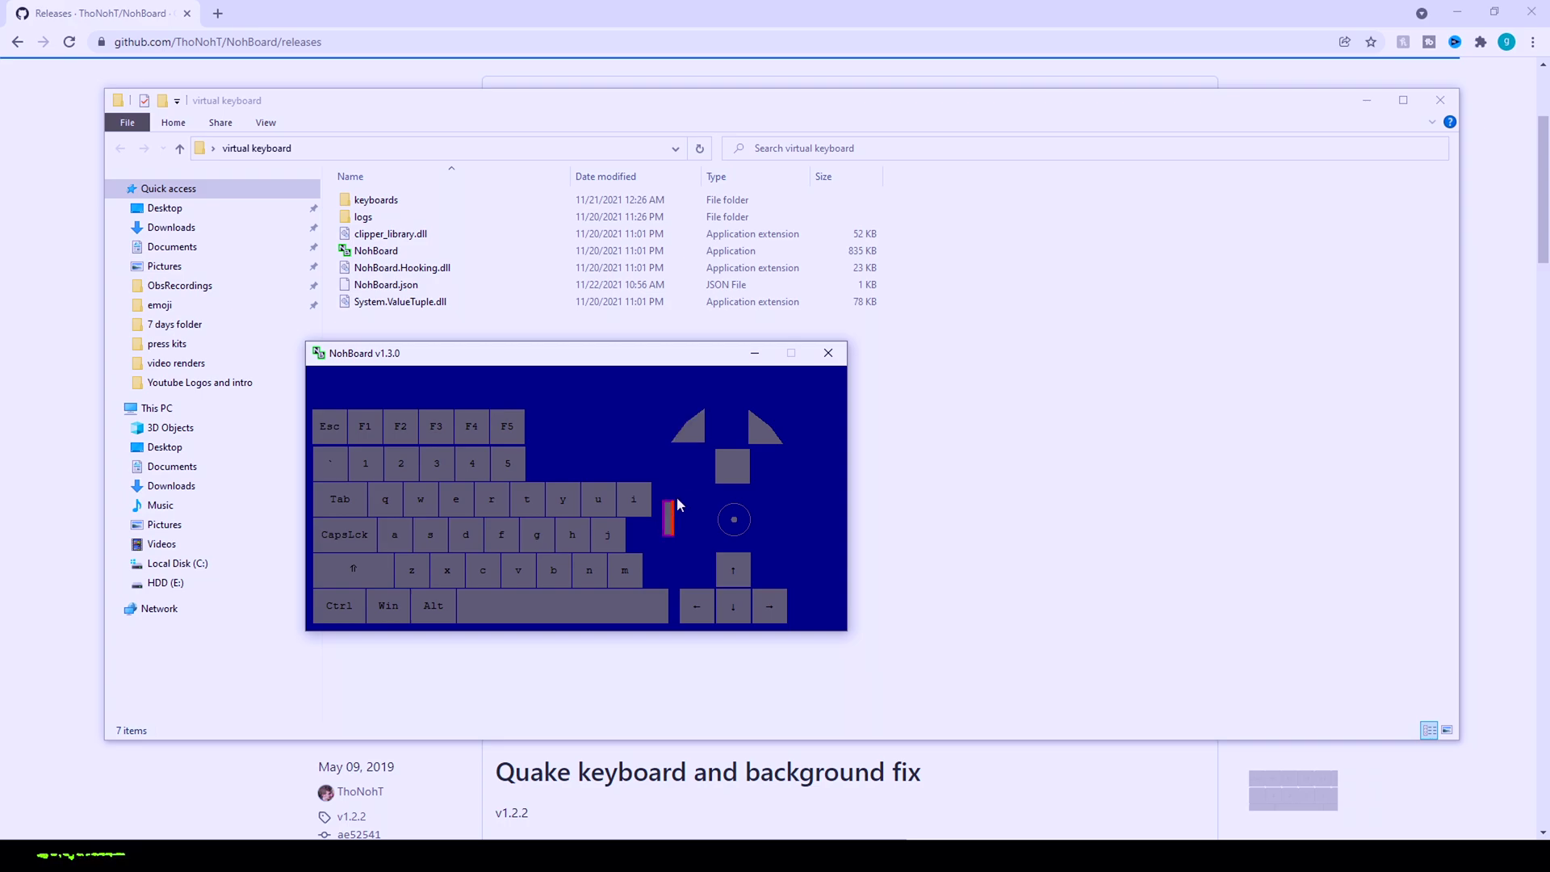
Step: Narrow the middle mouse key to a thin vertical bar and move it up between the left and right mouse keys
left_click_drag(750, 466, 732, 468)
key("Up")
key("Up")
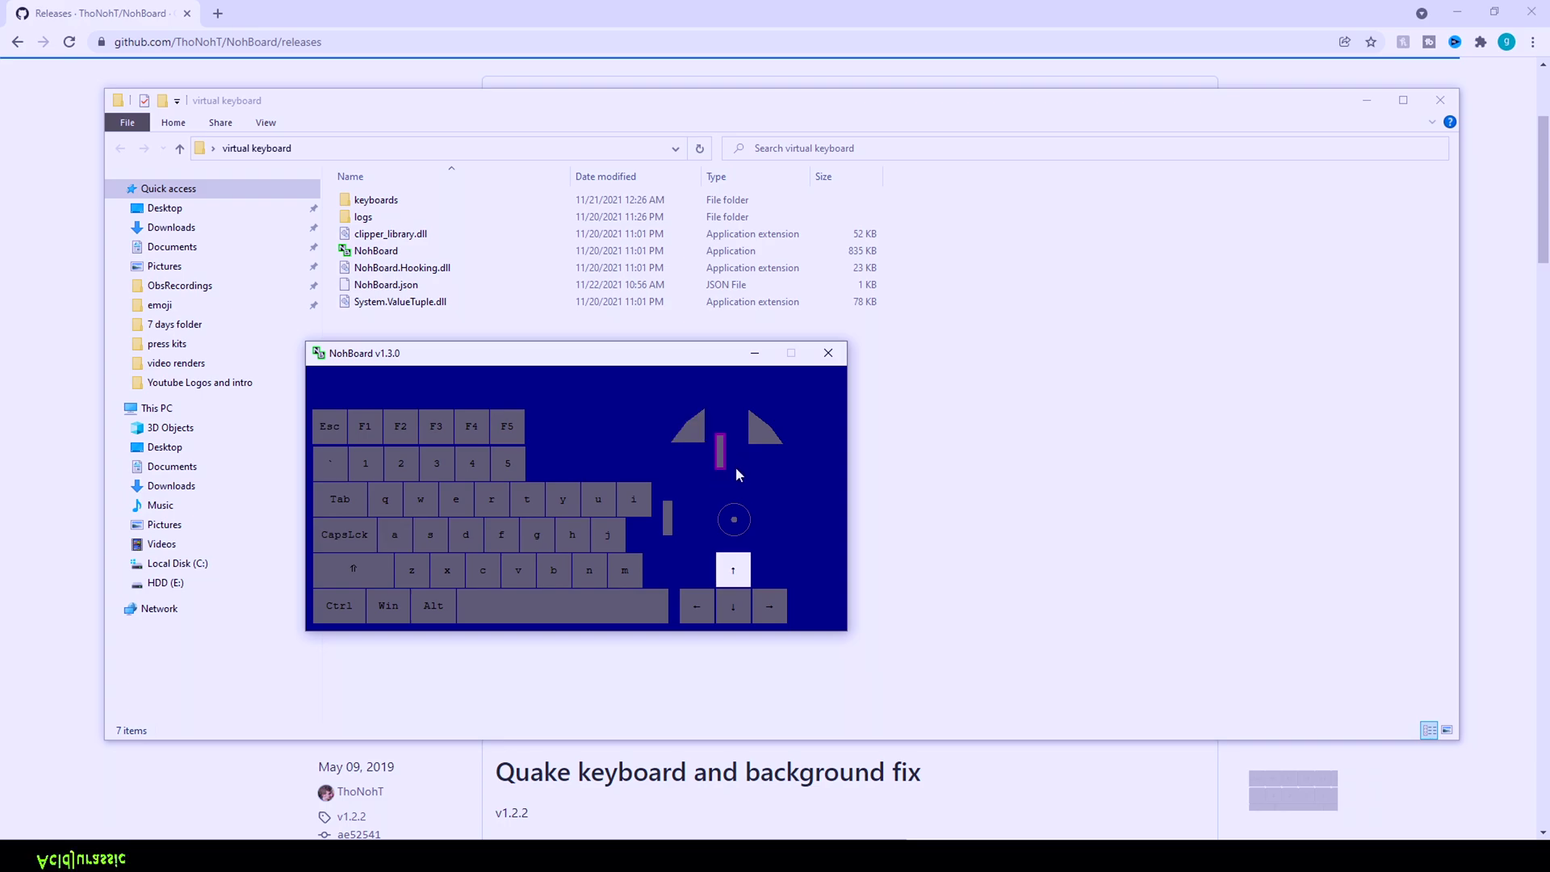
key("Right")
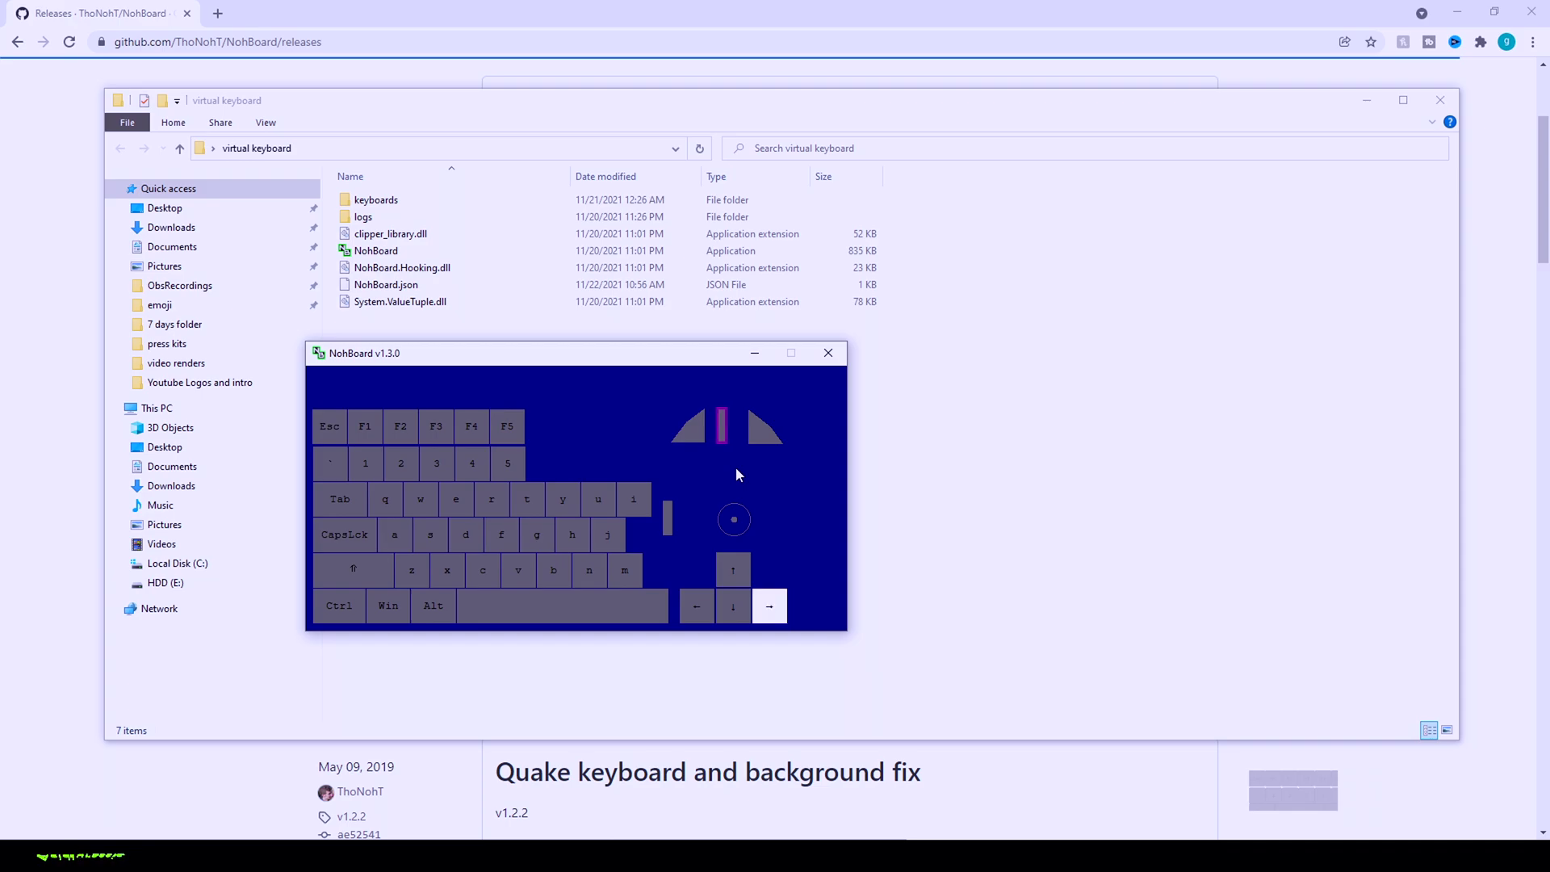
key("Left")
key("Down")
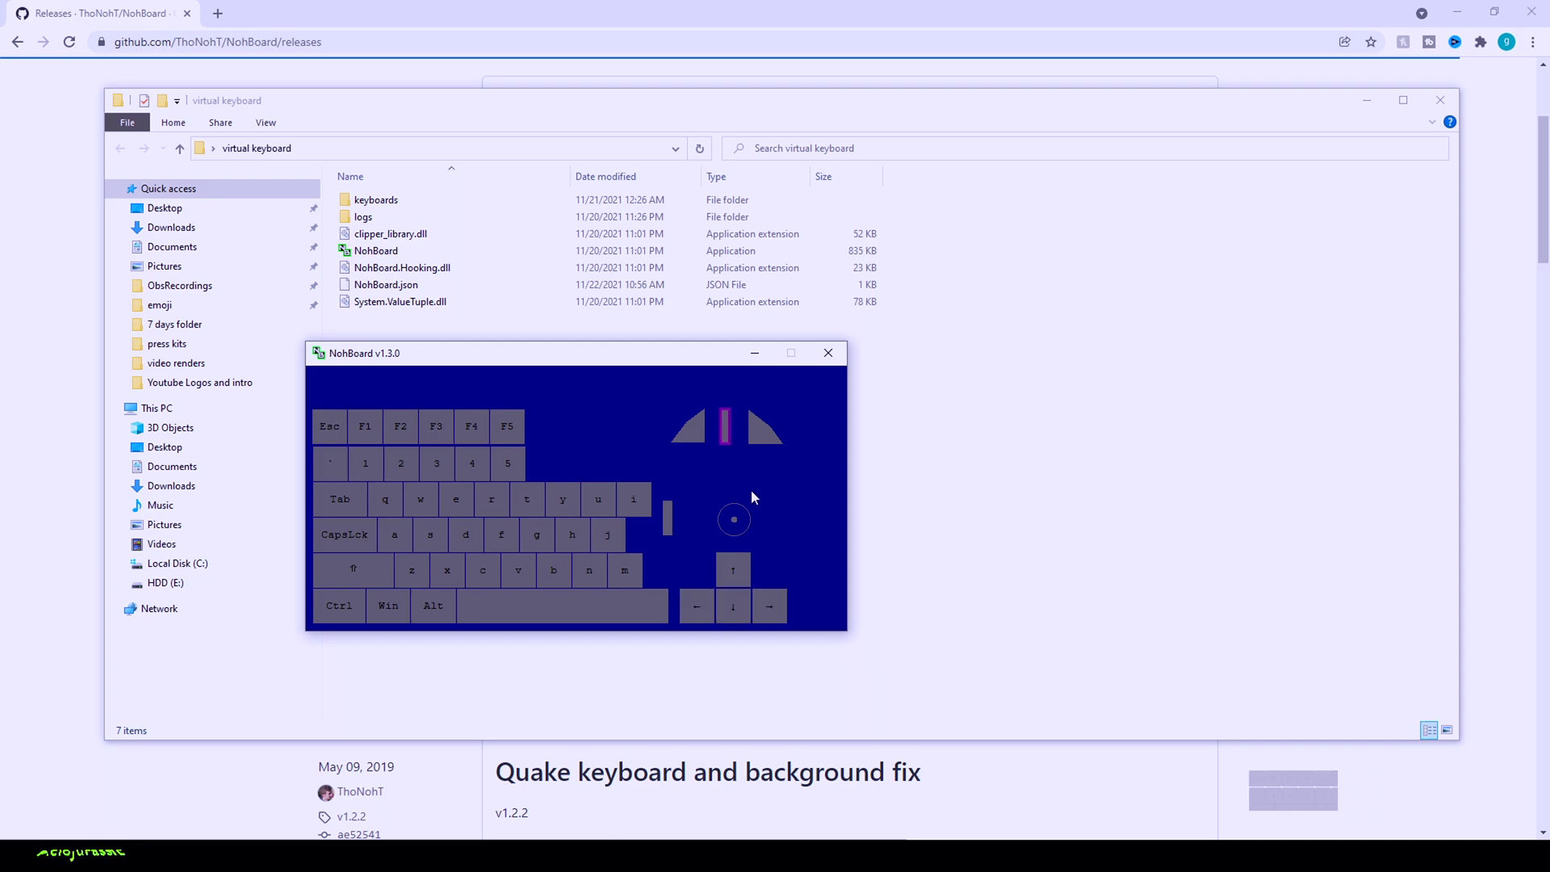
Step: Move the left and right mouse keys inward so they sit close against the middle mouse key
key("Right")
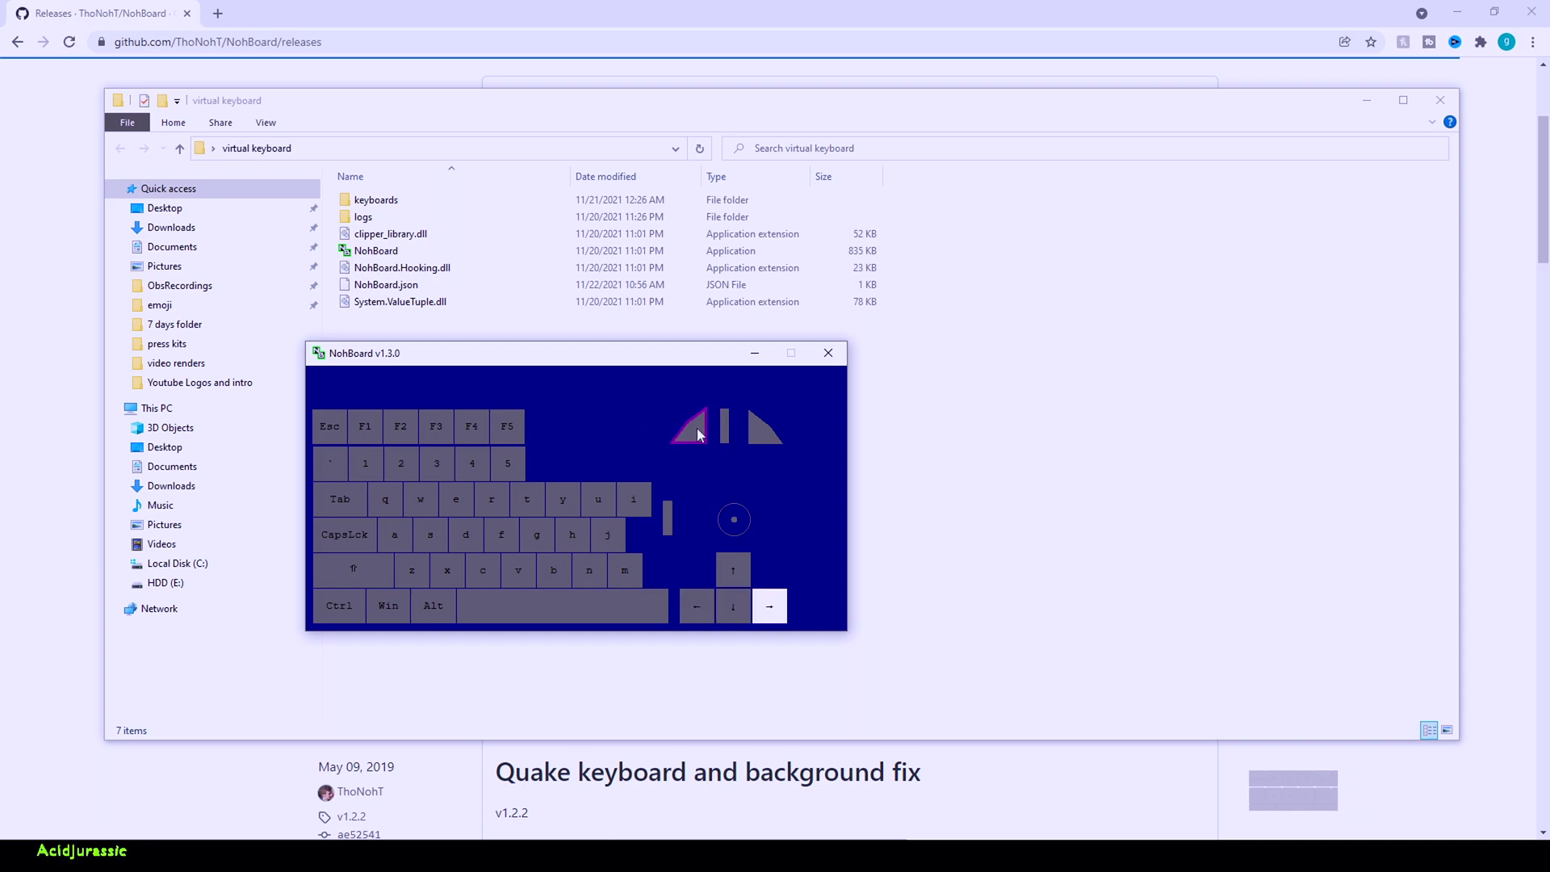
left_click(751, 390)
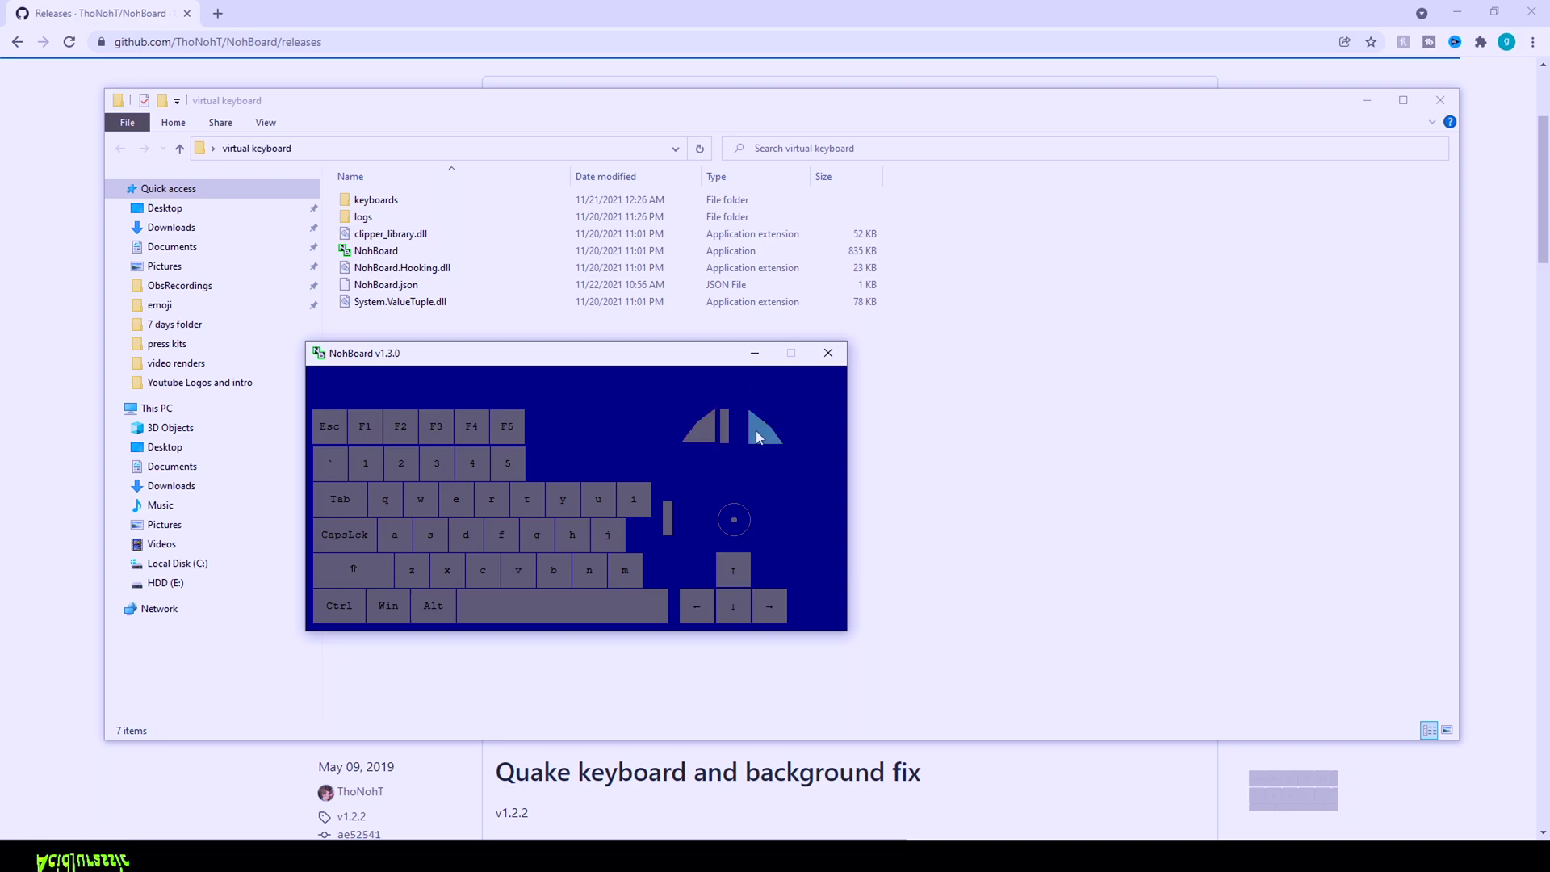
key("Left")
left_click(800, 420)
left_click(745, 429)
left_click(791, 411)
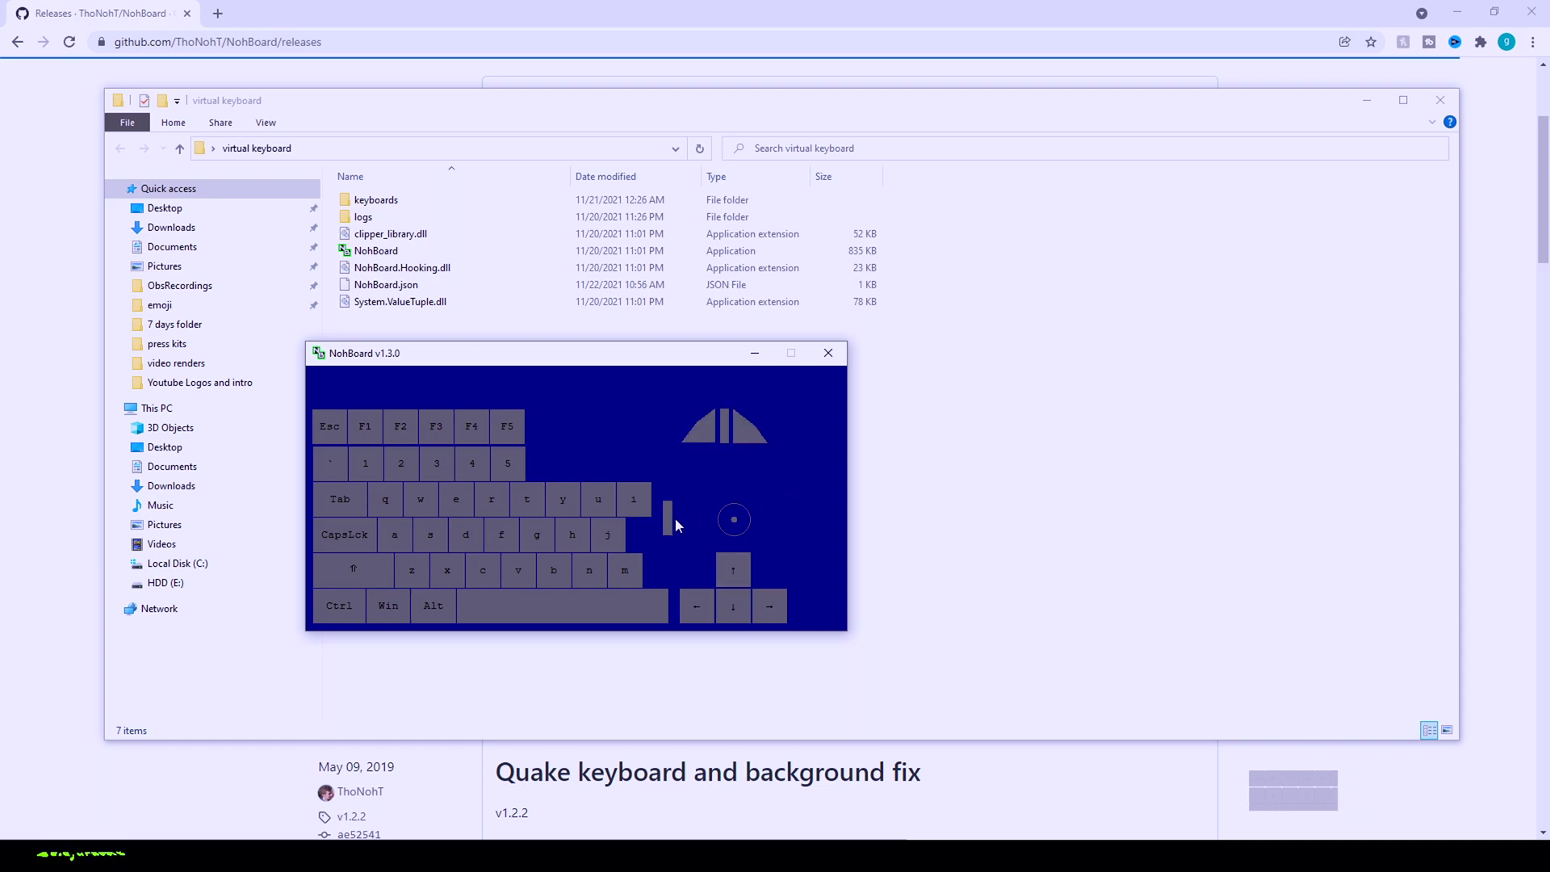
Step: Move the thin X1Button key up and slightly right, just below the left mouse key's outer edge
key("Up")
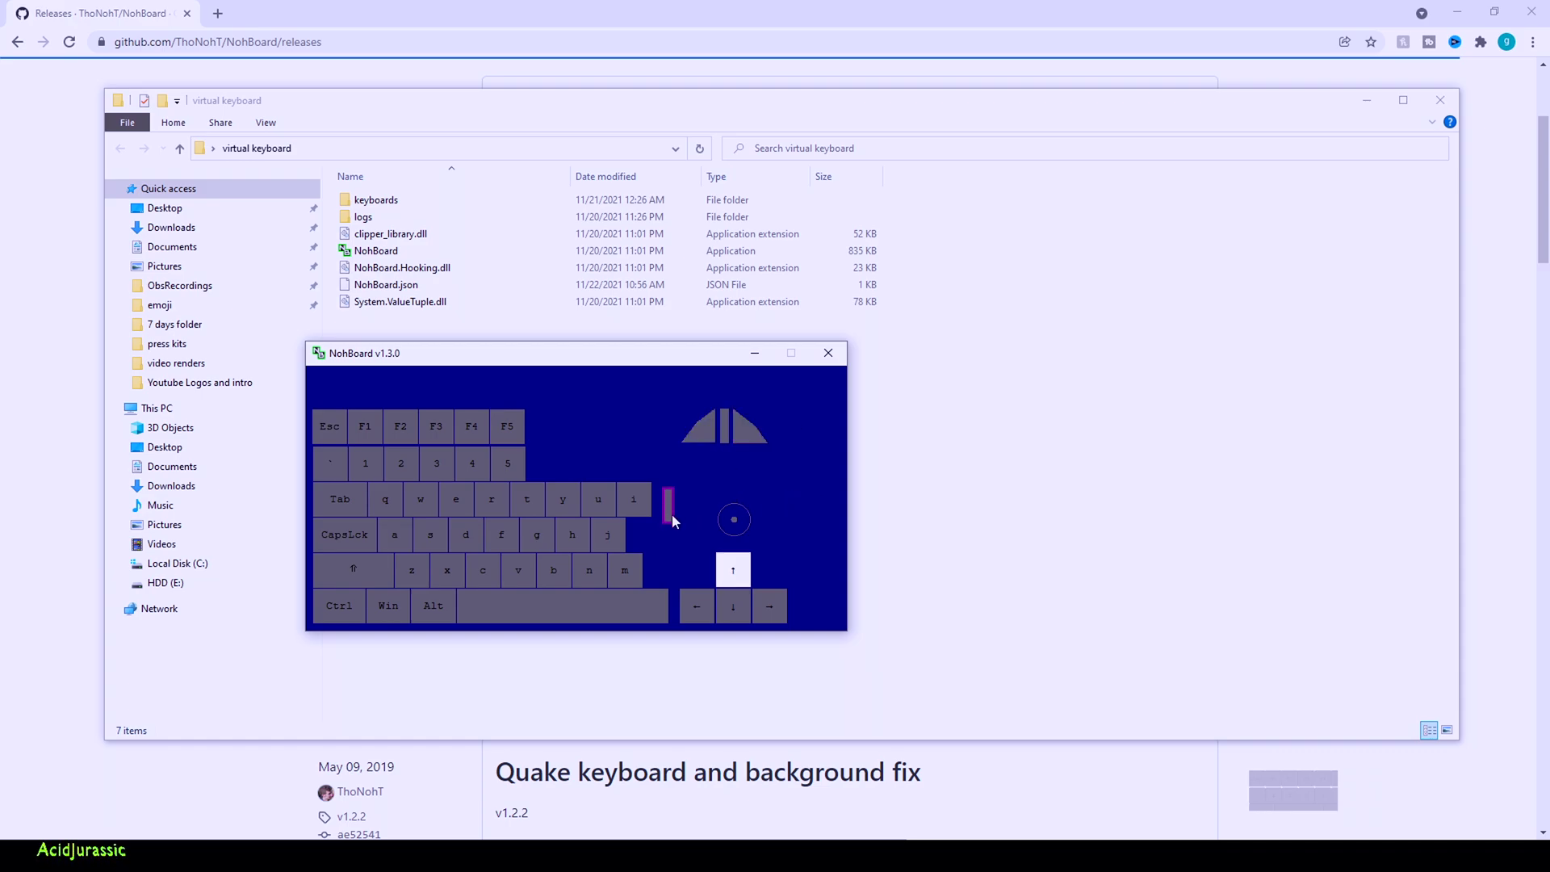
key("Right")
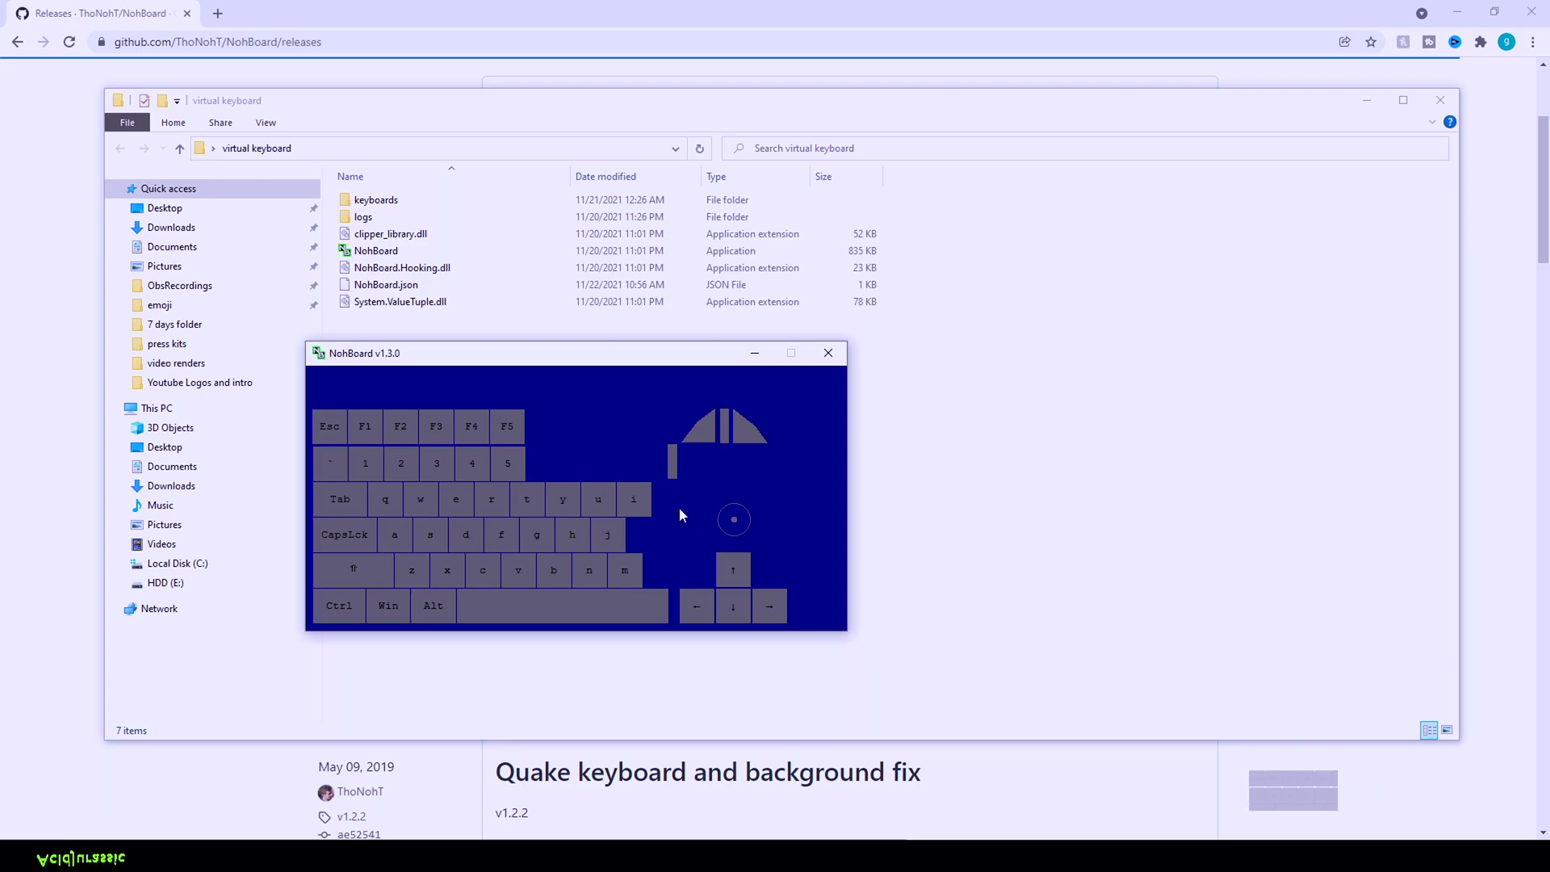
Step: Add a new mouse key element in the empty area below the X1Button key
right_click(677, 498)
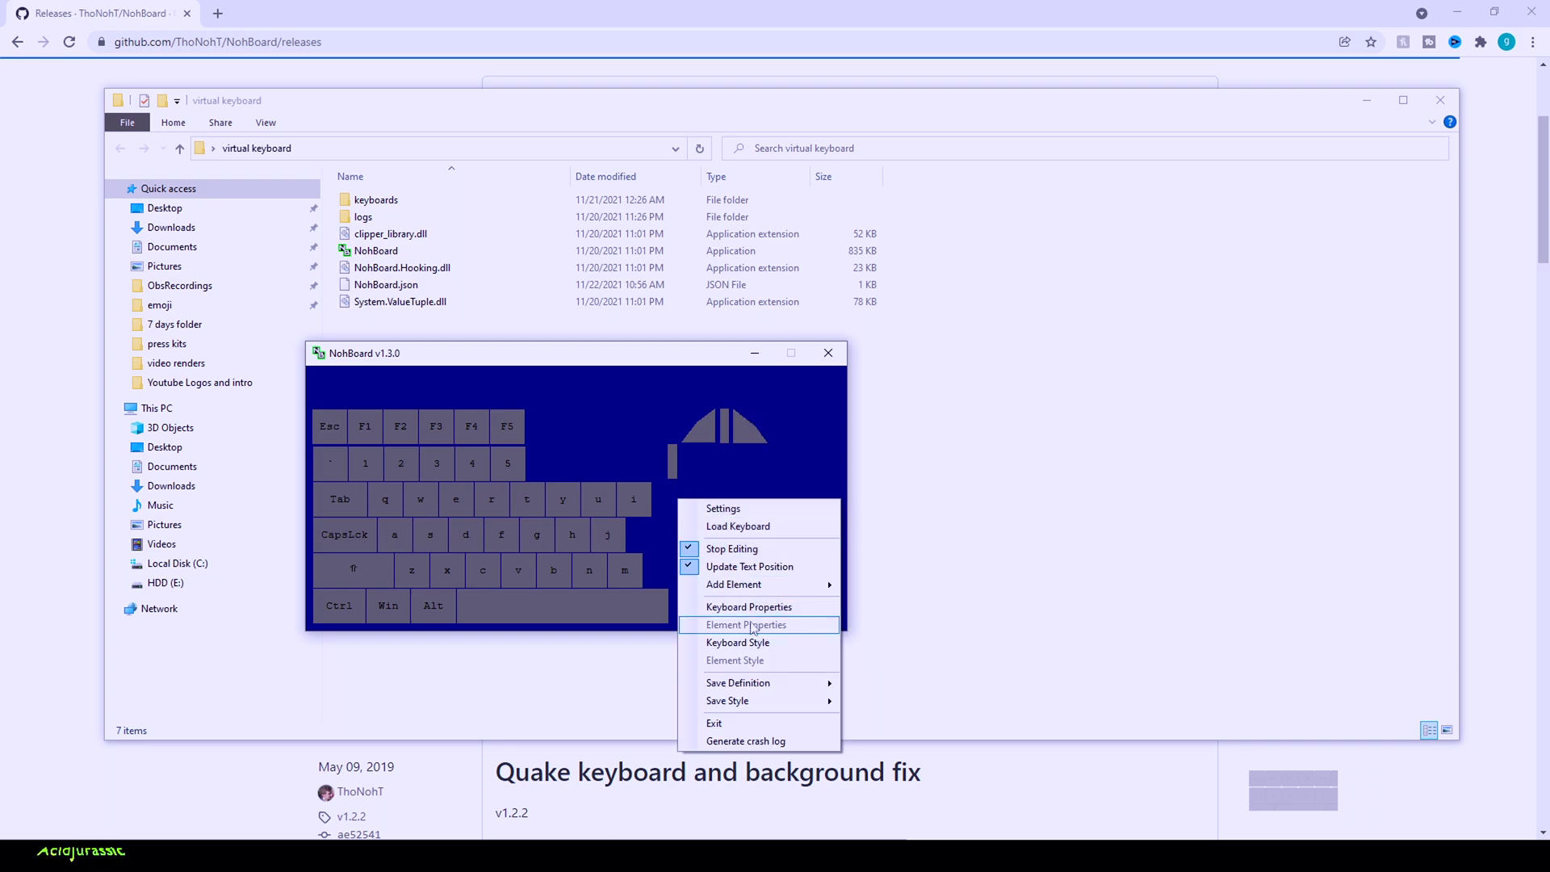
mouse_move(765, 584)
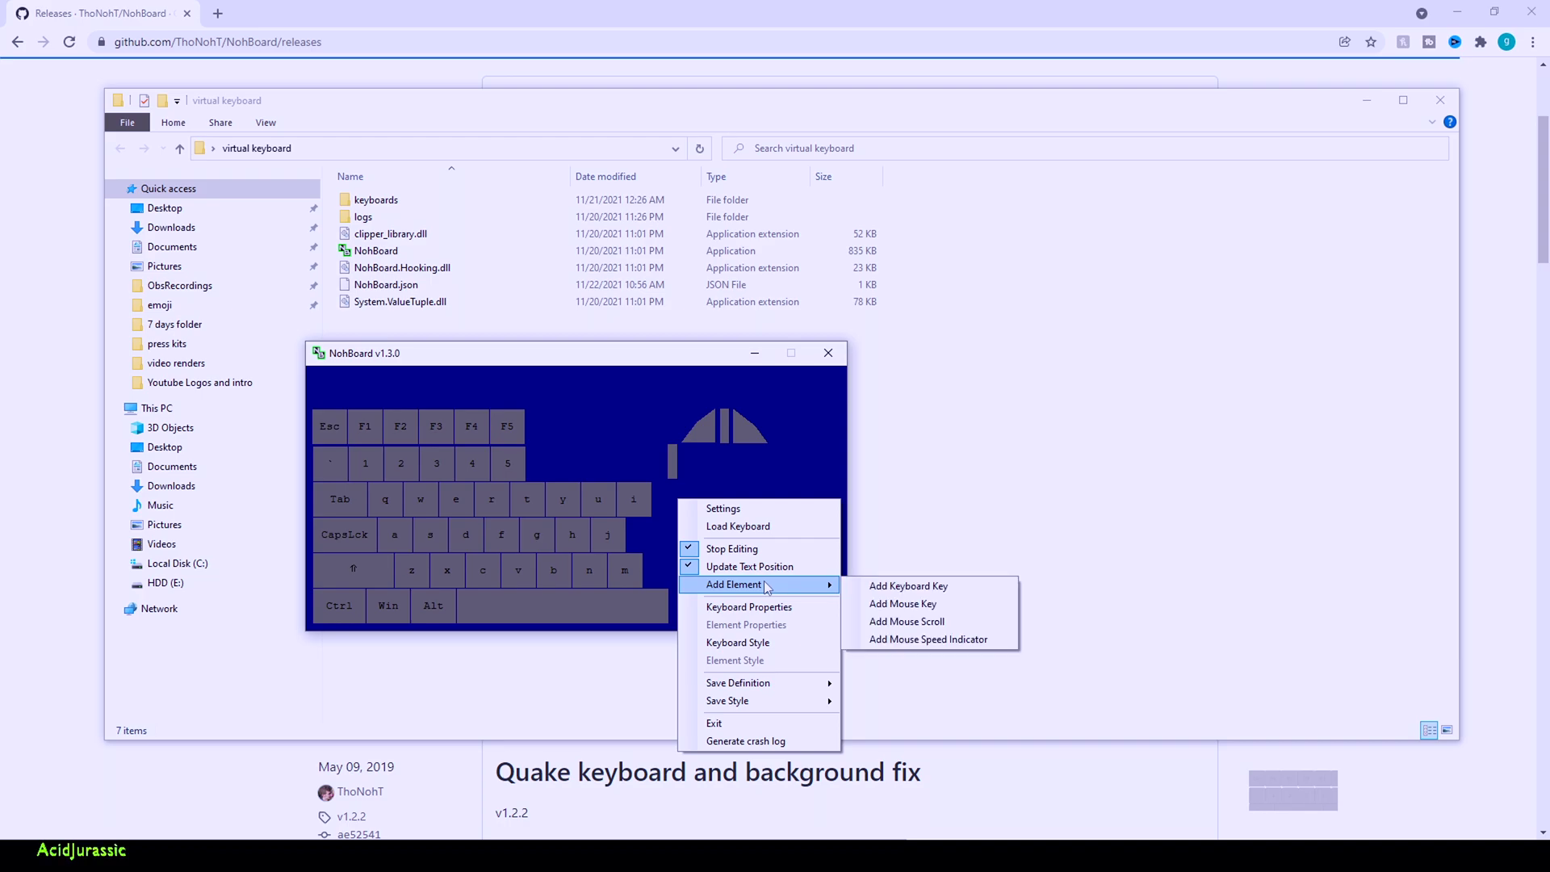
left_click(893, 603)
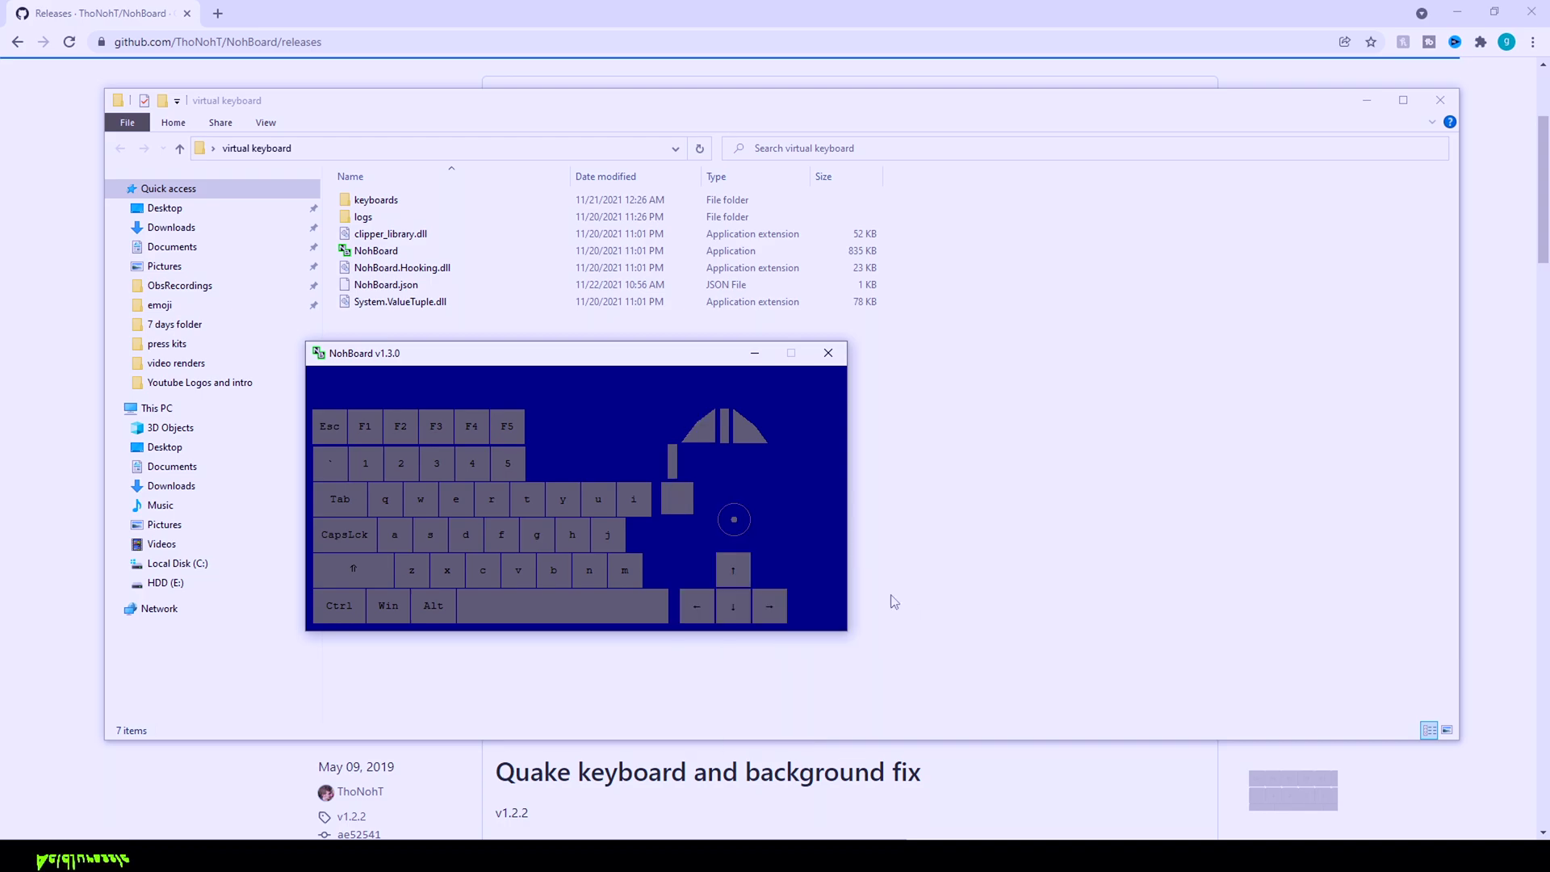
Step: Assign X2Button to the new mouse key and shape it into a thin vertical bar directly below the X1Button key
right_click(674, 496)
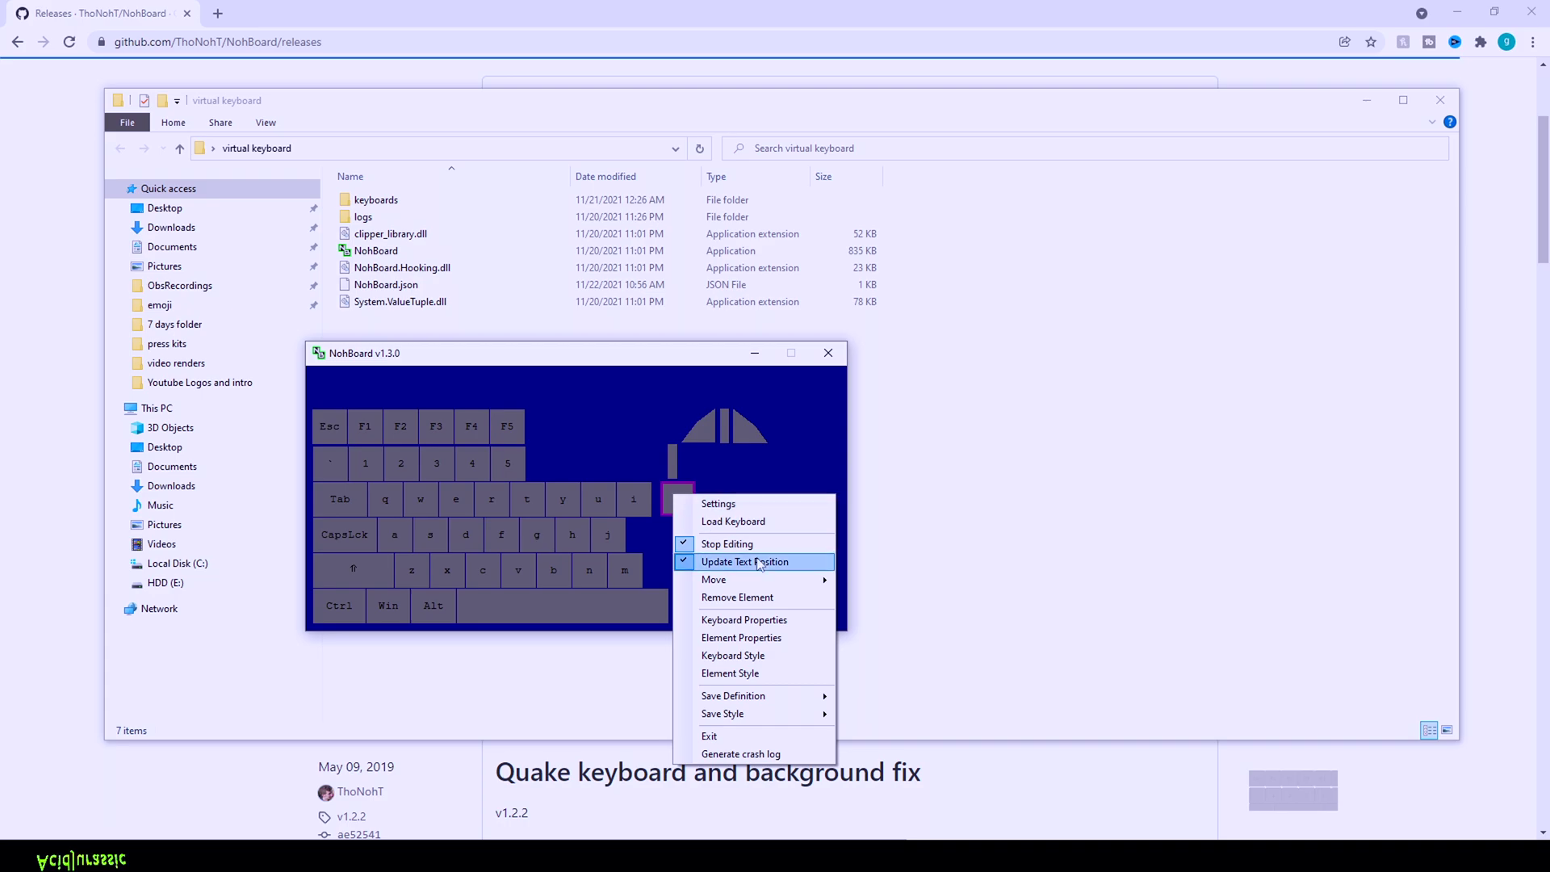
left_click(763, 638)
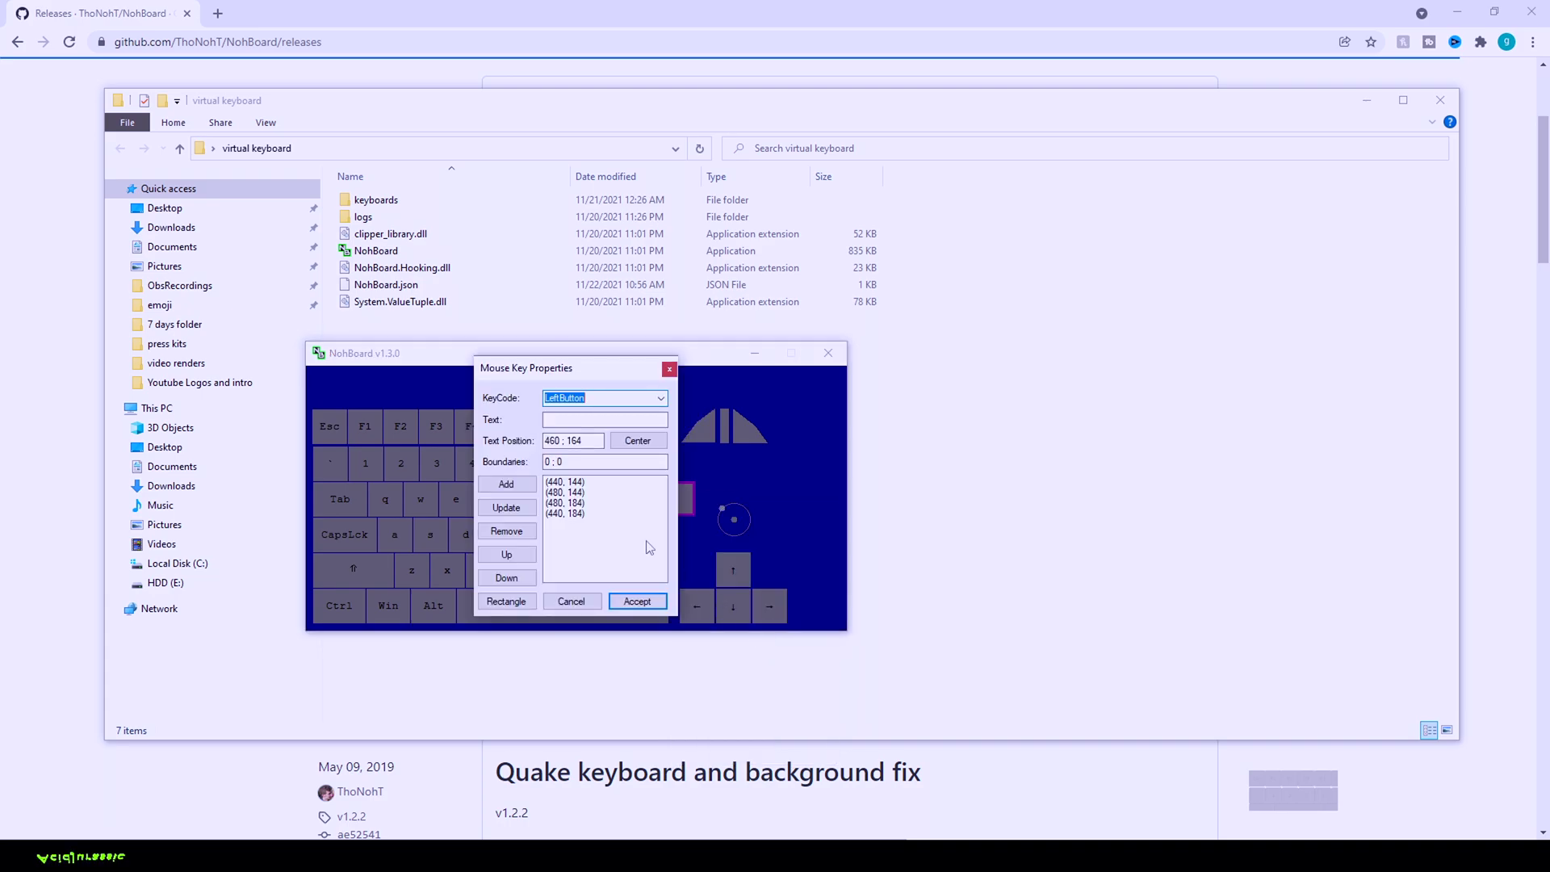
left_click(661, 398)
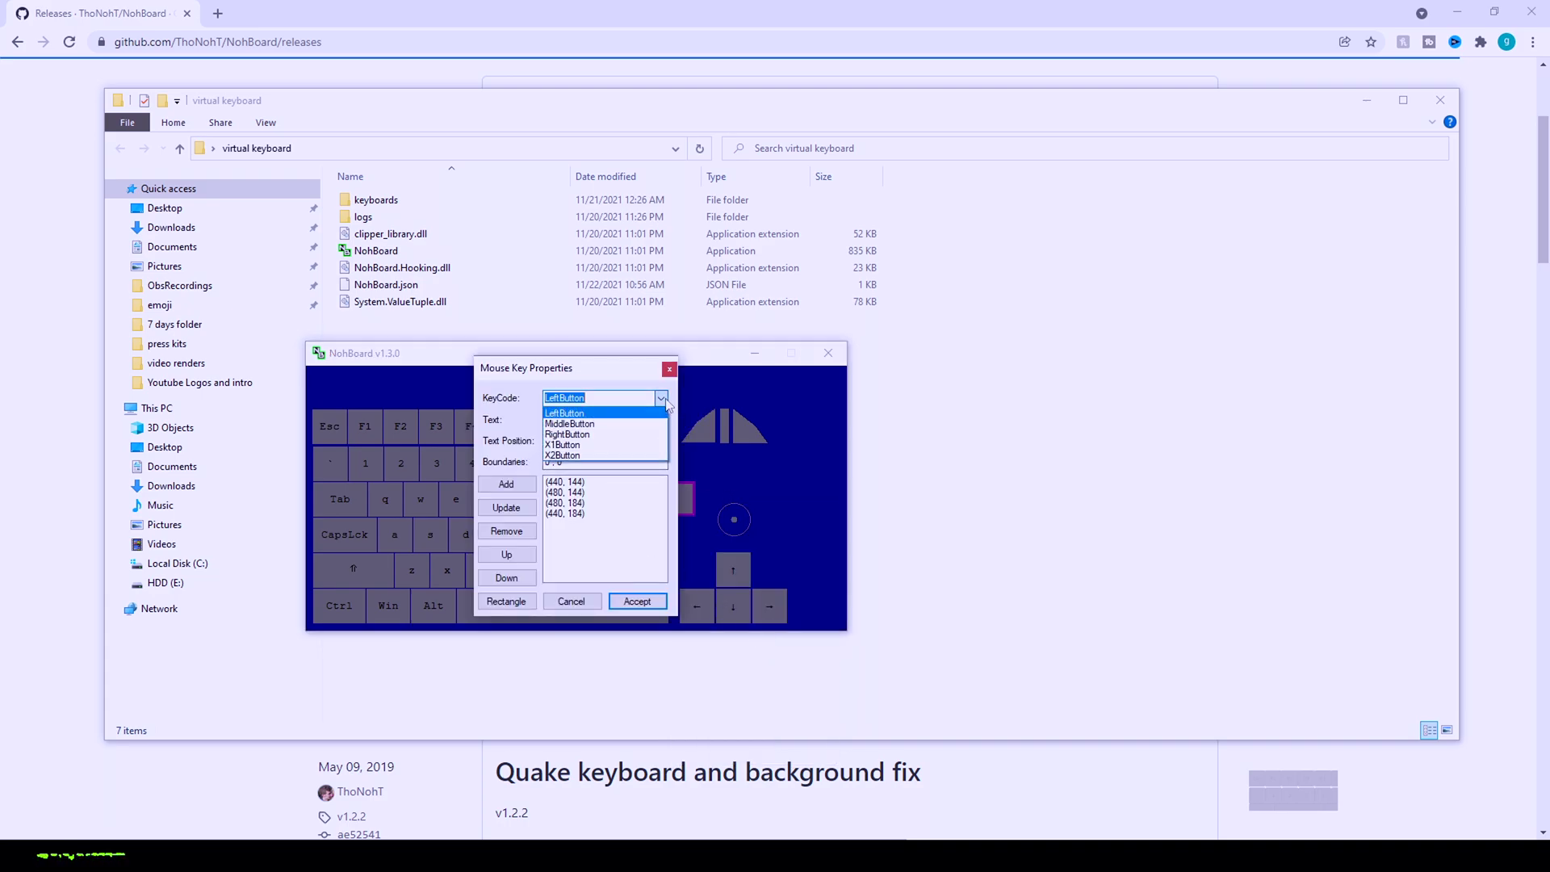
left_click(587, 456)
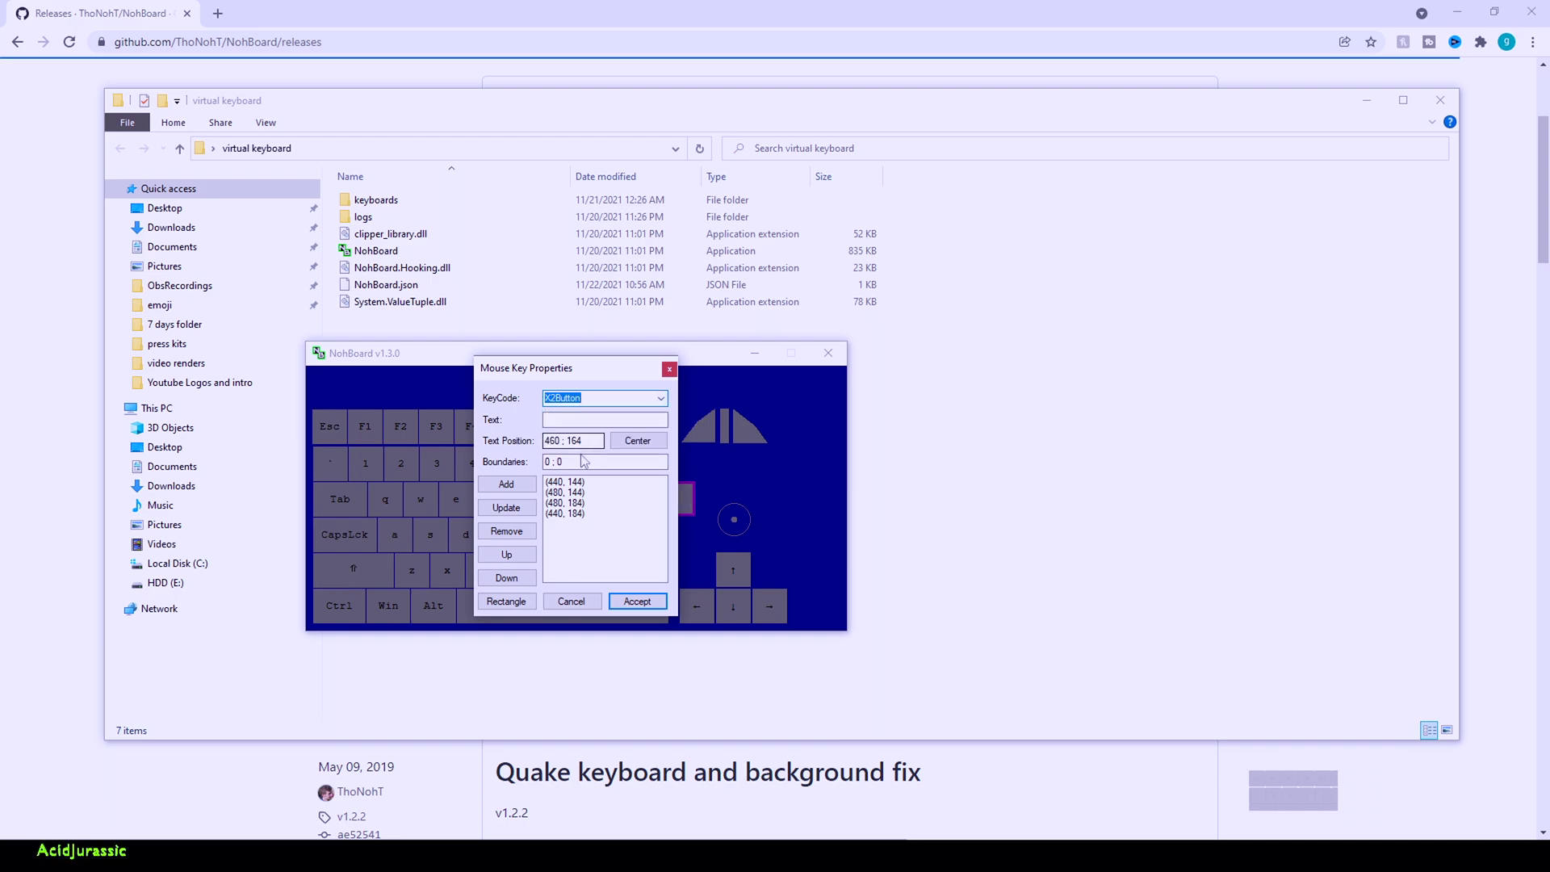
left_click_drag(603, 365, 482, 382)
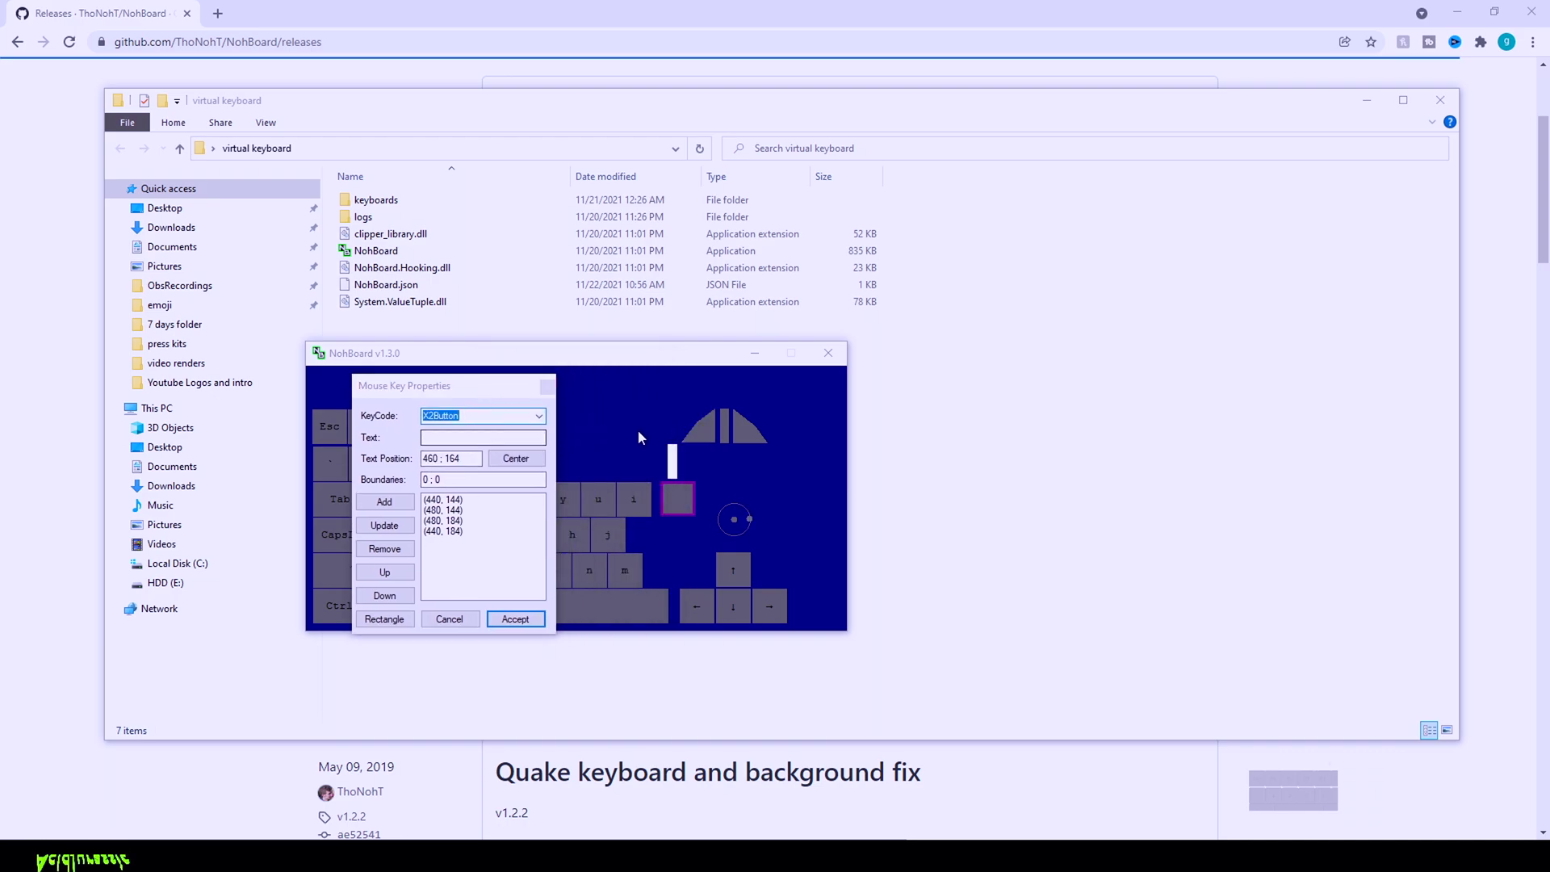
key("Return")
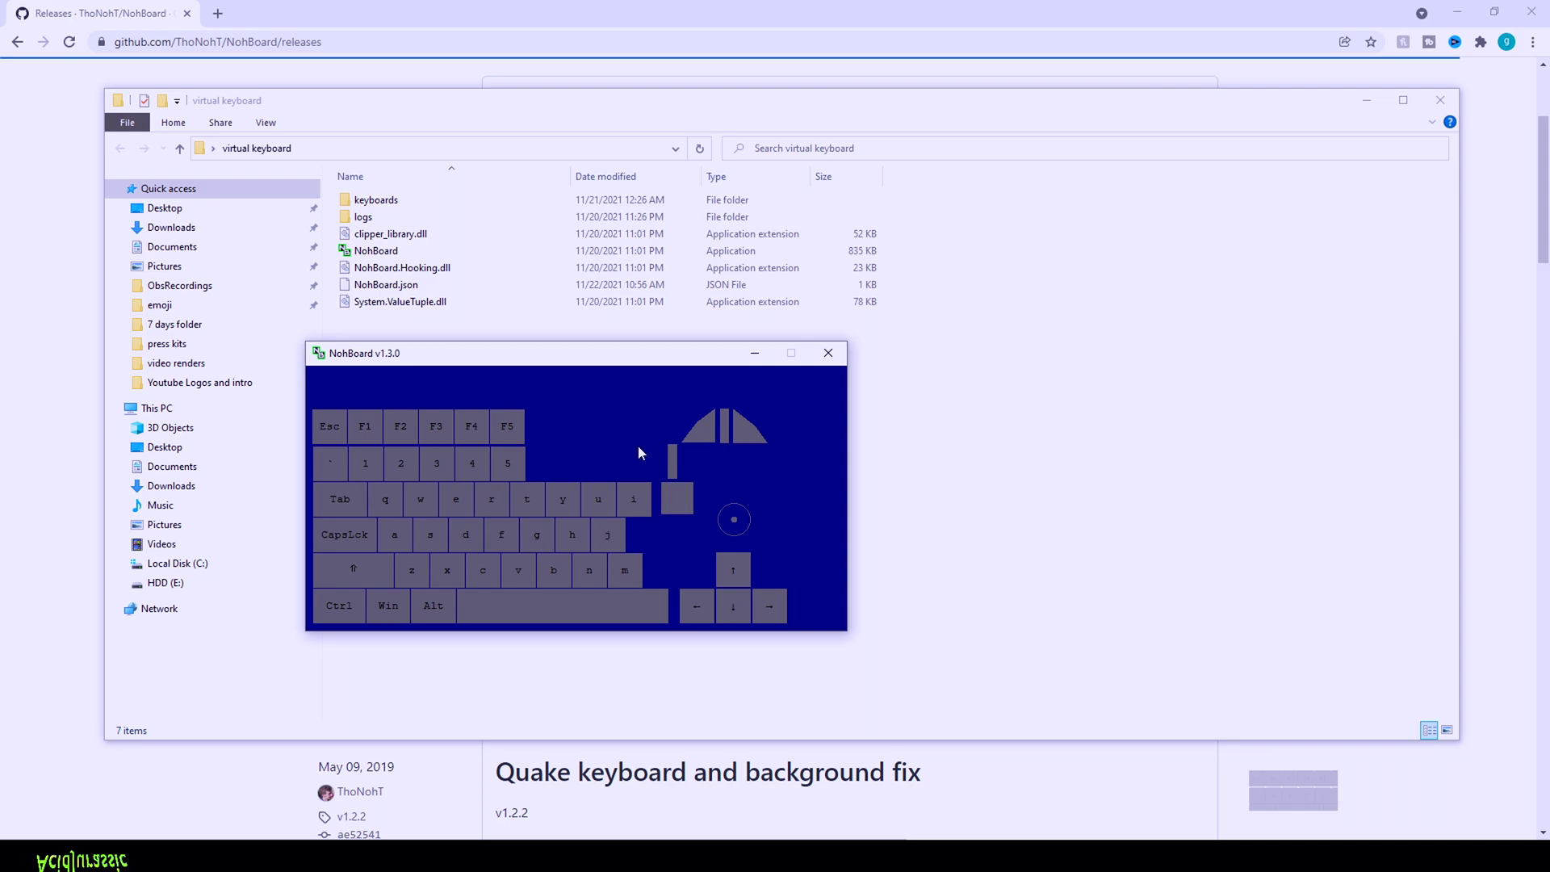
mouse_move(674, 497)
left_mouse_down()
mouse_move(745, 485)
mouse_move(738, 516)
mouse_move(750, 497)
left_mouse_up()
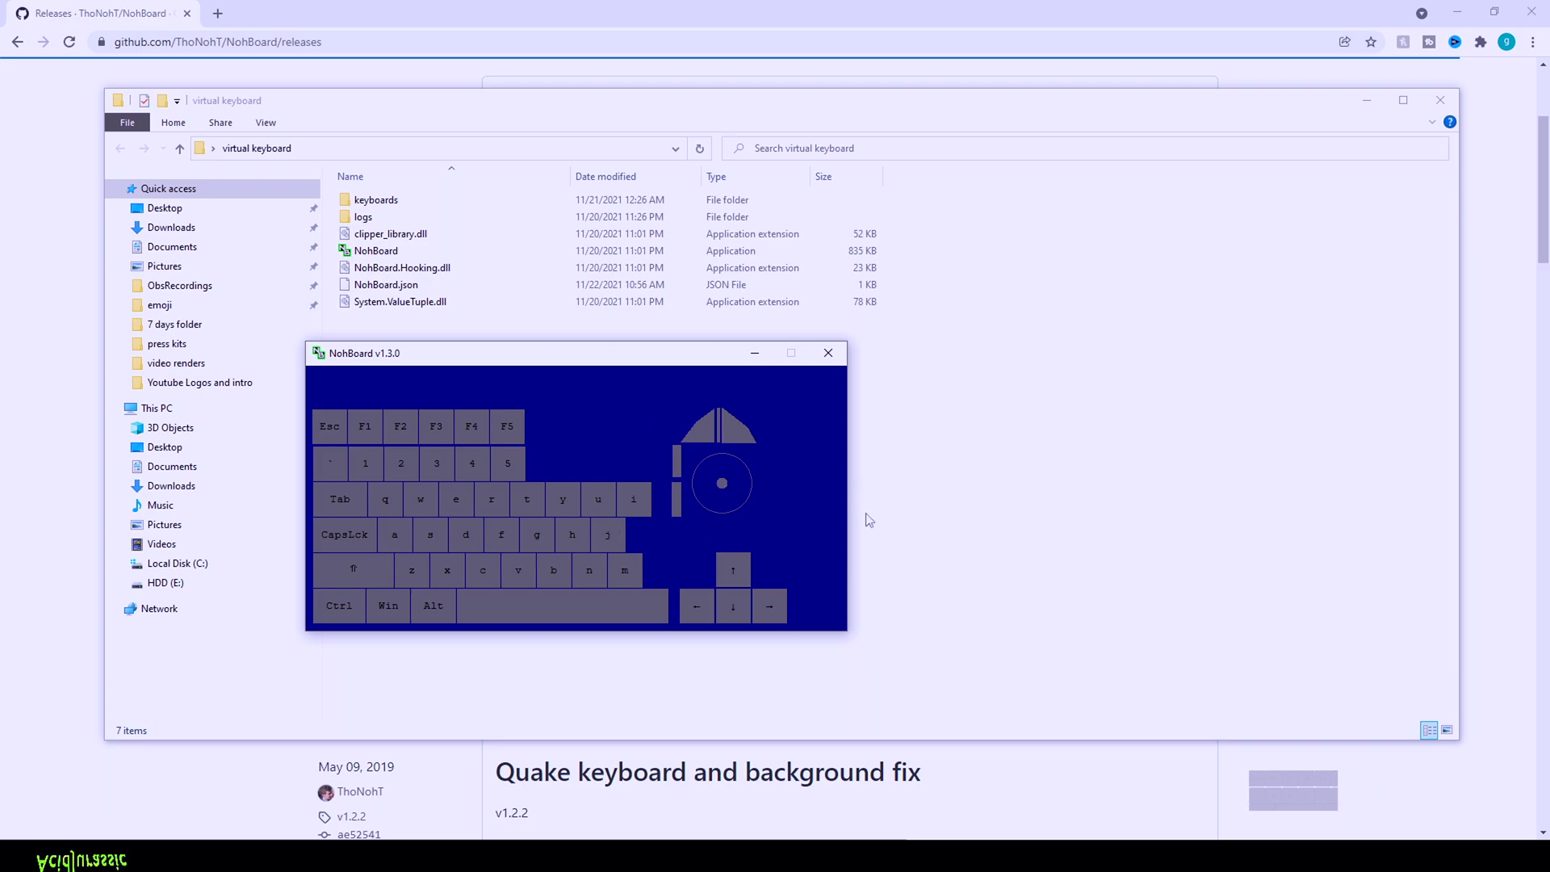
Step: Add a keyboard key in the empty area beside the F5 key and assign it the End key's detected code, 35
right_click(605, 412)
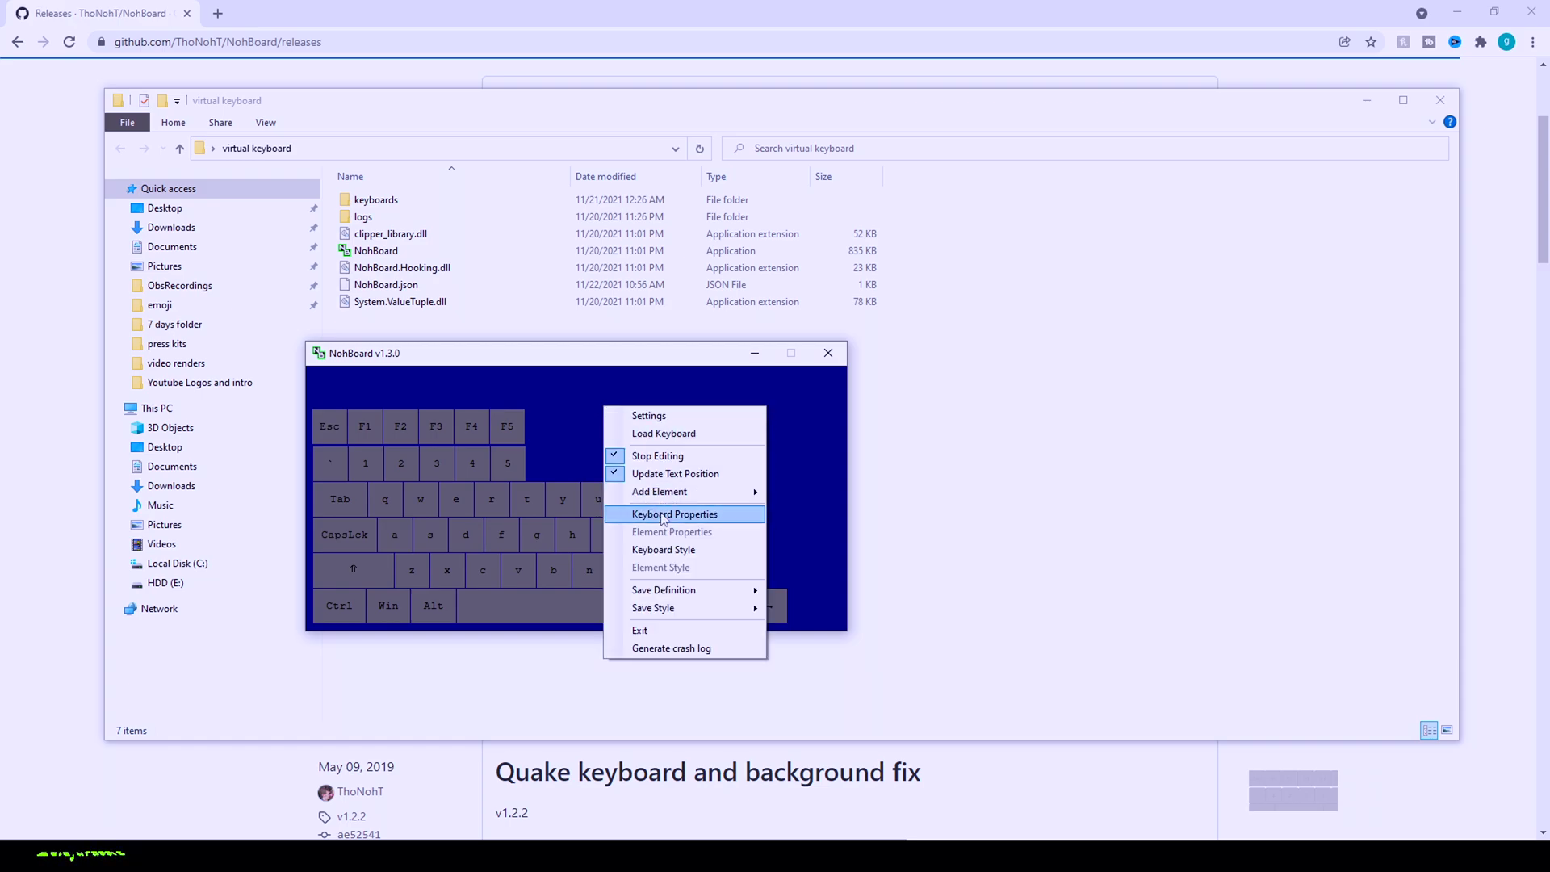
mouse_move(721, 492)
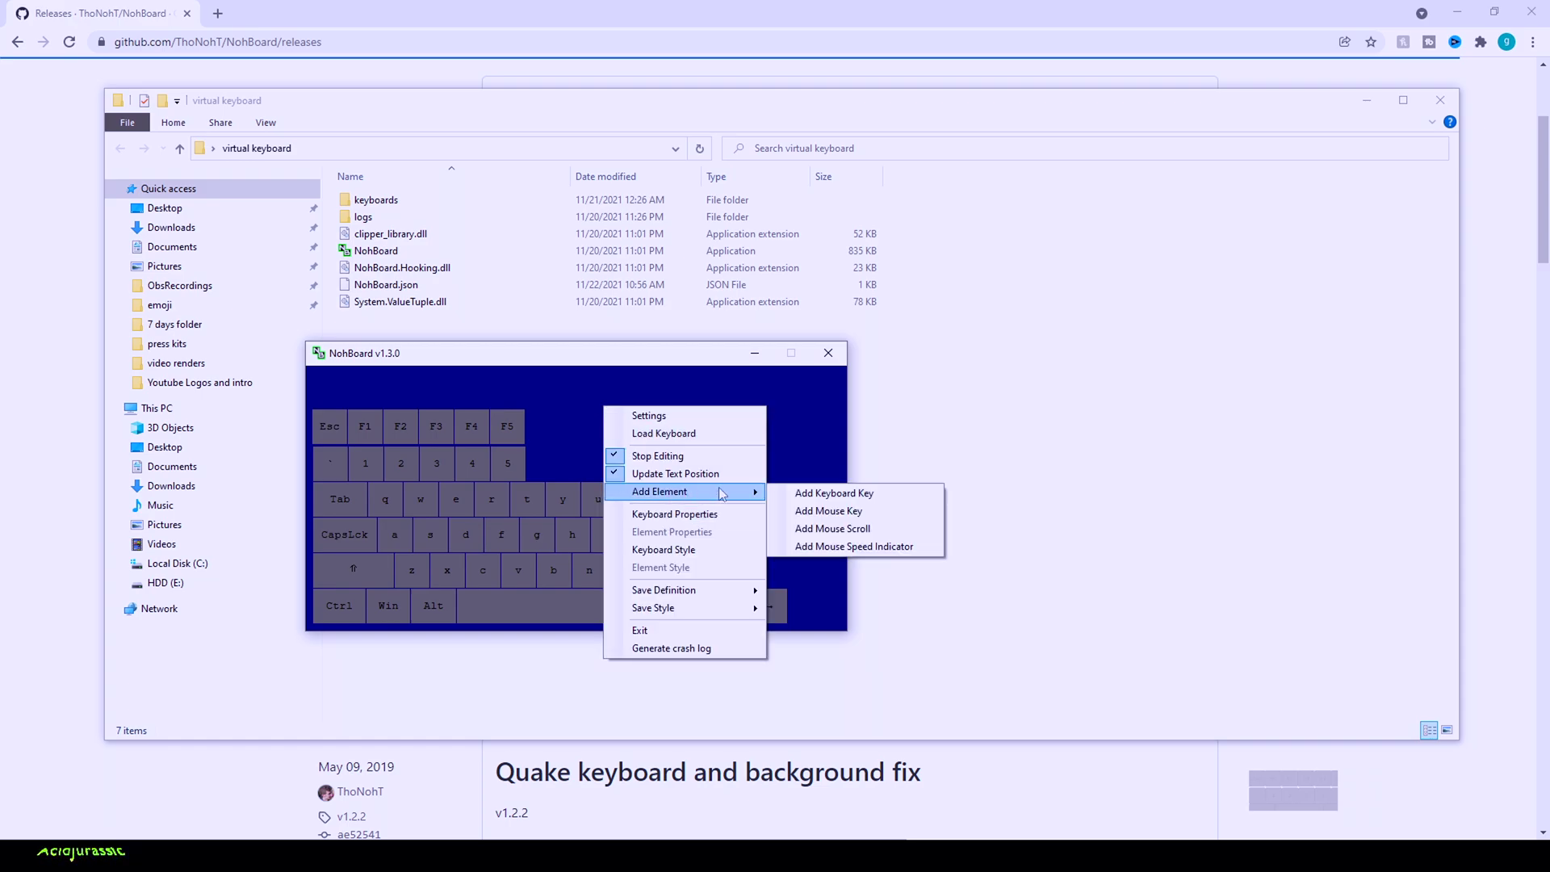
left_click(884, 491)
right_click(606, 402)
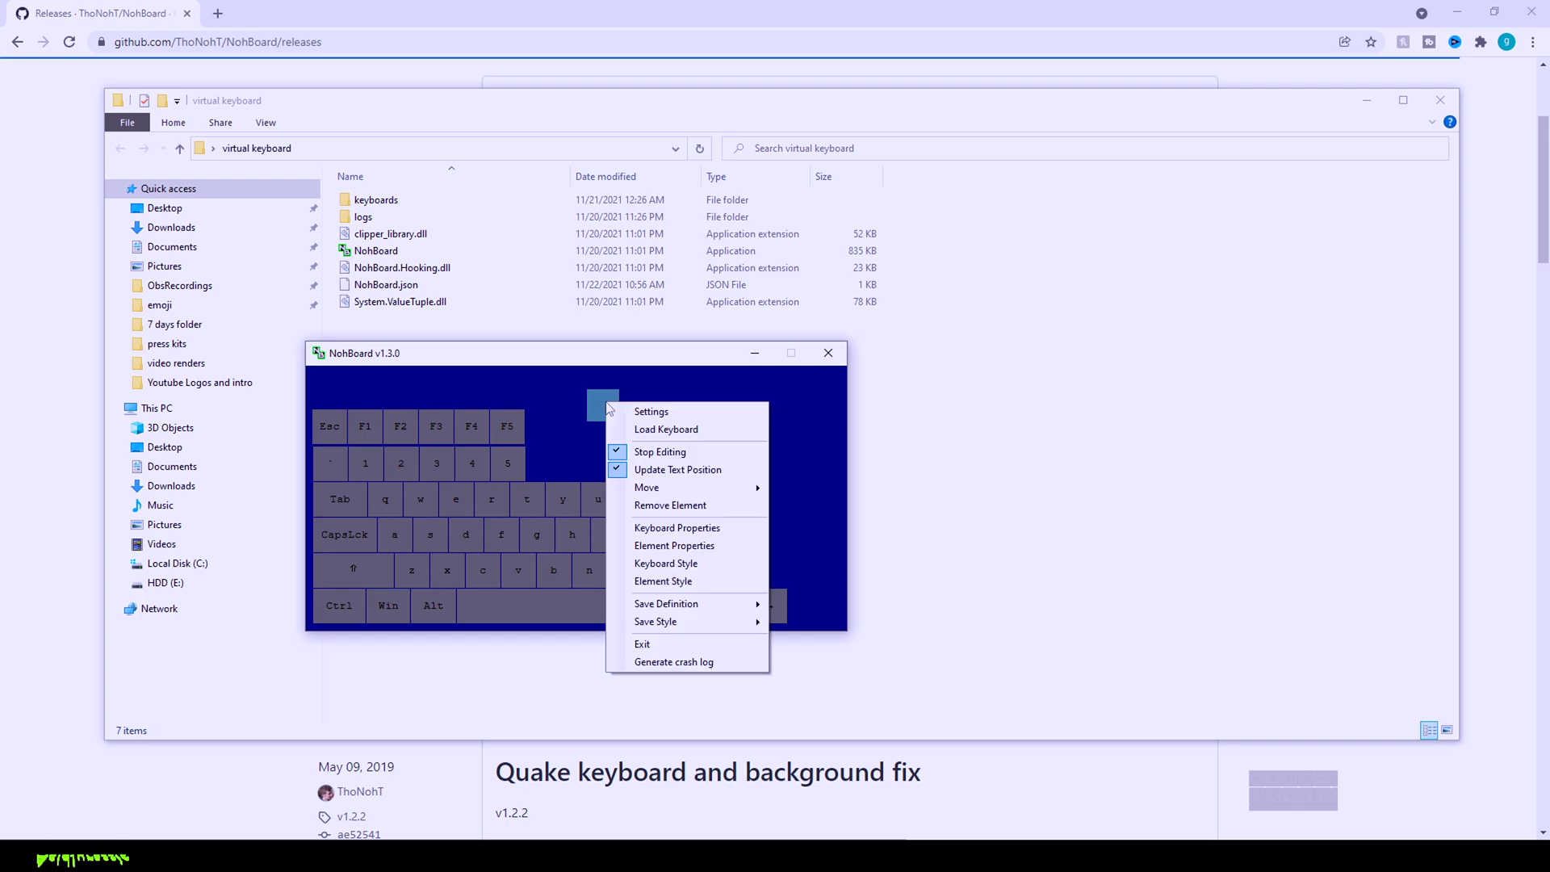
left_click(678, 546)
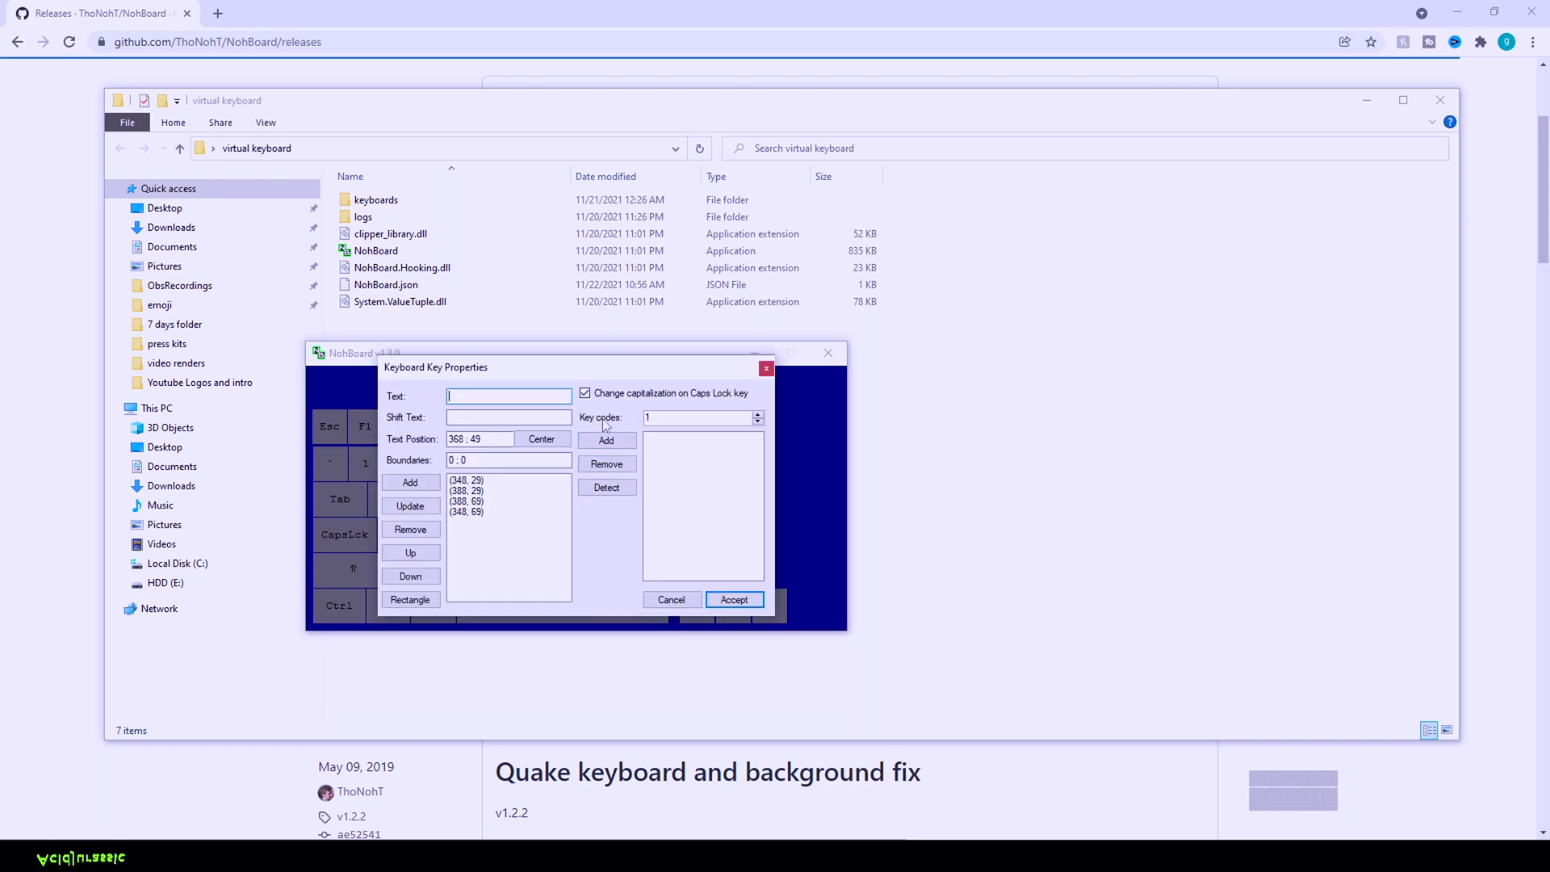
left_click(610, 490)
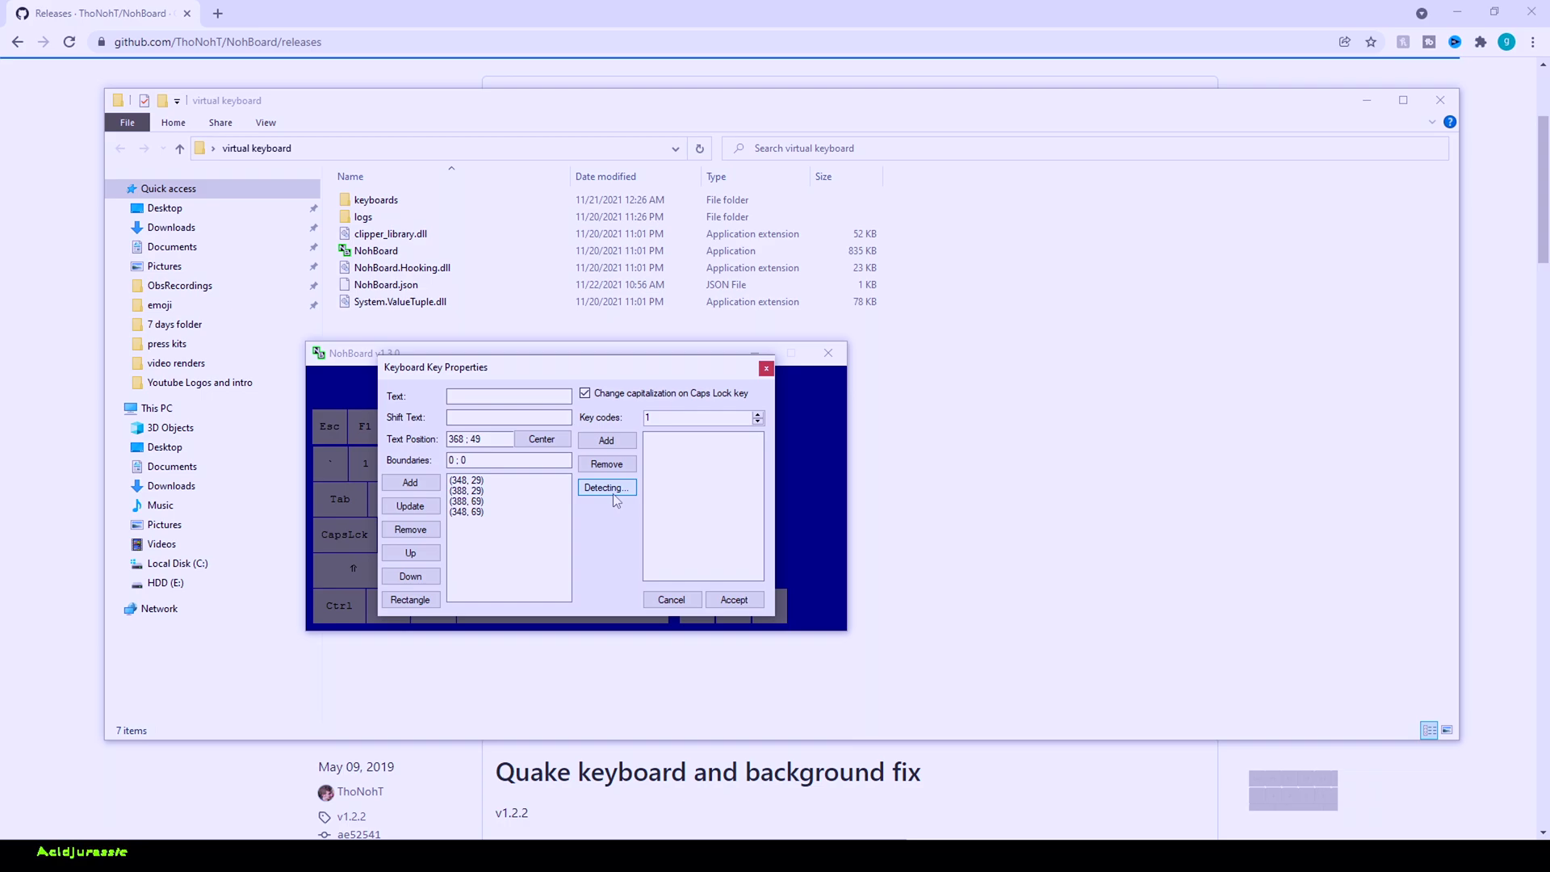
key("h")
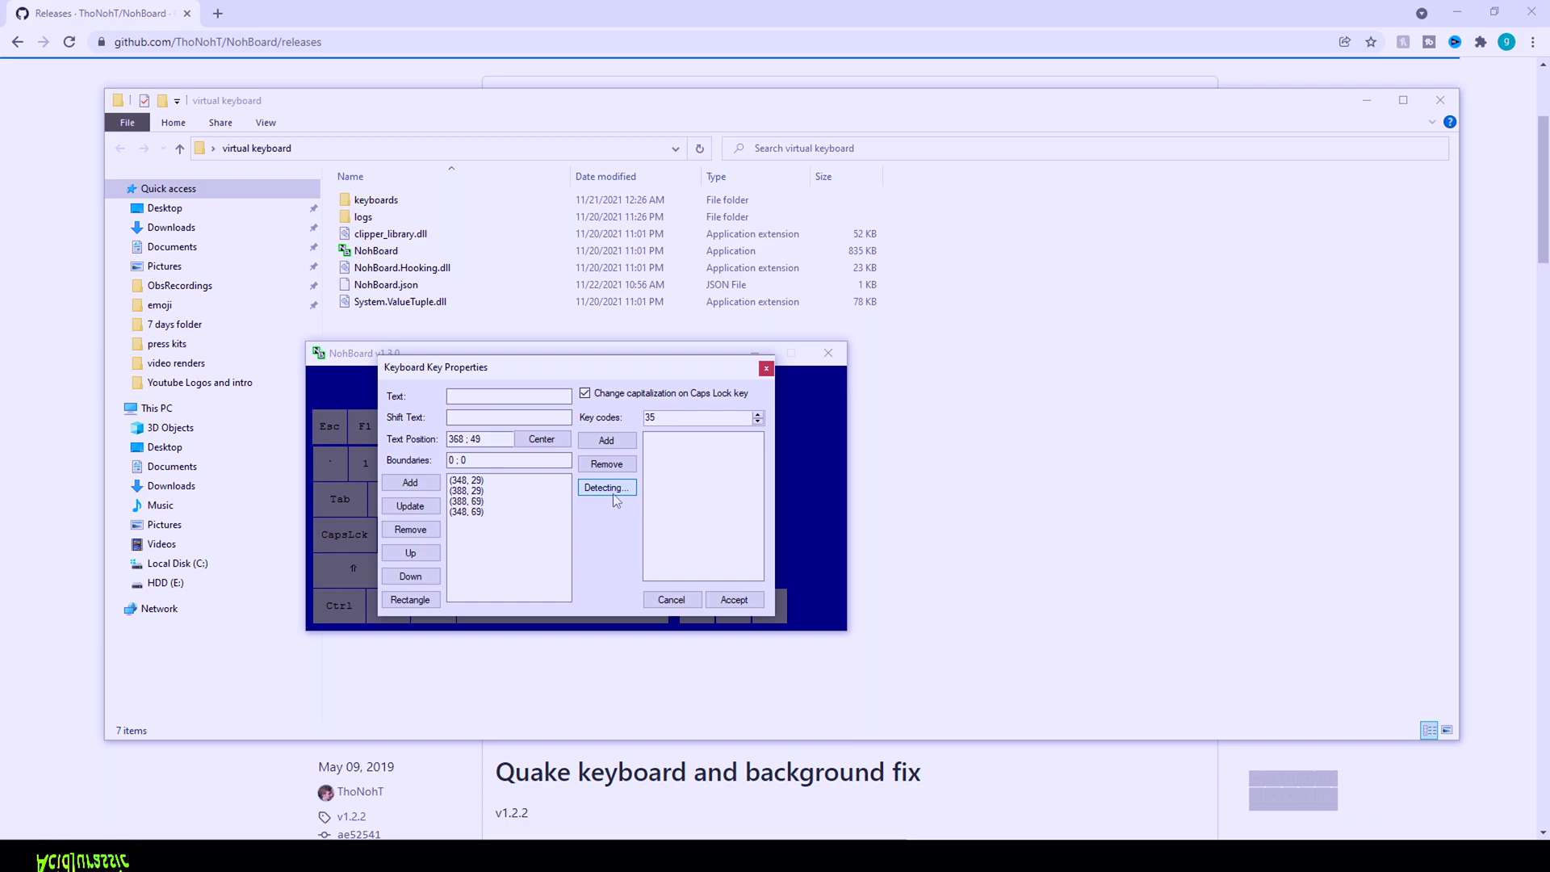
left_click(607, 440)
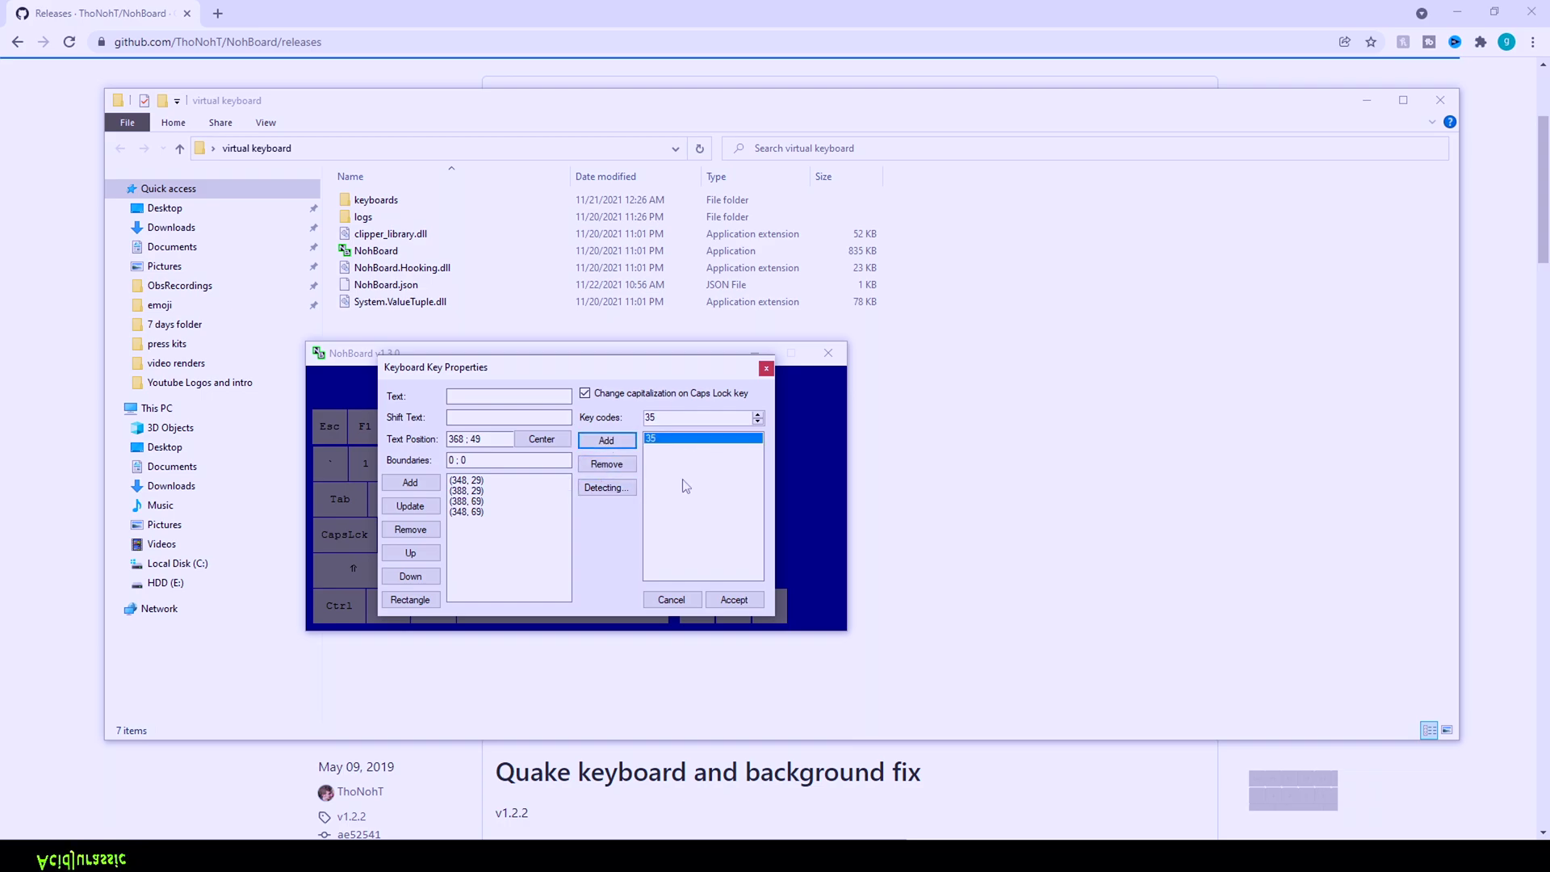
left_click(734, 600)
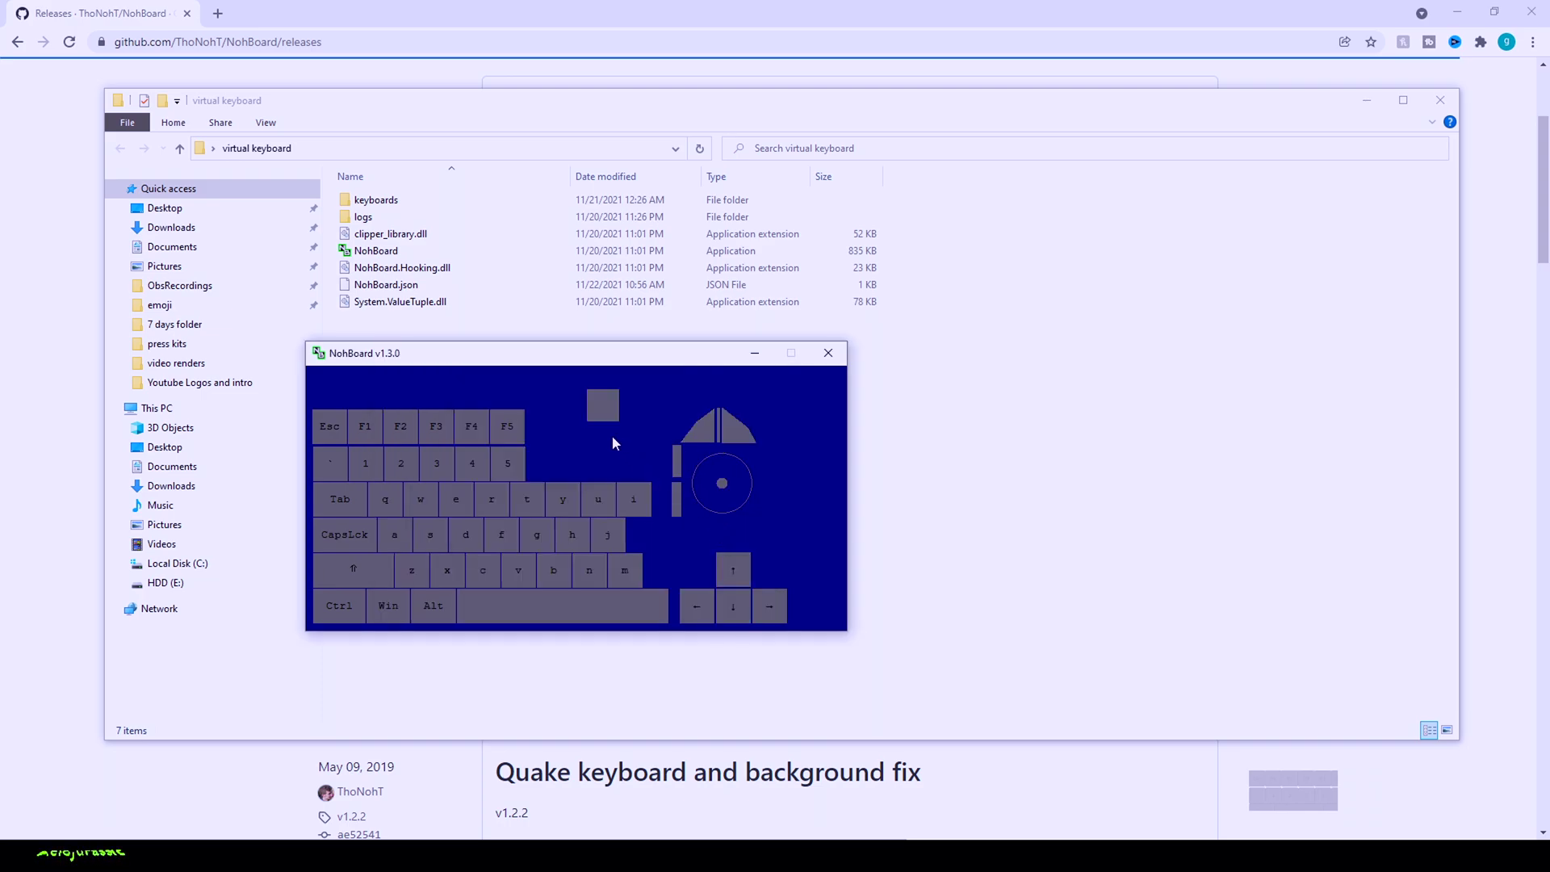
Step: Label the new blank keyboard key with the text "end"
right_click(599, 404)
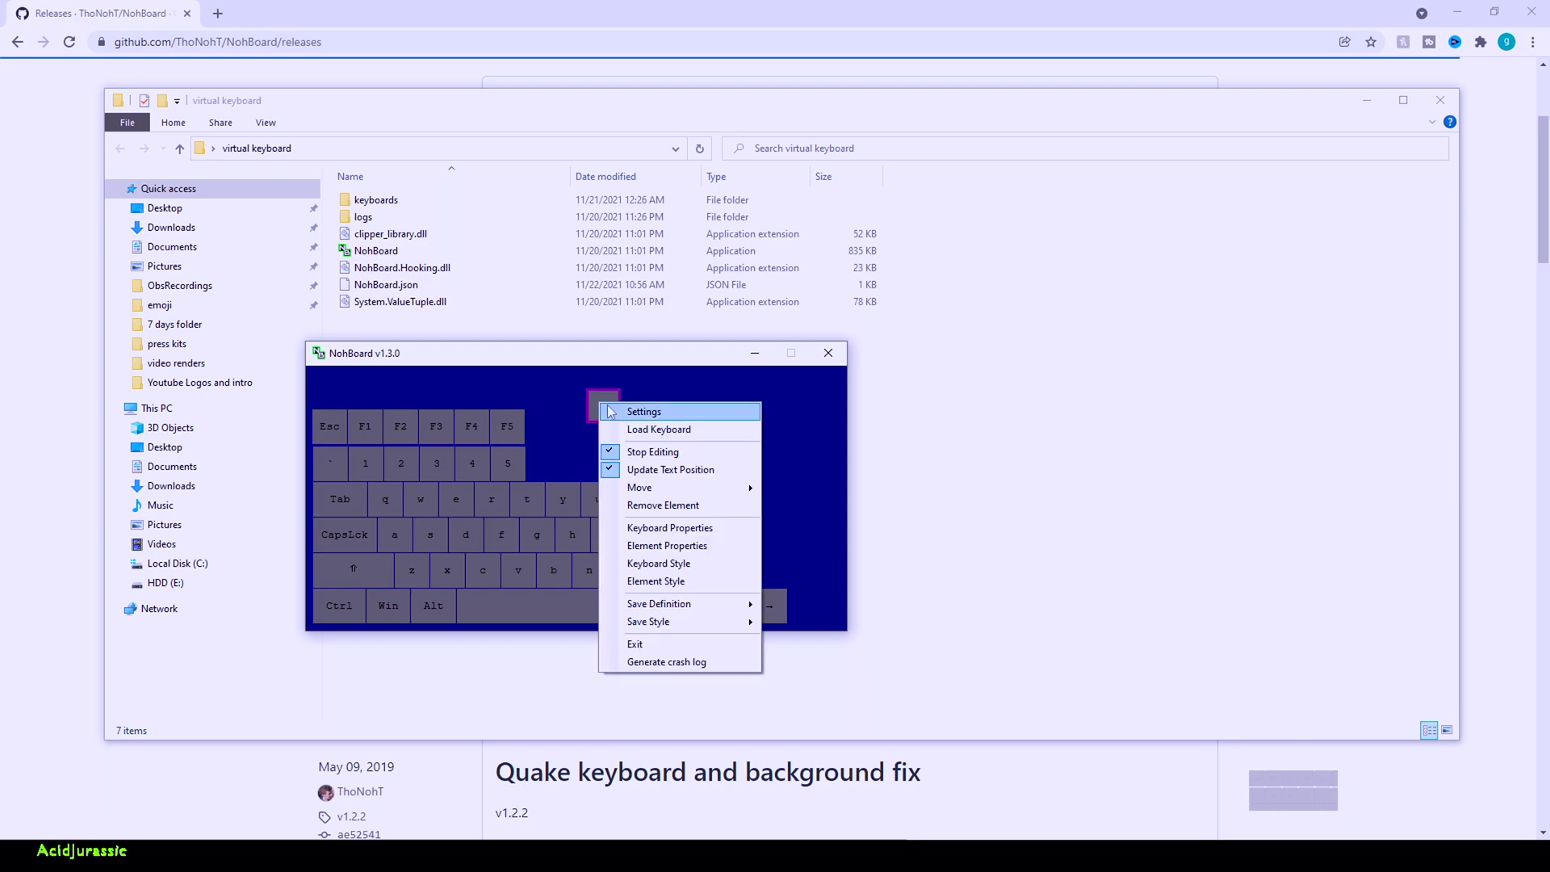
left_click(699, 546)
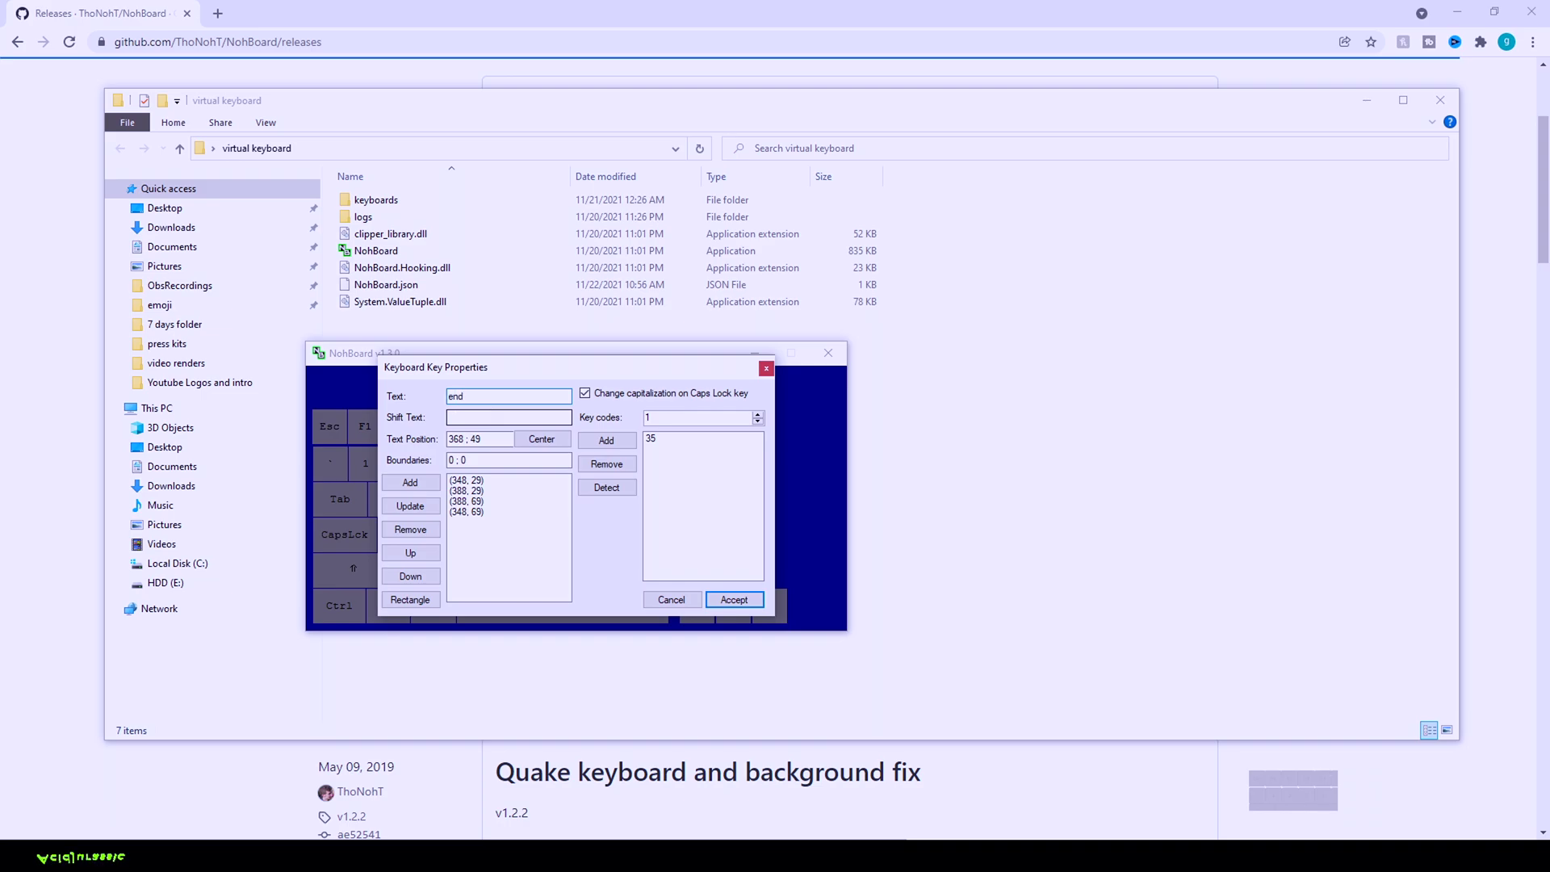
left_click(734, 599)
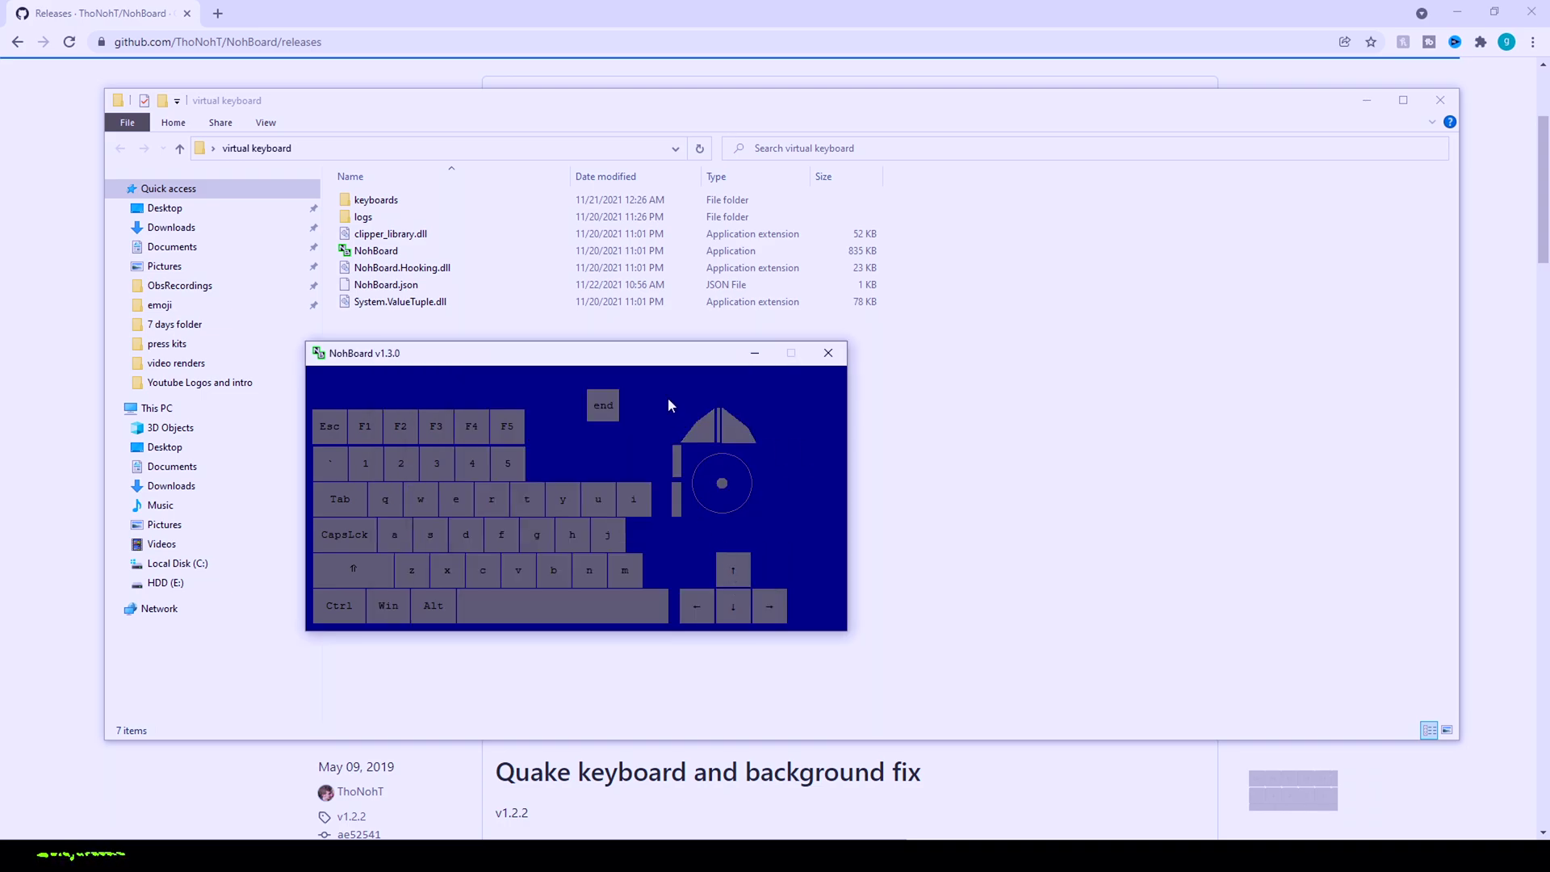
Step: Test the "end" key, shift it slightly down and remove it from the layout
key("End")
left_click_drag(605, 408, 595, 439)
right_click(596, 440)
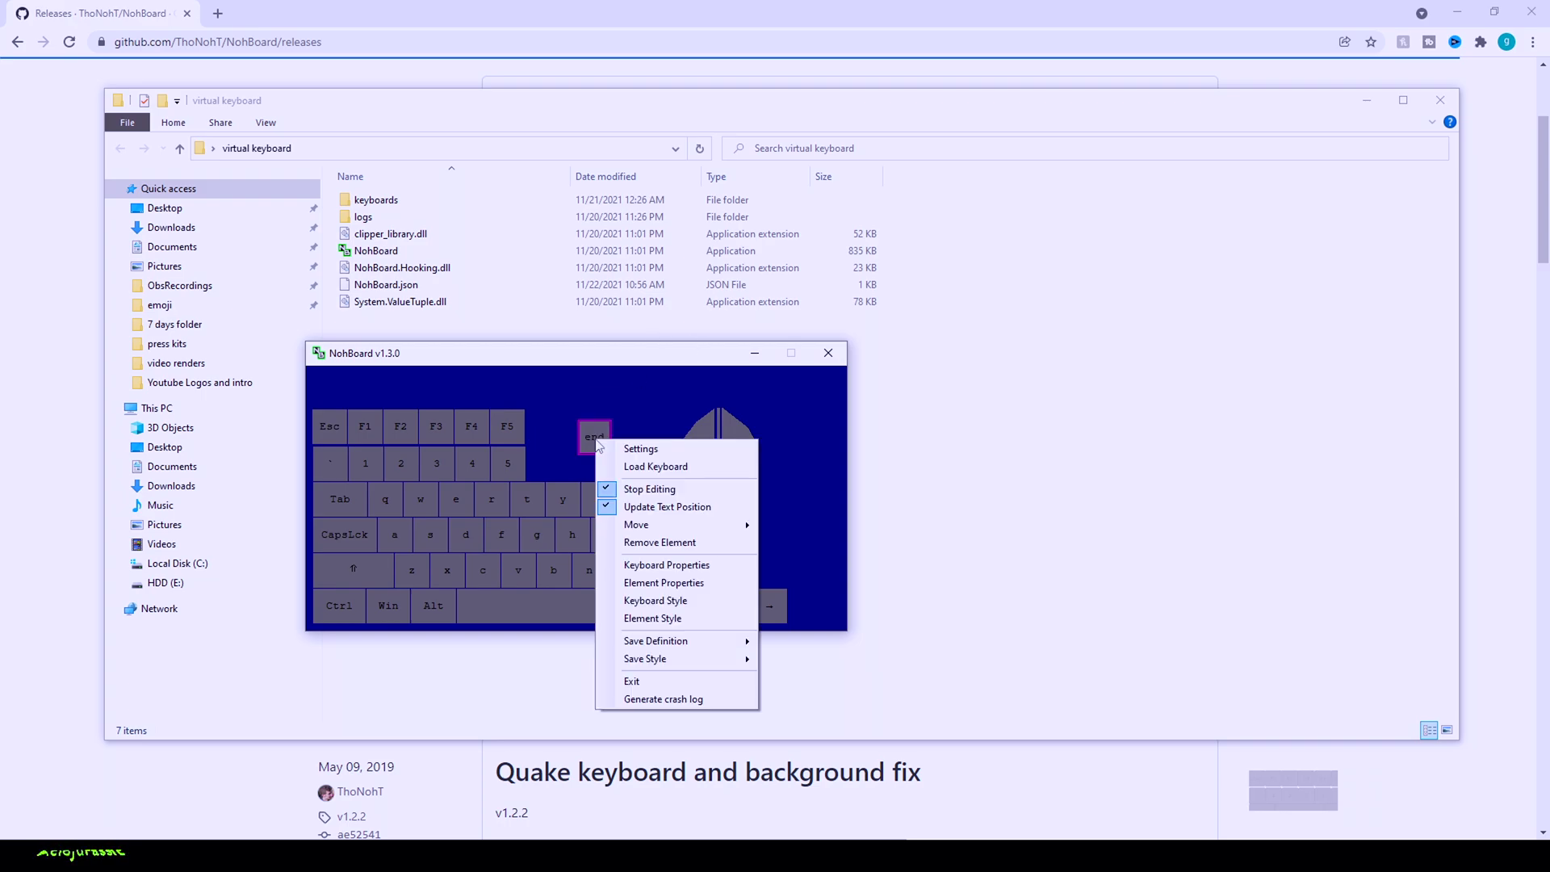
left_click(699, 542)
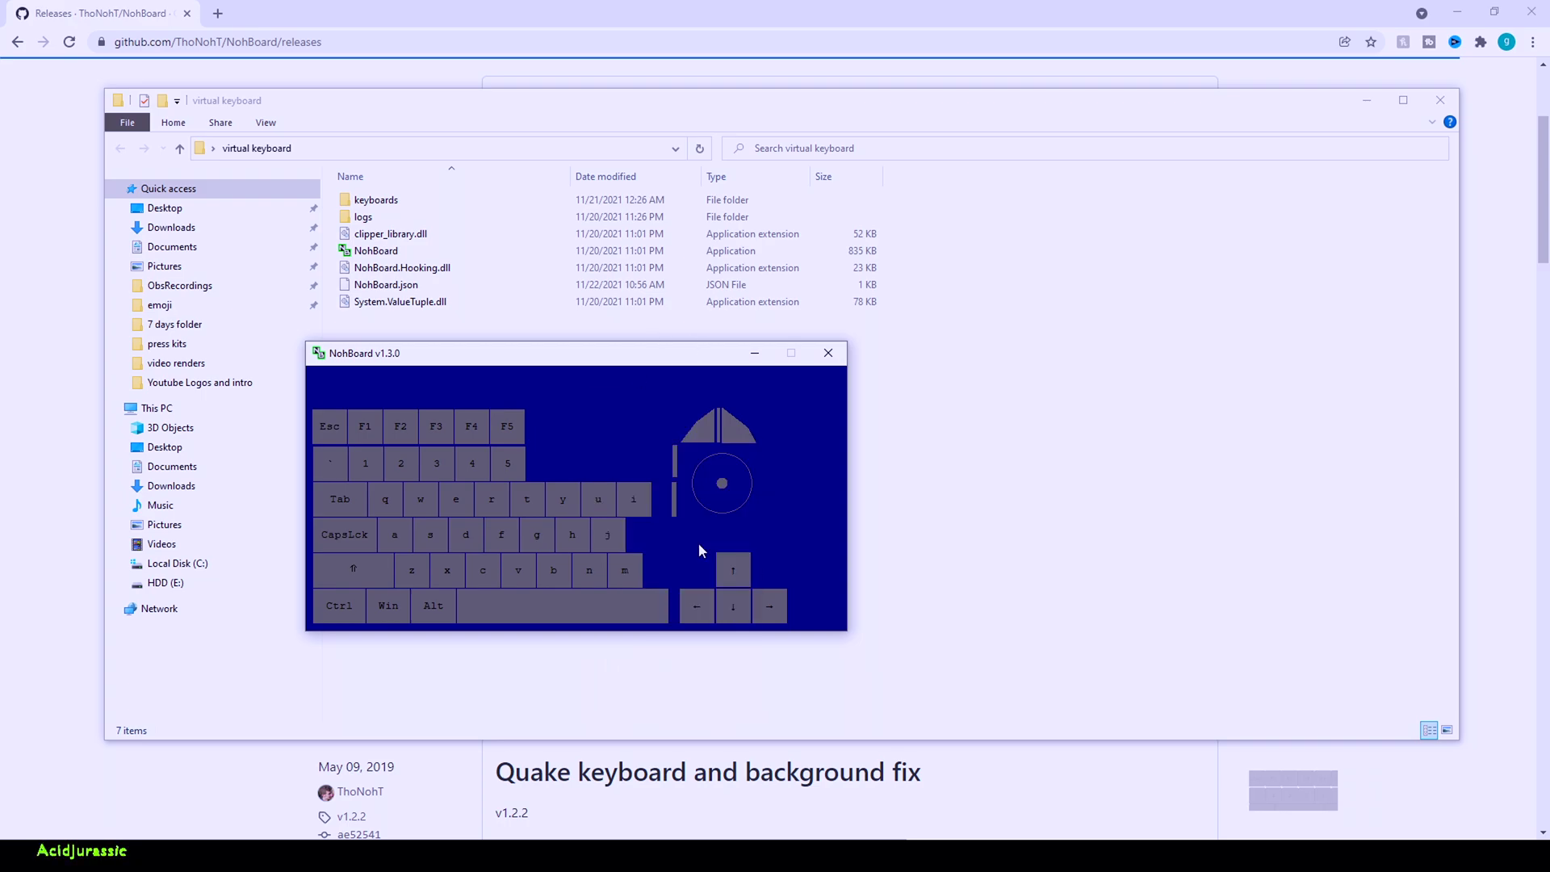
Step: Set the loose keys' background color to black in the keyboard style, keeping the layout preview in view
right_click(580, 414)
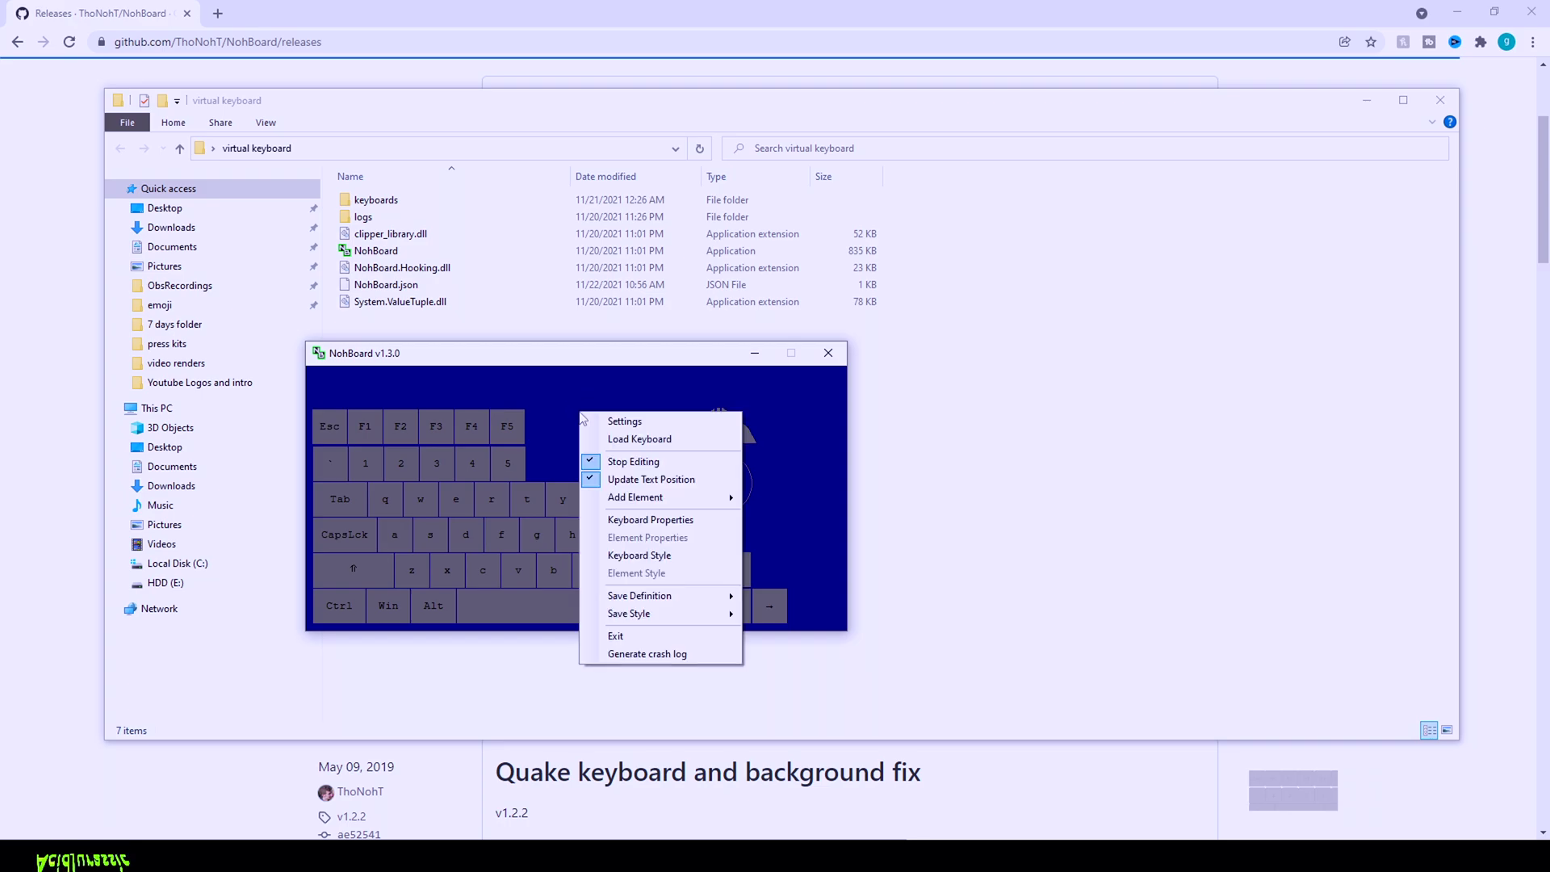
left_click(693, 559)
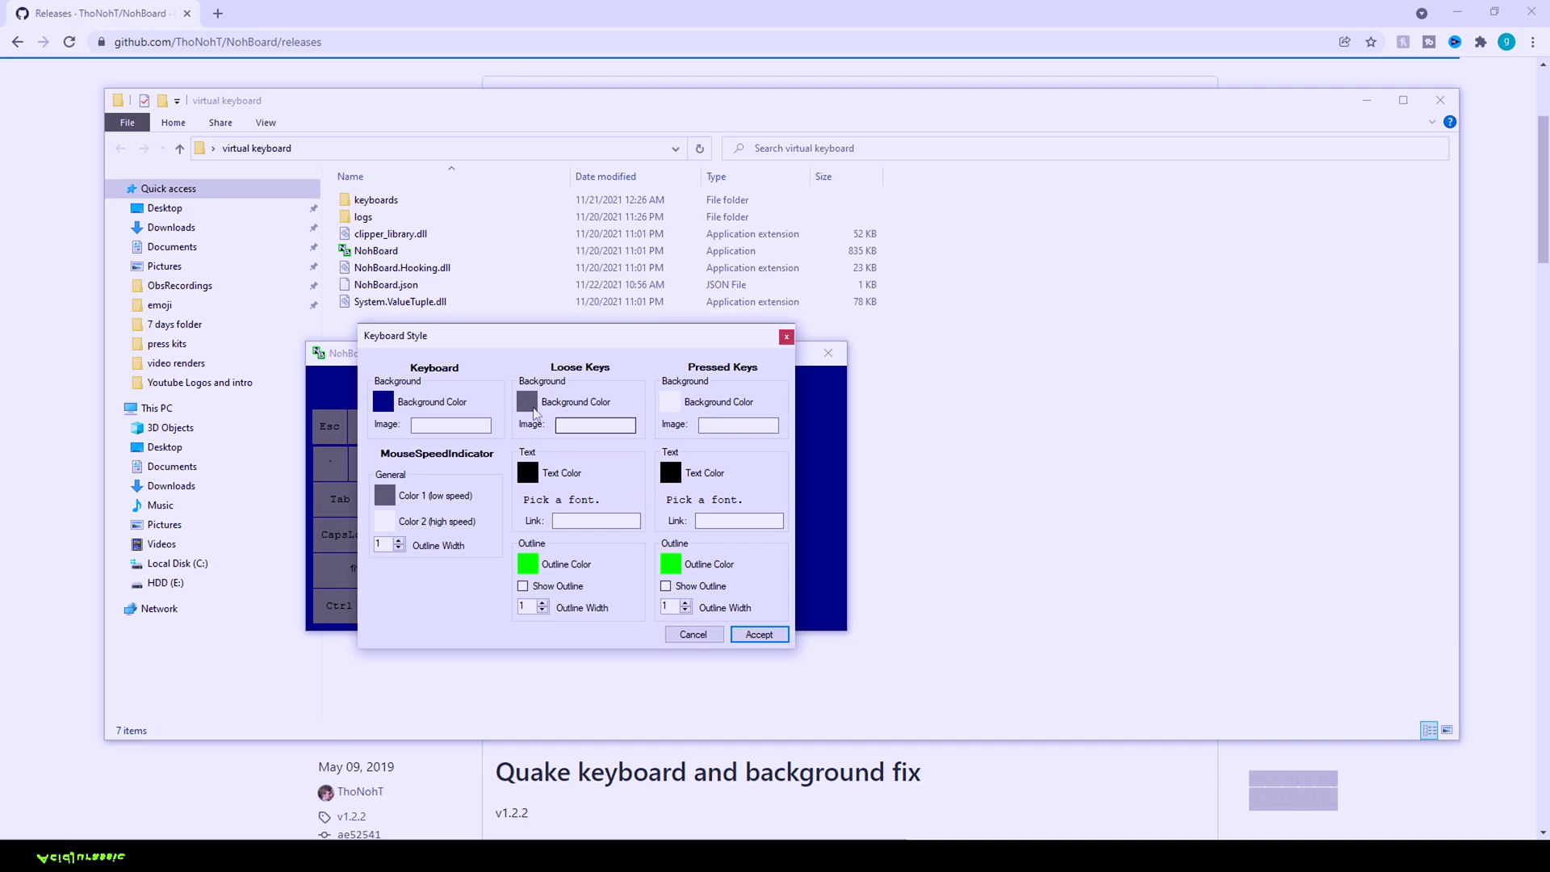
left_click_drag(539, 342, 1047, 301)
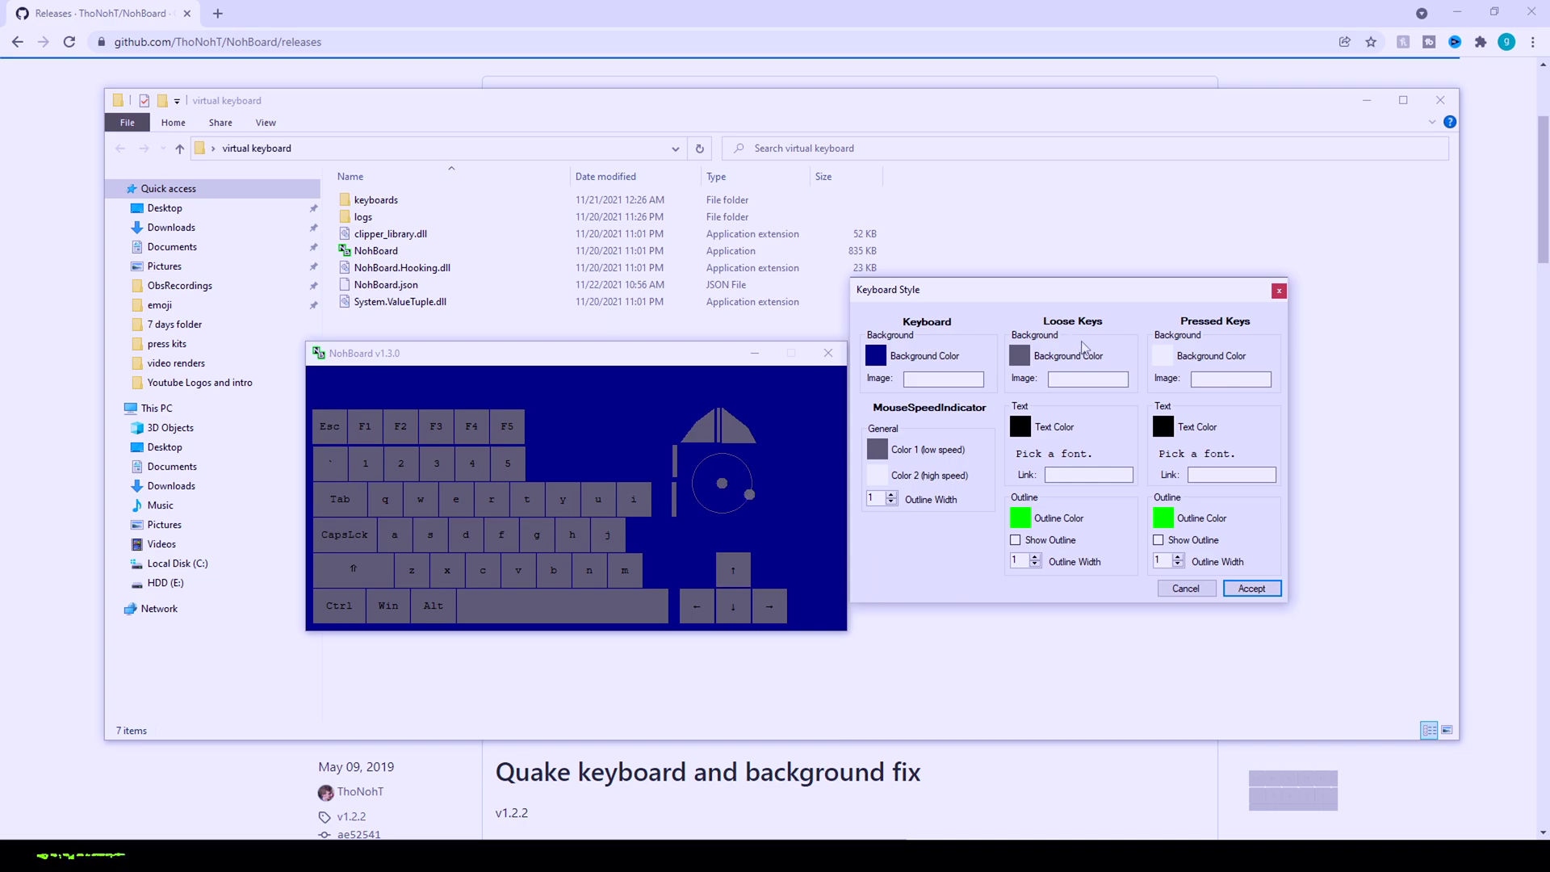
left_click(1018, 357)
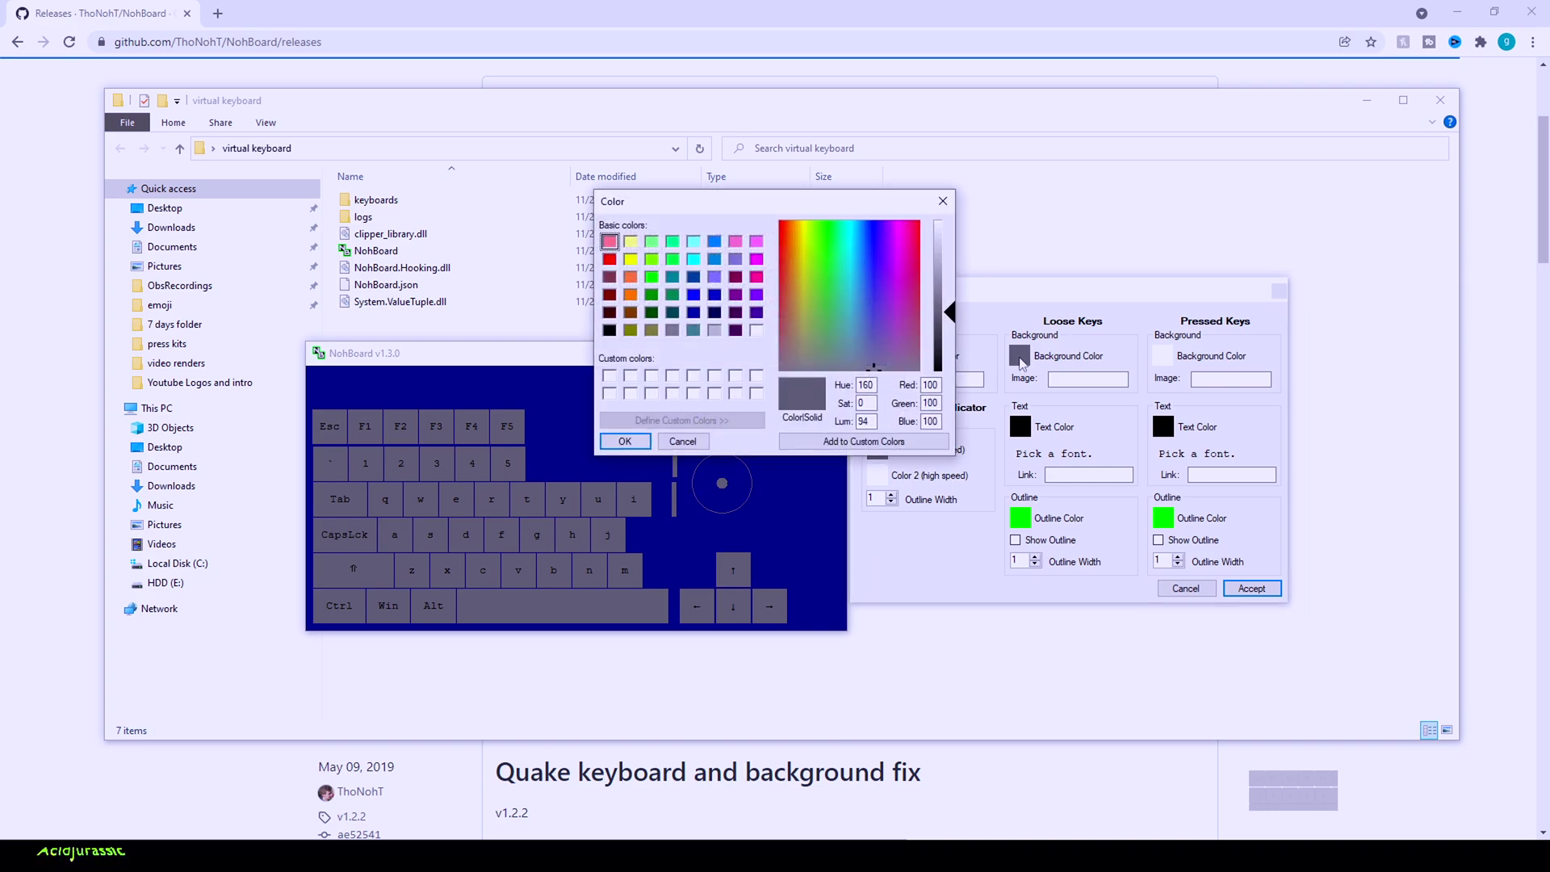
left_click(609, 331)
left_click(625, 441)
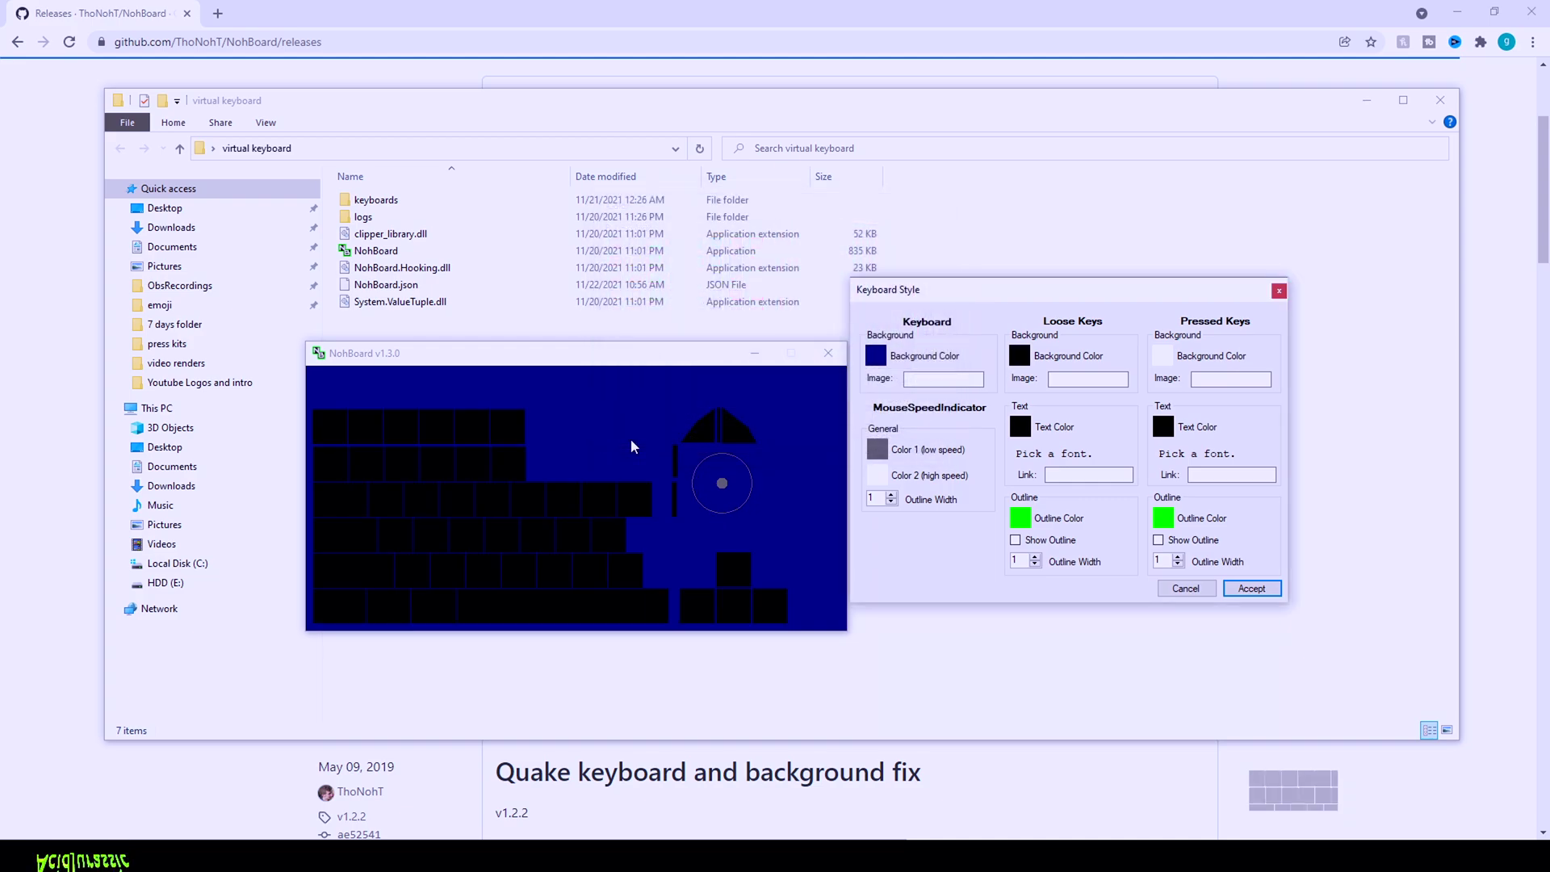
Step: Set the loose keys' text color to bright green (RGB 0, 255, 0)
left_click(1020, 433)
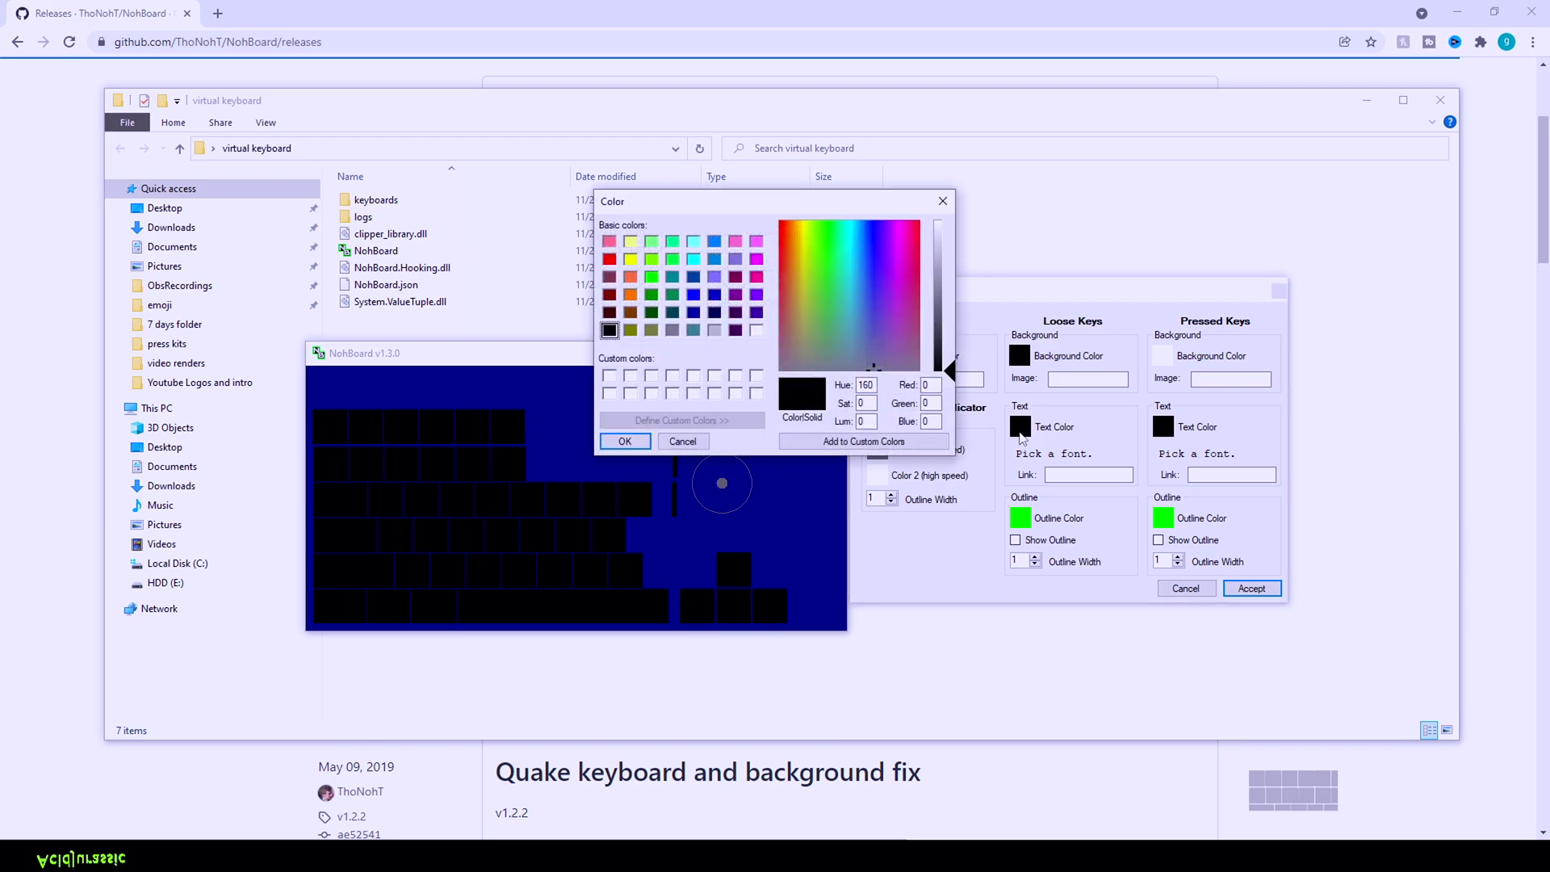
left_click(652, 277)
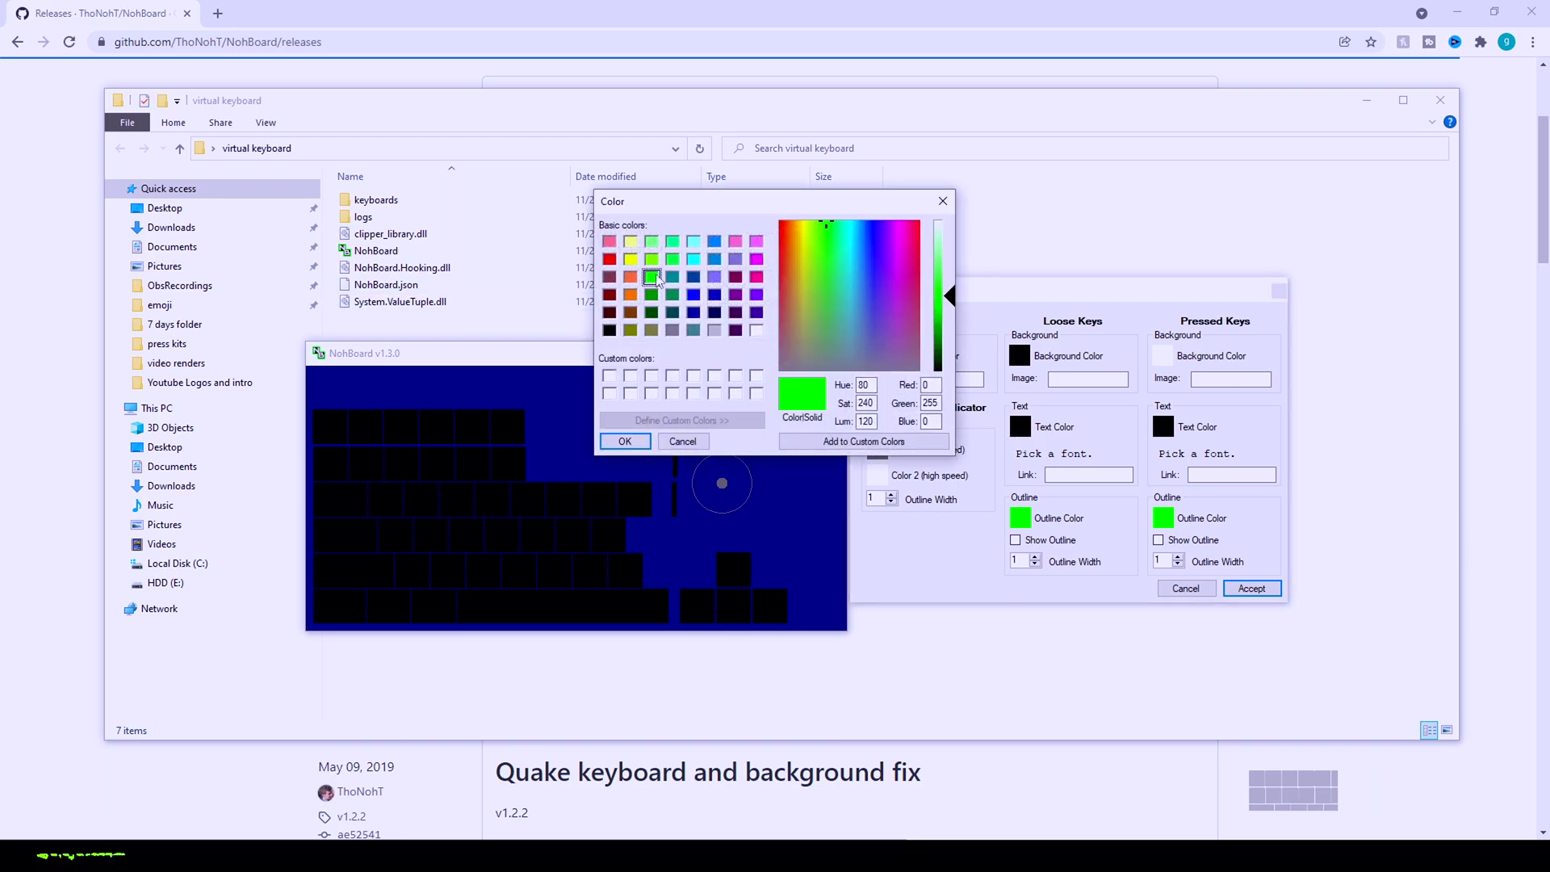
left_click(624, 442)
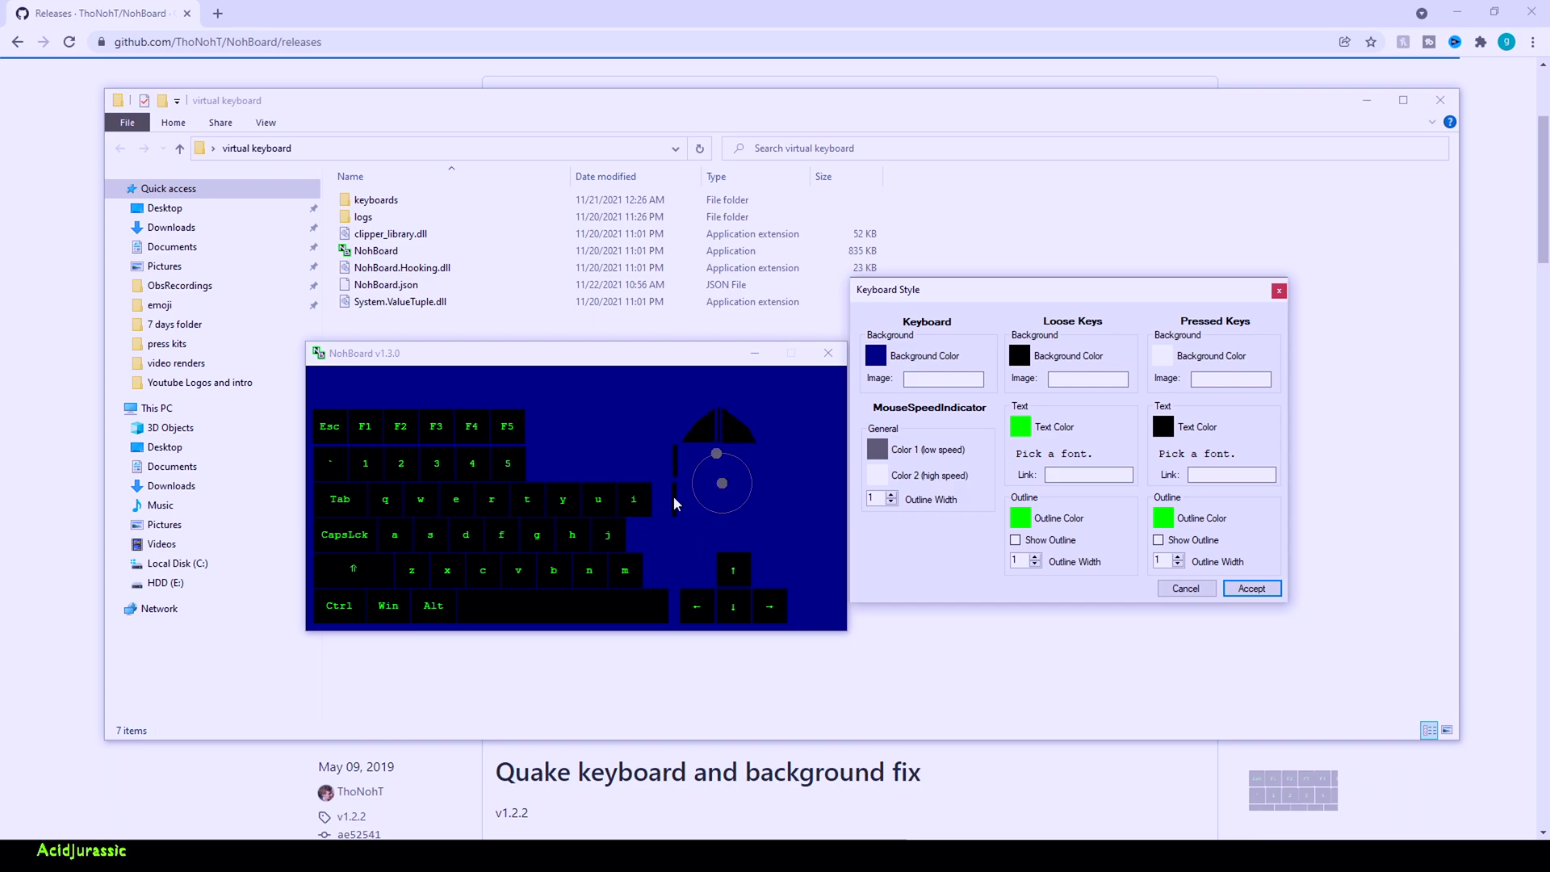
Step: Set the mouse speed indicator's low-speed color to black, its high-speed color to bright green and its outline width to 3
left_click(880, 449)
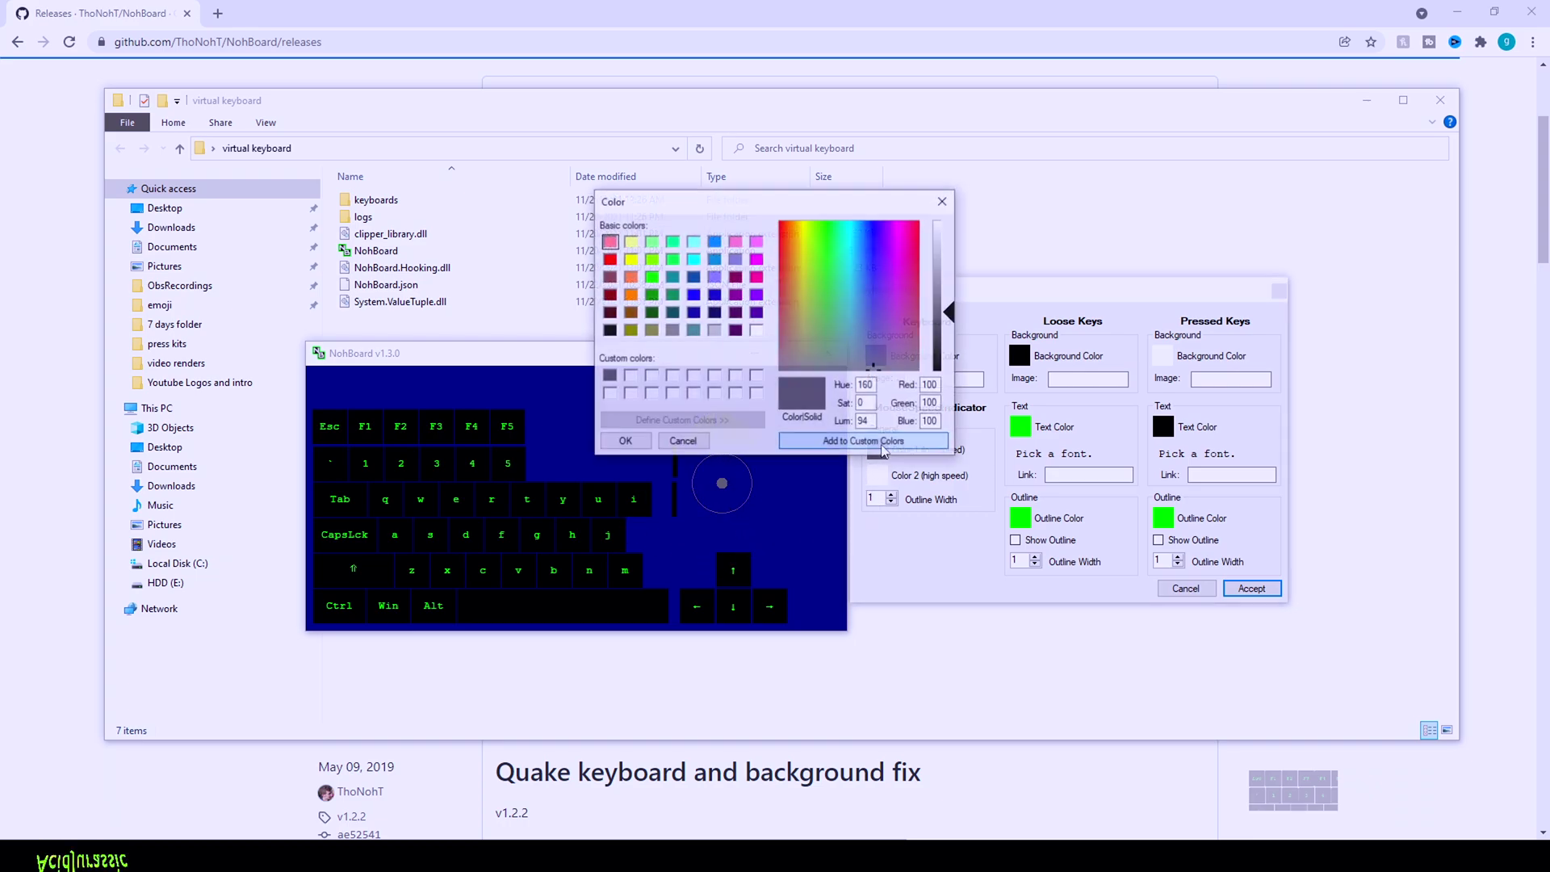
left_click(609, 329)
left_click(624, 441)
left_click(878, 475)
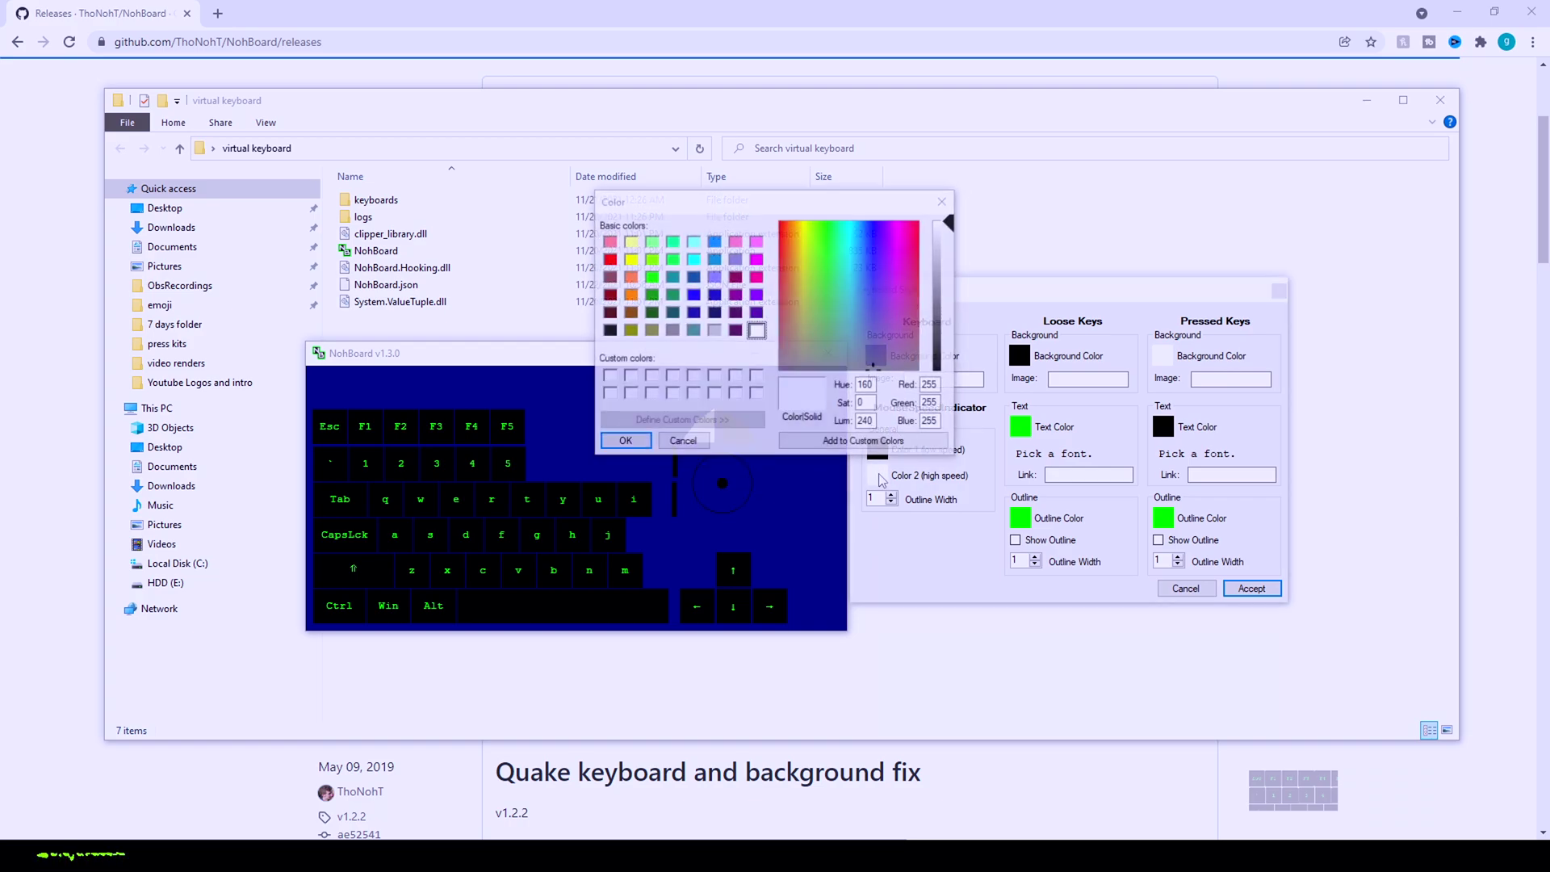
left_click(652, 279)
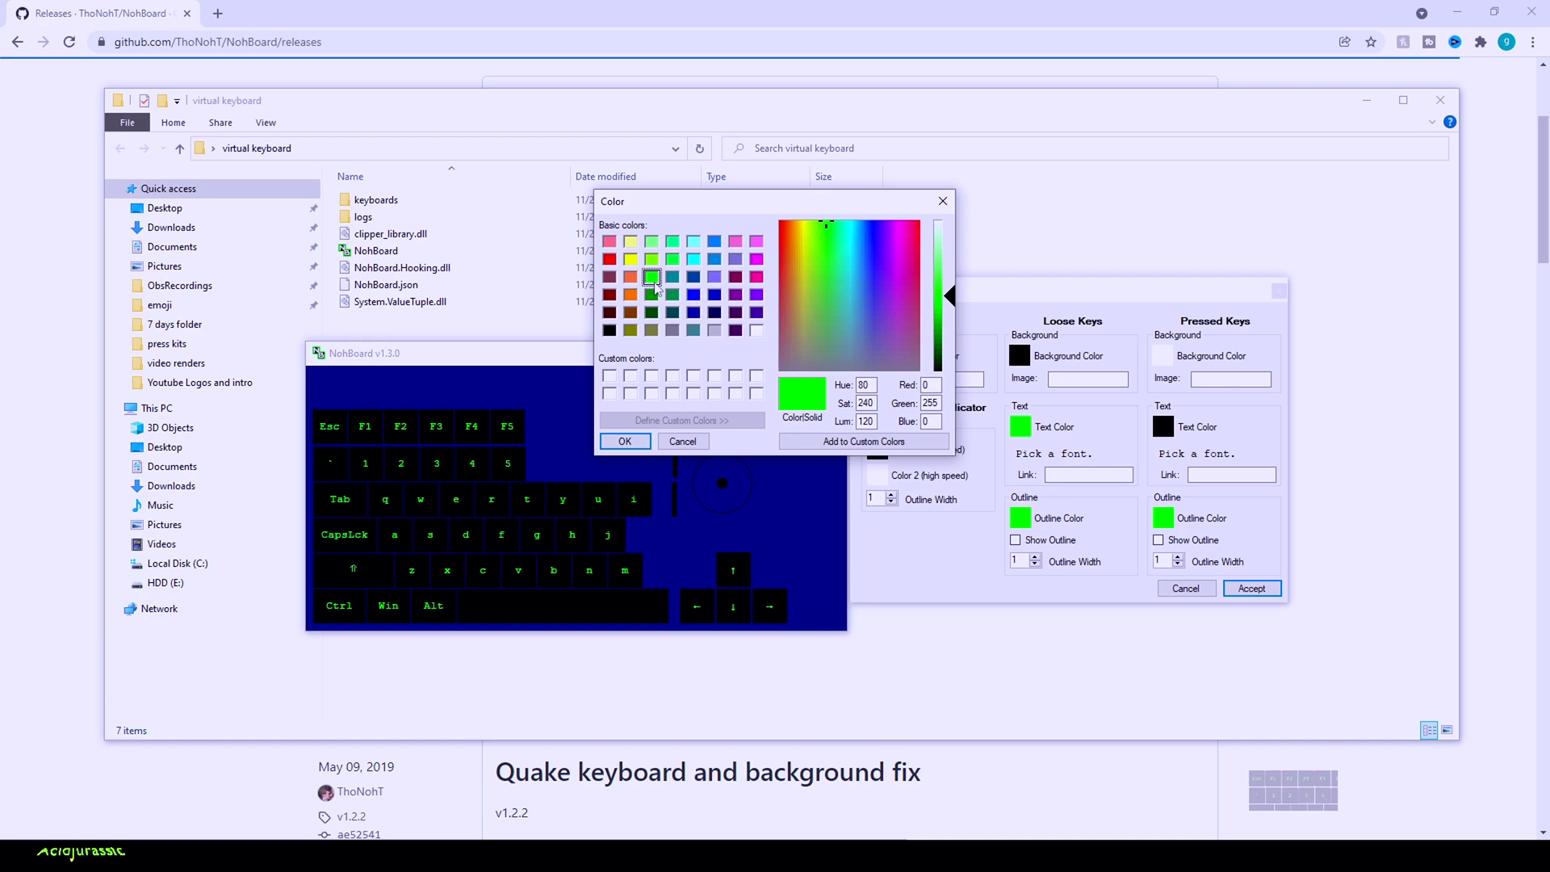
left_click(624, 441)
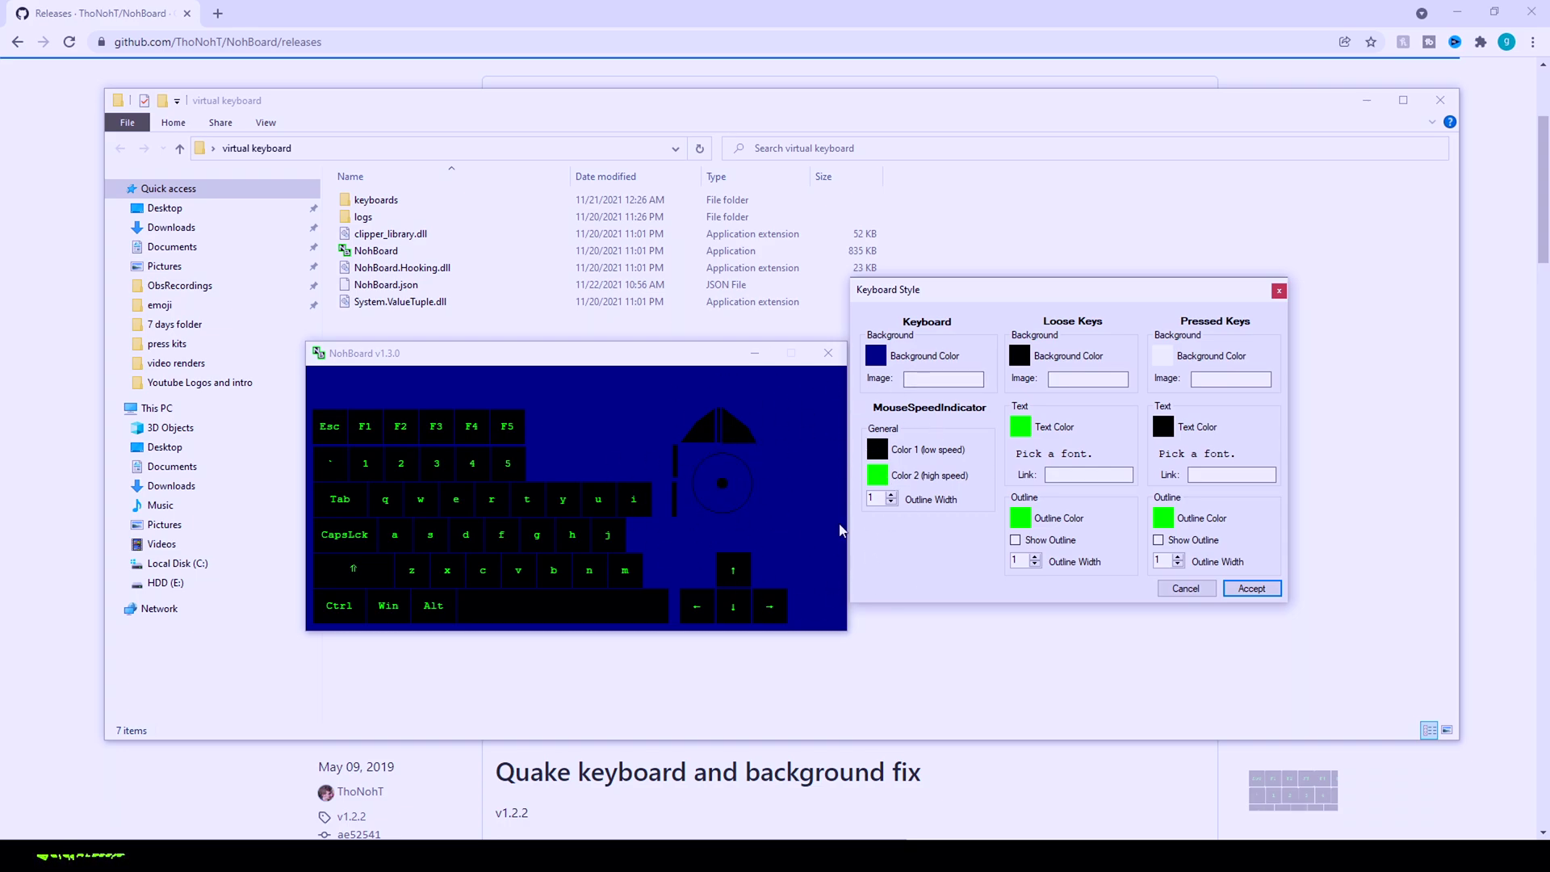
left_click(891, 496)
left_click(892, 496)
Step: Set the loose keys' font to VIPER NORA in bold style with a larger size
left_click(1060, 457)
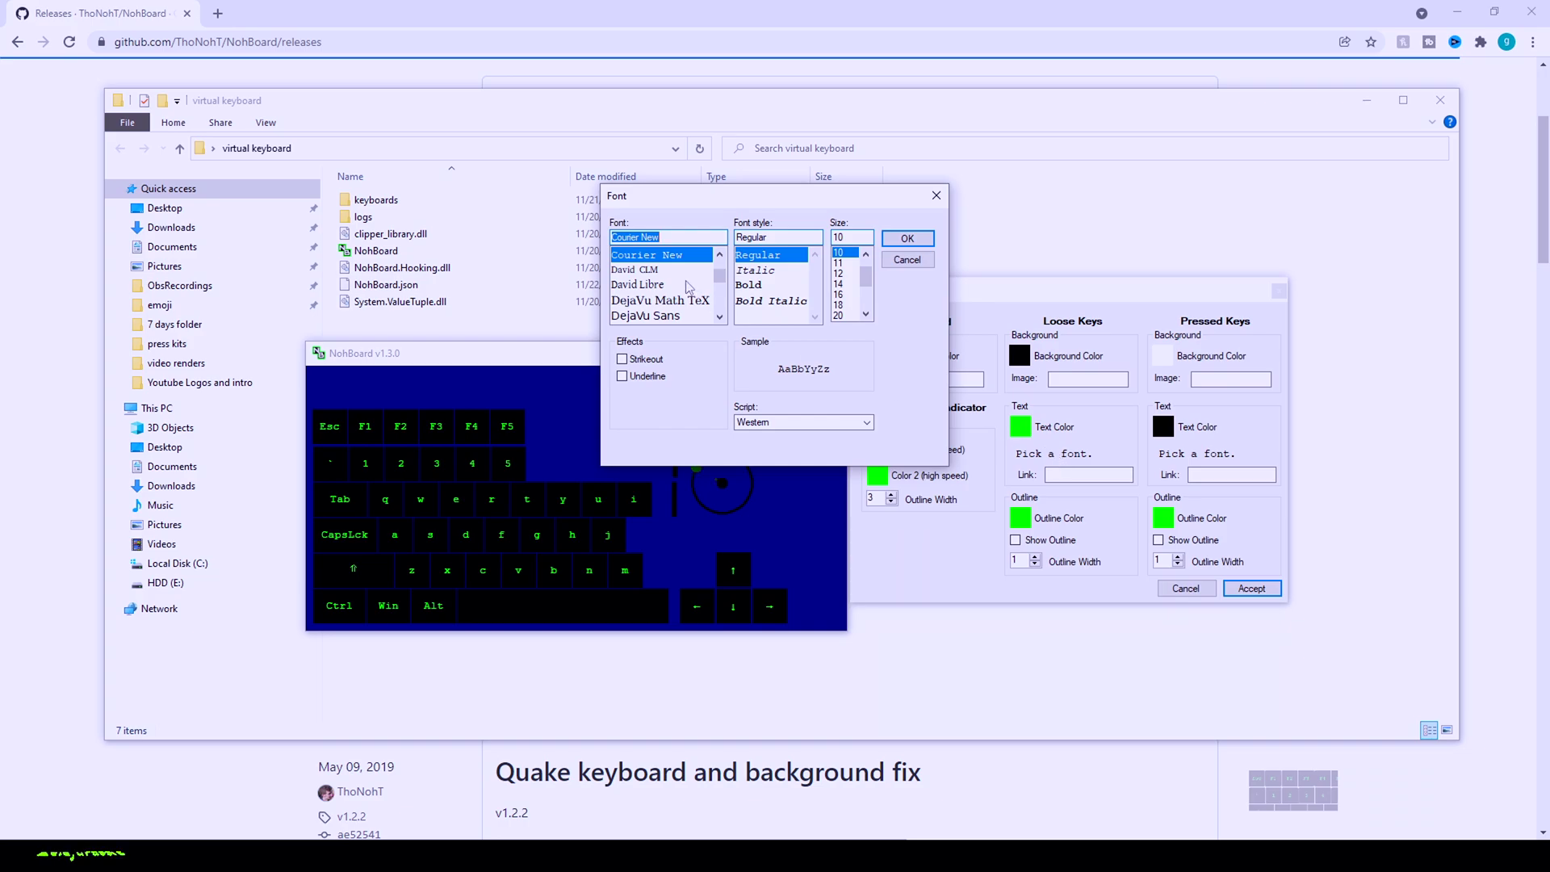
scroll(698, 300, "down", 10)
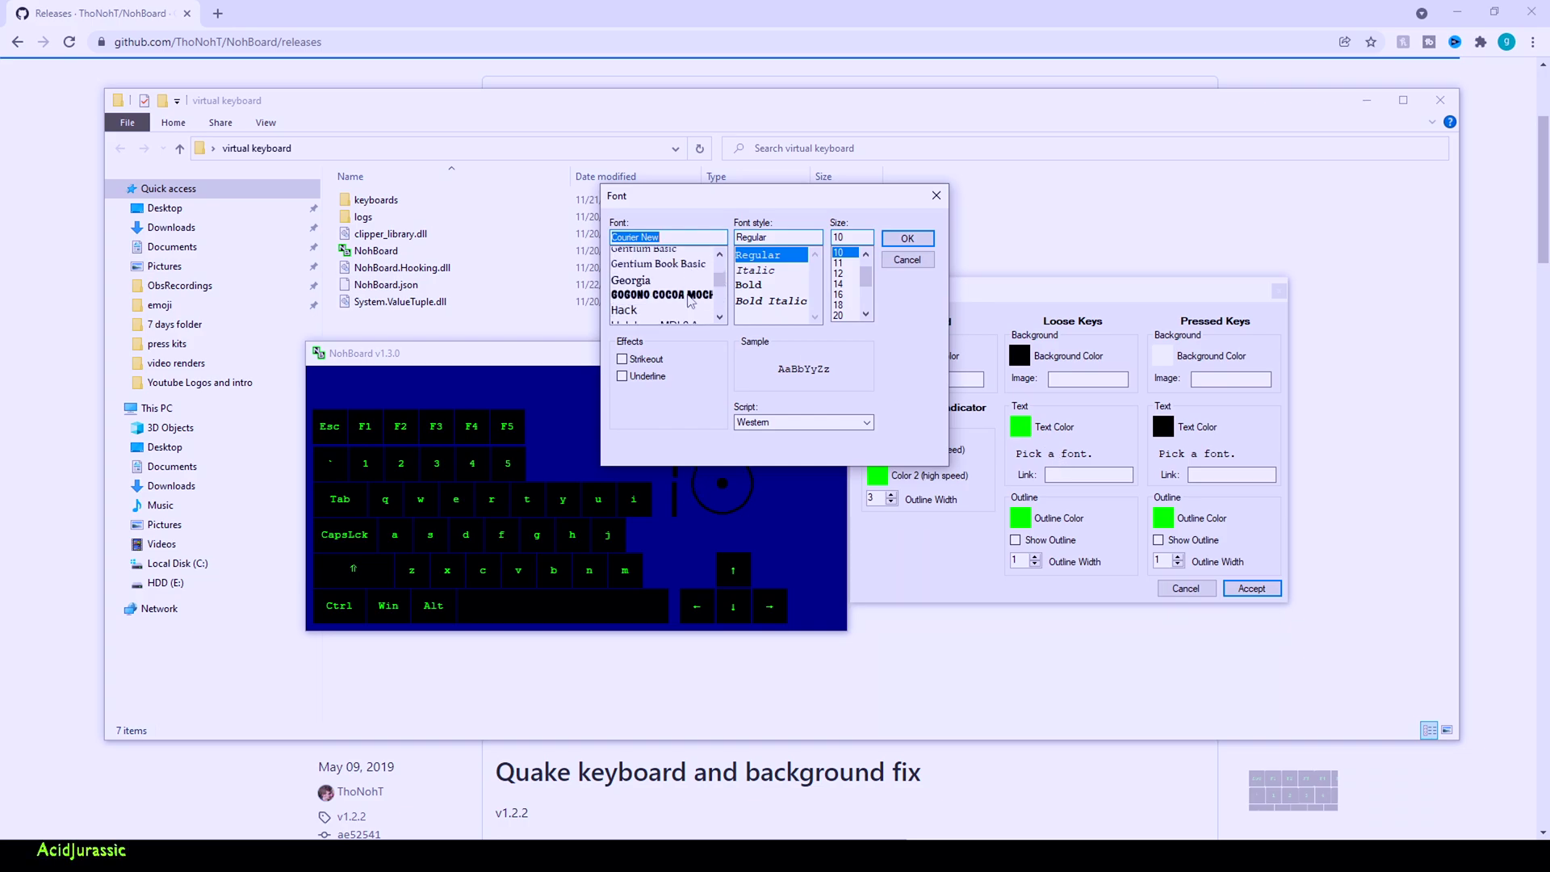
scroll(690, 301, "down", 3)
left_click_drag(719, 289, 725, 310)
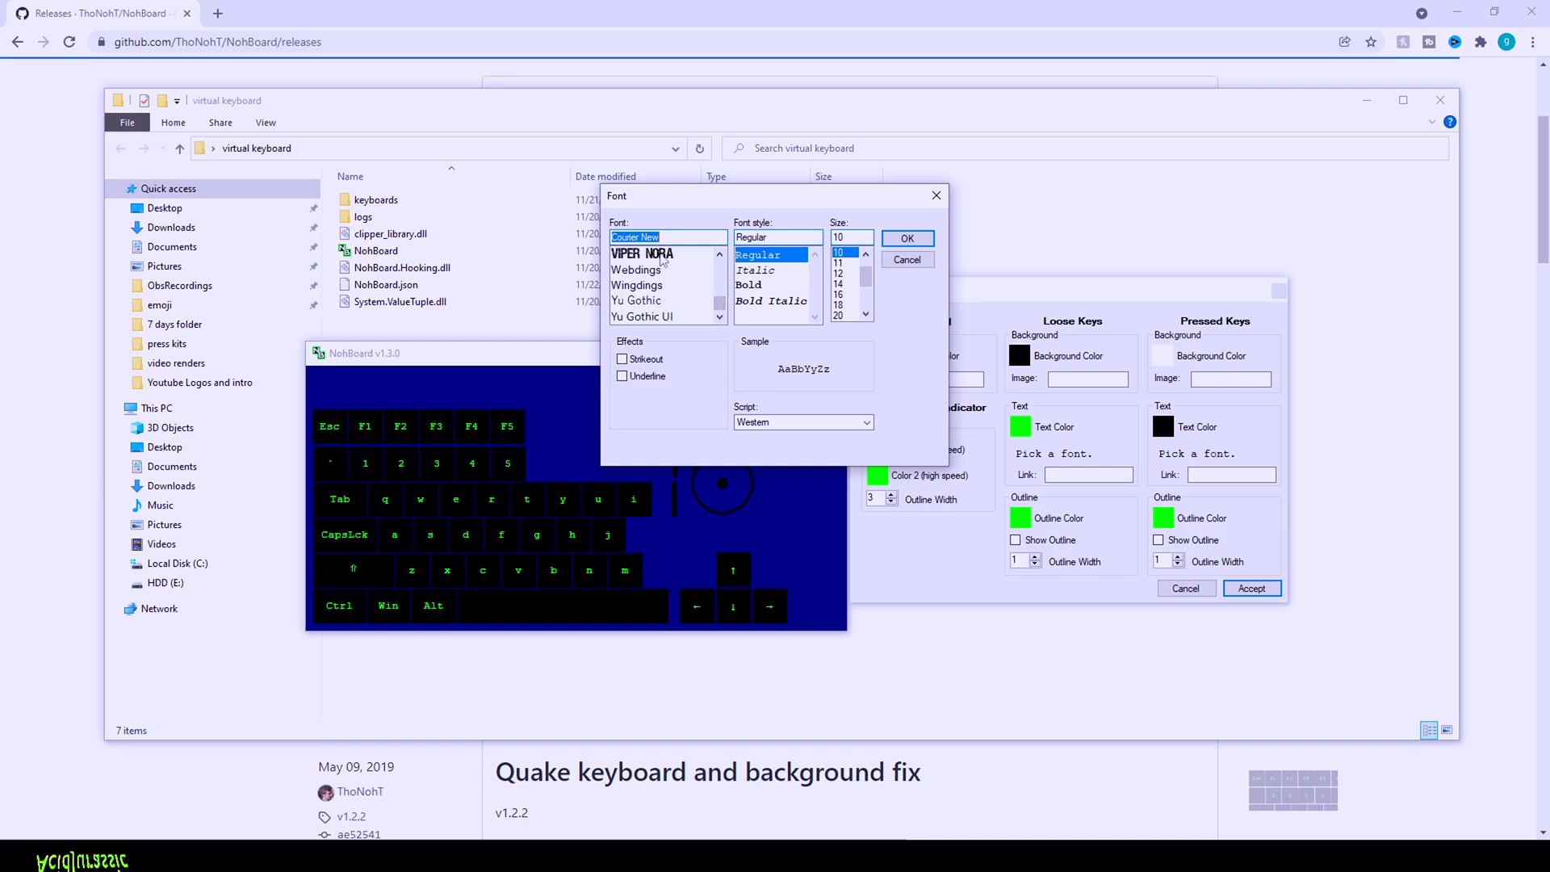
left_click(663, 255)
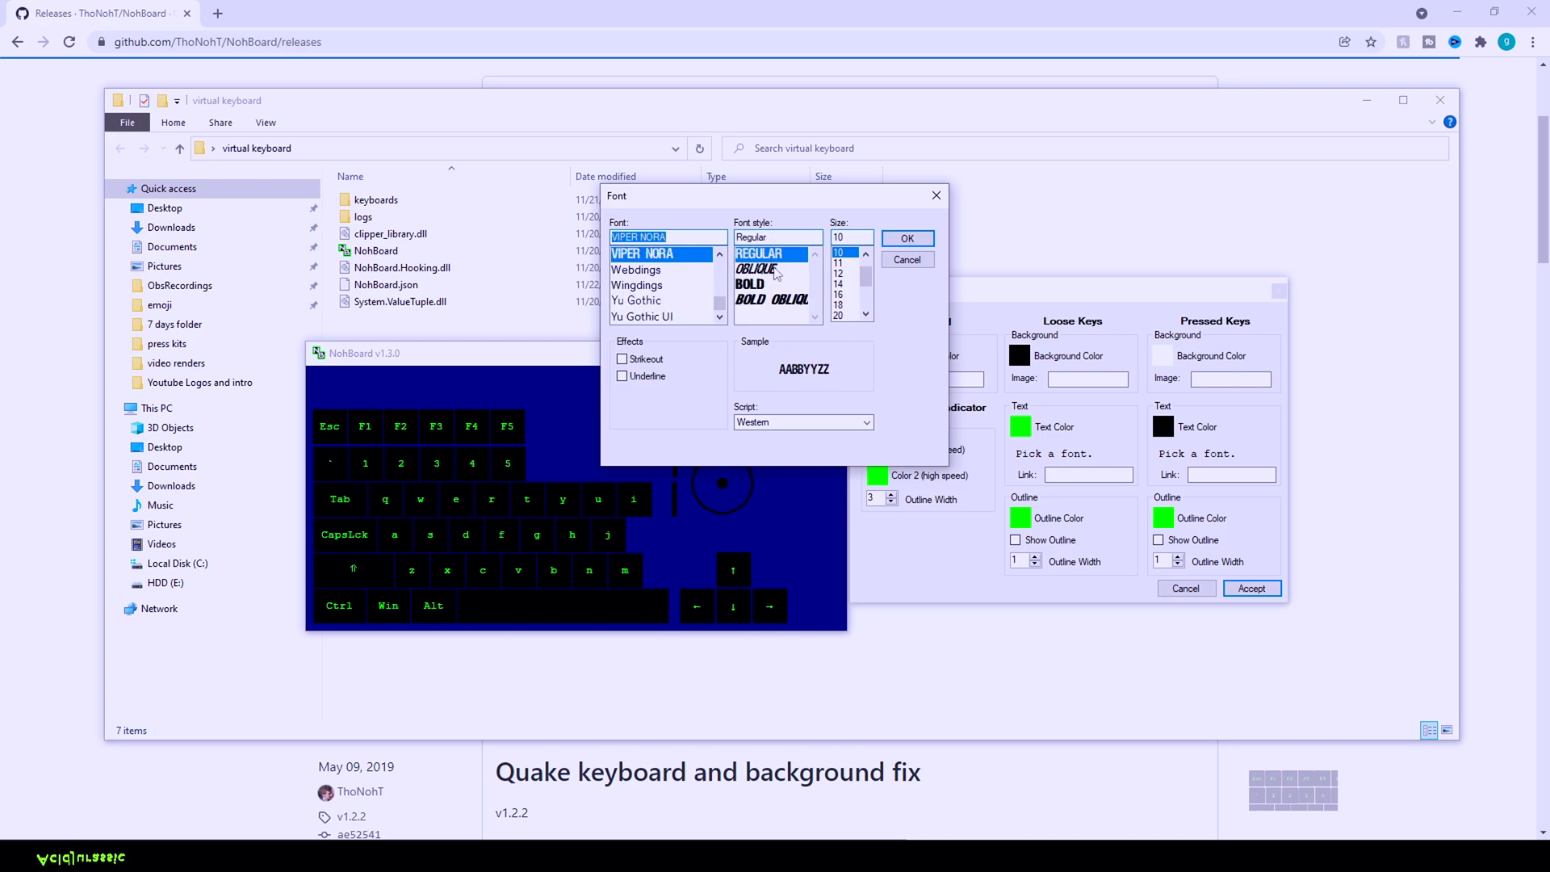
left_click(767, 270)
left_click(751, 284)
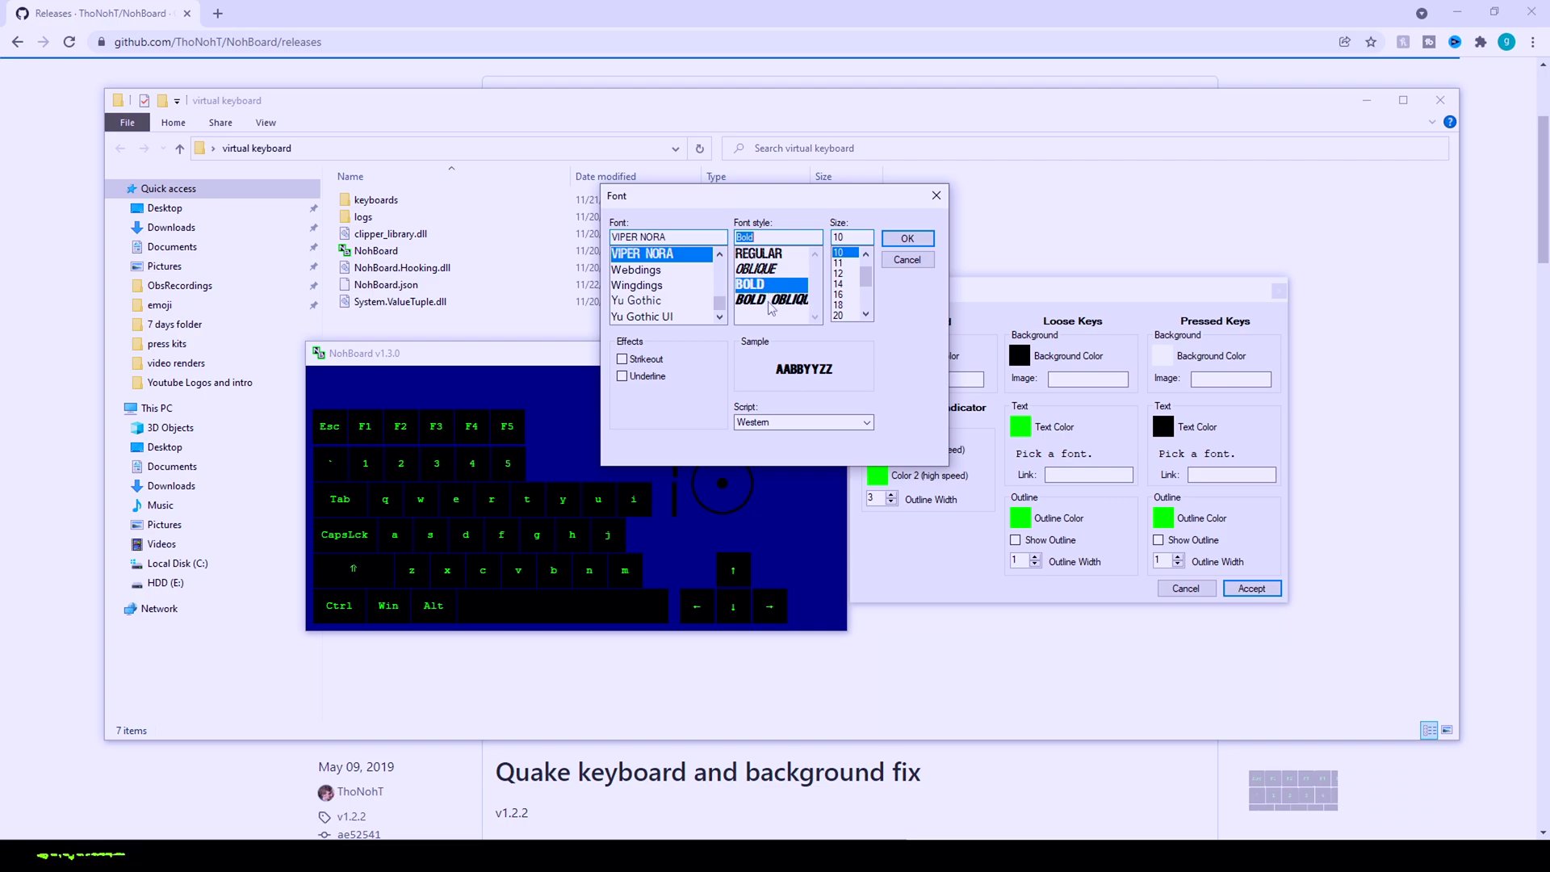
left_click(773, 303)
left_click(750, 284)
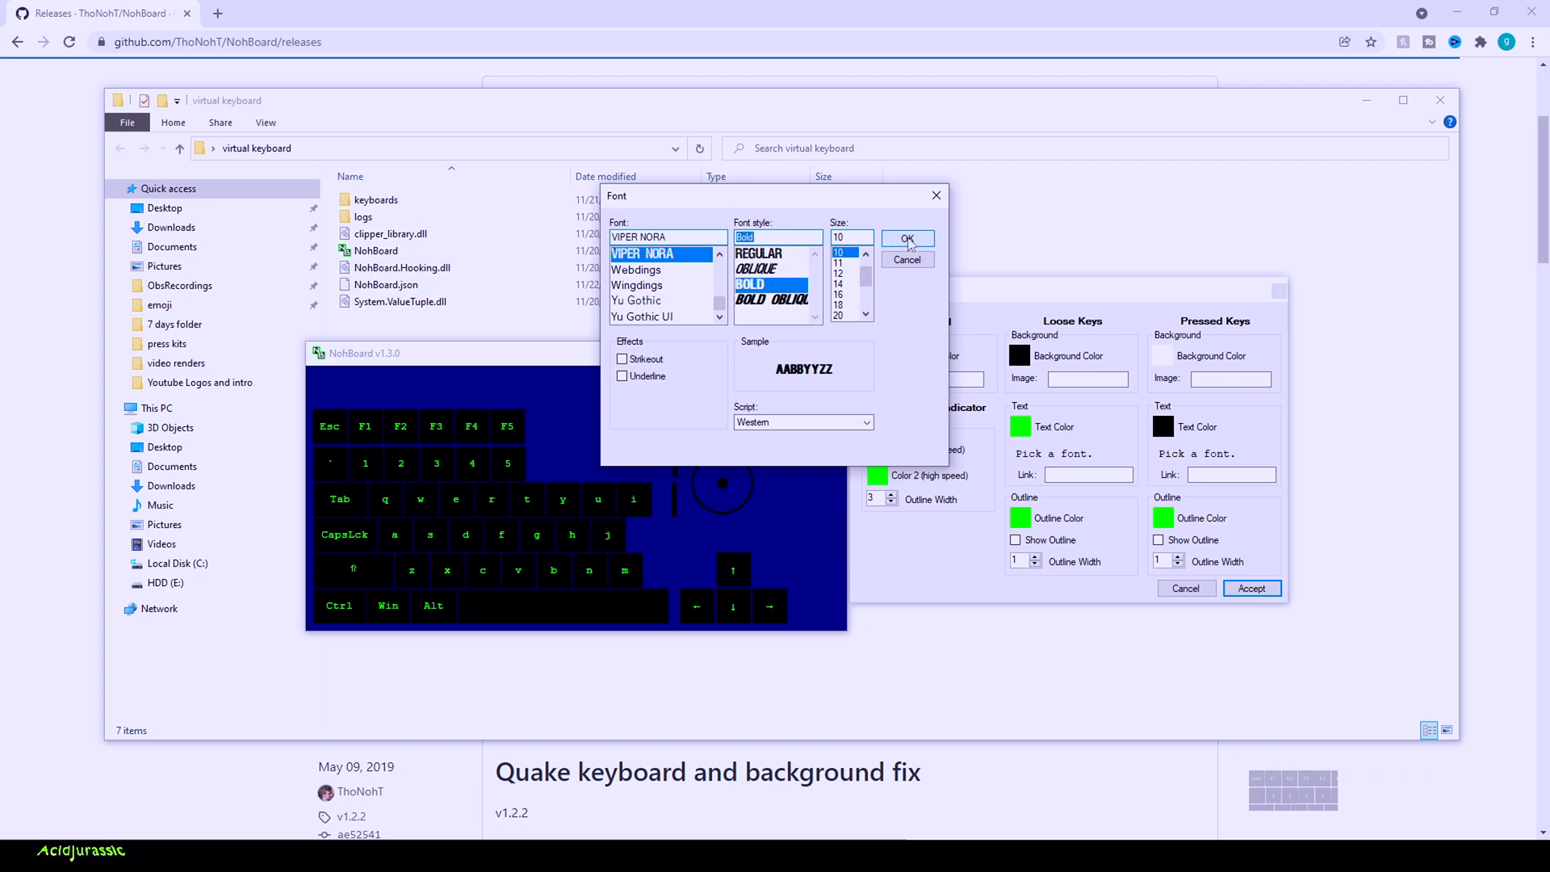
left_click(841, 294)
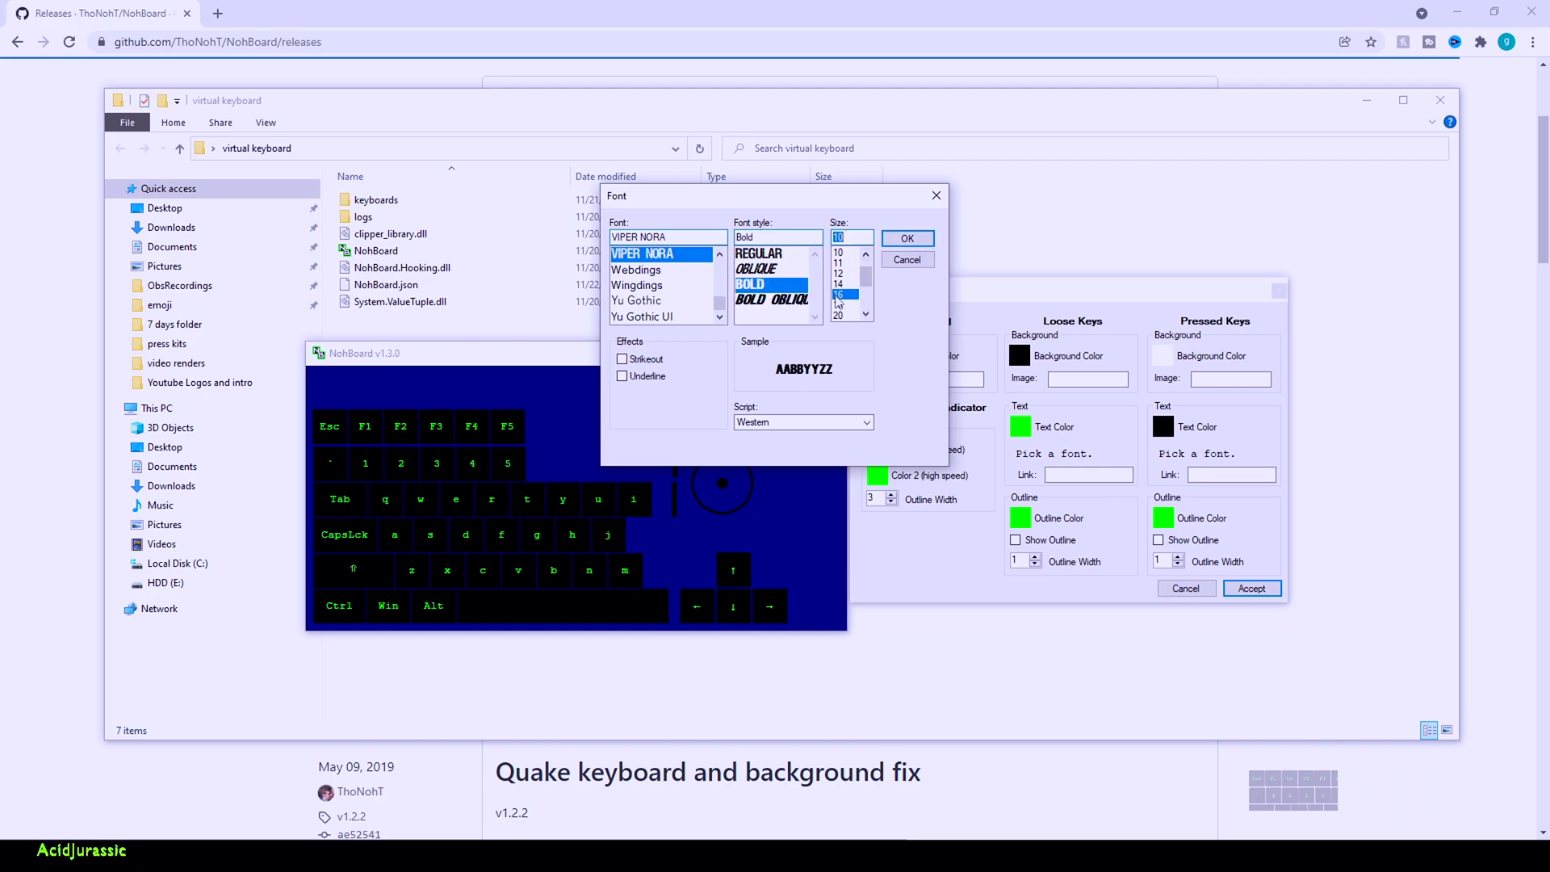
left_click(907, 238)
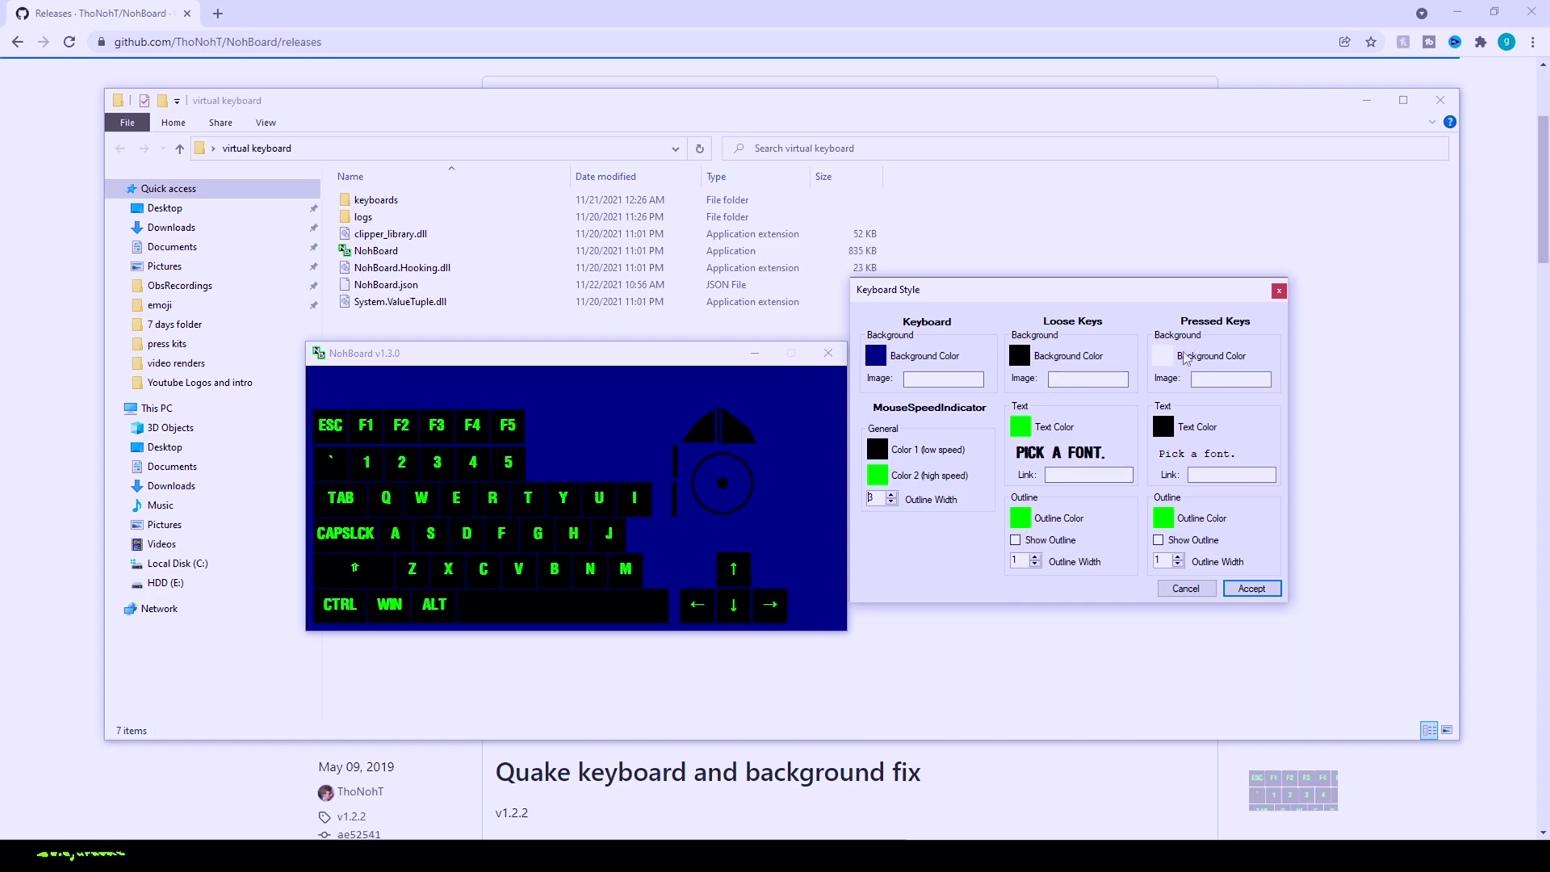
Step: Check the Q key's pressed look and set the pressed keys' background color to muted teal
key("q")
left_click(1163, 357)
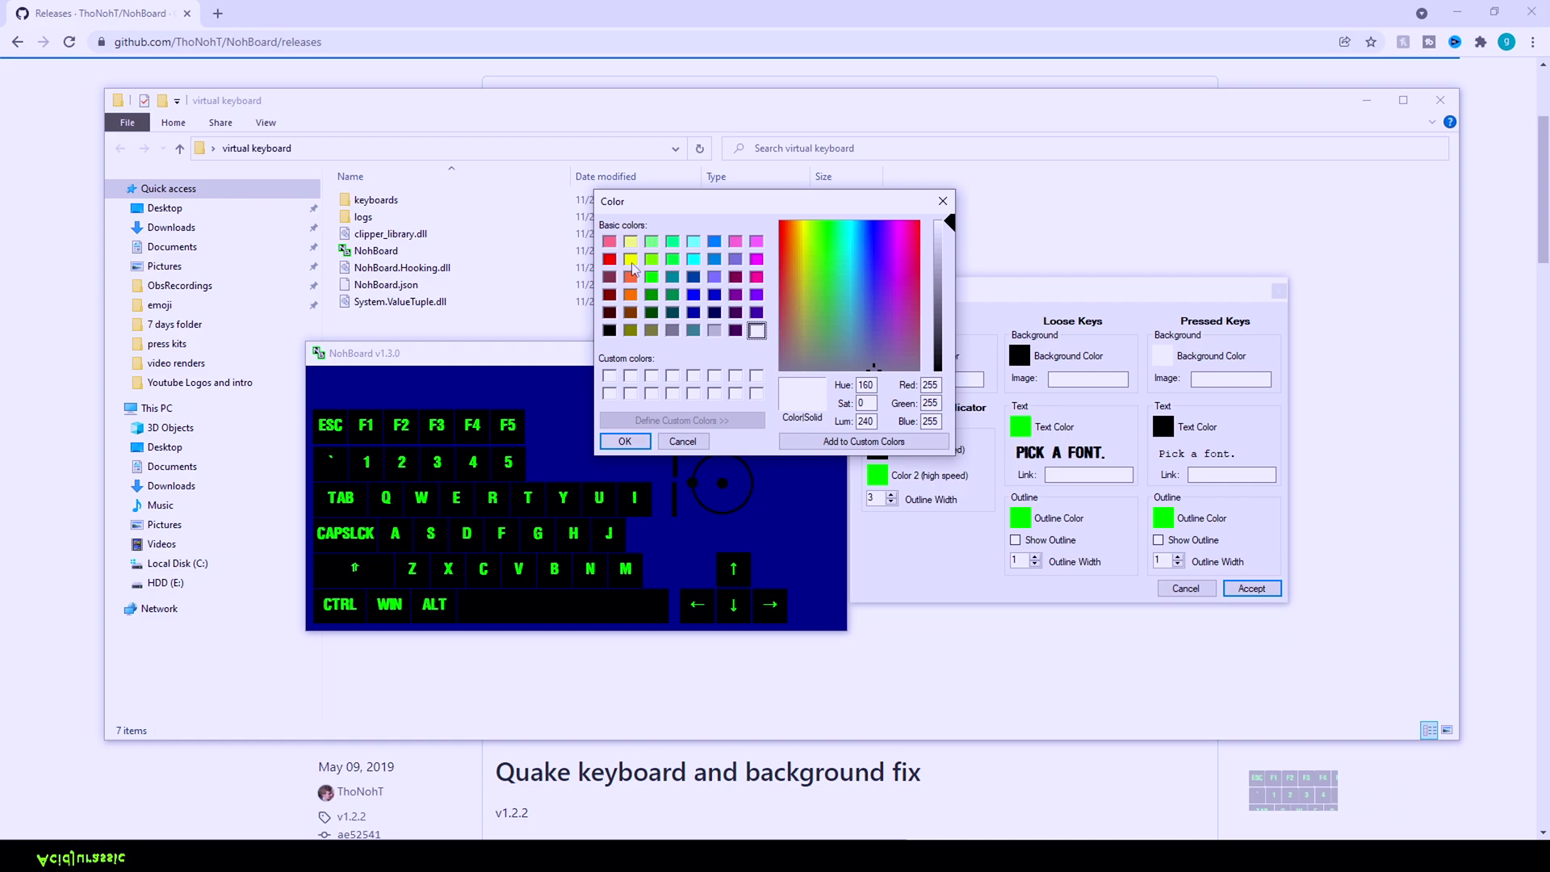
left_click(698, 331)
left_click(624, 441)
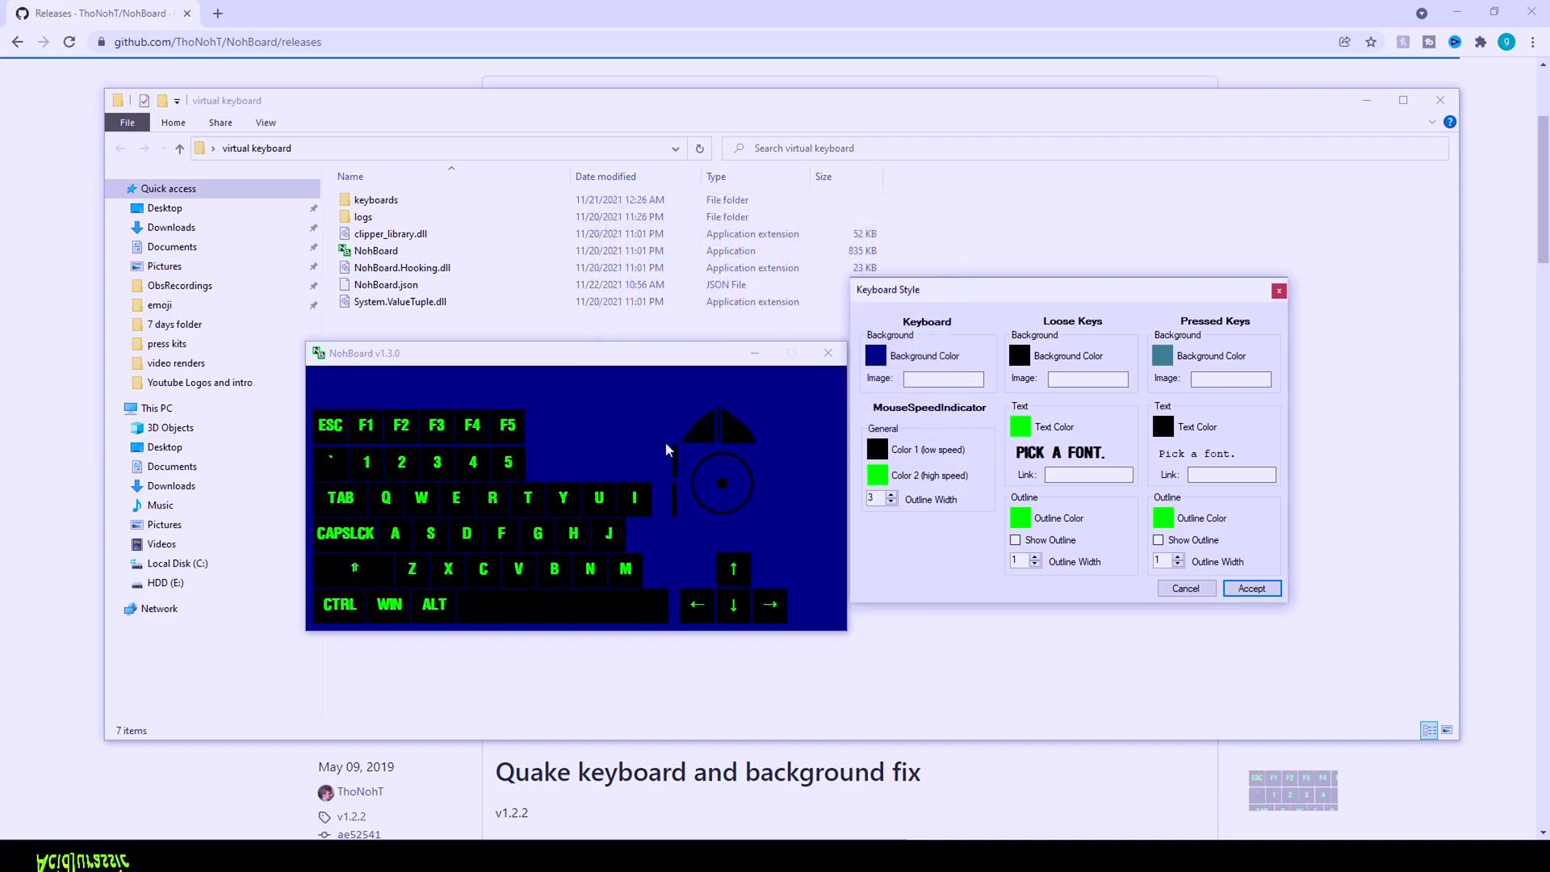
Step: Set the pressed keys' text color to dark green (RGB 0, 128, 0)
left_click(1163, 426)
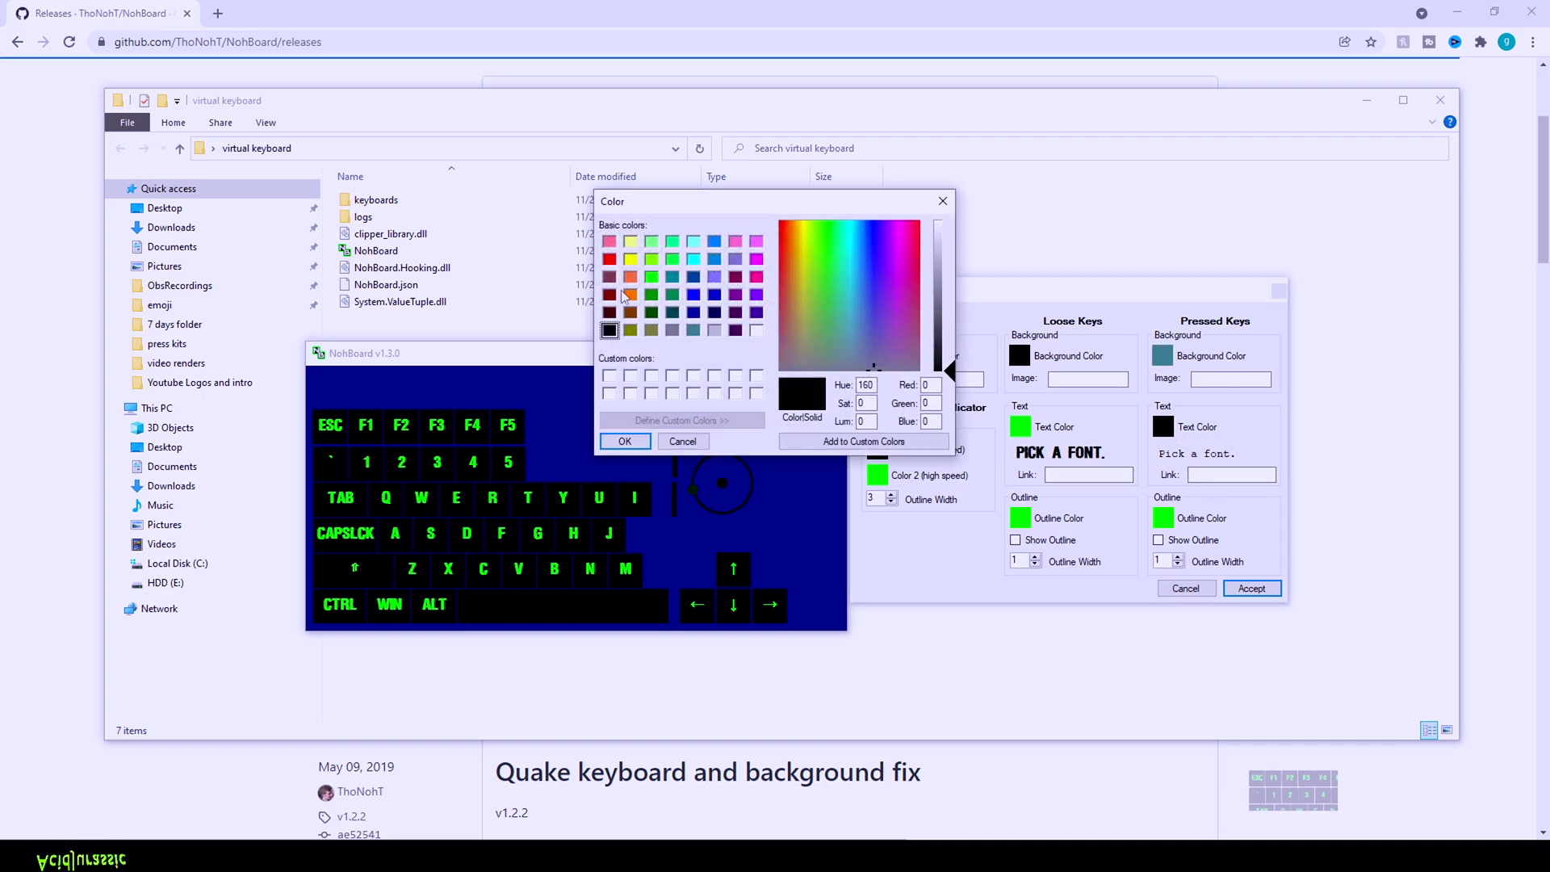
left_click(652, 295)
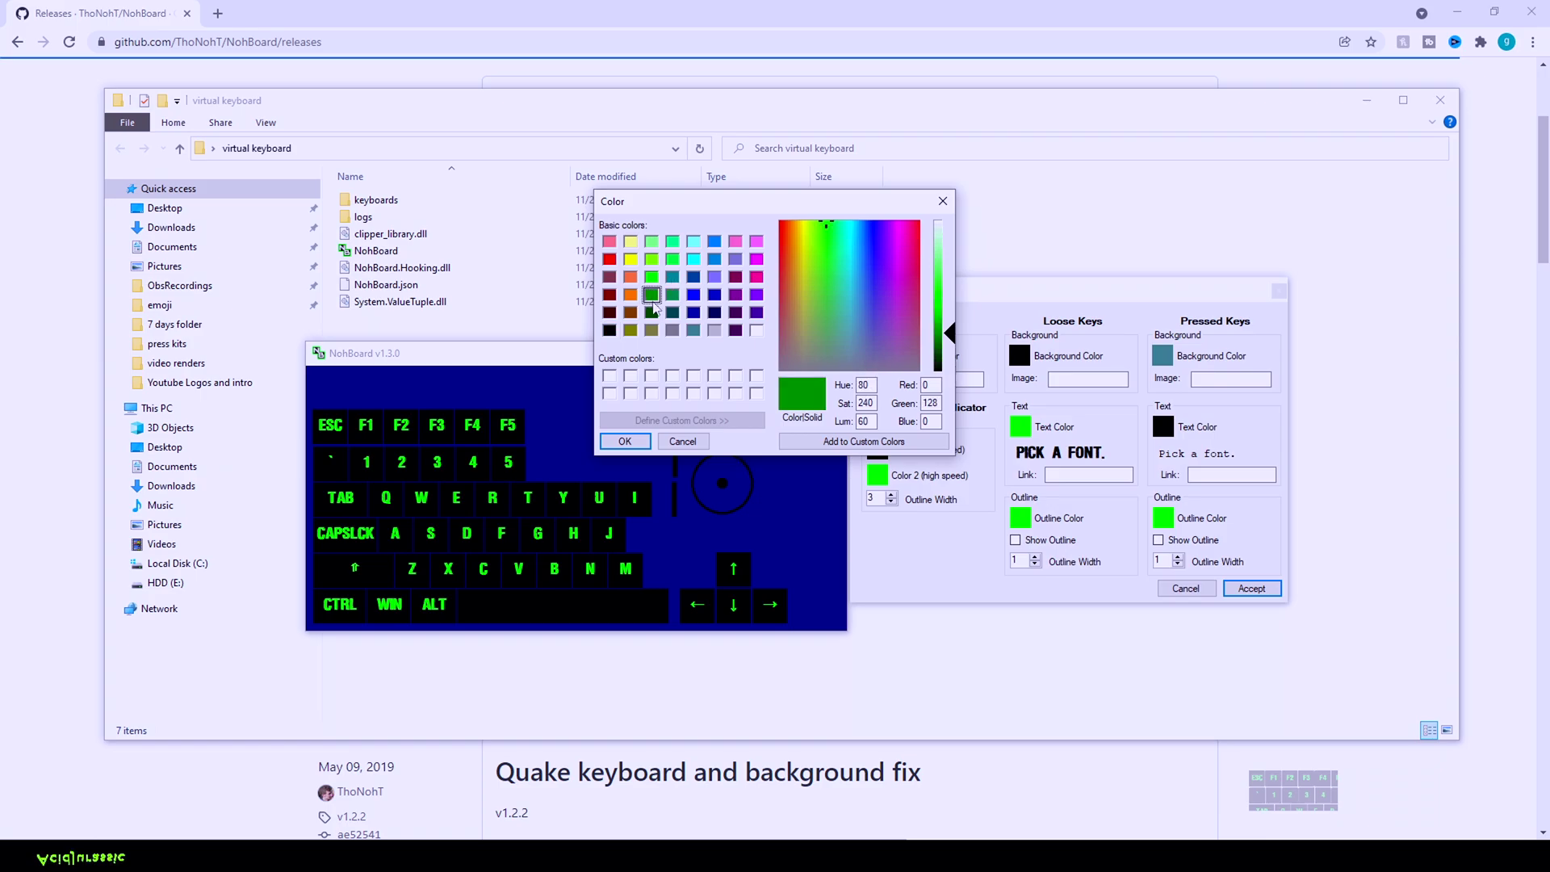
left_click(624, 441)
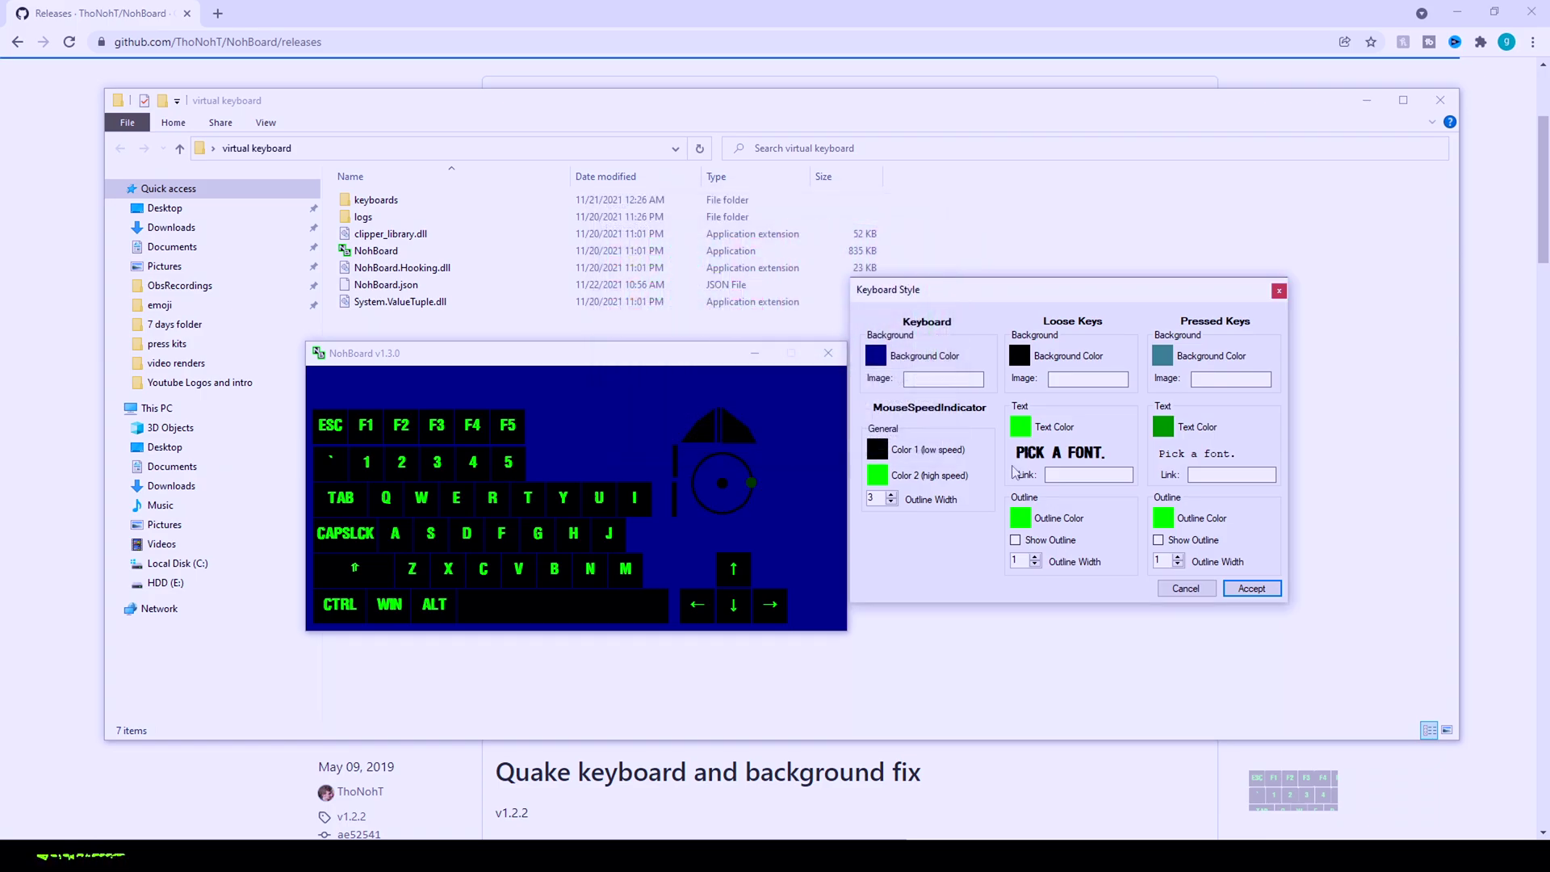
Step: Set the pressed keys' text color to bright green (RGB 0, 255, 0)
left_click(1163, 427)
left_click(651, 276)
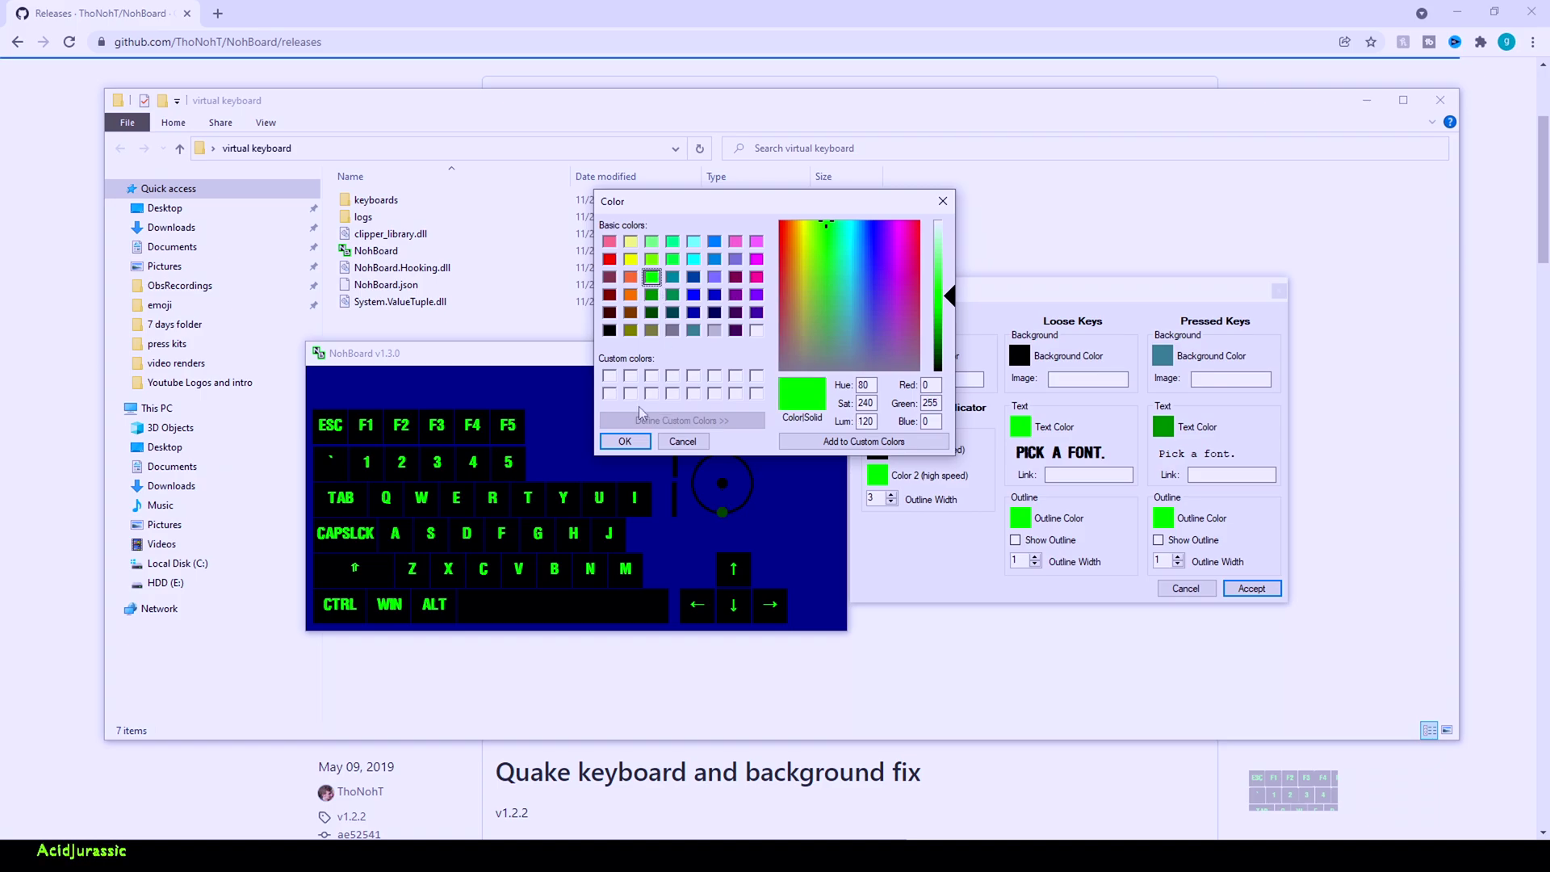
left_click(625, 440)
Step: Set the pressed keys' font to VIPER NORA, bold, size 12
left_click(1213, 457)
scroll(677, 299, "down", 15)
scroll(677, 299, "down", 15)
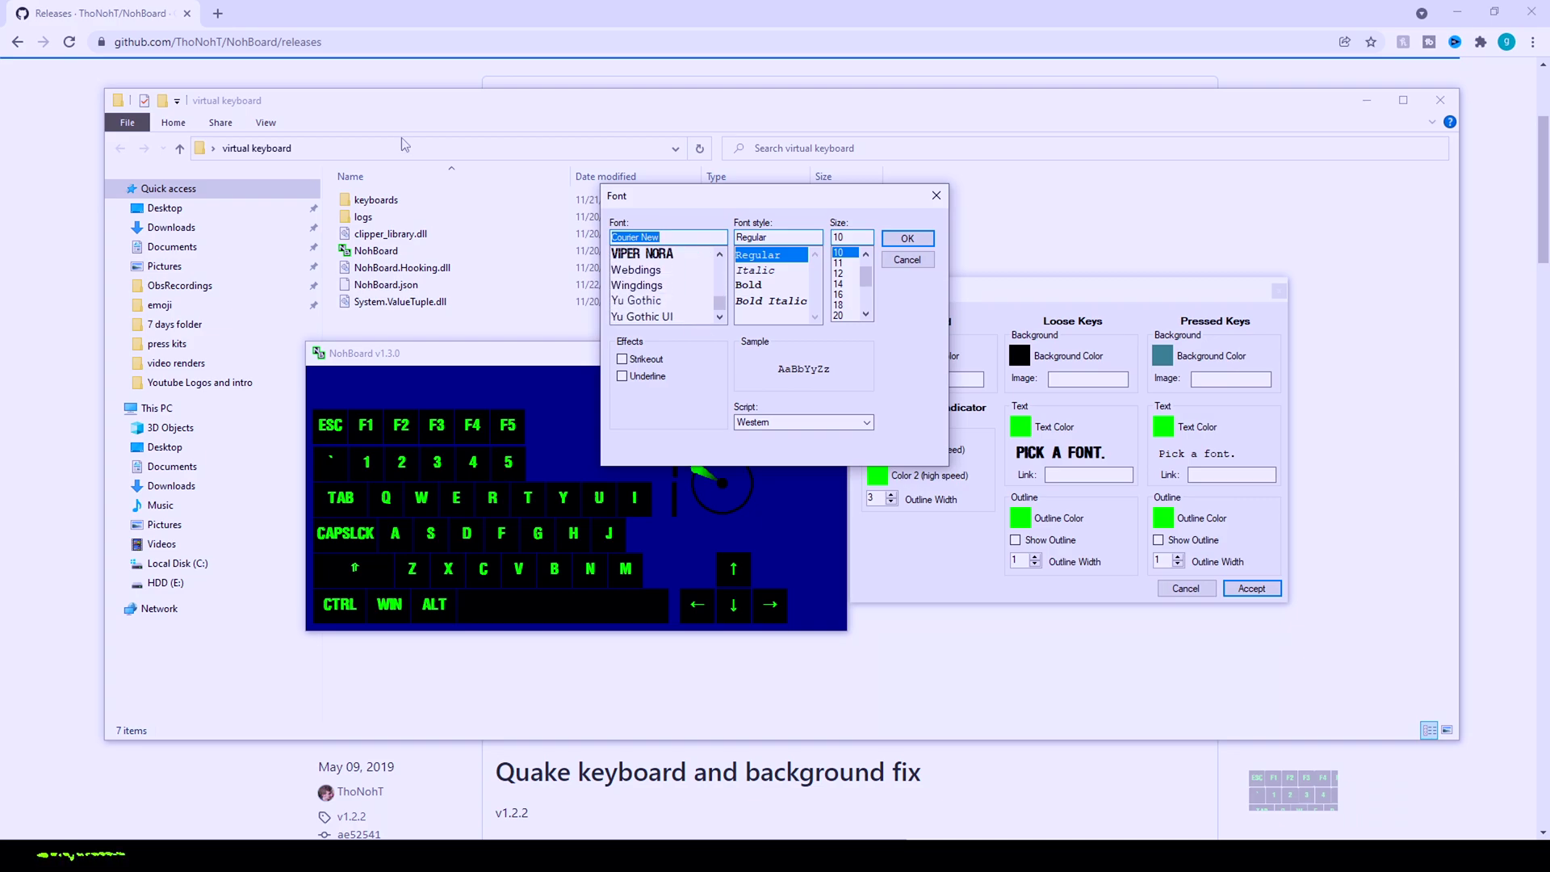
left_click(646, 254)
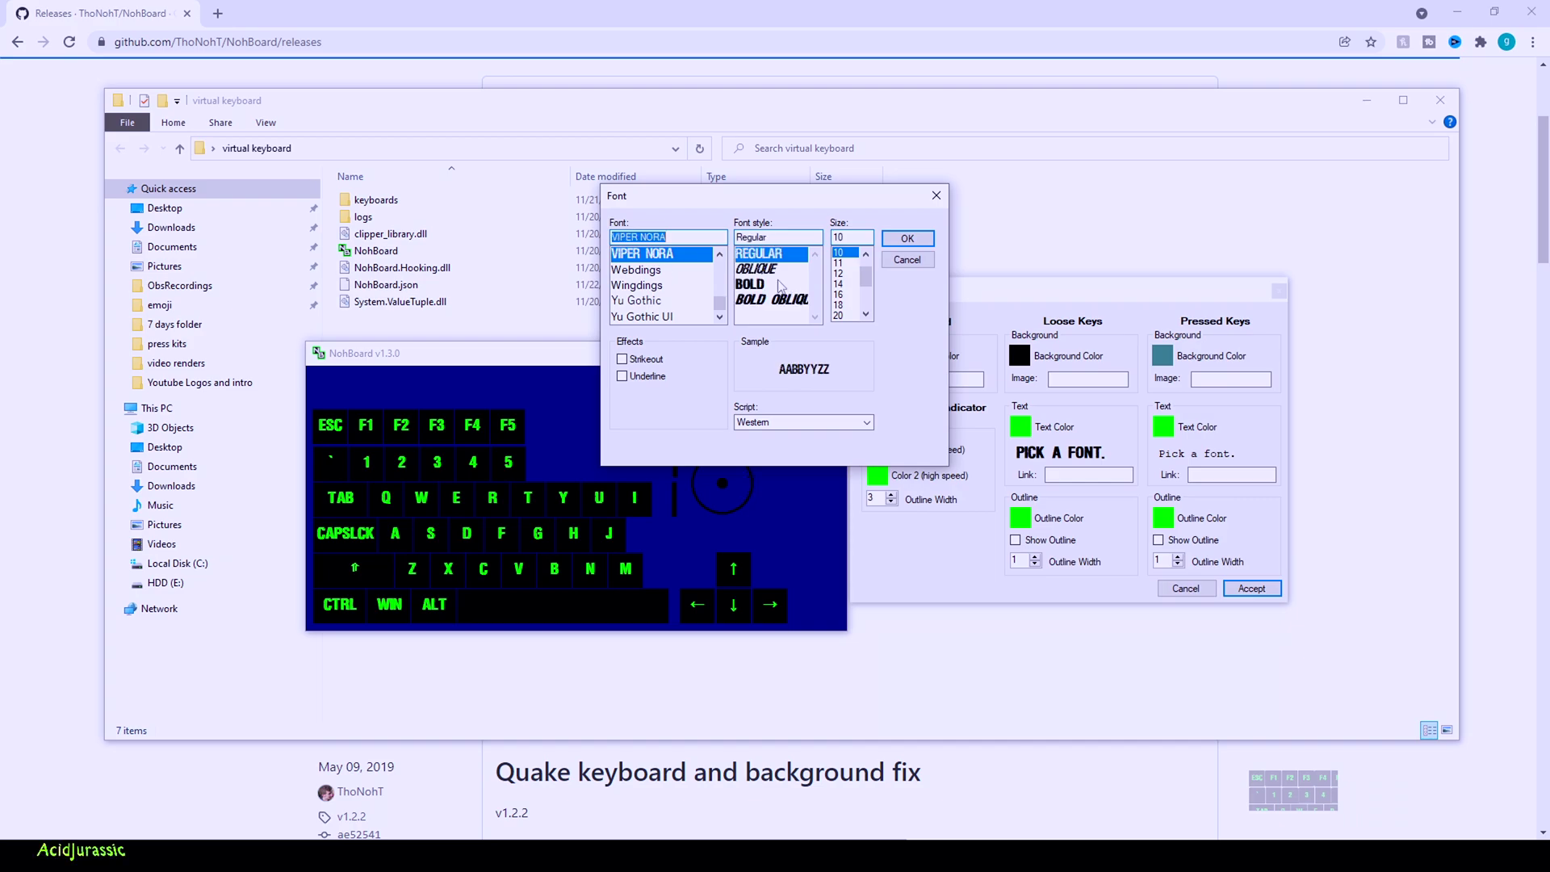
left_click(751, 284)
left_click(839, 273)
left_click(903, 240)
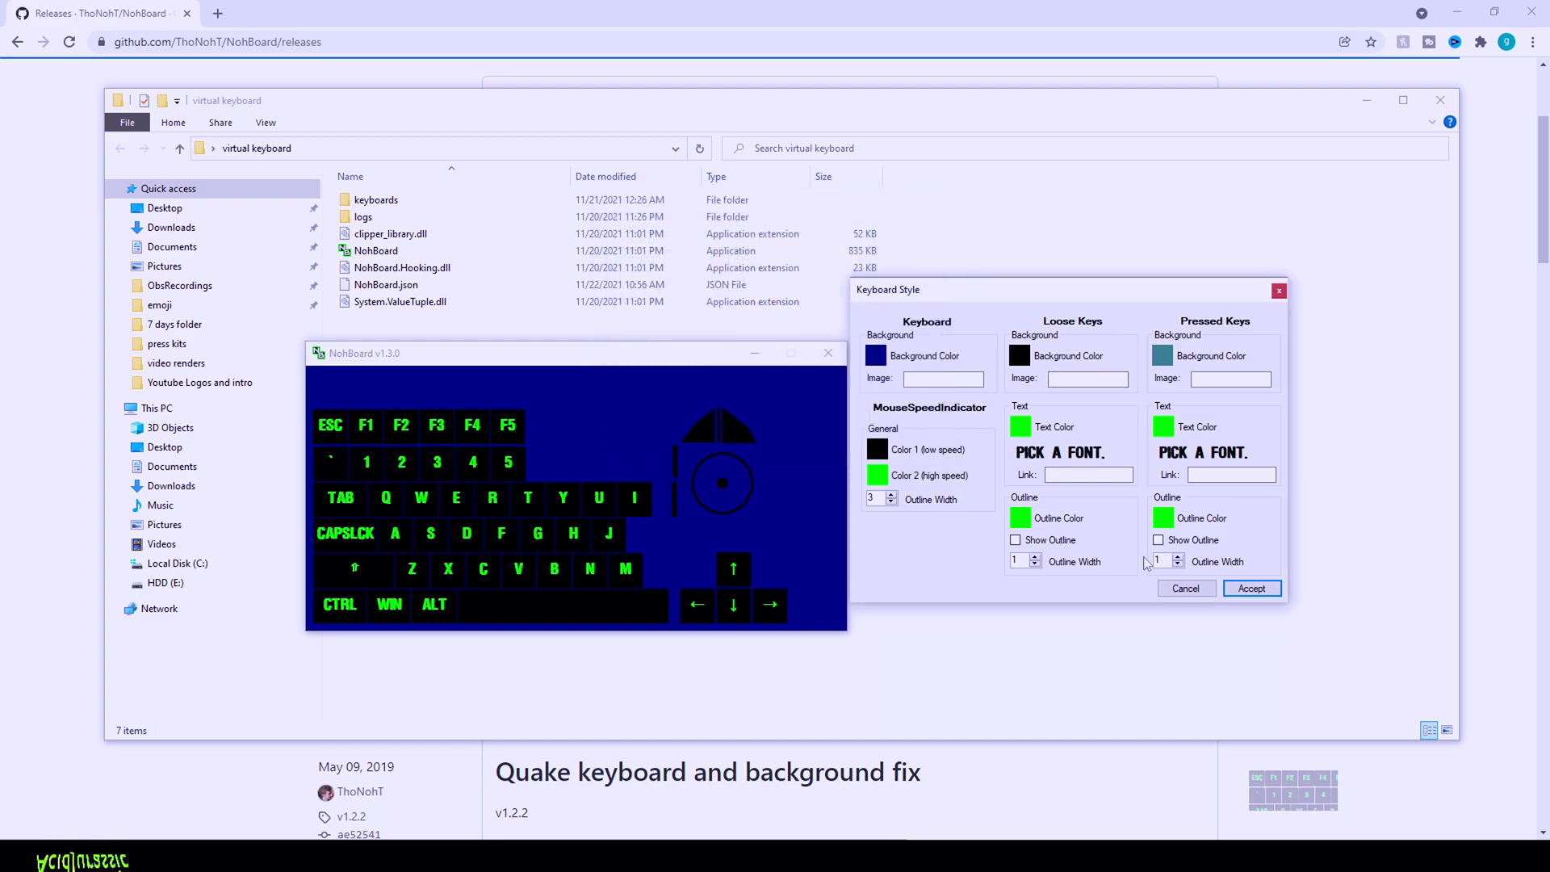
Step: Test the pressed style with the Q key and accept the keyboard style changes
key("q")
key("q")
key("q")
key("q")
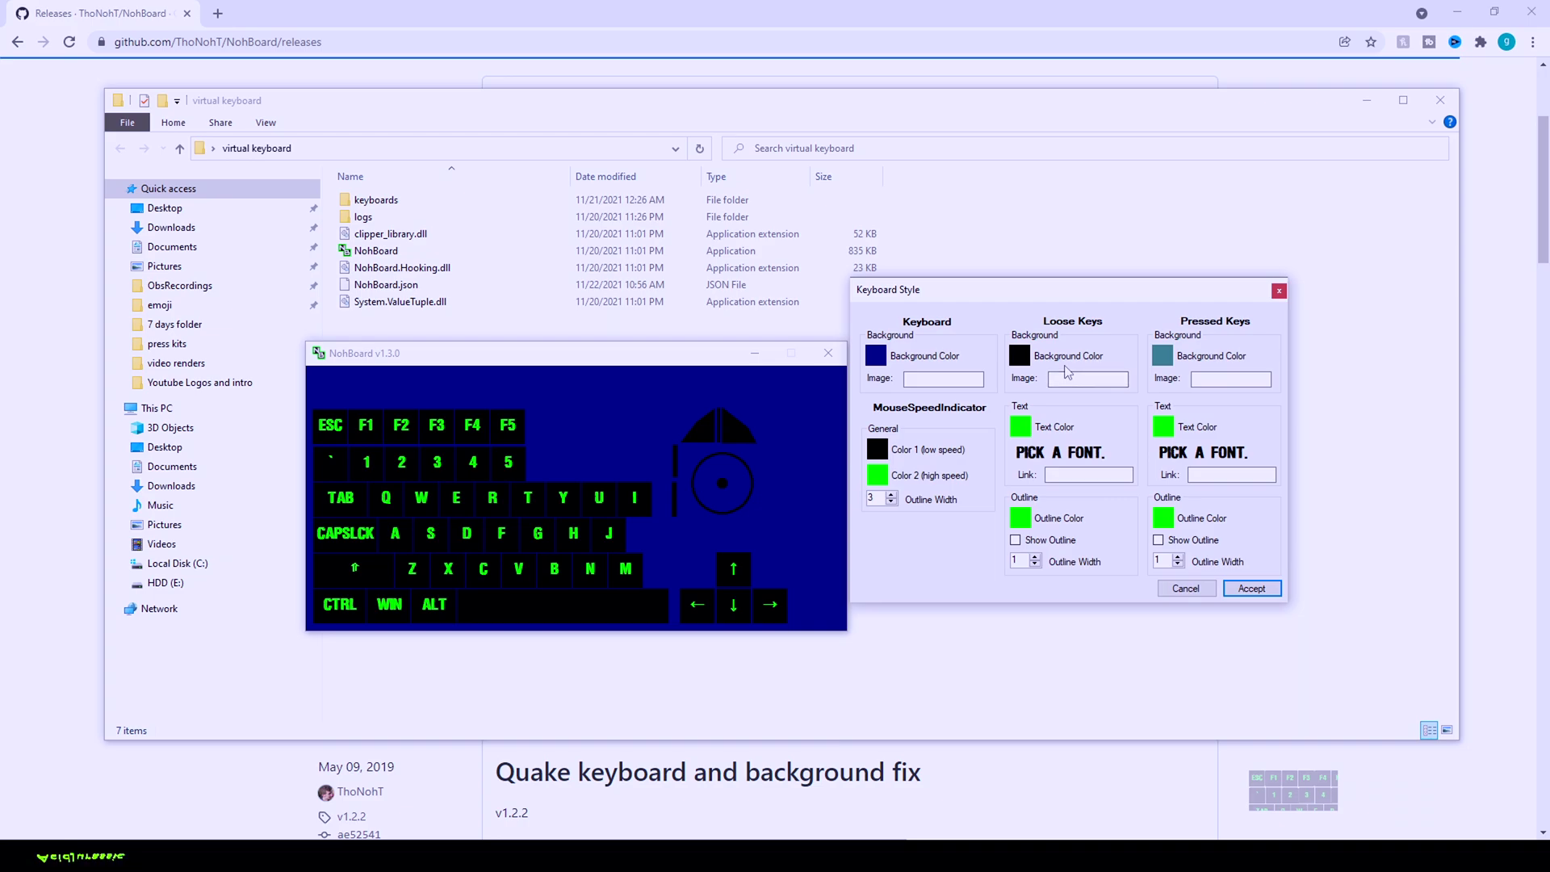
left_click(1251, 588)
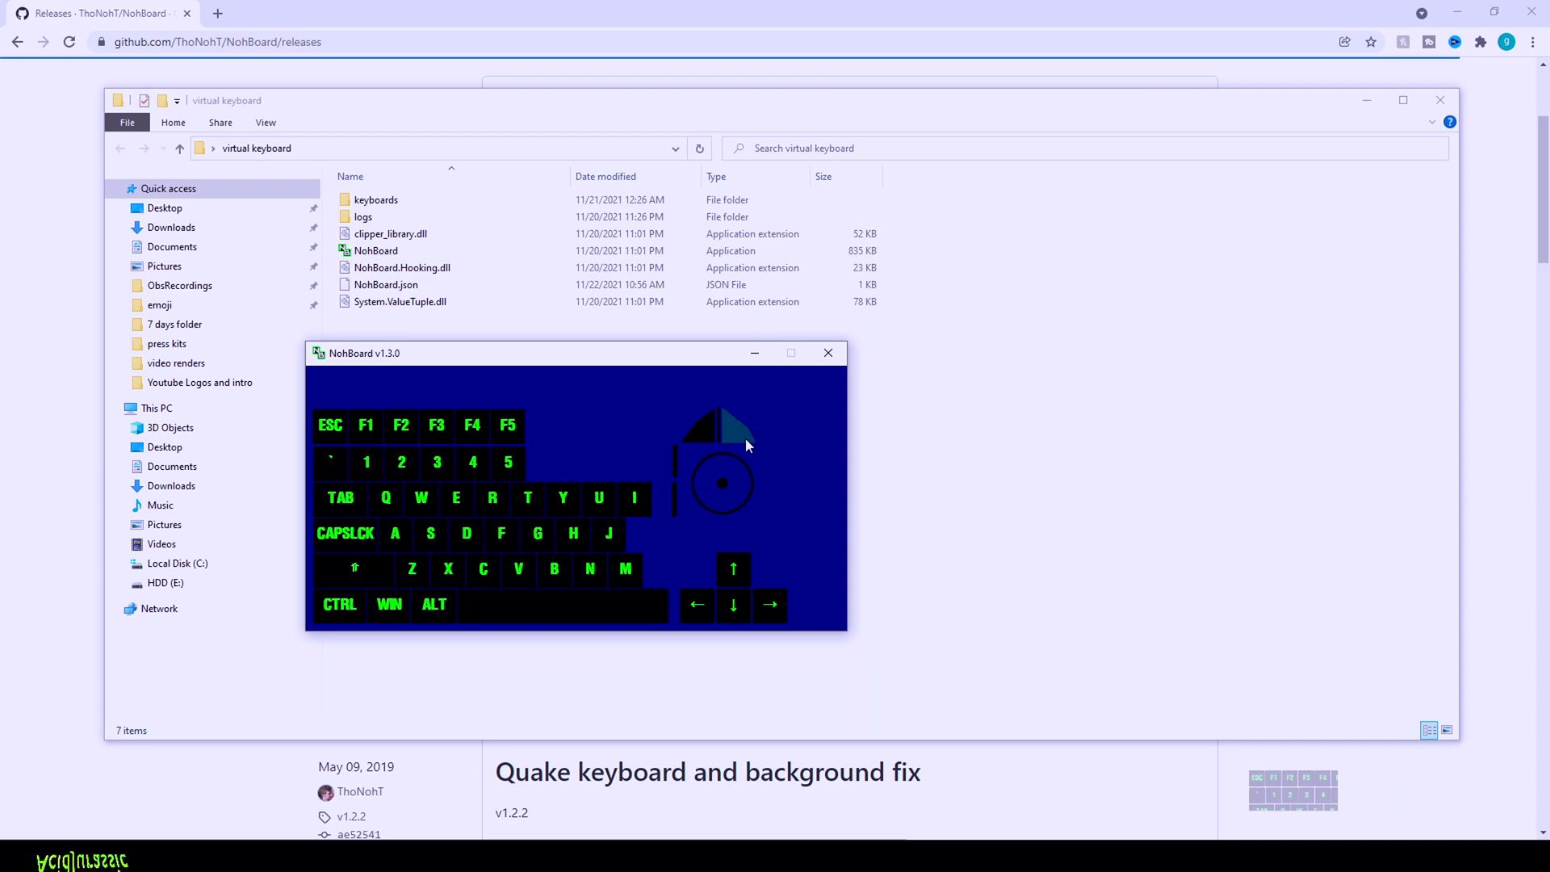
Step: Save the keyboard definition as FPSKeyboard under a new category named Jurassic
right_click(617, 394)
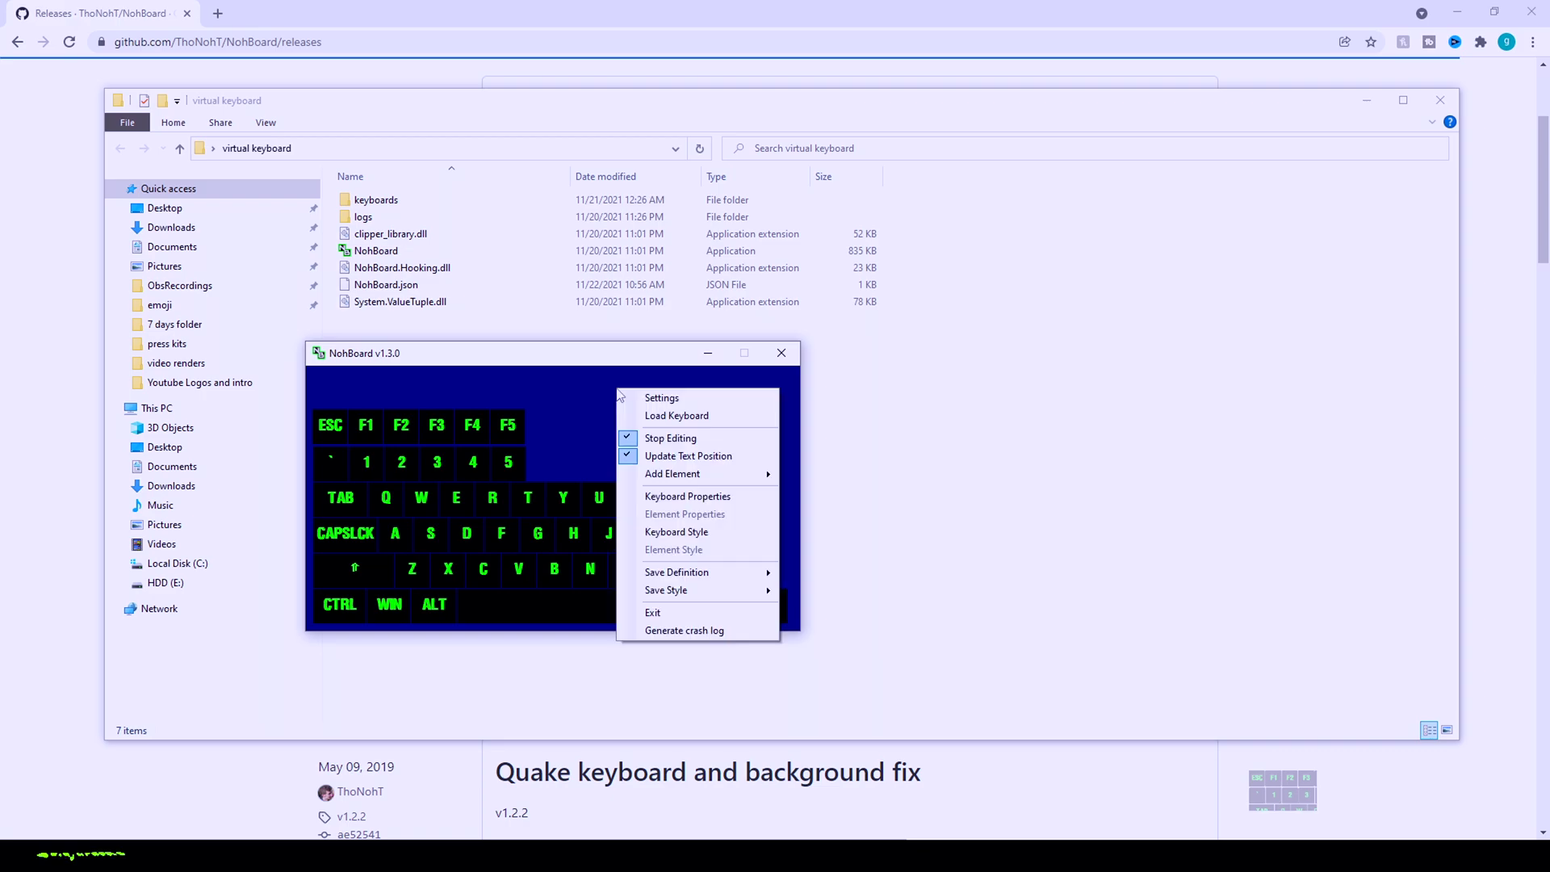
mouse_move(704, 578)
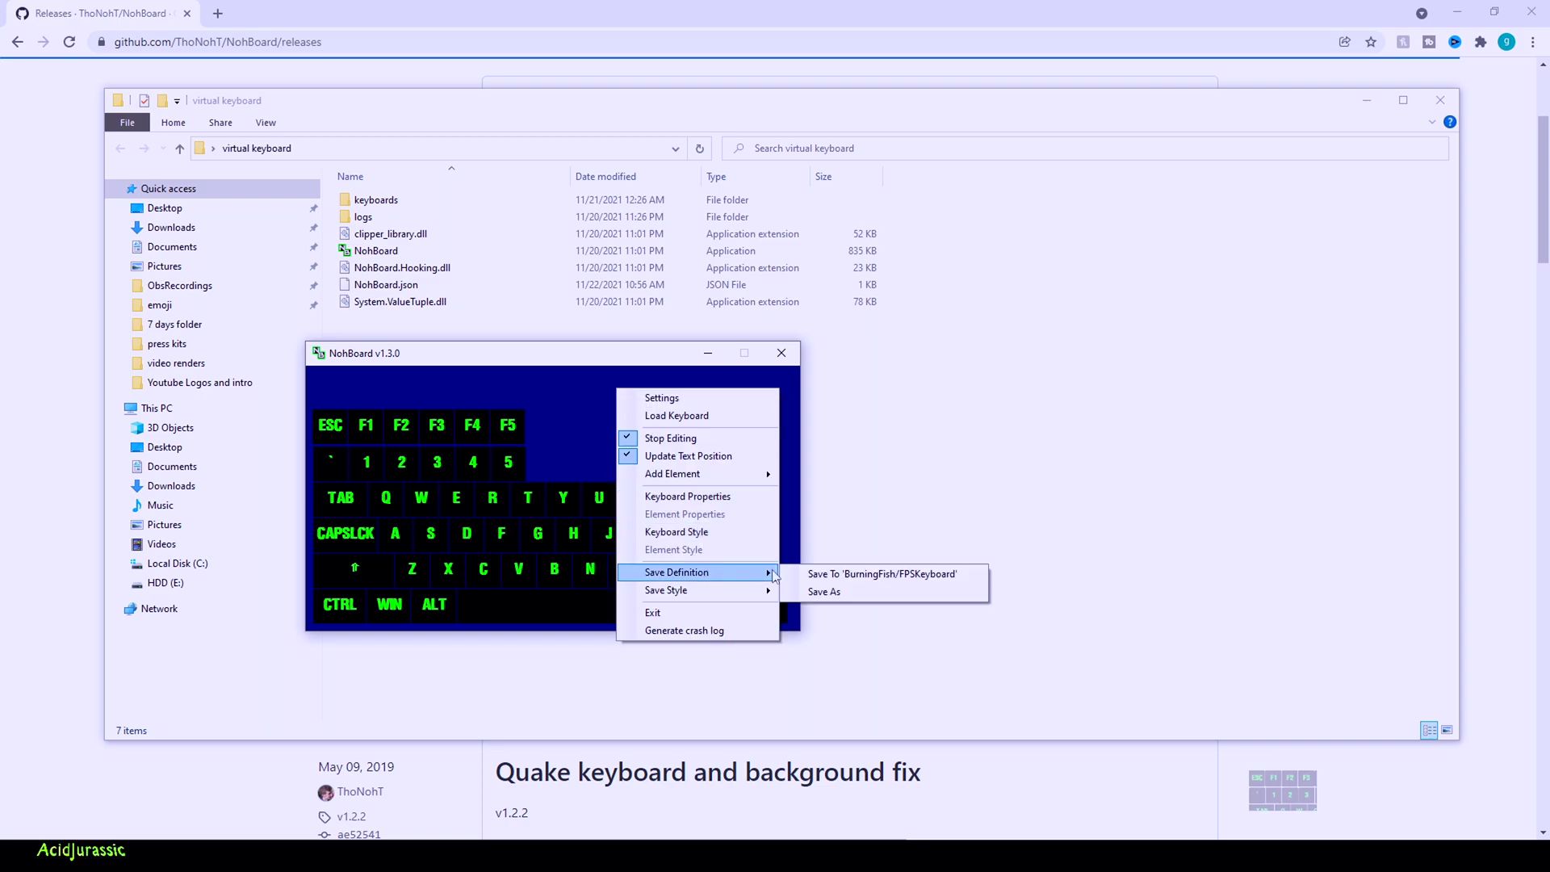
left_click(836, 593)
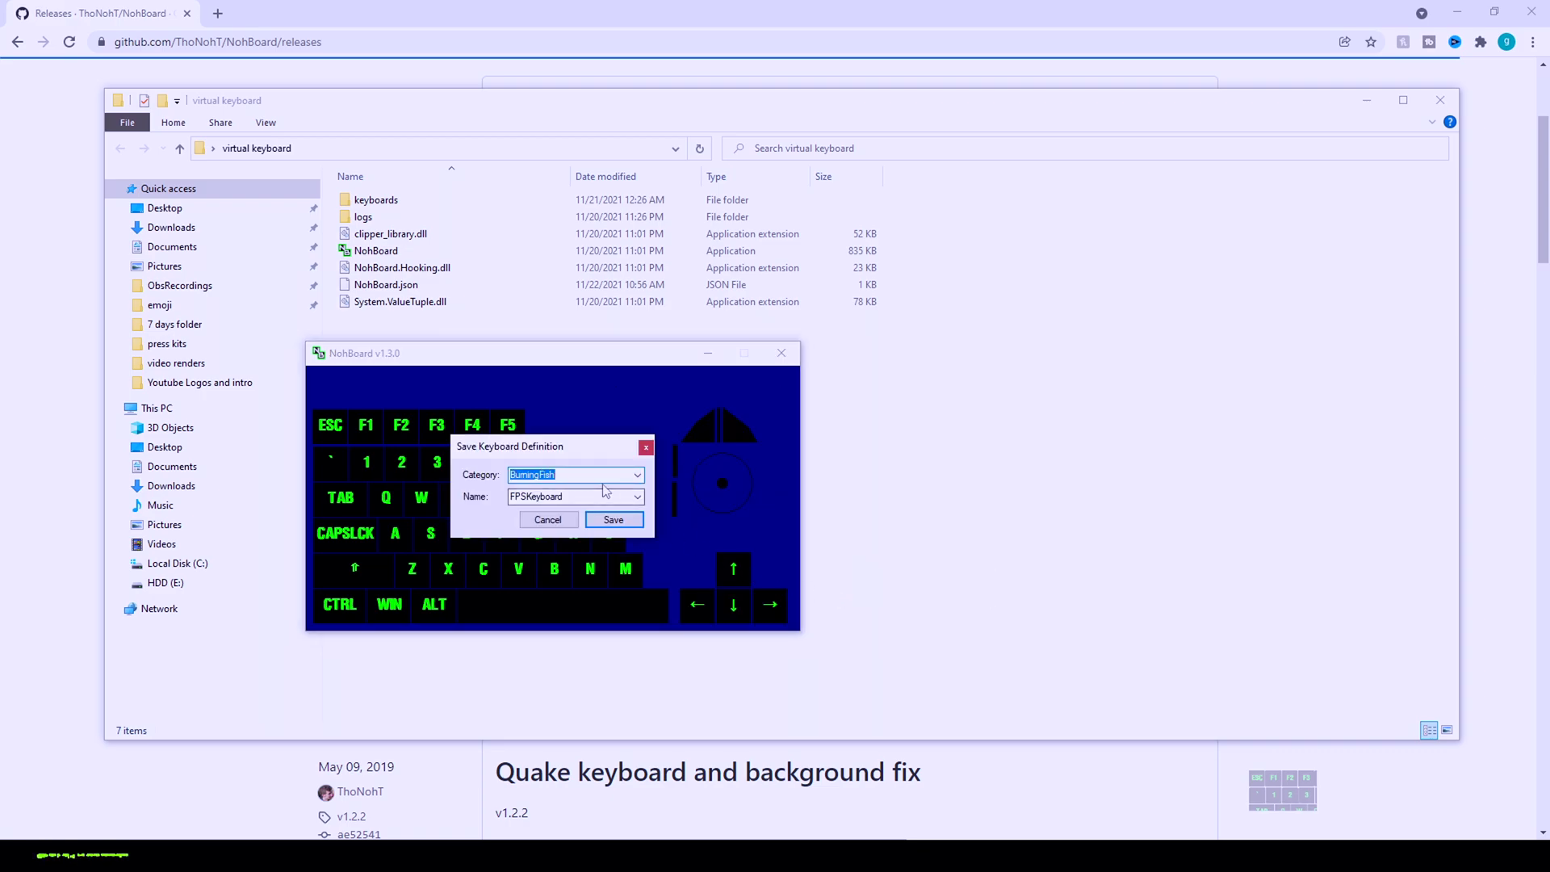
type("Ju")
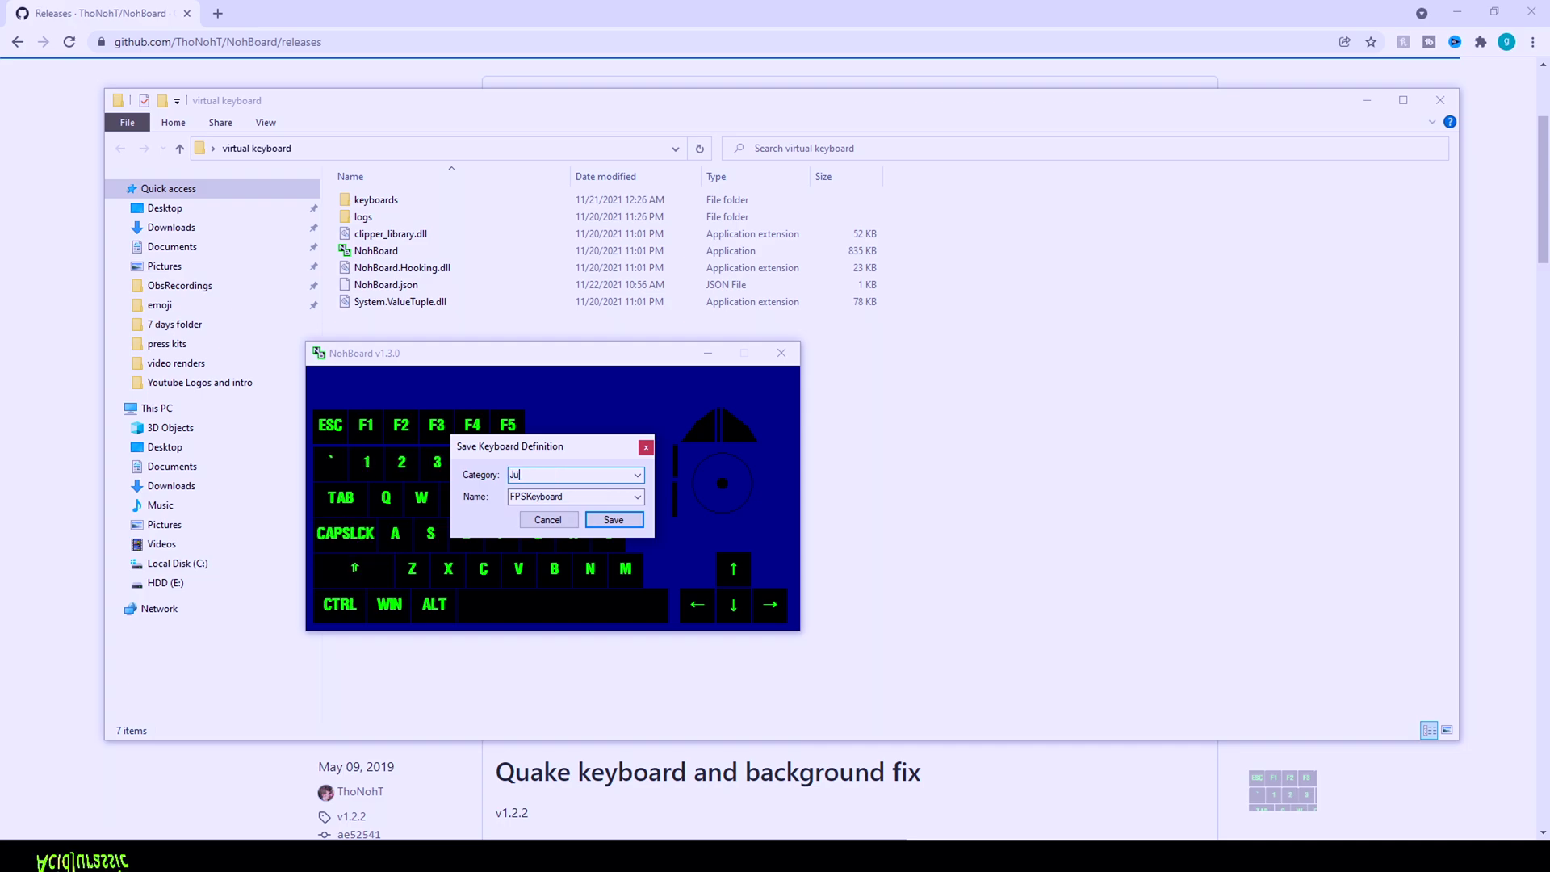
type("rassic")
left_click(614, 519)
Step: Save the keyboard style as a global style named Jurassic
right_click(622, 425)
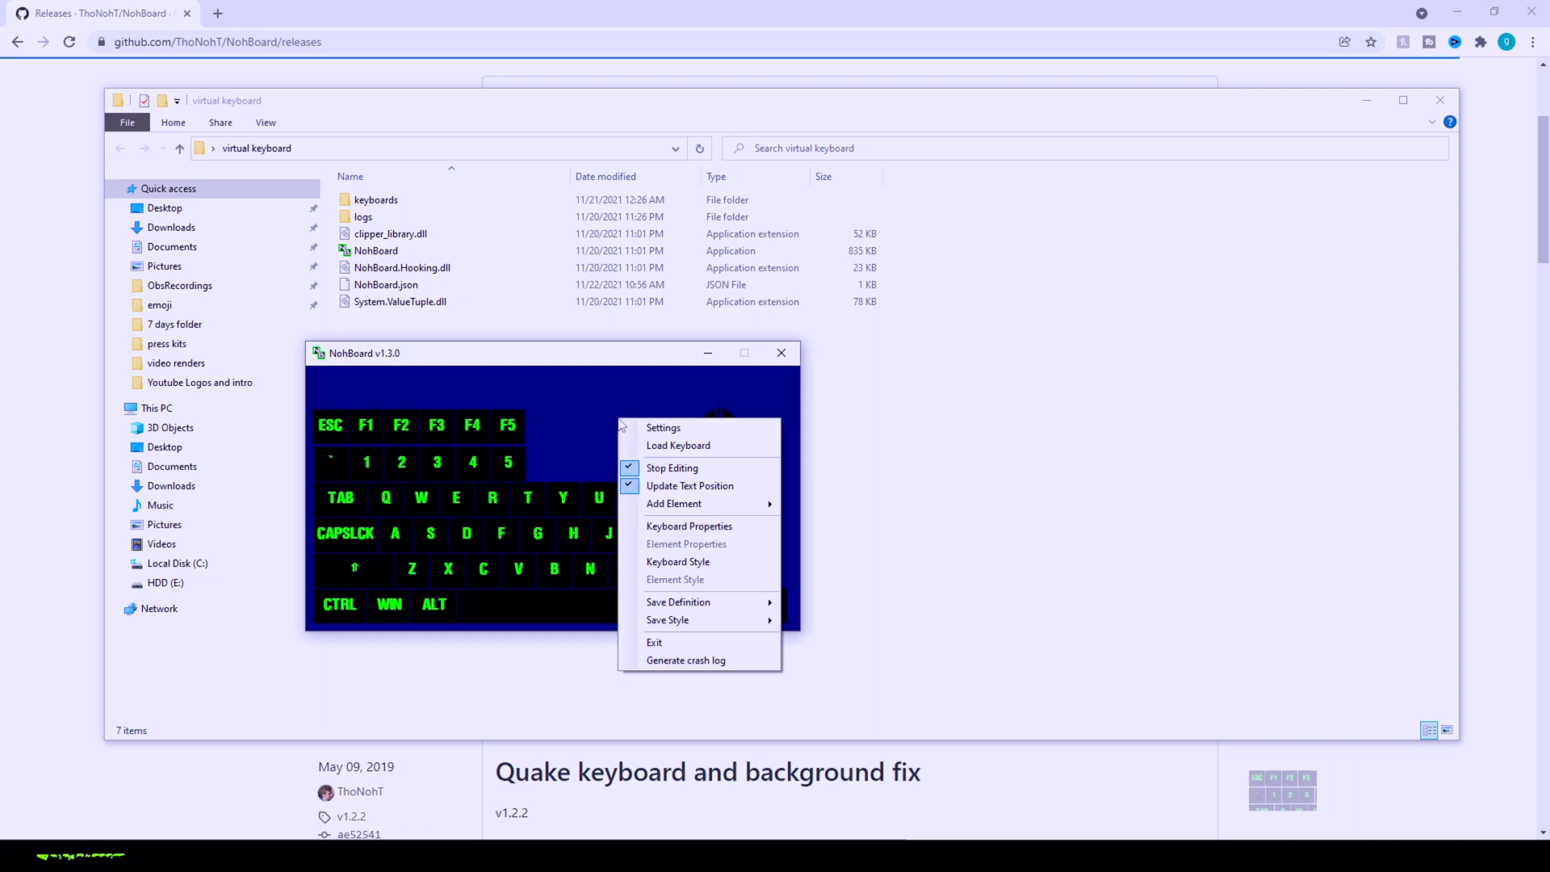
mouse_move(702, 622)
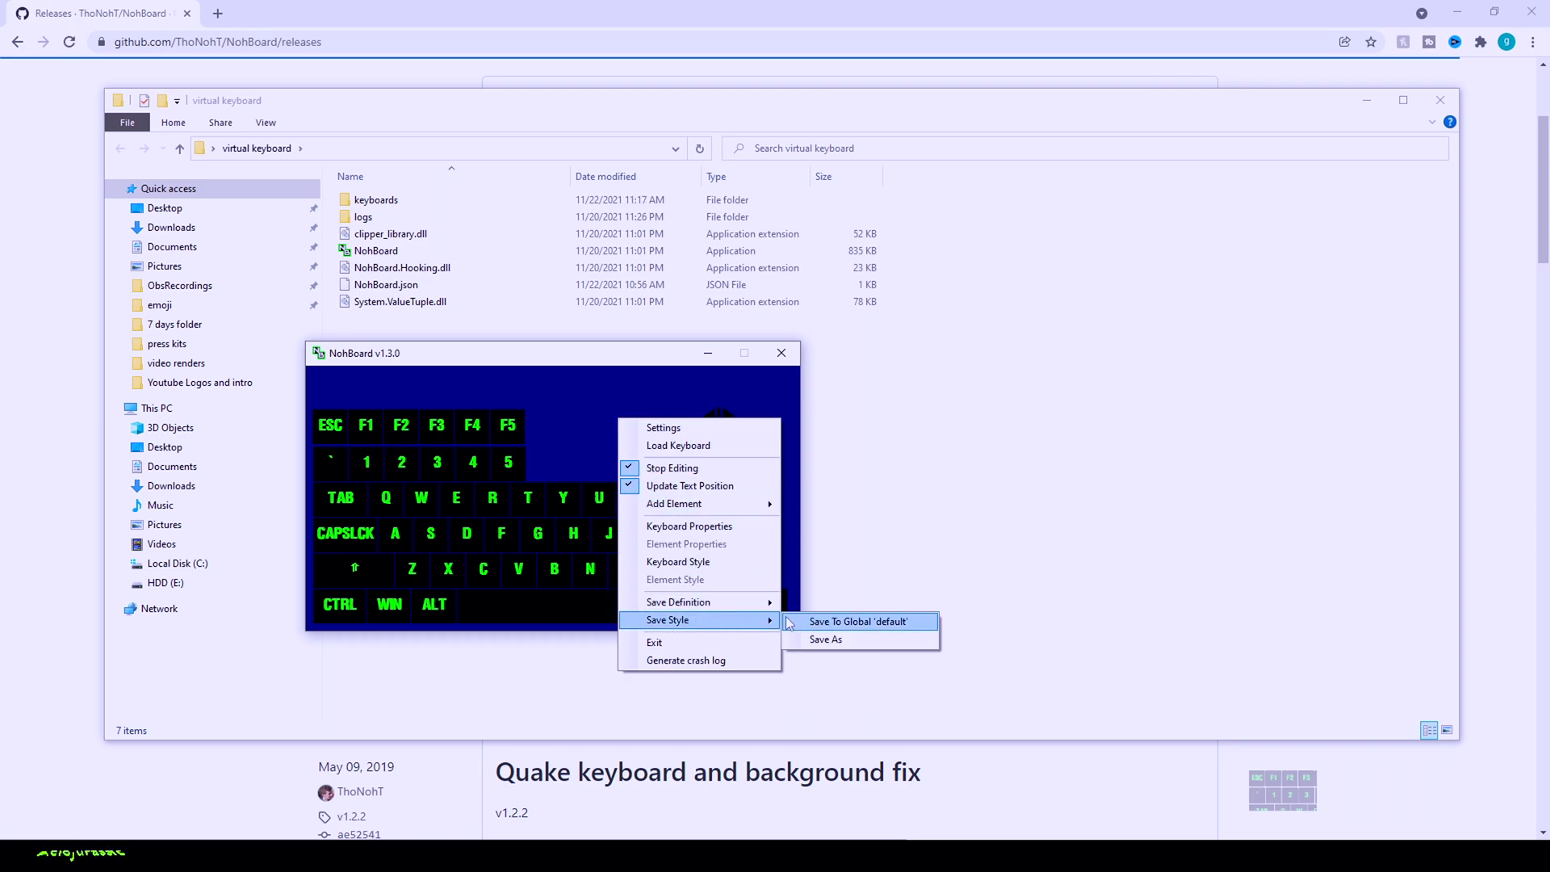
left_click(826, 640)
left_click(639, 479)
left_click(641, 482)
type("Jurassic")
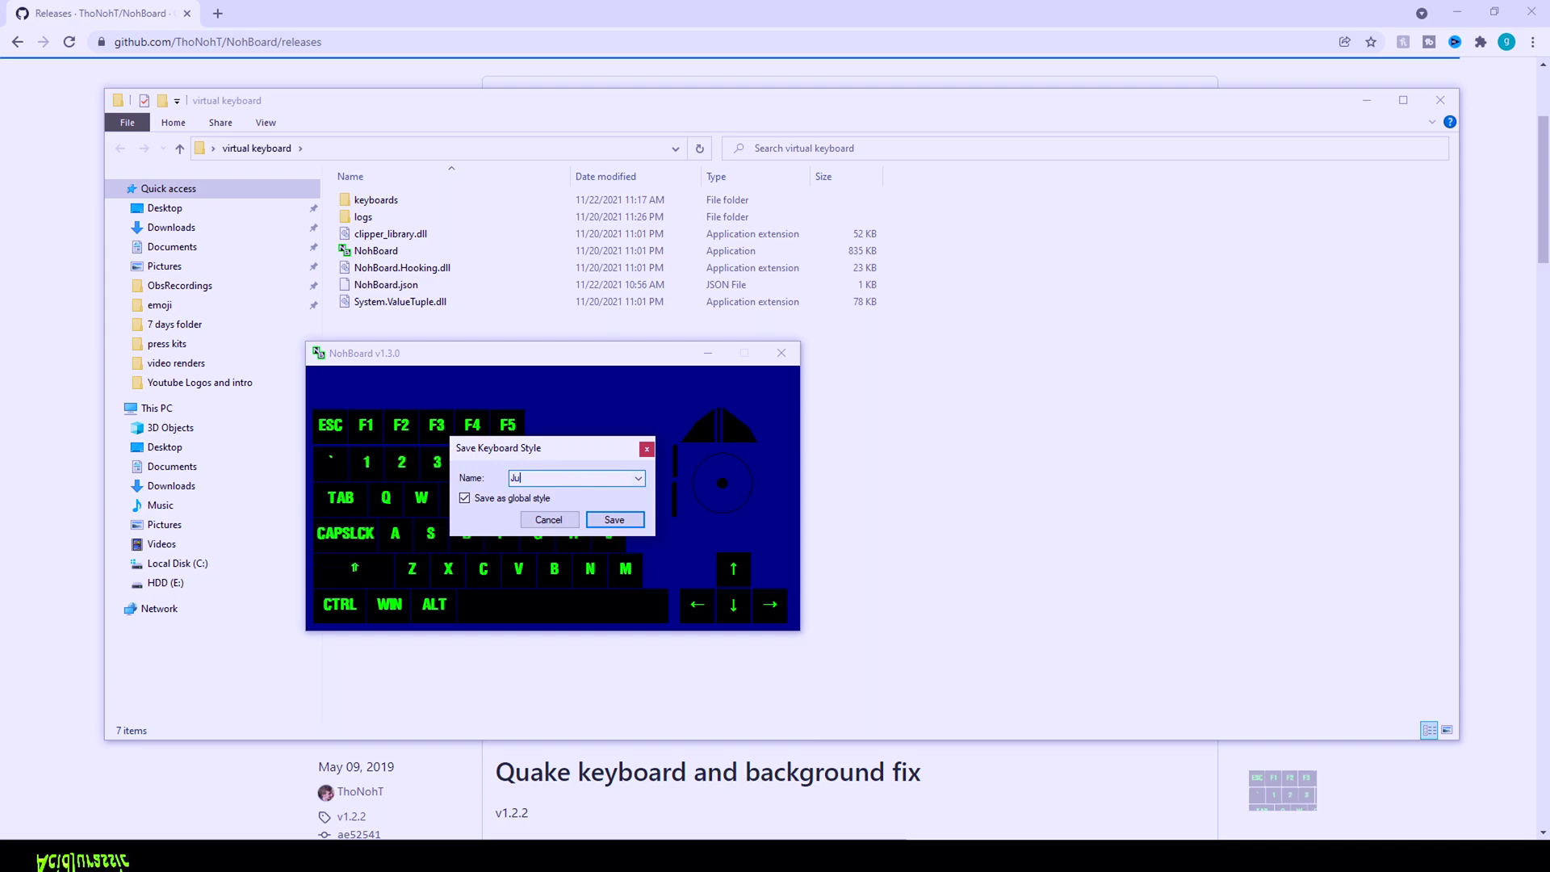
left_click(615, 519)
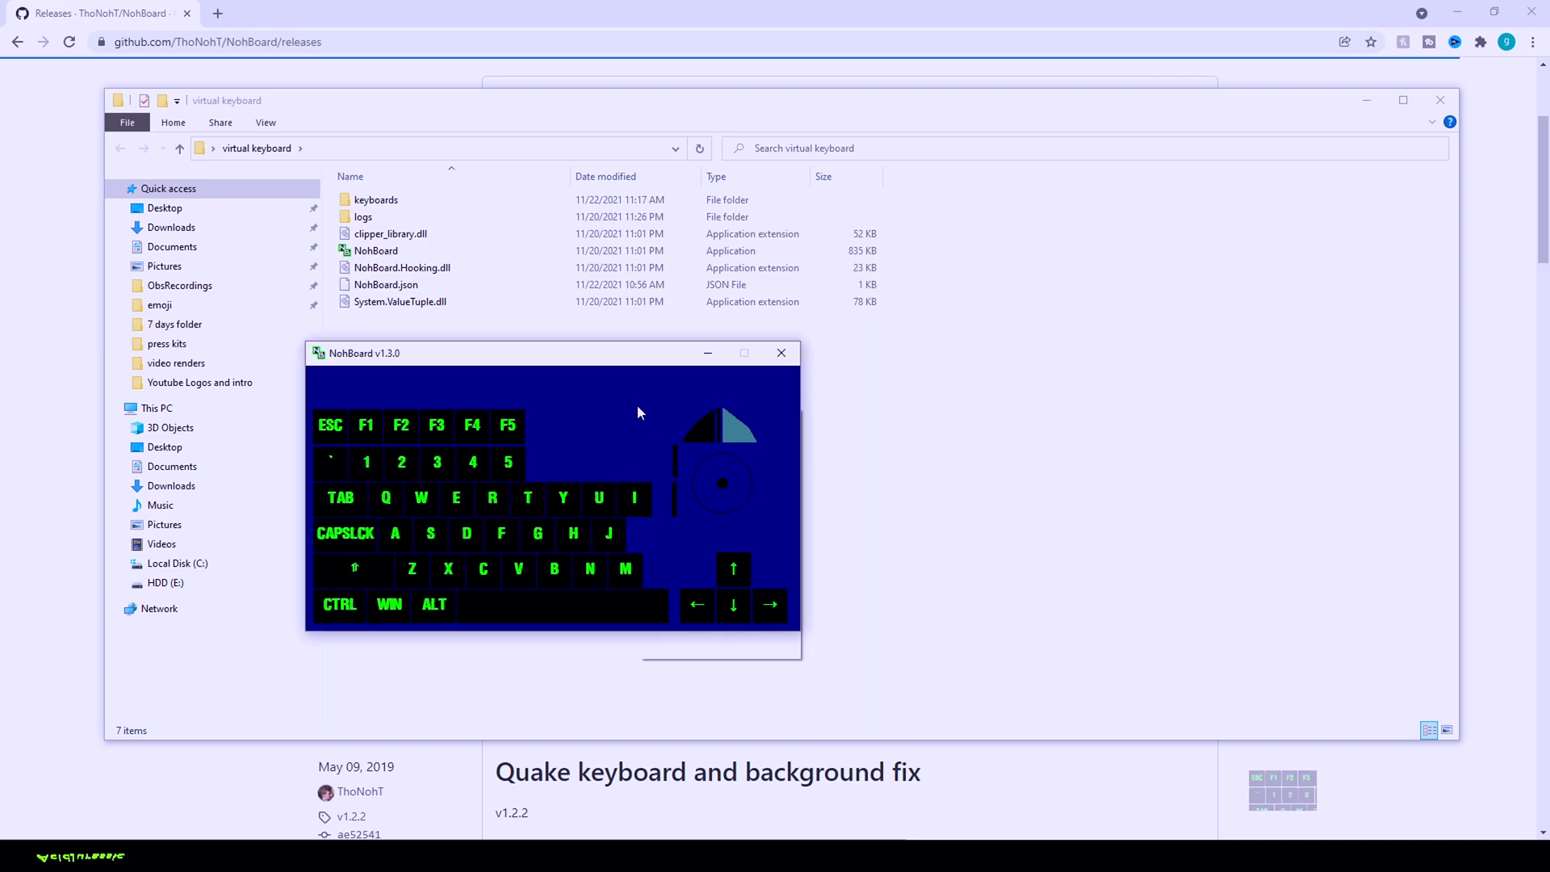
Step: Compare the global default and Jurassic styles on the Jurassic category's FPSKeyboard layout, leaving the Jurassic style loaded
right_click(636, 404)
left_click(691, 435)
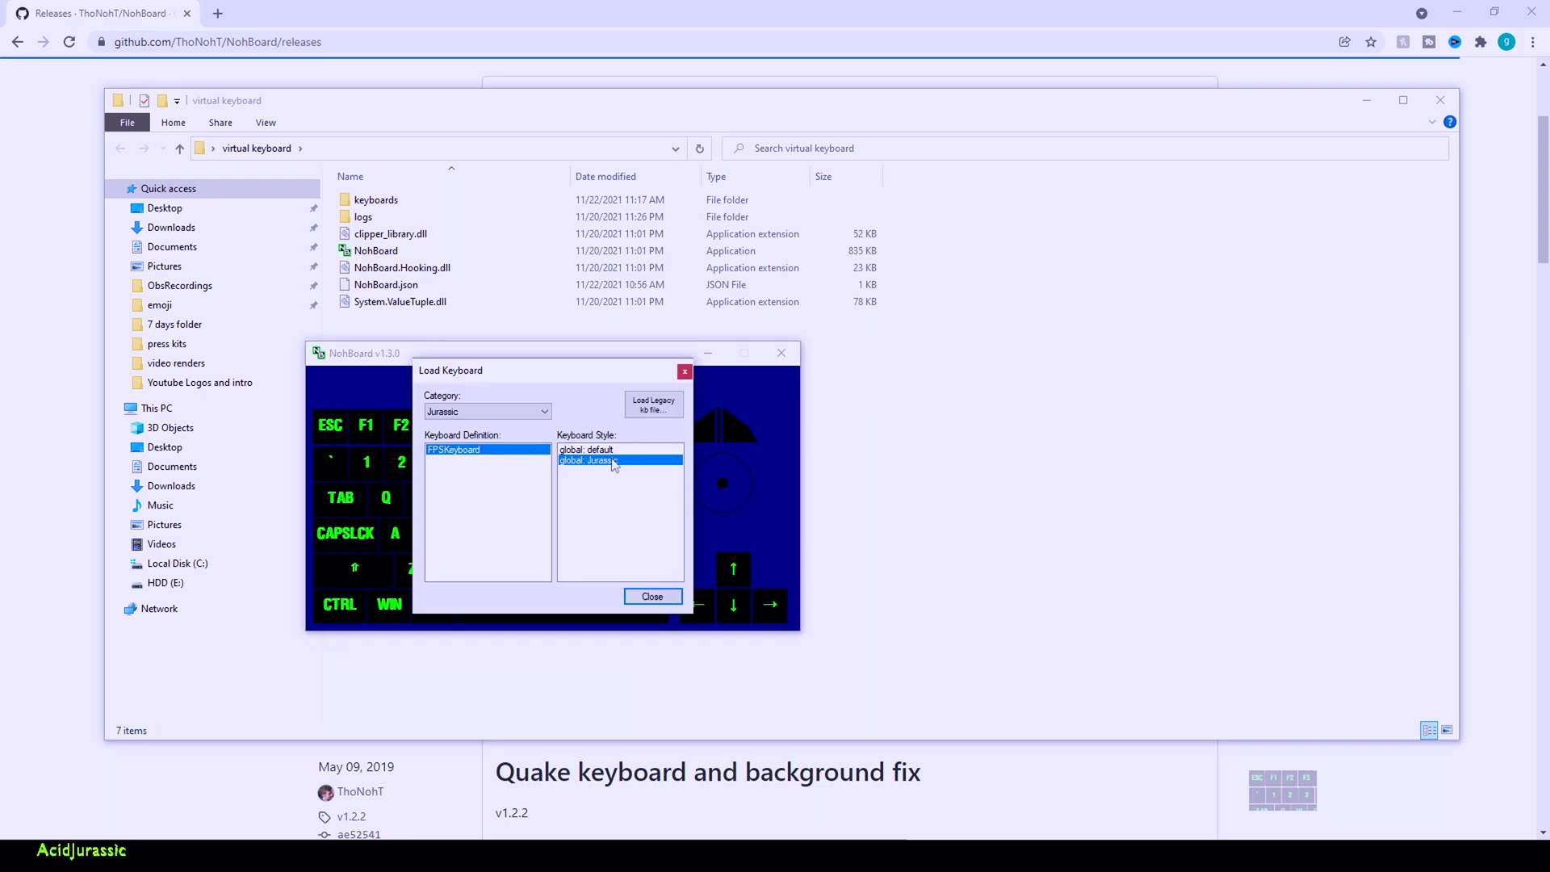
left_click_drag(592, 370, 1095, 325)
left_click(959, 368)
left_click(959, 369)
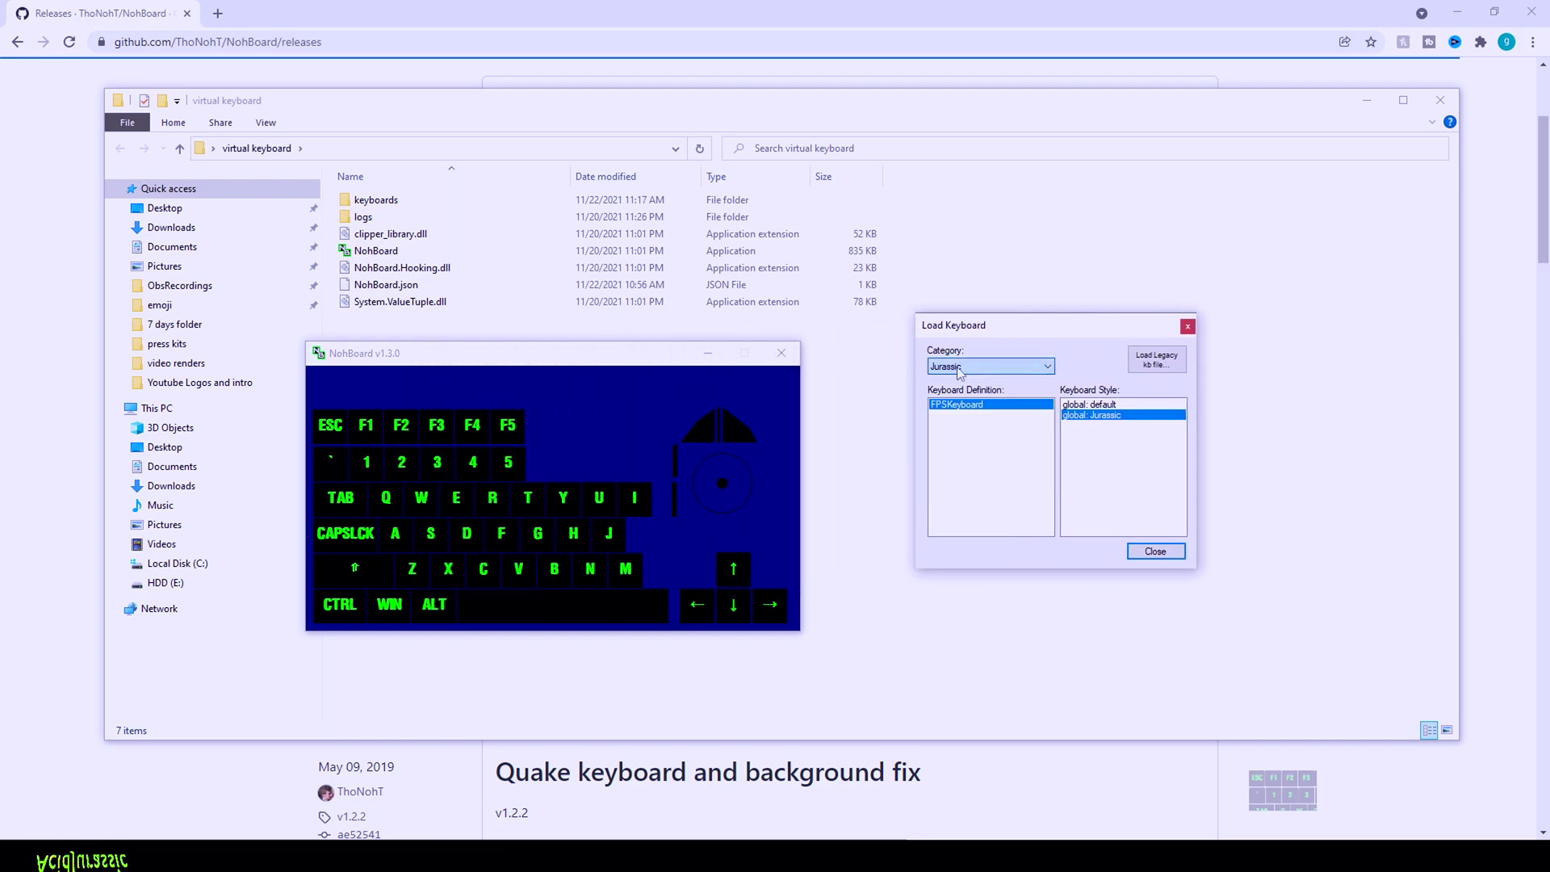
left_click(1088, 405)
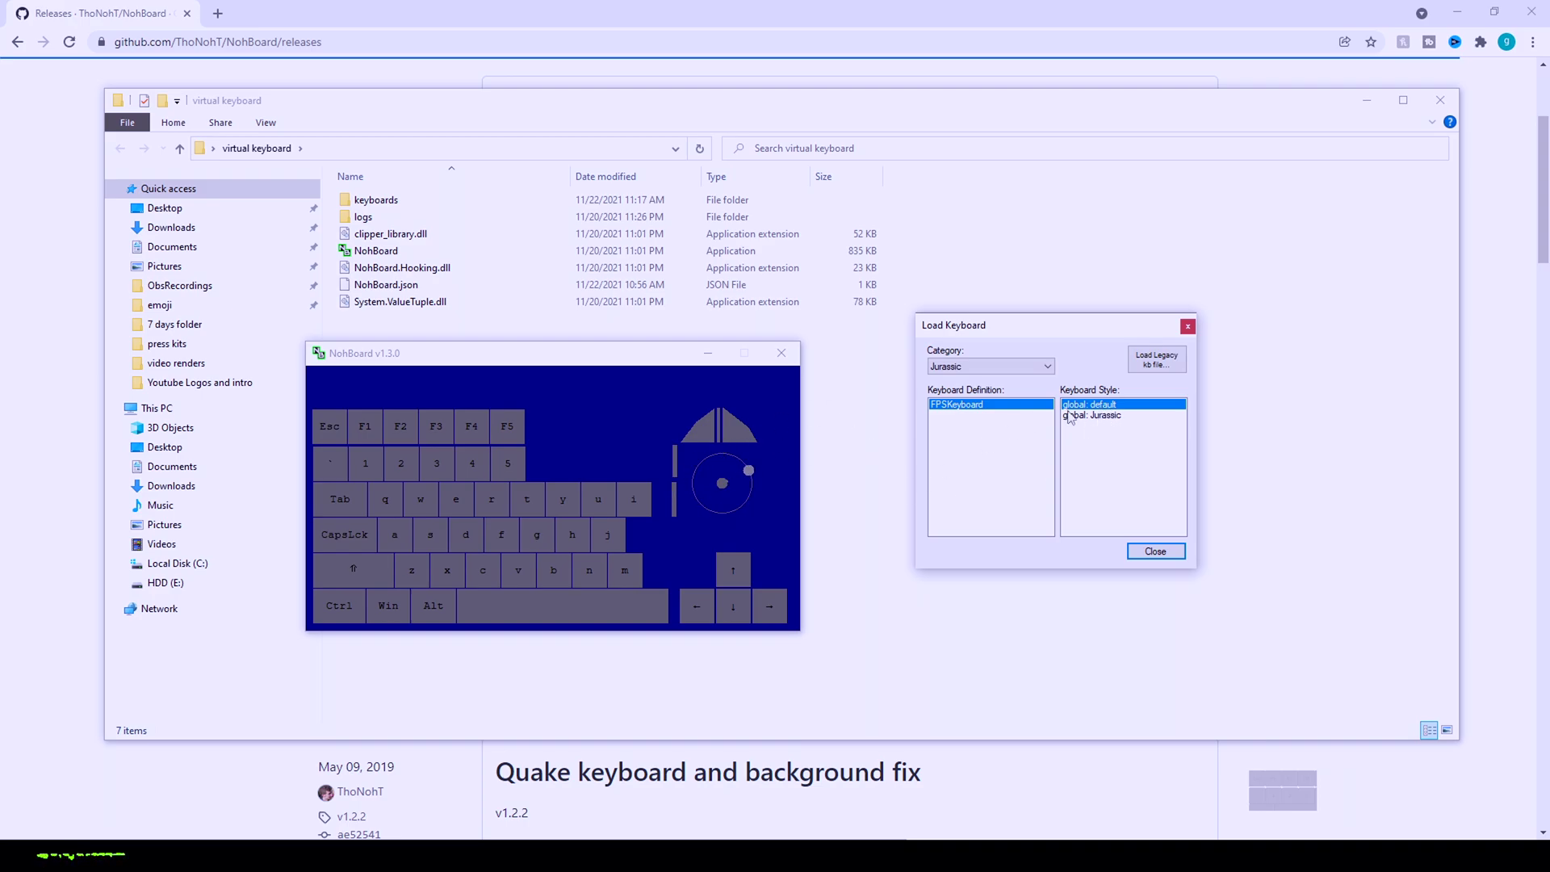
key("Down")
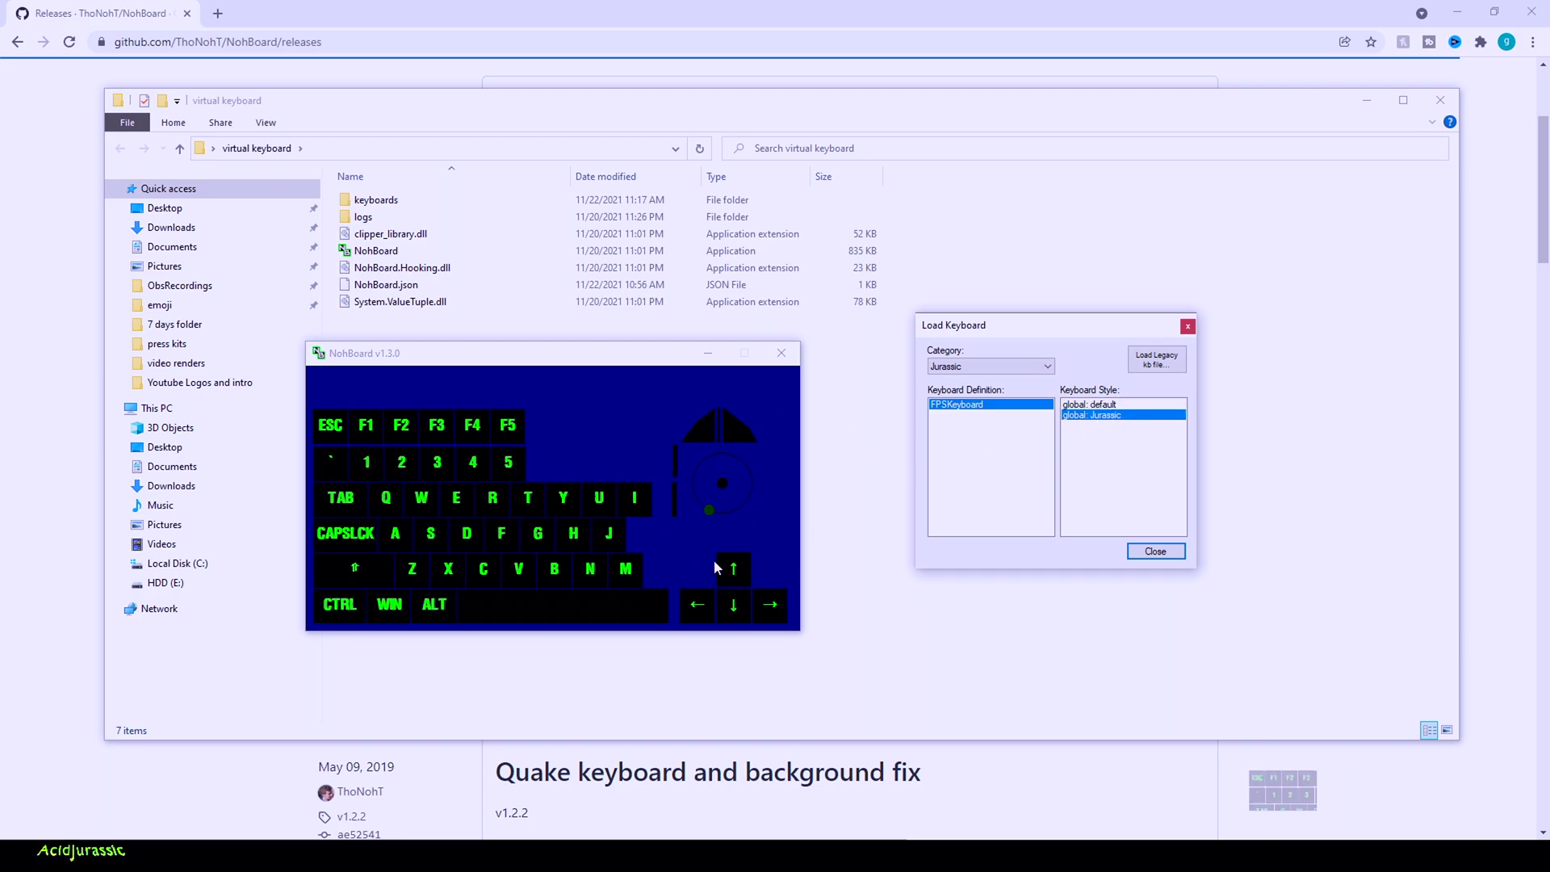
left_click(1155, 551)
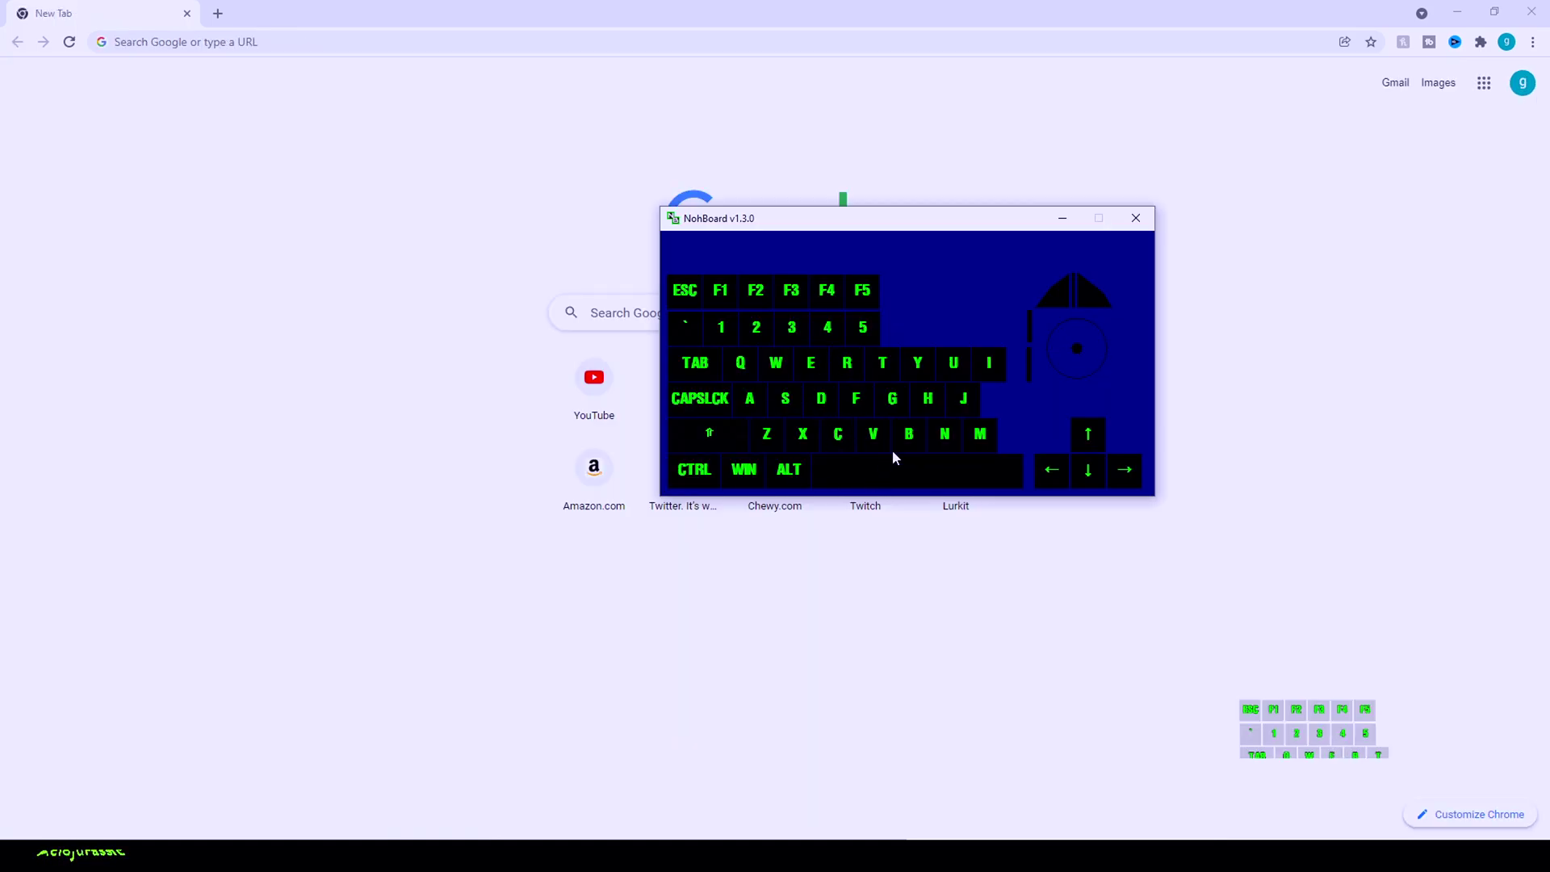
Step: Start editing the keyboard and override the space bar's loose style with a dark green background color
right_click(944, 255)
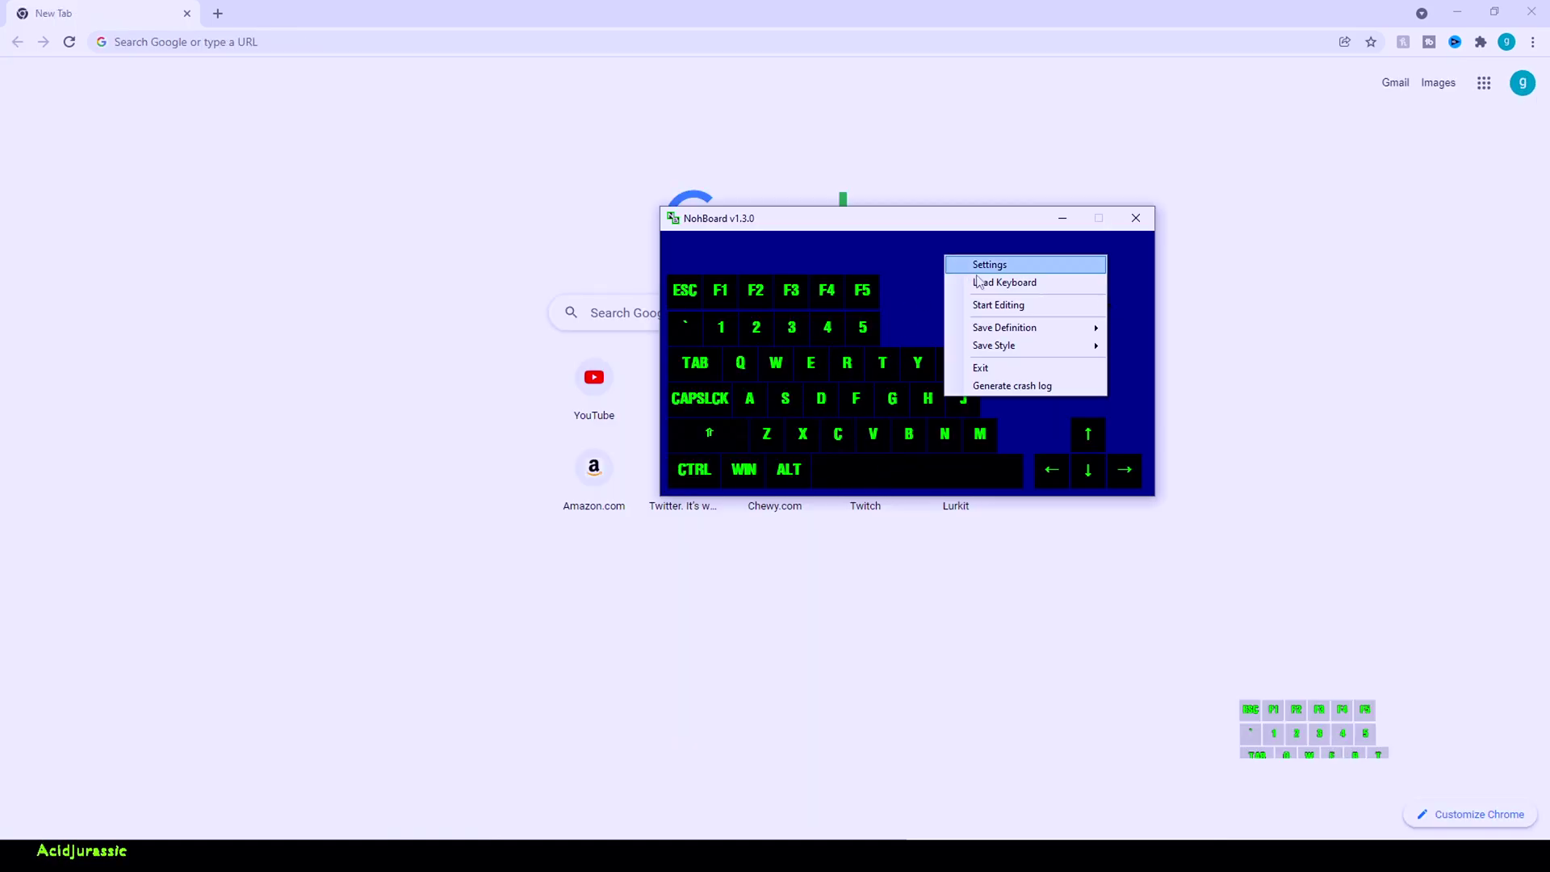
left_click(1024, 306)
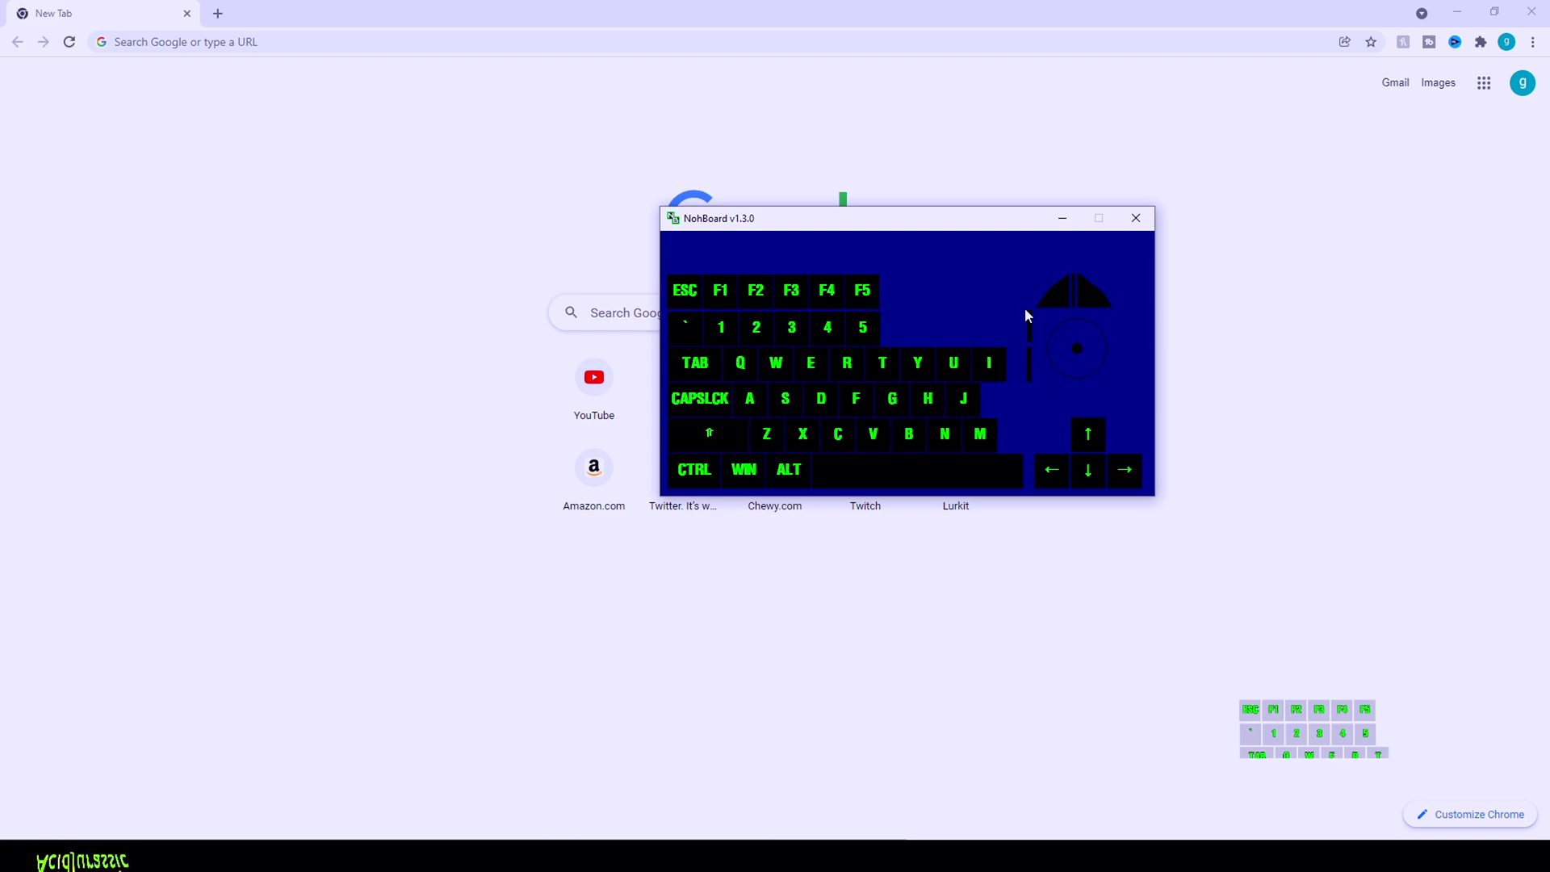
right_click(888, 477)
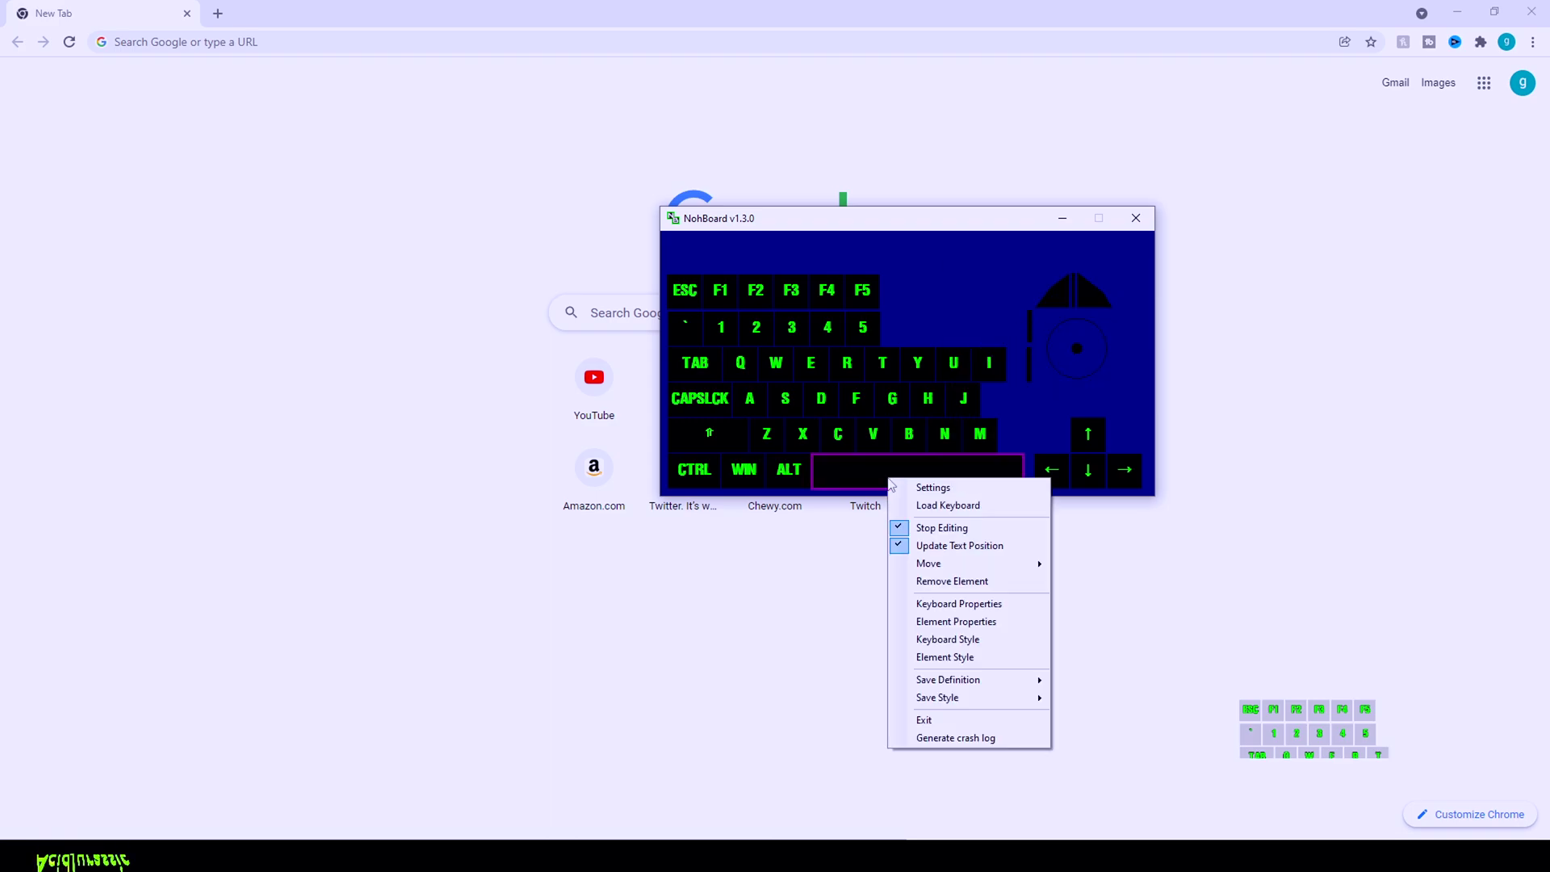
left_click(988, 658)
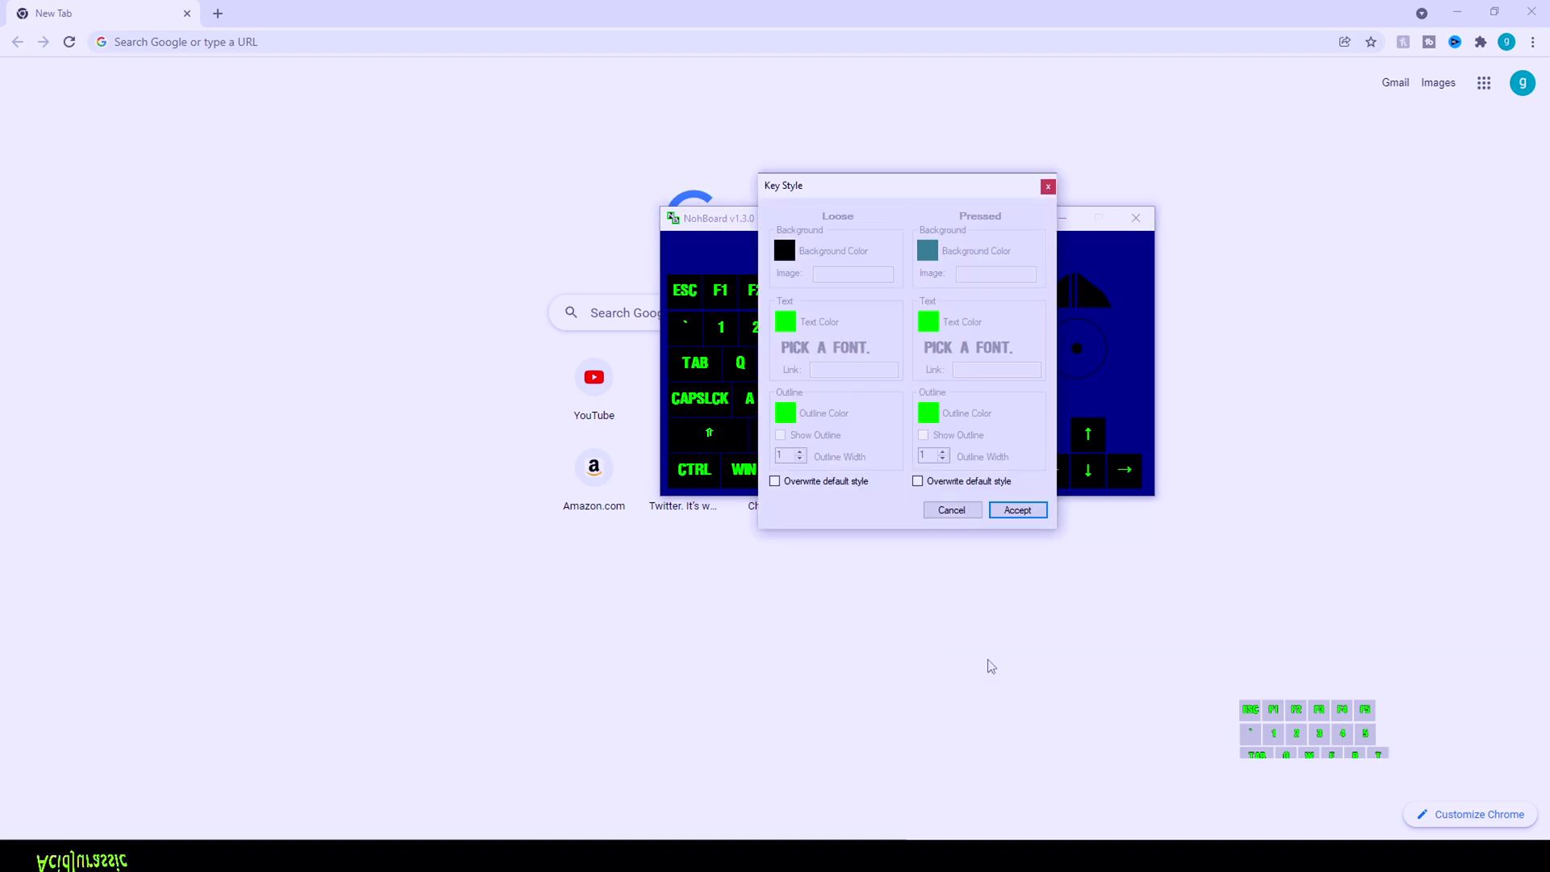
left_click(834, 483)
left_click_drag(912, 184, 496, 307)
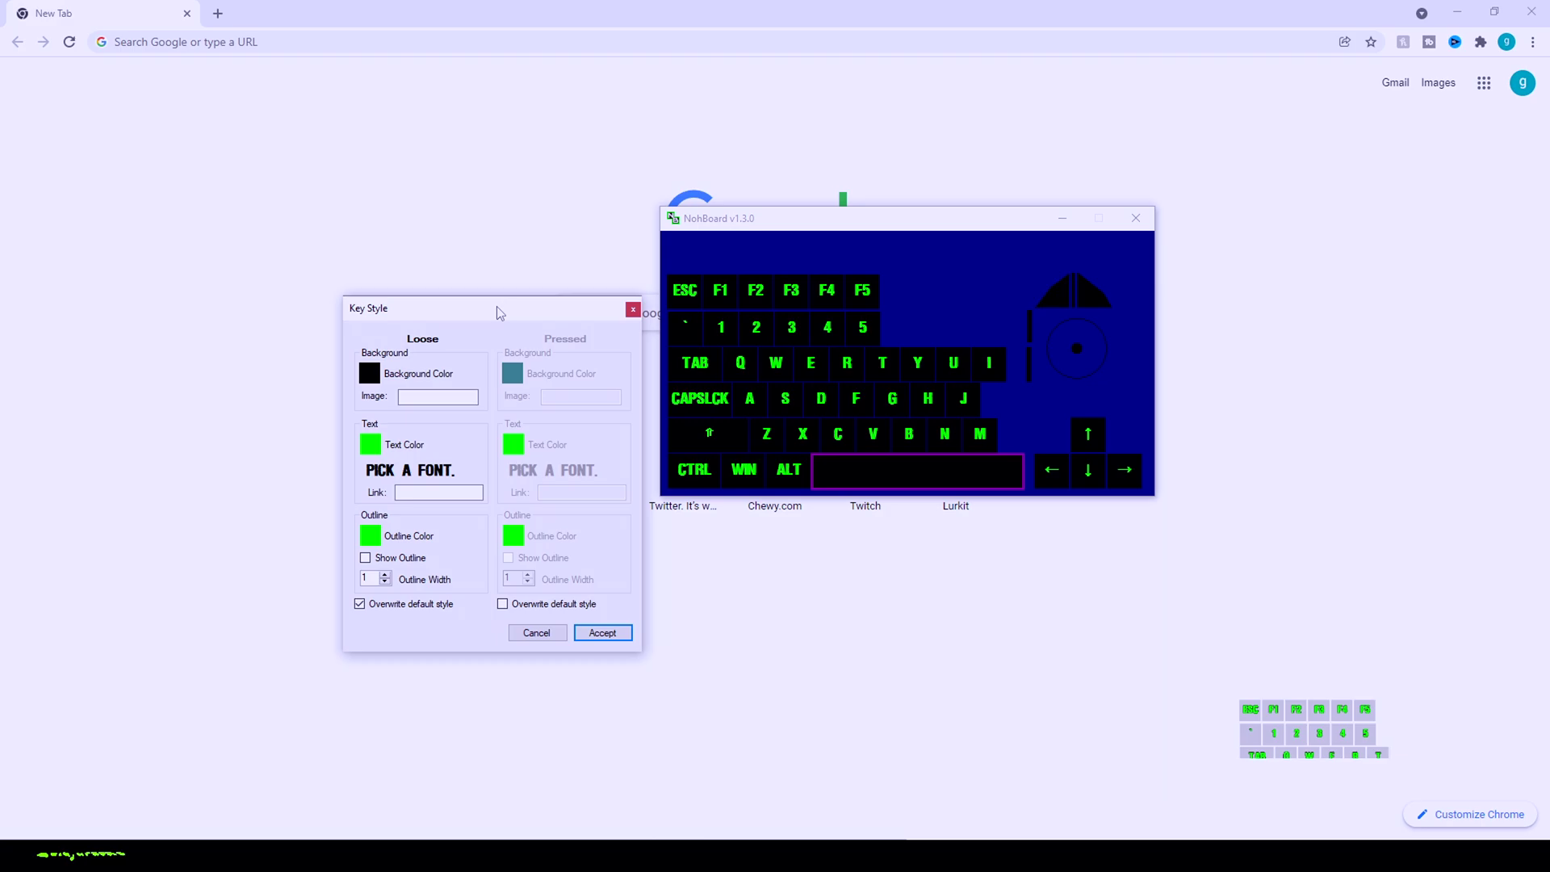
left_click(369, 373)
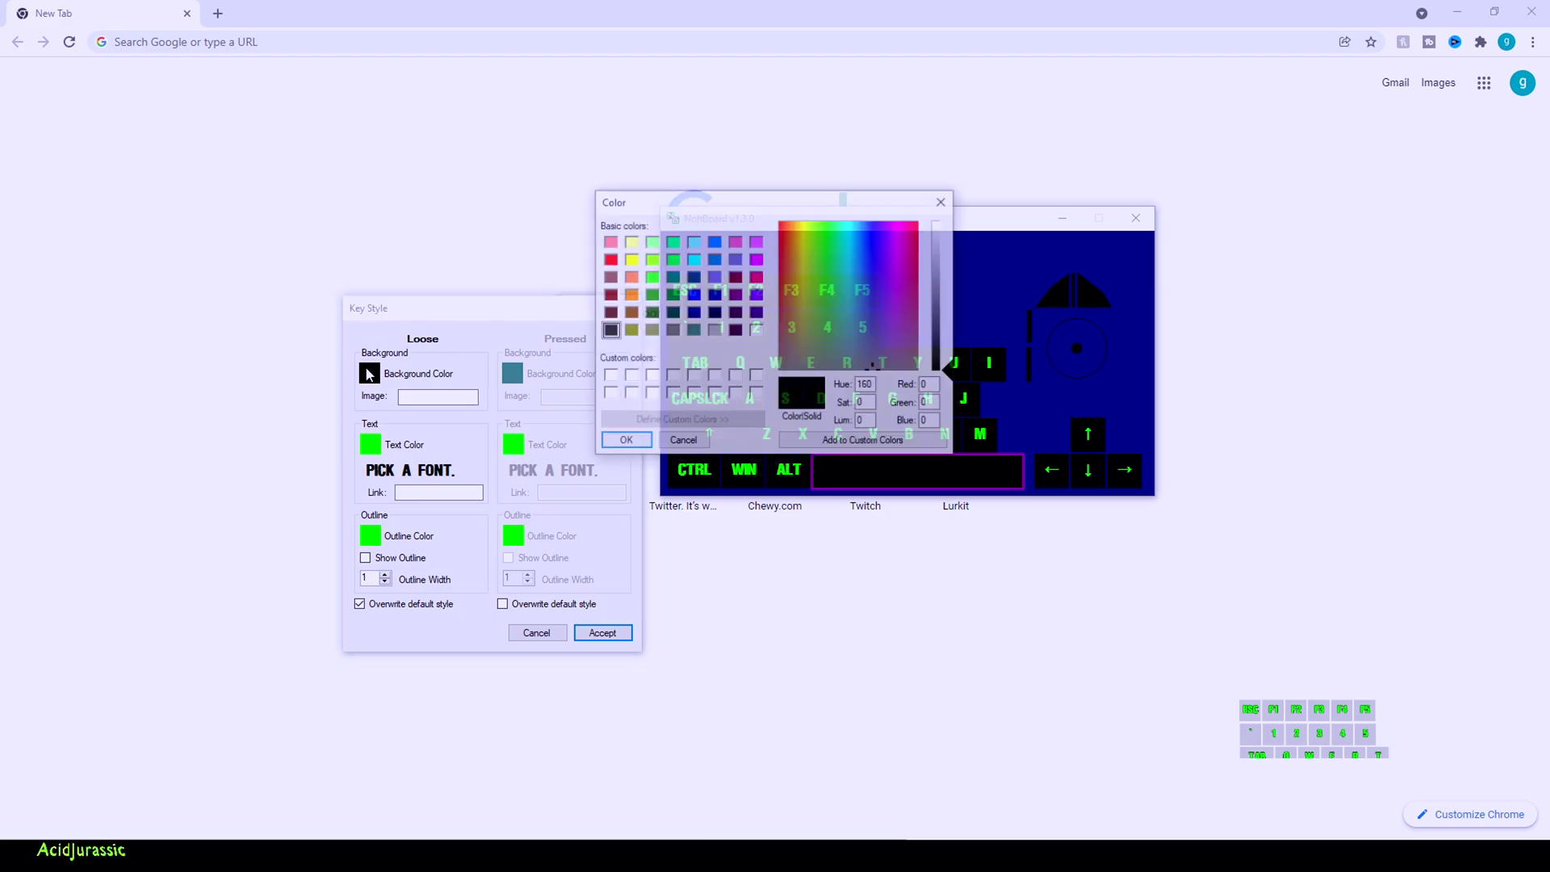
left_click(651, 312)
left_click(624, 441)
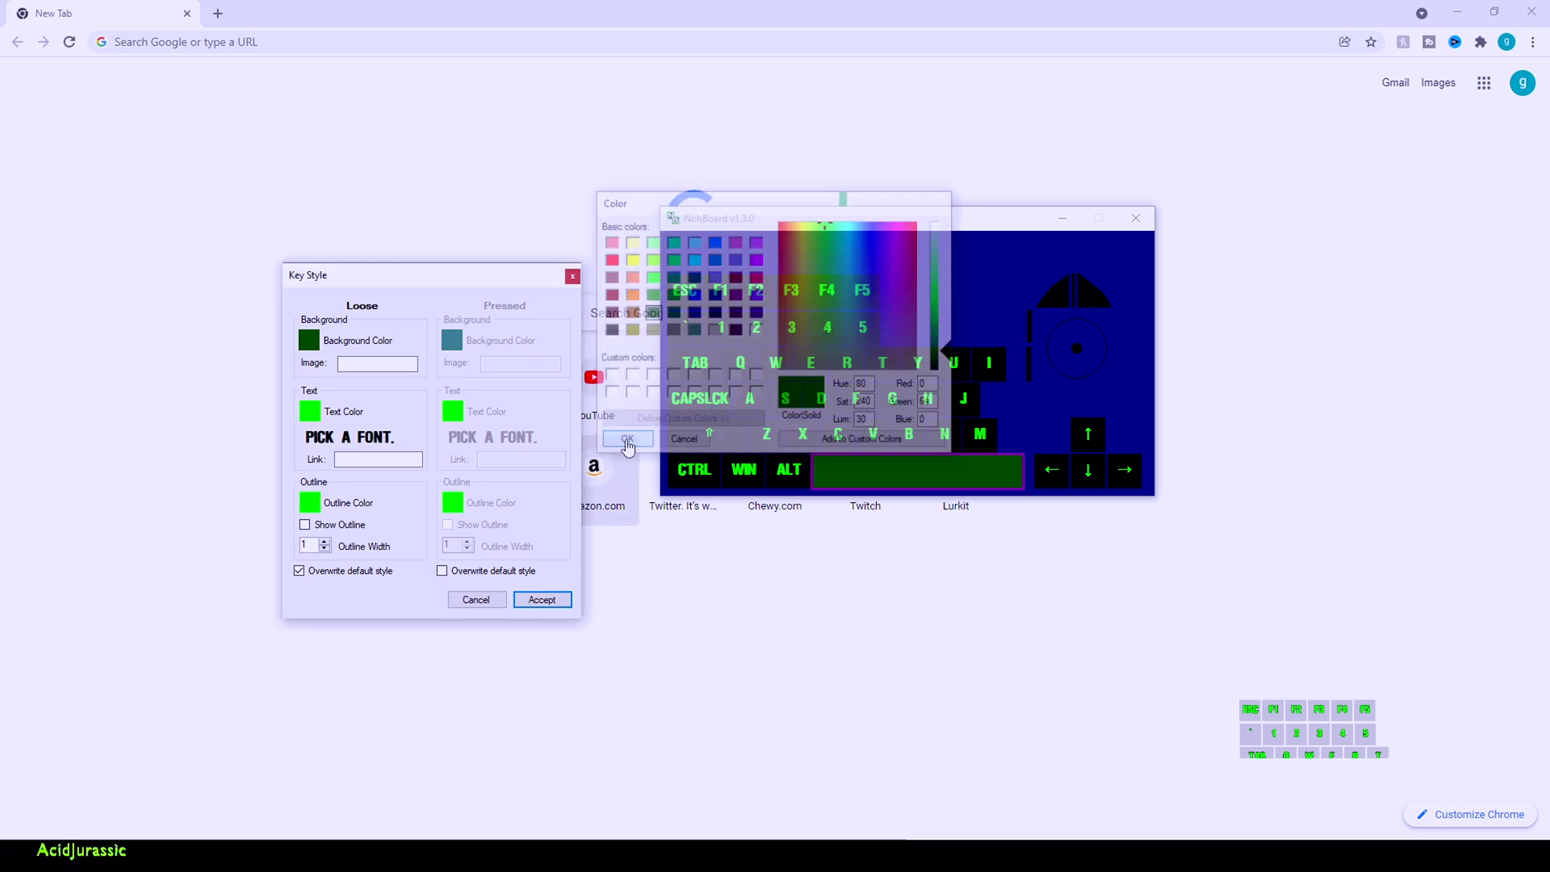
left_click(539, 599)
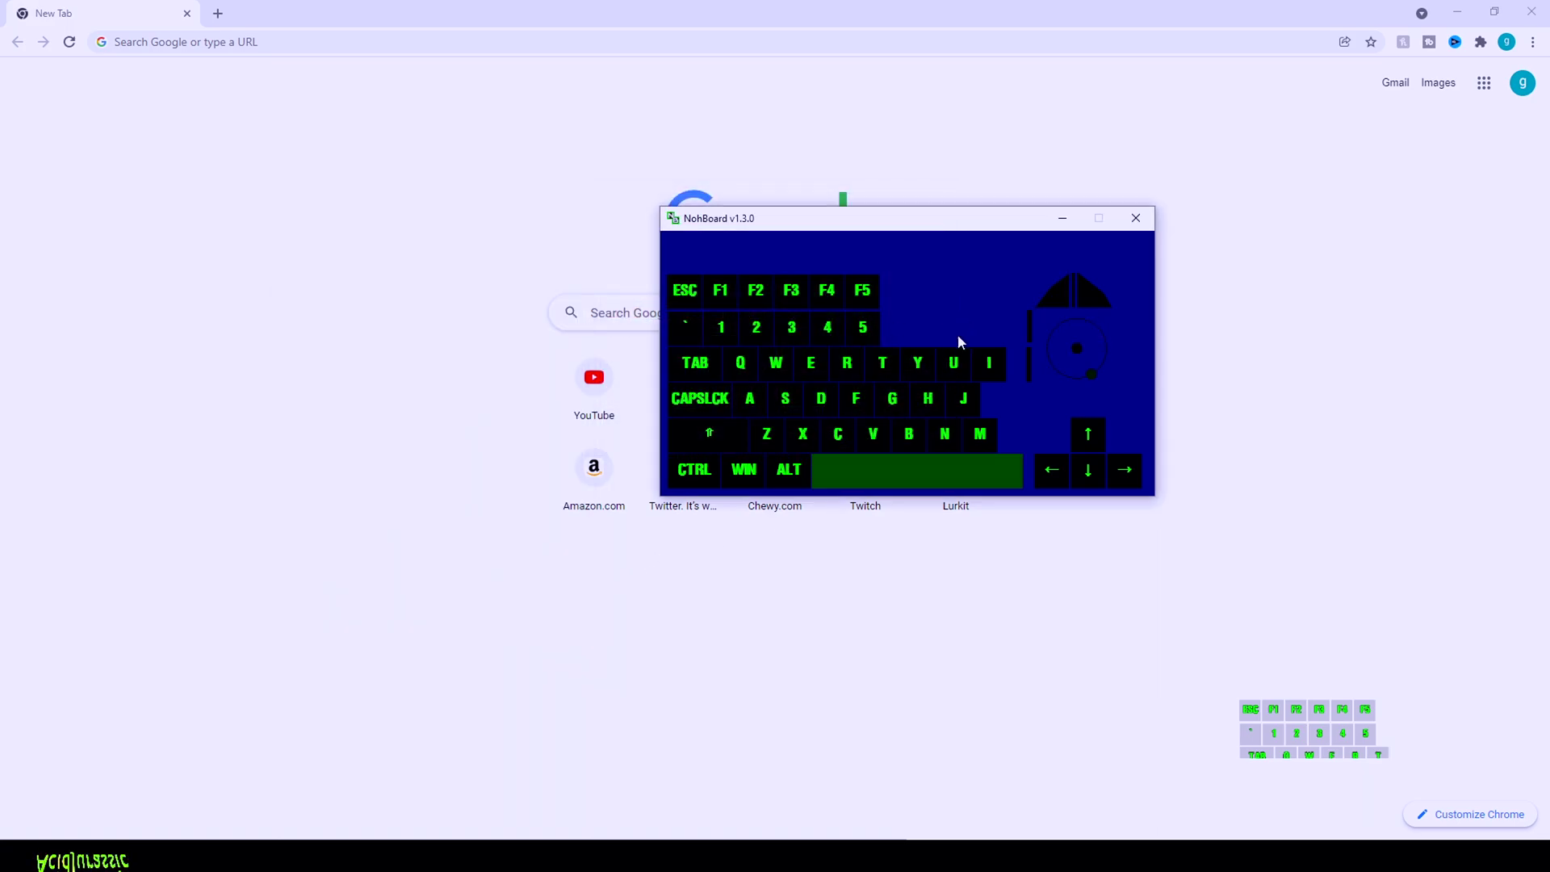
Step: Inspect the element properties of the X2Button side mouse key and close them without changes
right_click(1029, 326)
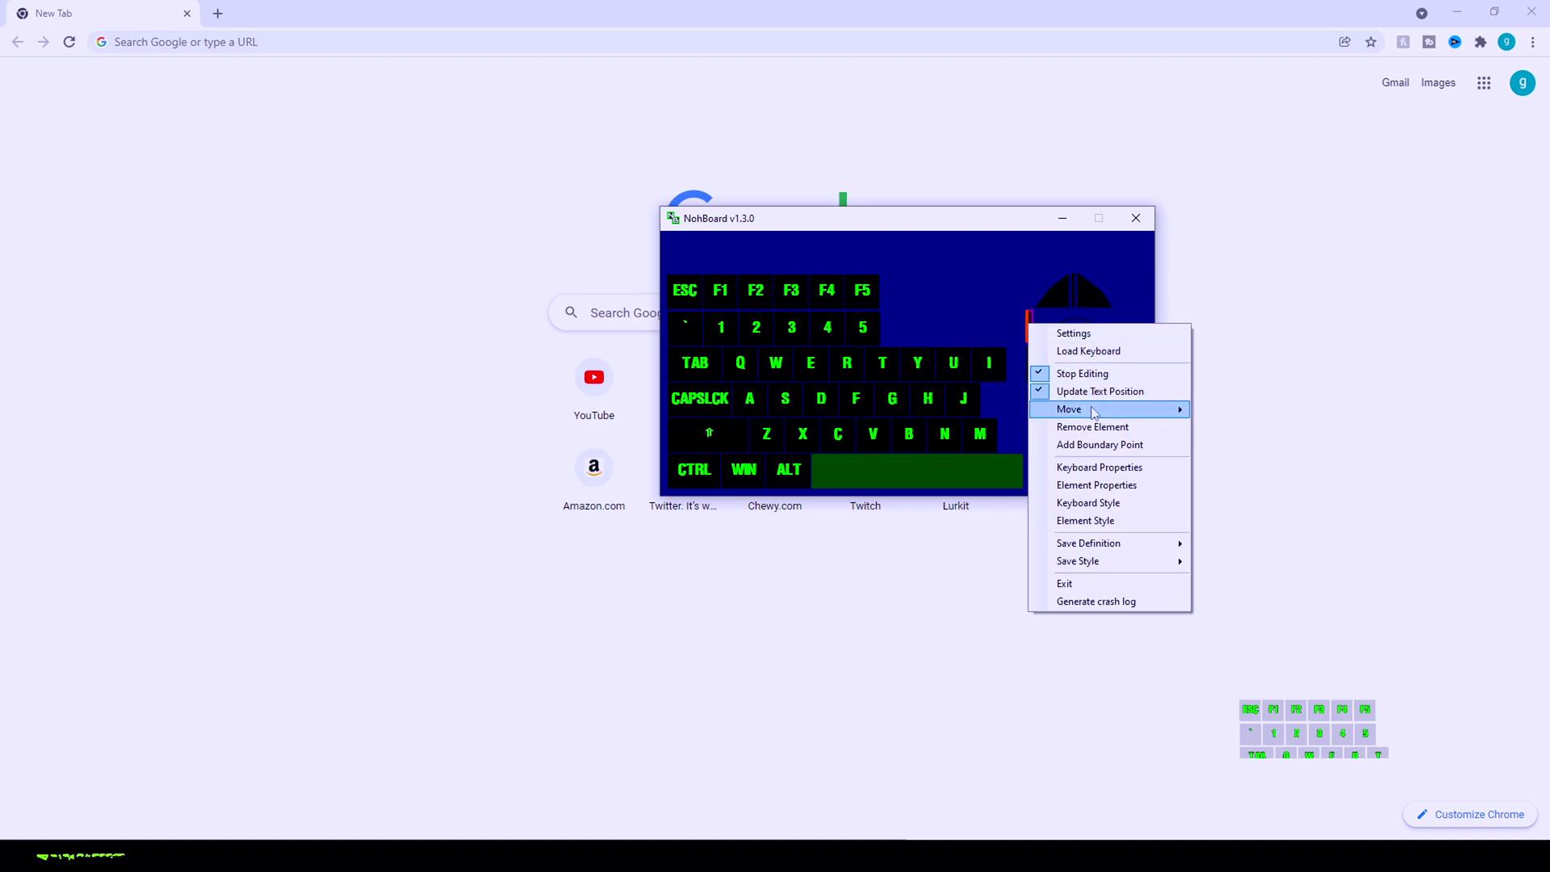
left_click(1098, 486)
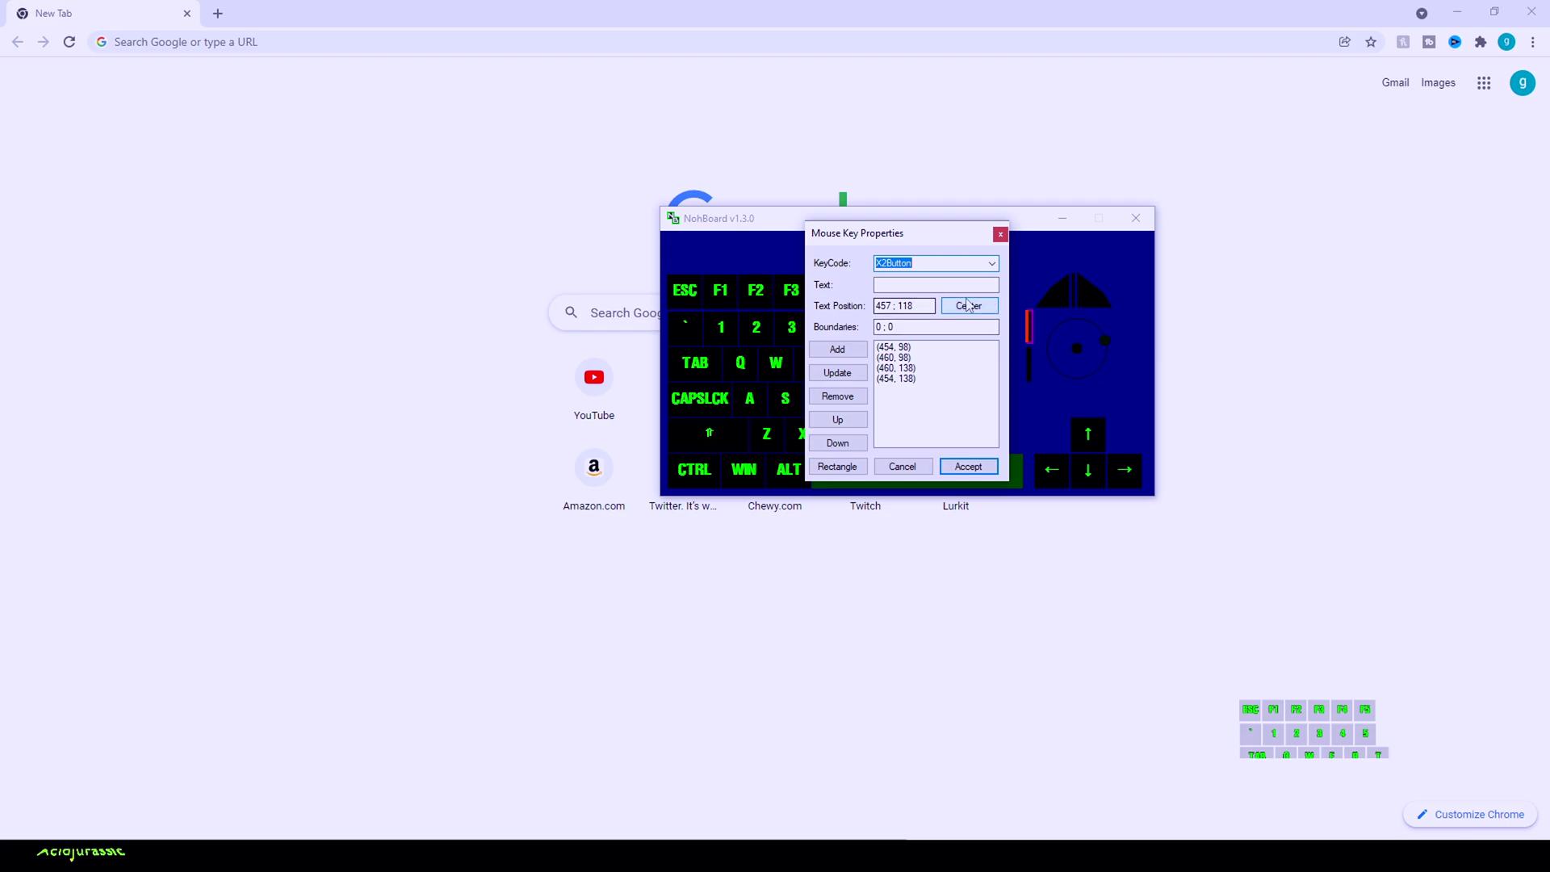
left_click(903, 467)
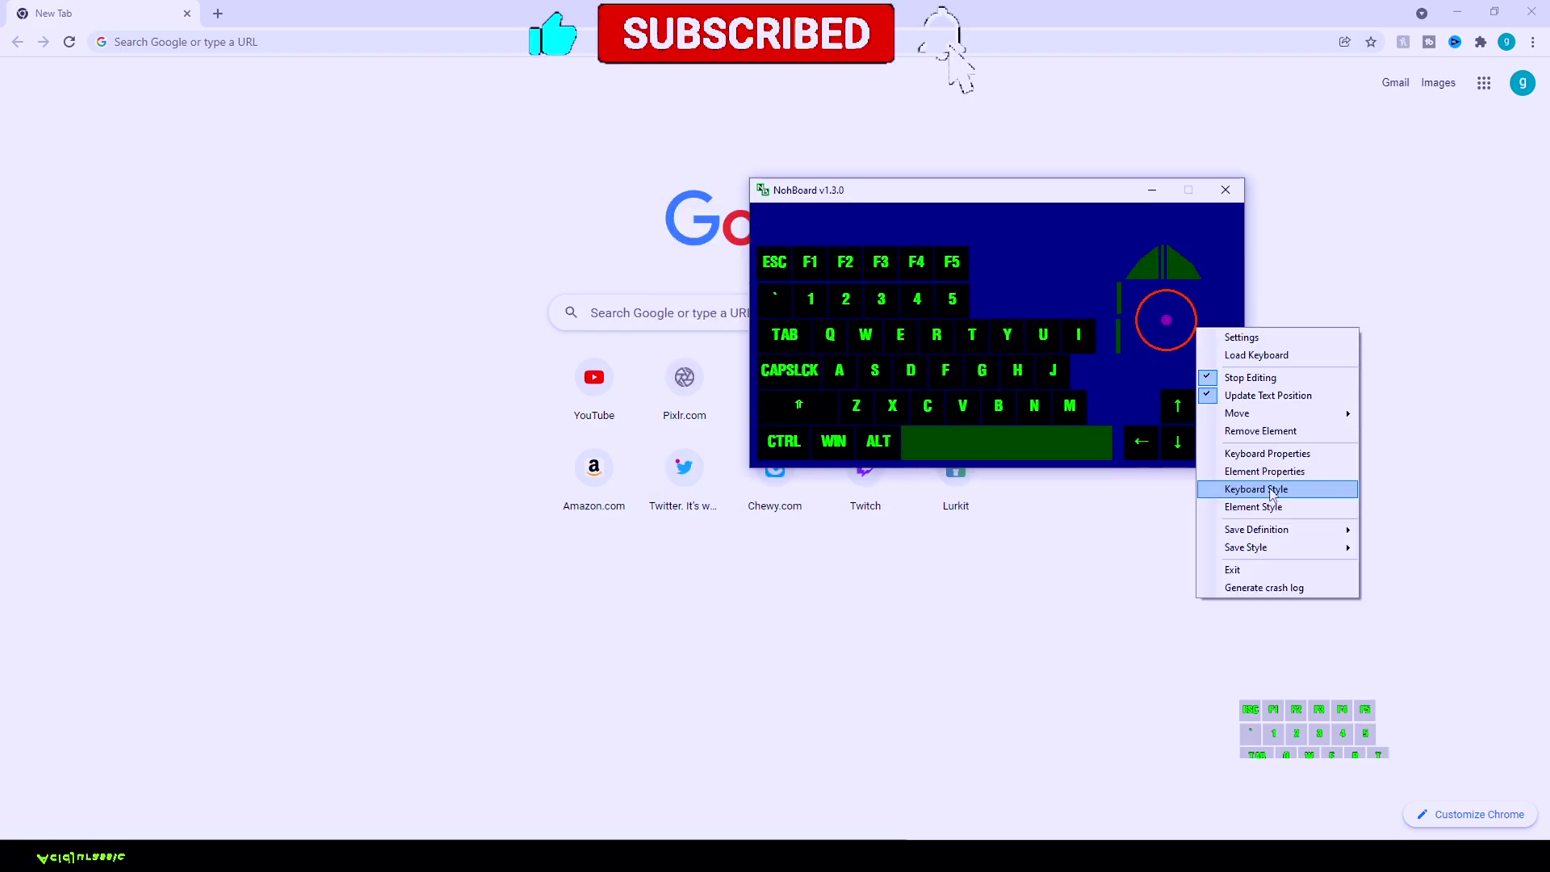
Step: Increase the outline width of the mouse speed indicator in its element style and accept
left_click(1269, 508)
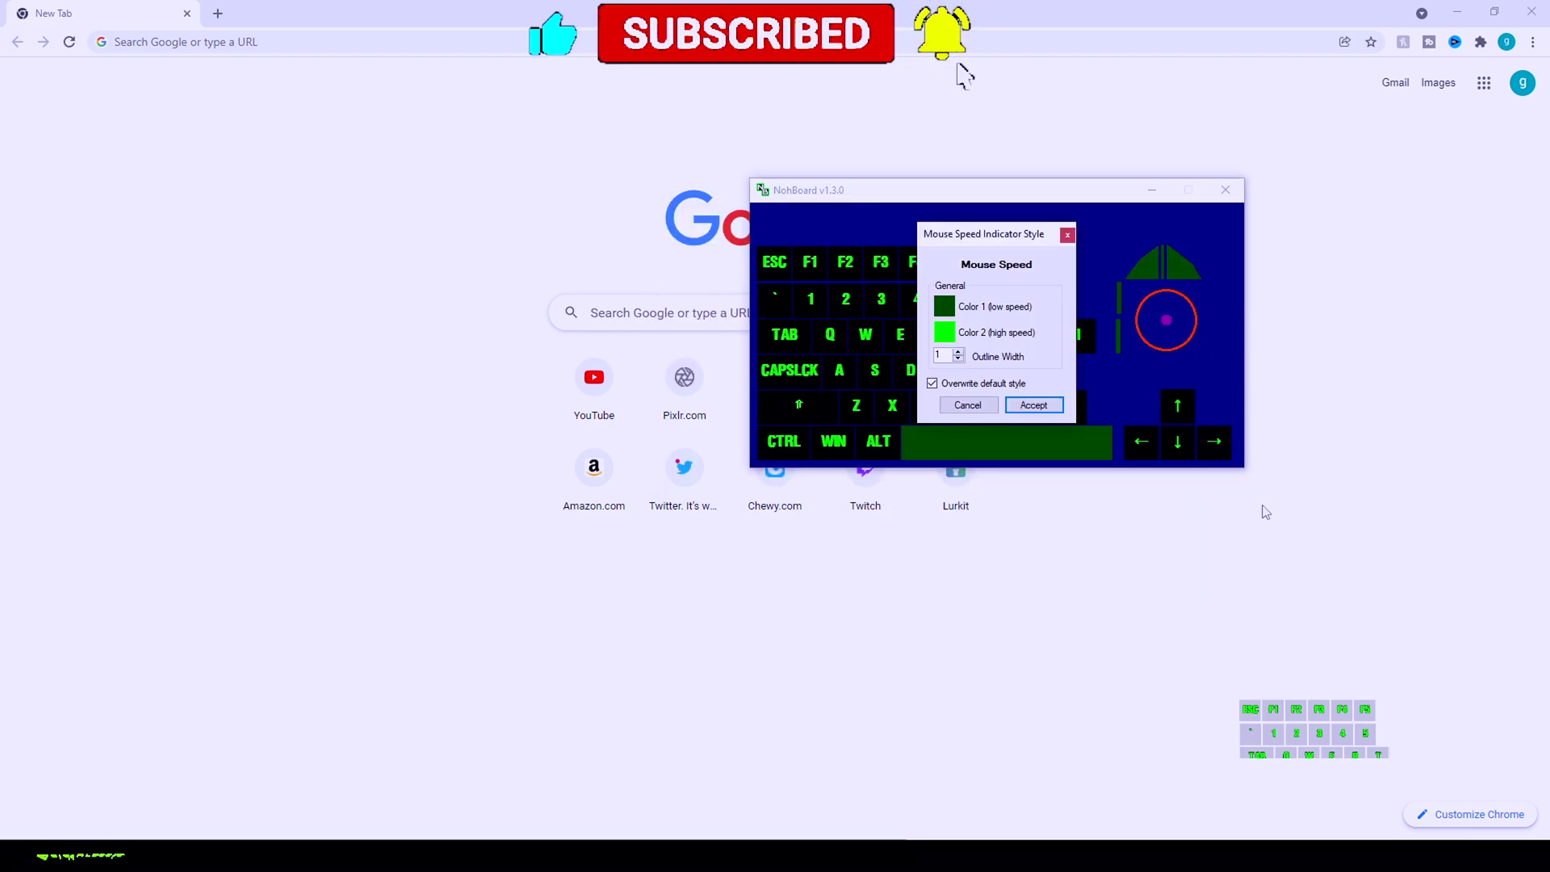
left_click(958, 353)
left_click(958, 353)
left_click(958, 352)
left_click(958, 353)
left_click(1034, 404)
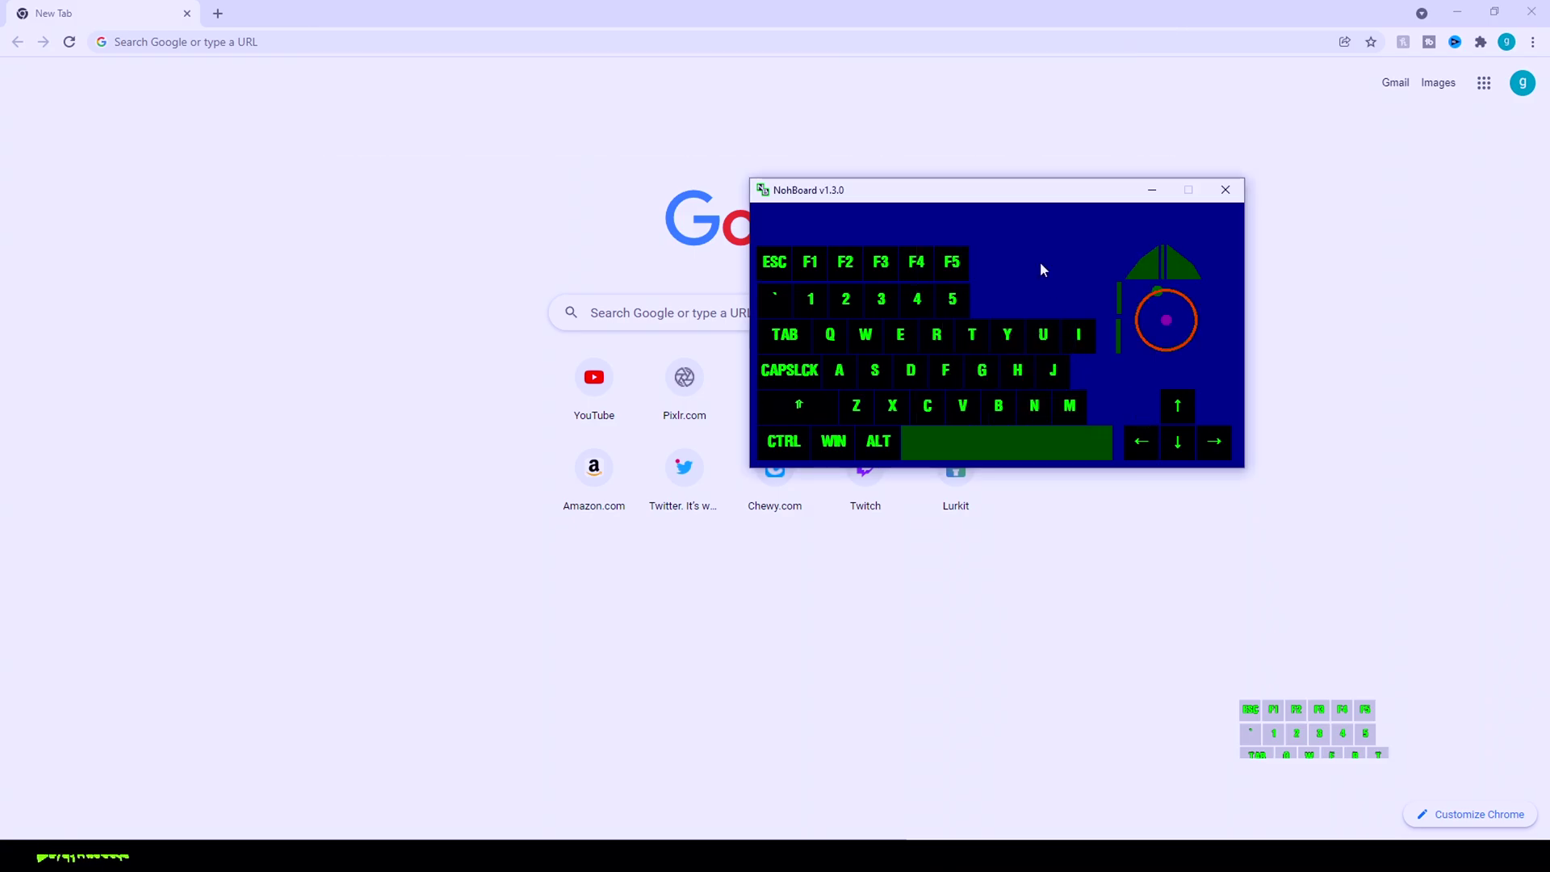
left_click(1292, 404)
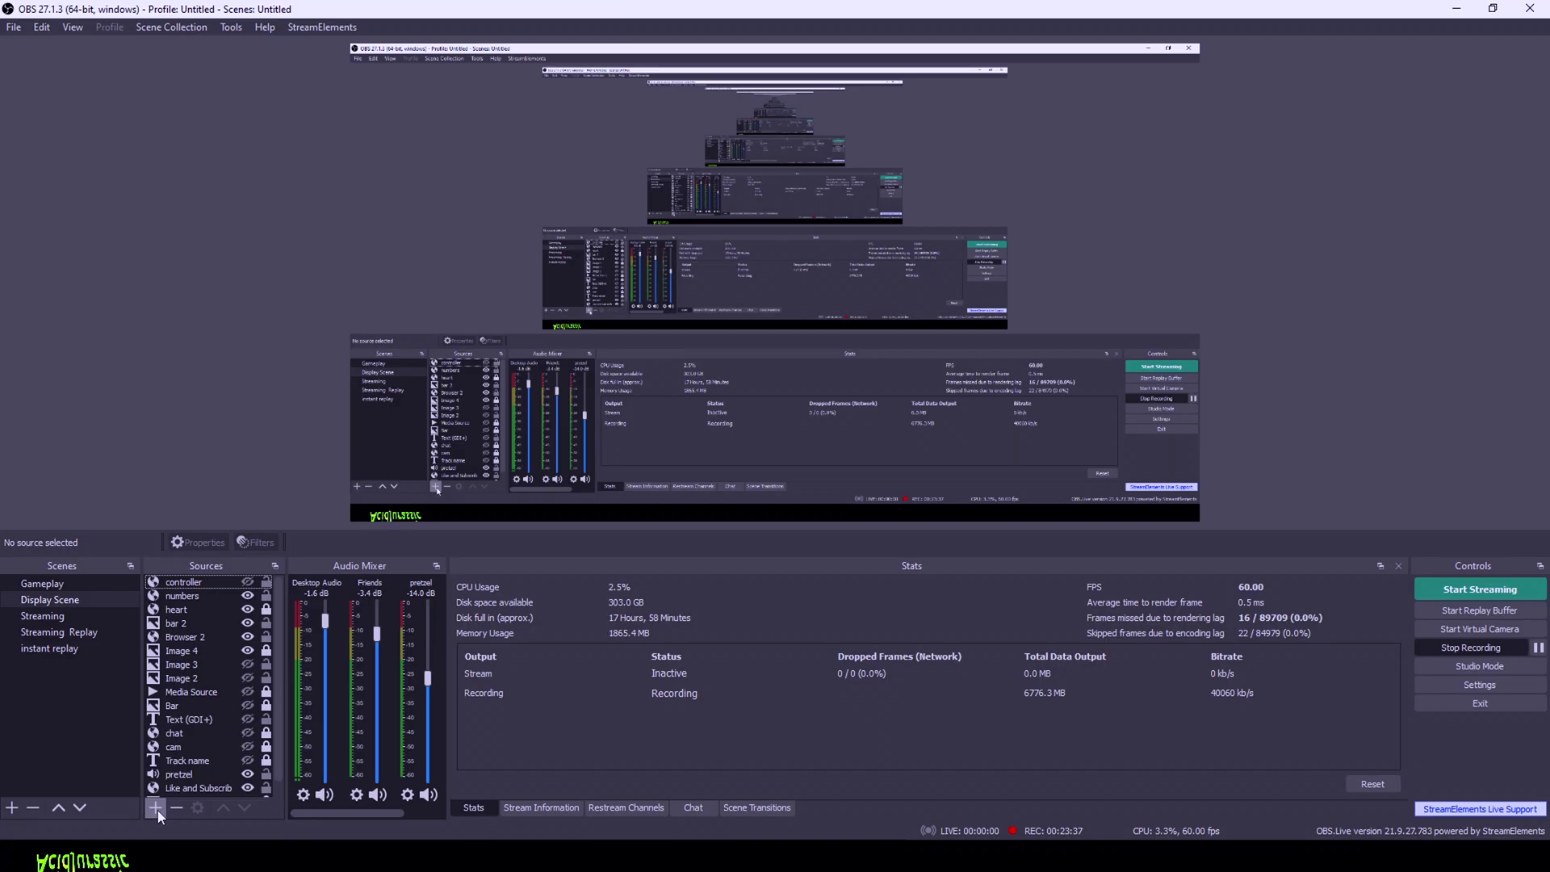
Step: Switch to OBS, add a Window Capture source named Keyboard for the NohBoard v1.3.0 window, and move it toward the canvas center
left_click(157, 809)
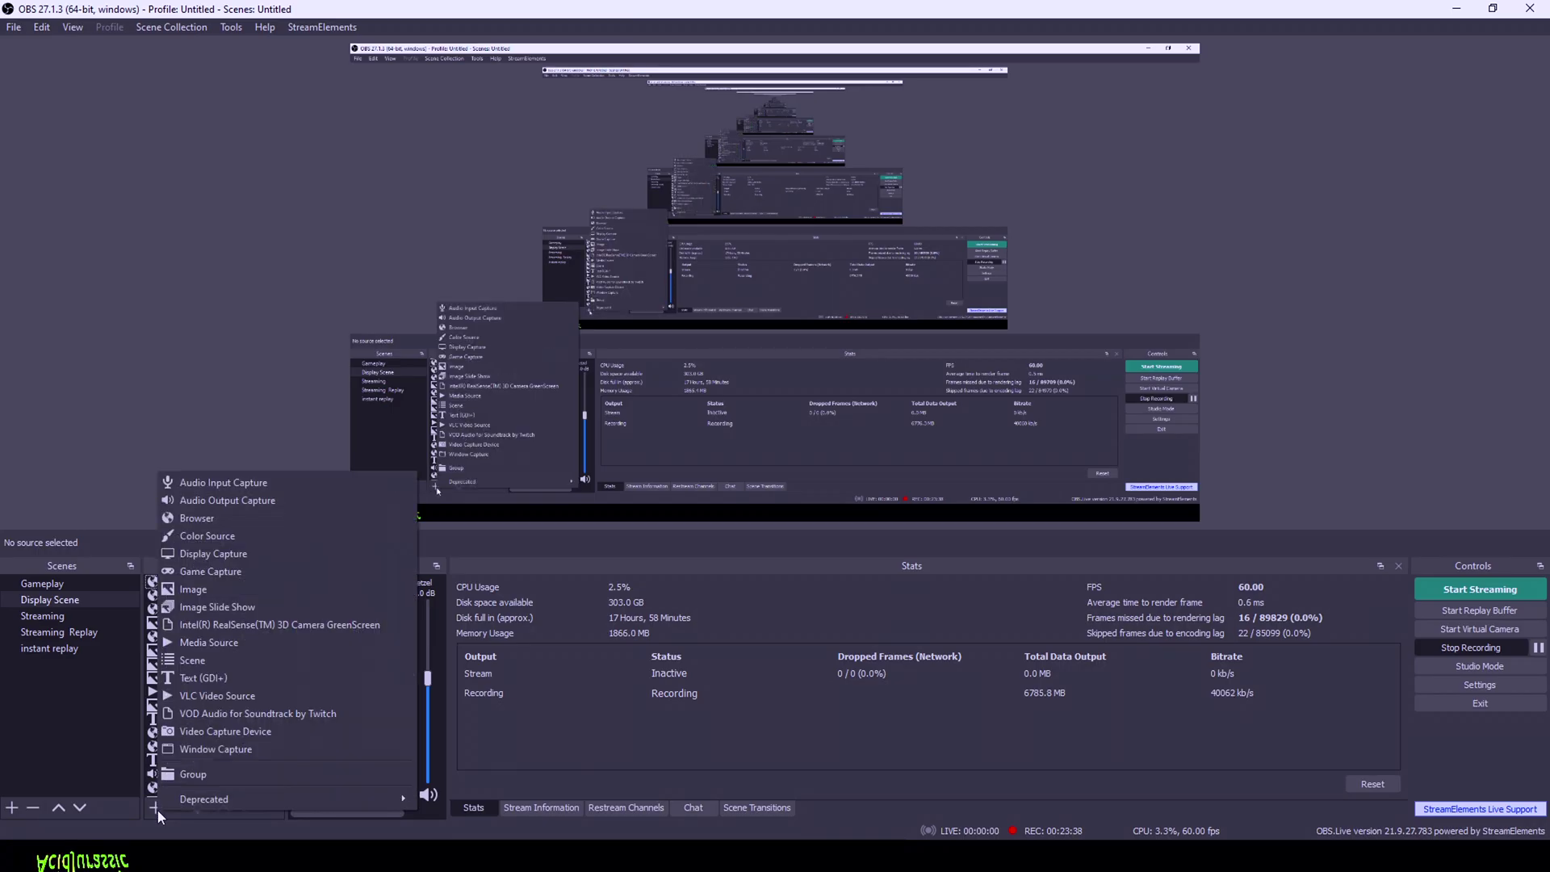
left_click(238, 750)
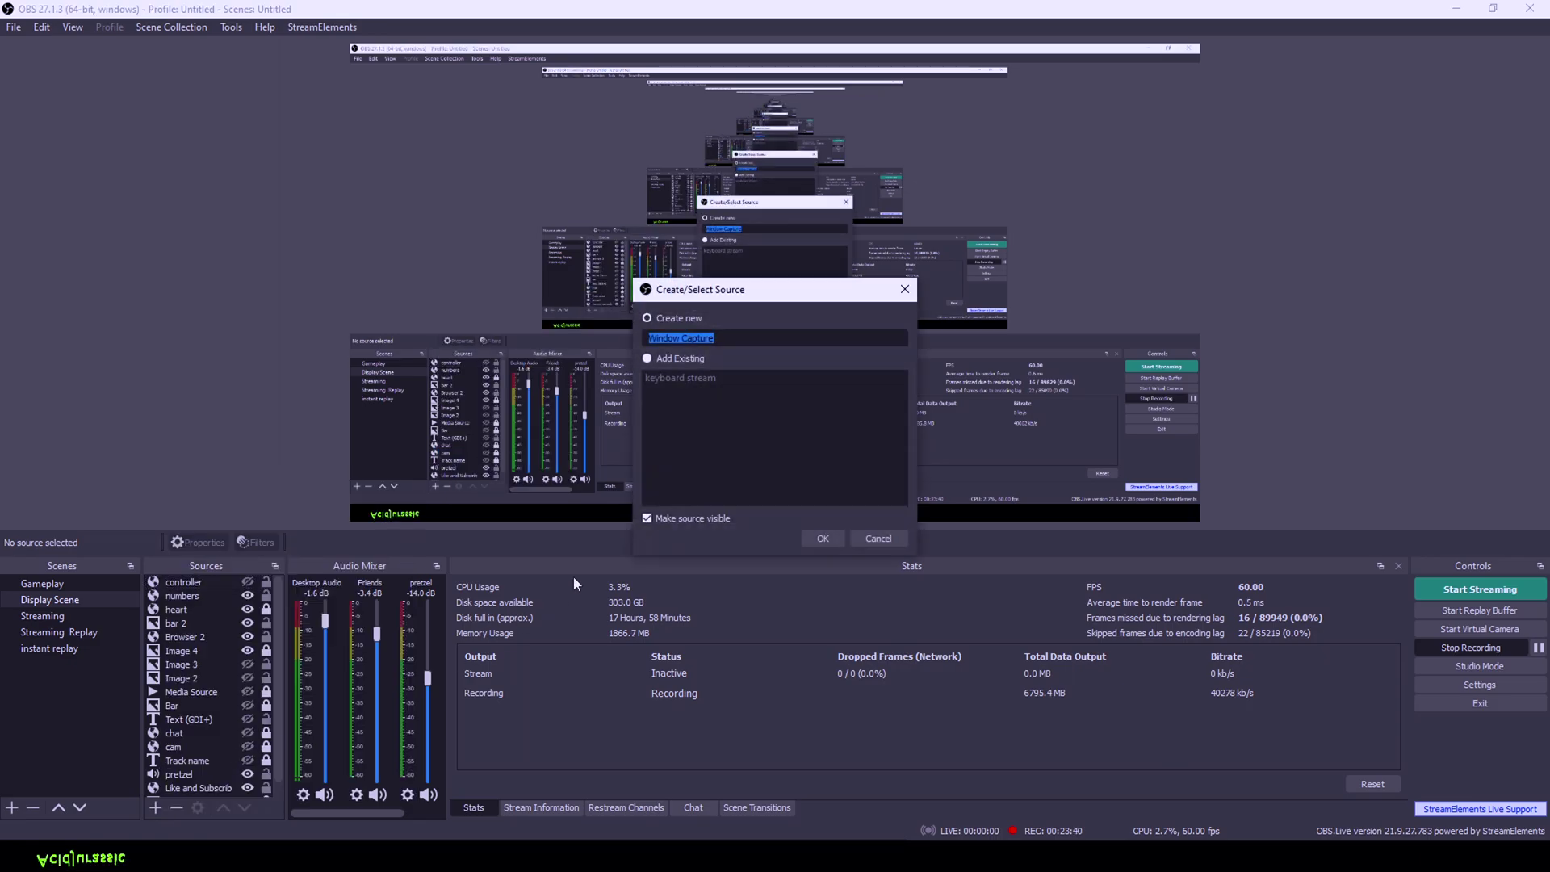
type("Keyboard")
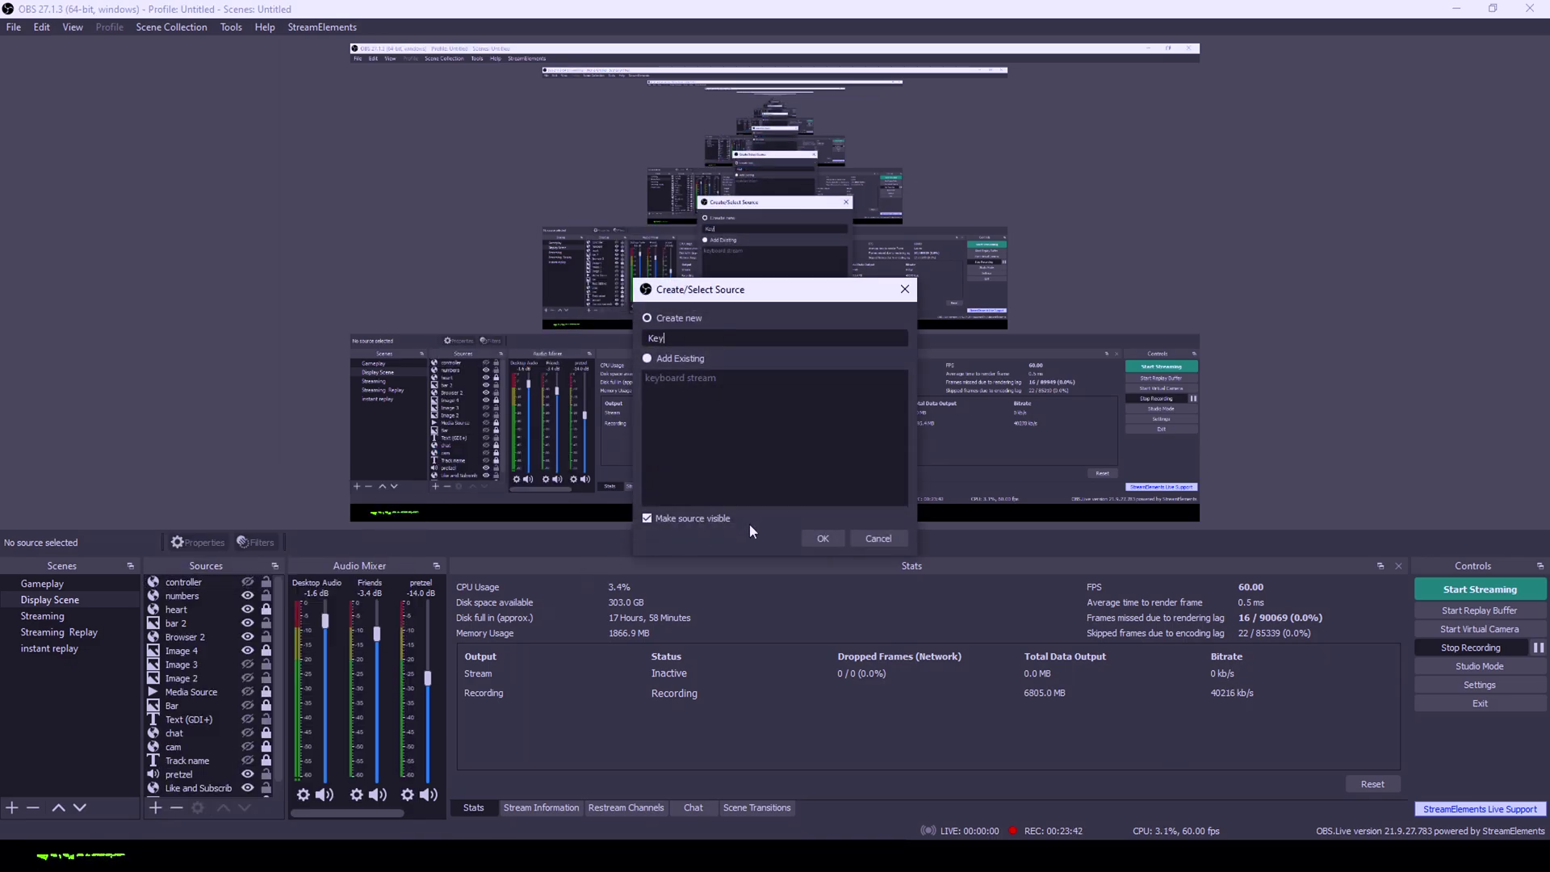
key("Return")
left_click_drag(755, 70, 890, 102)
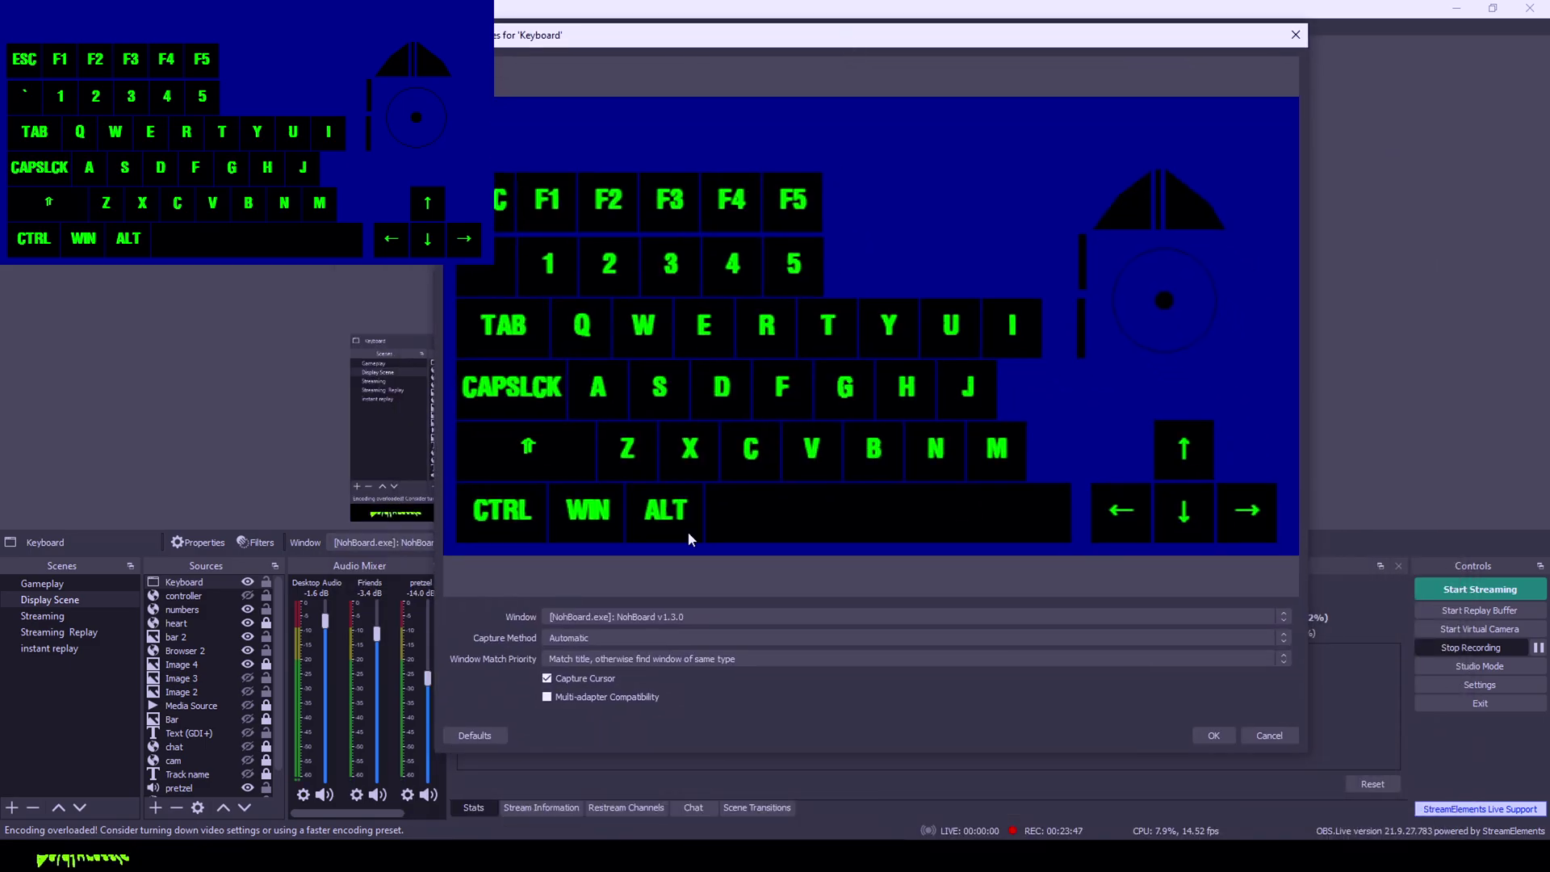
left_click(1214, 741)
left_click_drag(471, 90, 932, 357)
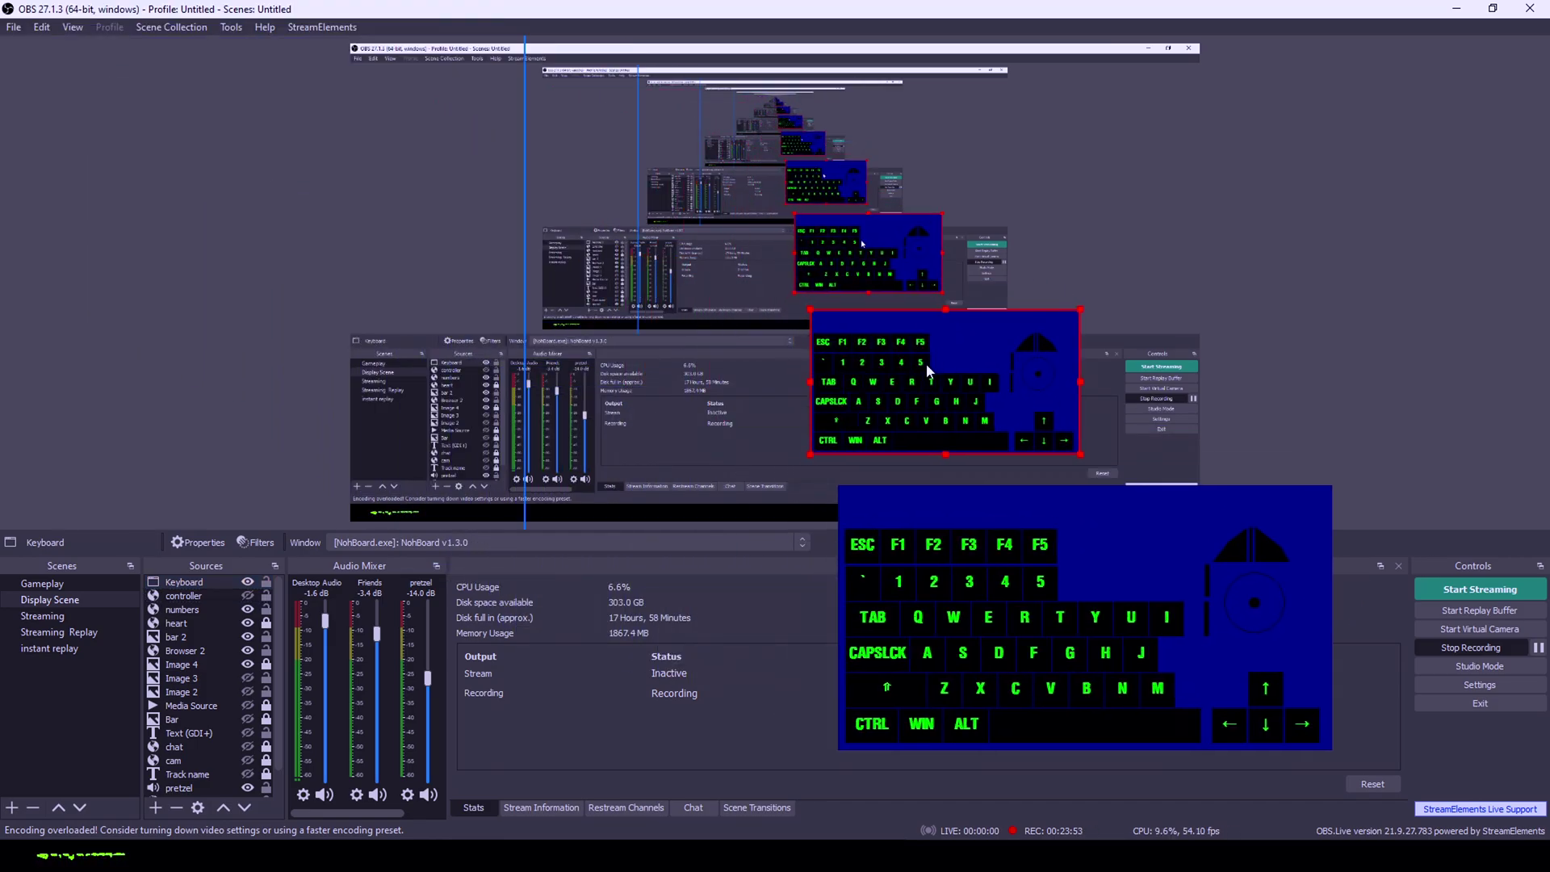
Step: Add a Chroma Key filter to the Keyboard source
right_click(198, 582)
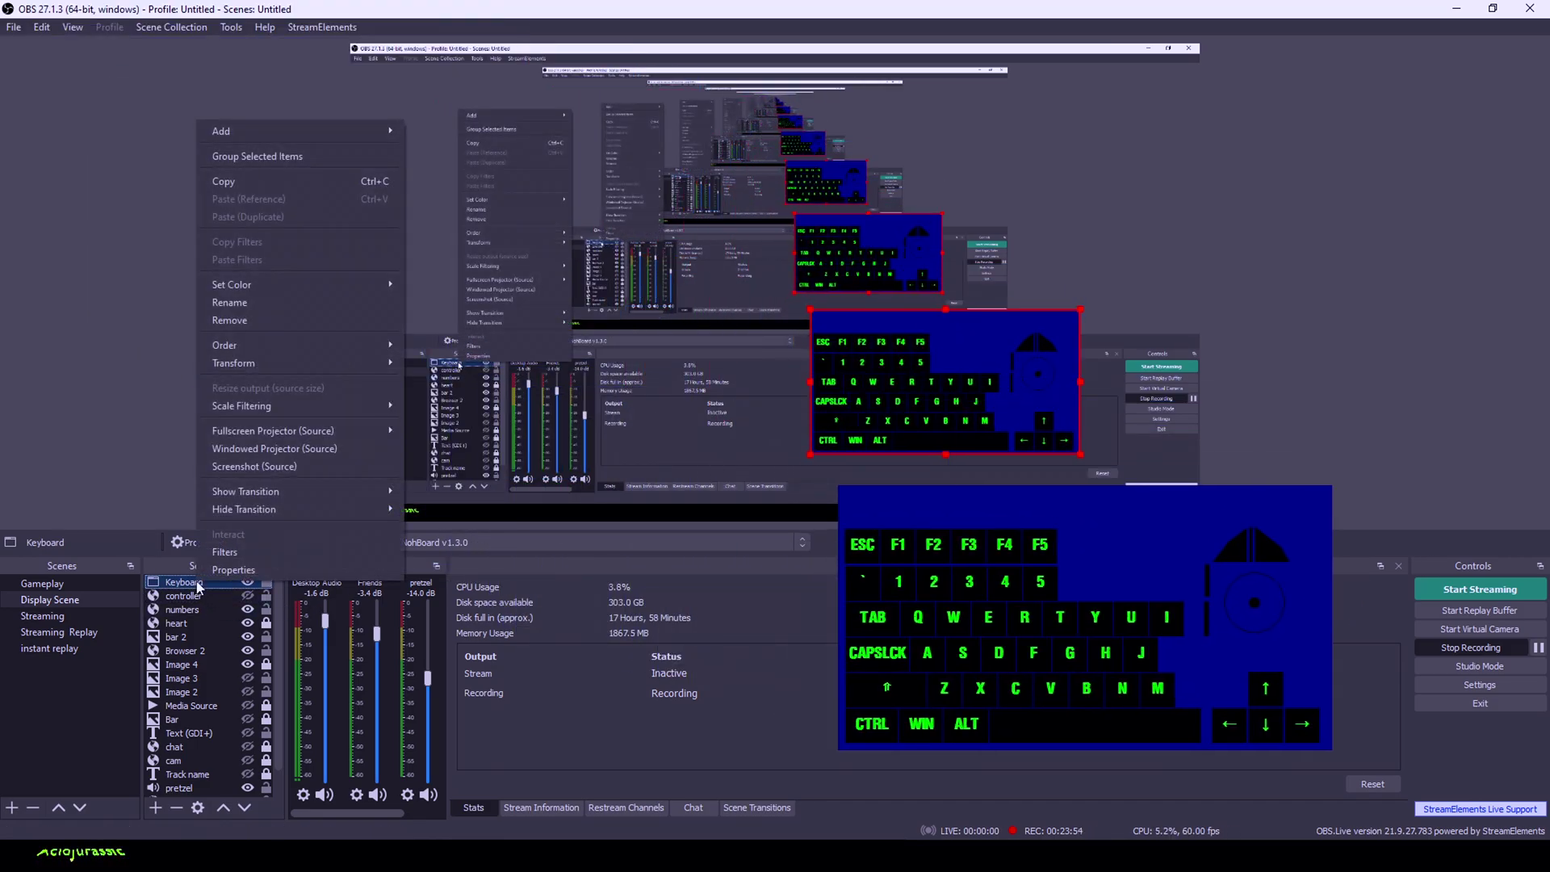
left_click(263, 552)
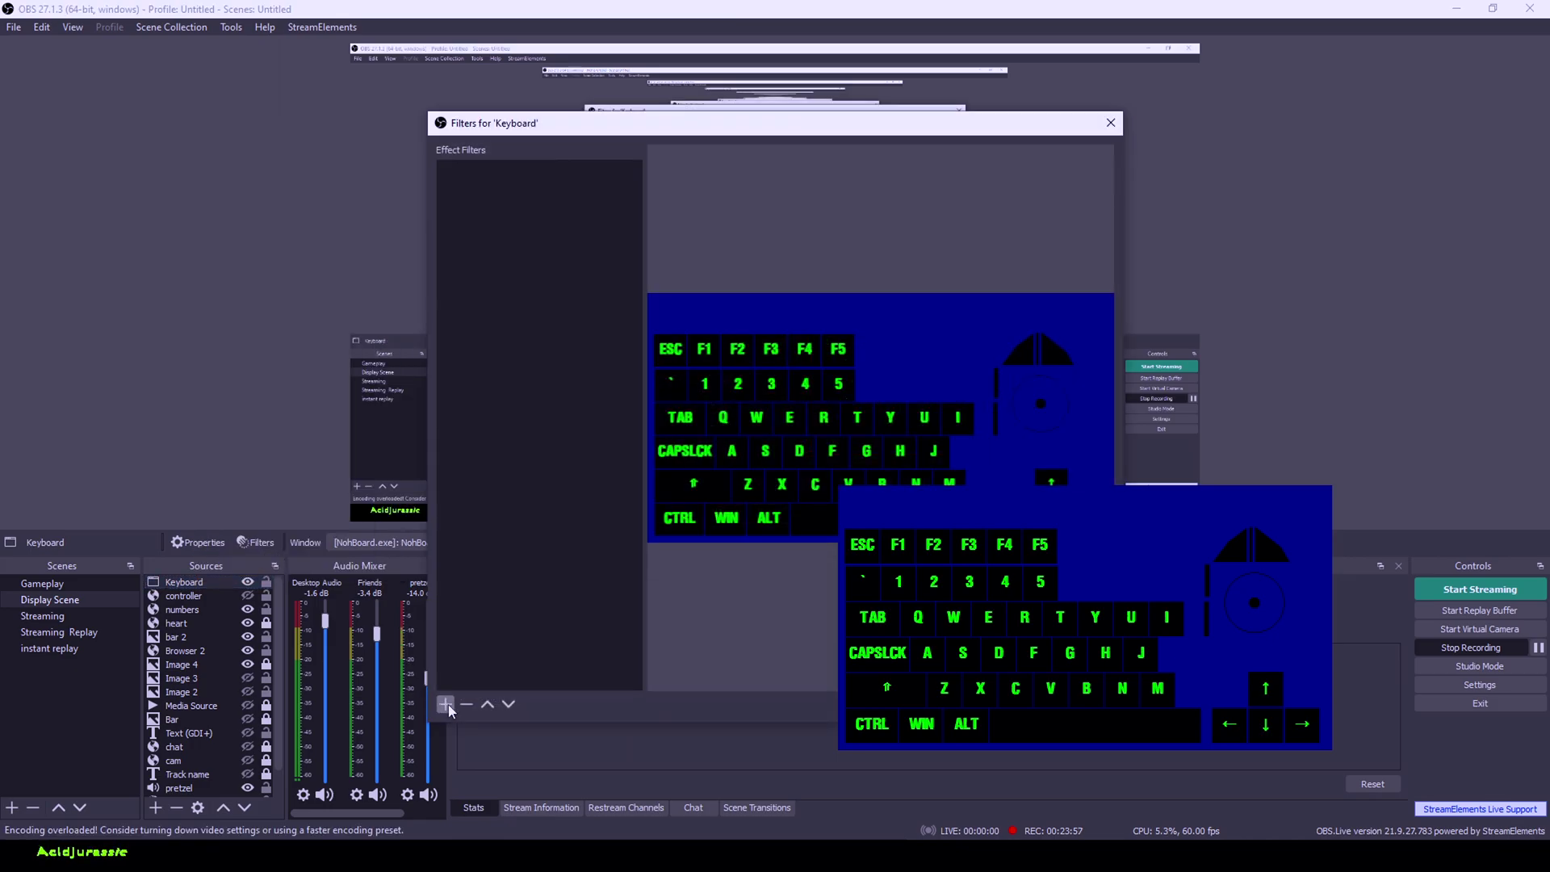
left_click(445, 704)
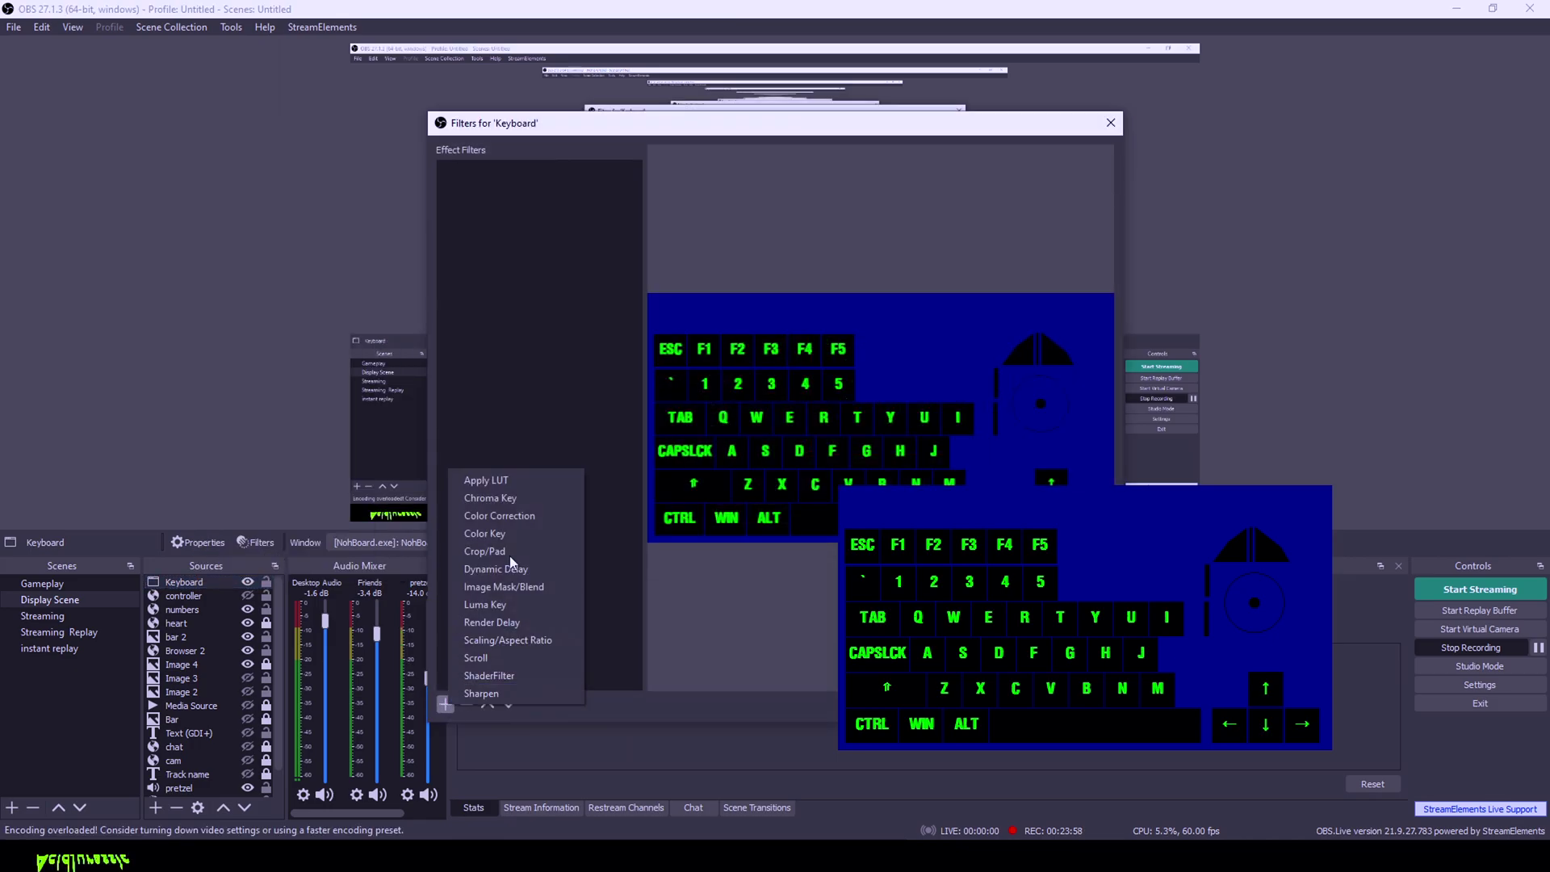
left_click(531, 500)
left_click(754, 450)
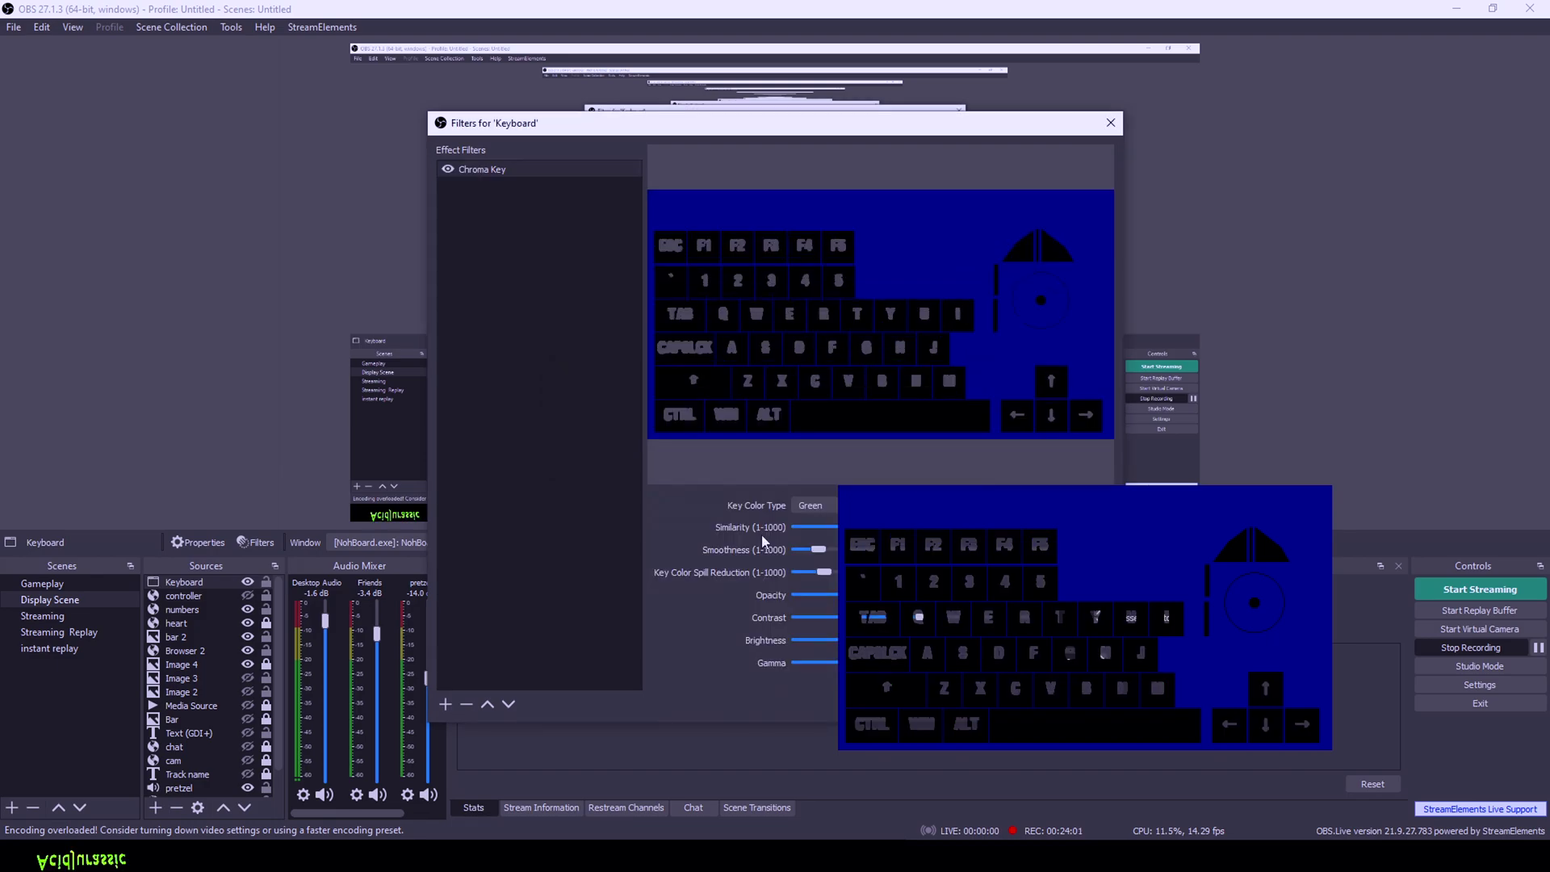
Step: Set the chroma key color type to Blue with a similarity of 325, and move the filter window off the preview
left_click(810, 505)
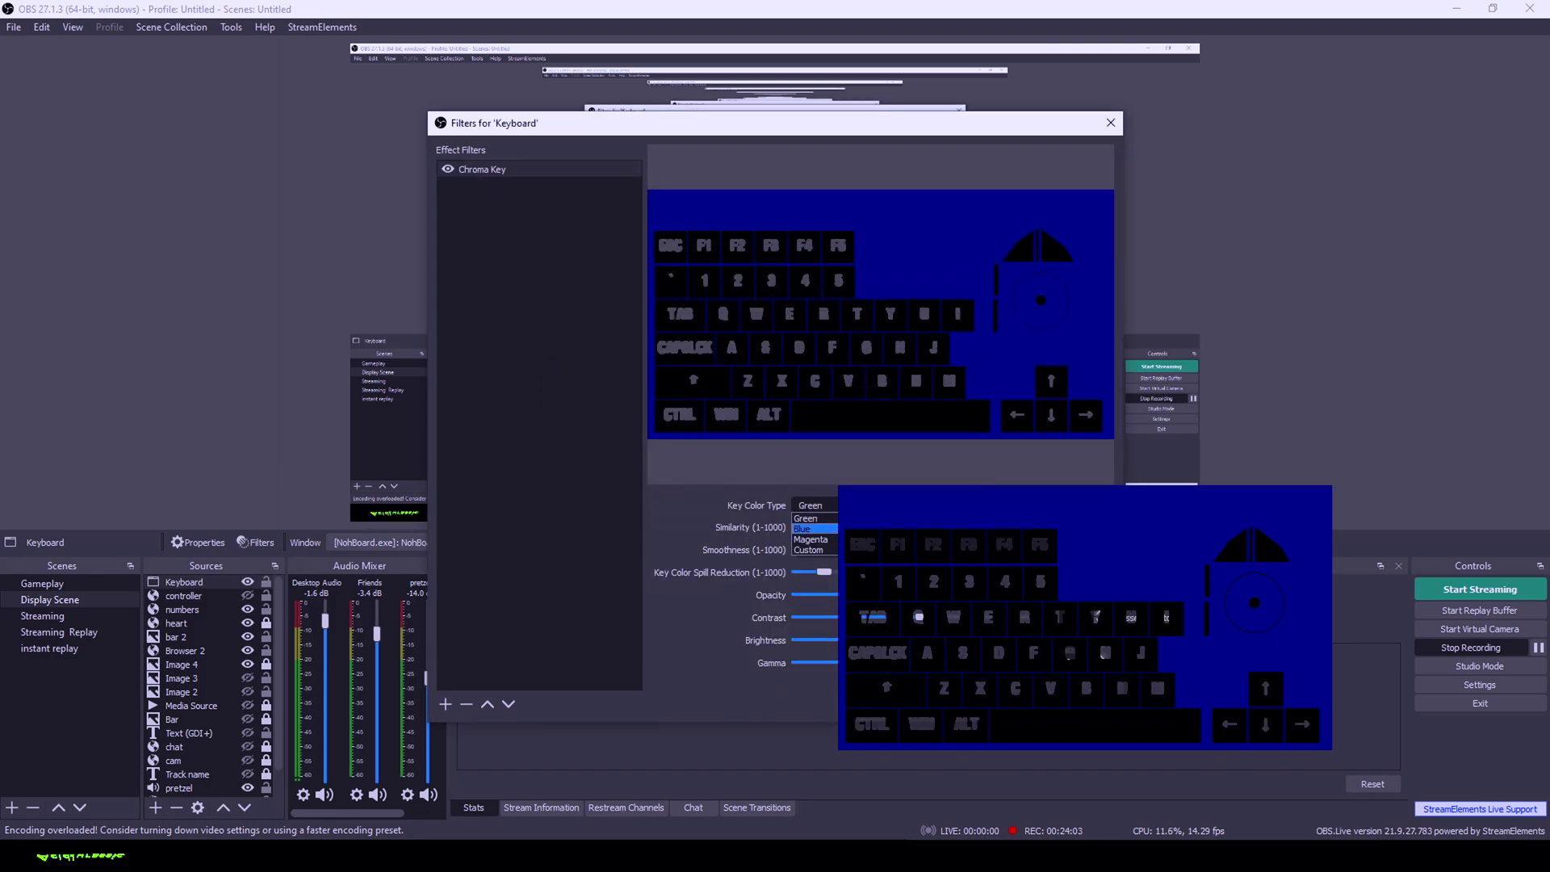
left_click(812, 519)
left_click_drag(898, 529, 878, 535)
left_click_drag(875, 123, 420, 113)
Step: Crop the empty edges of the Keyboard source, scale it down and place it in the upper right of the canvas
left_click_drag(985, 360, 1035, 349)
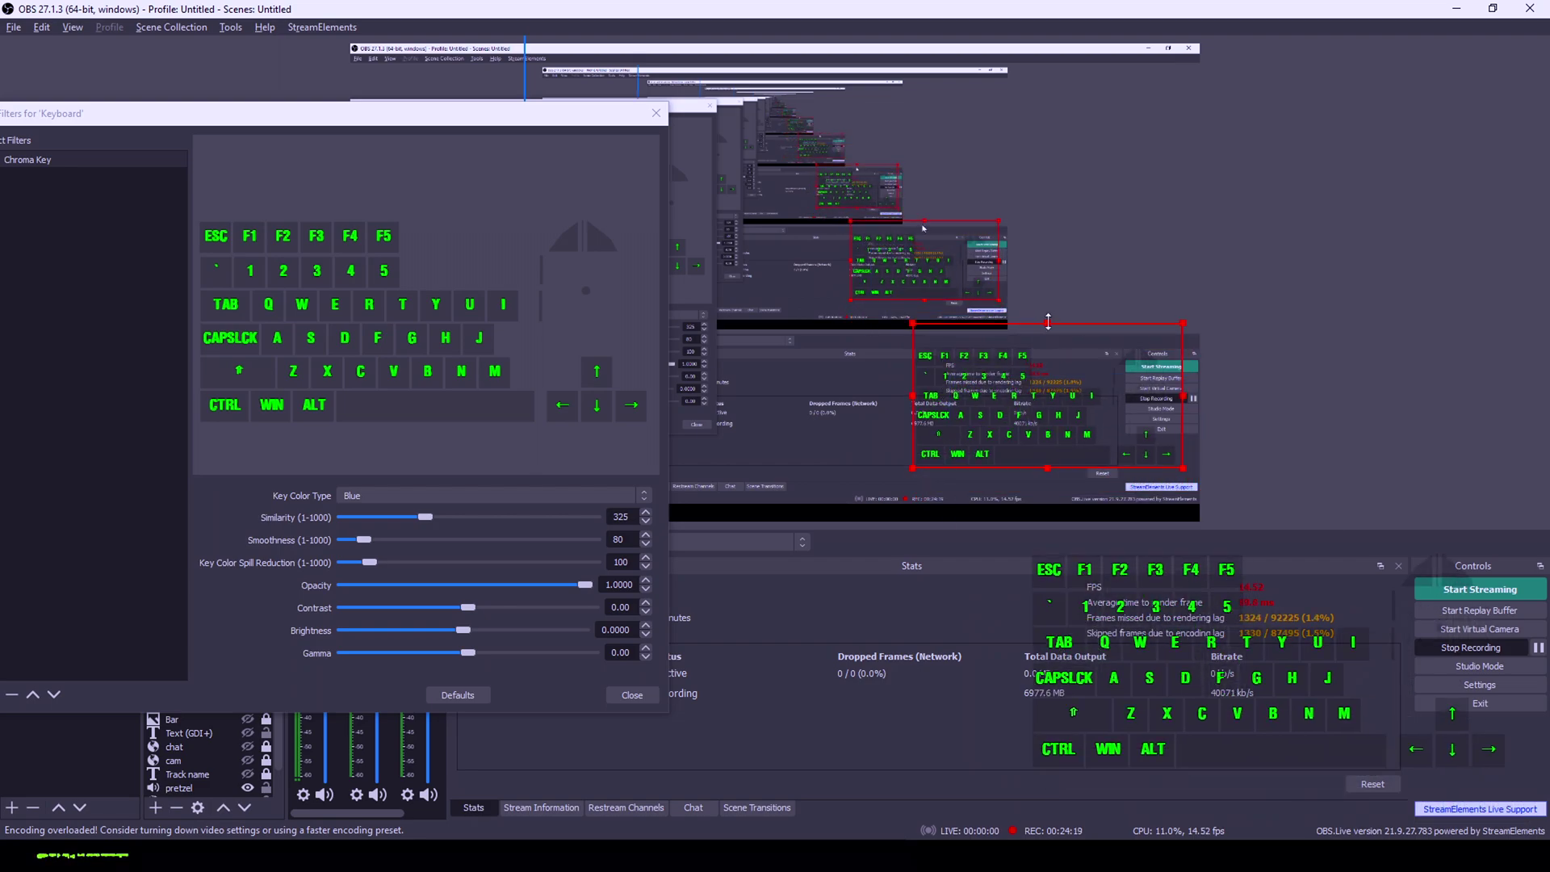
left_click_drag(1047, 321, 1050, 346)
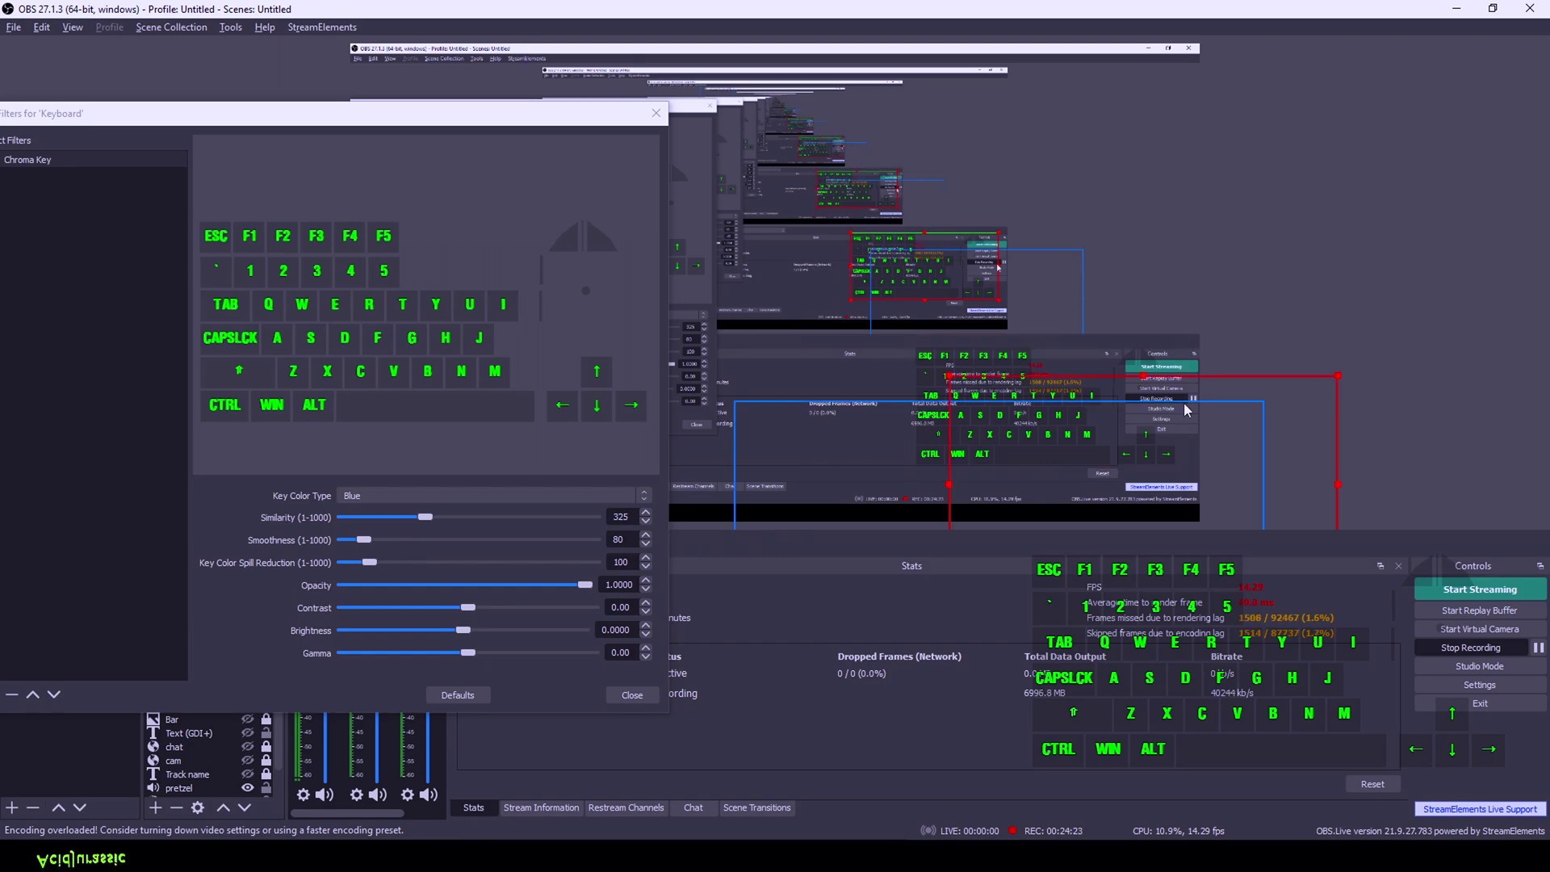
left_click(1135, 368)
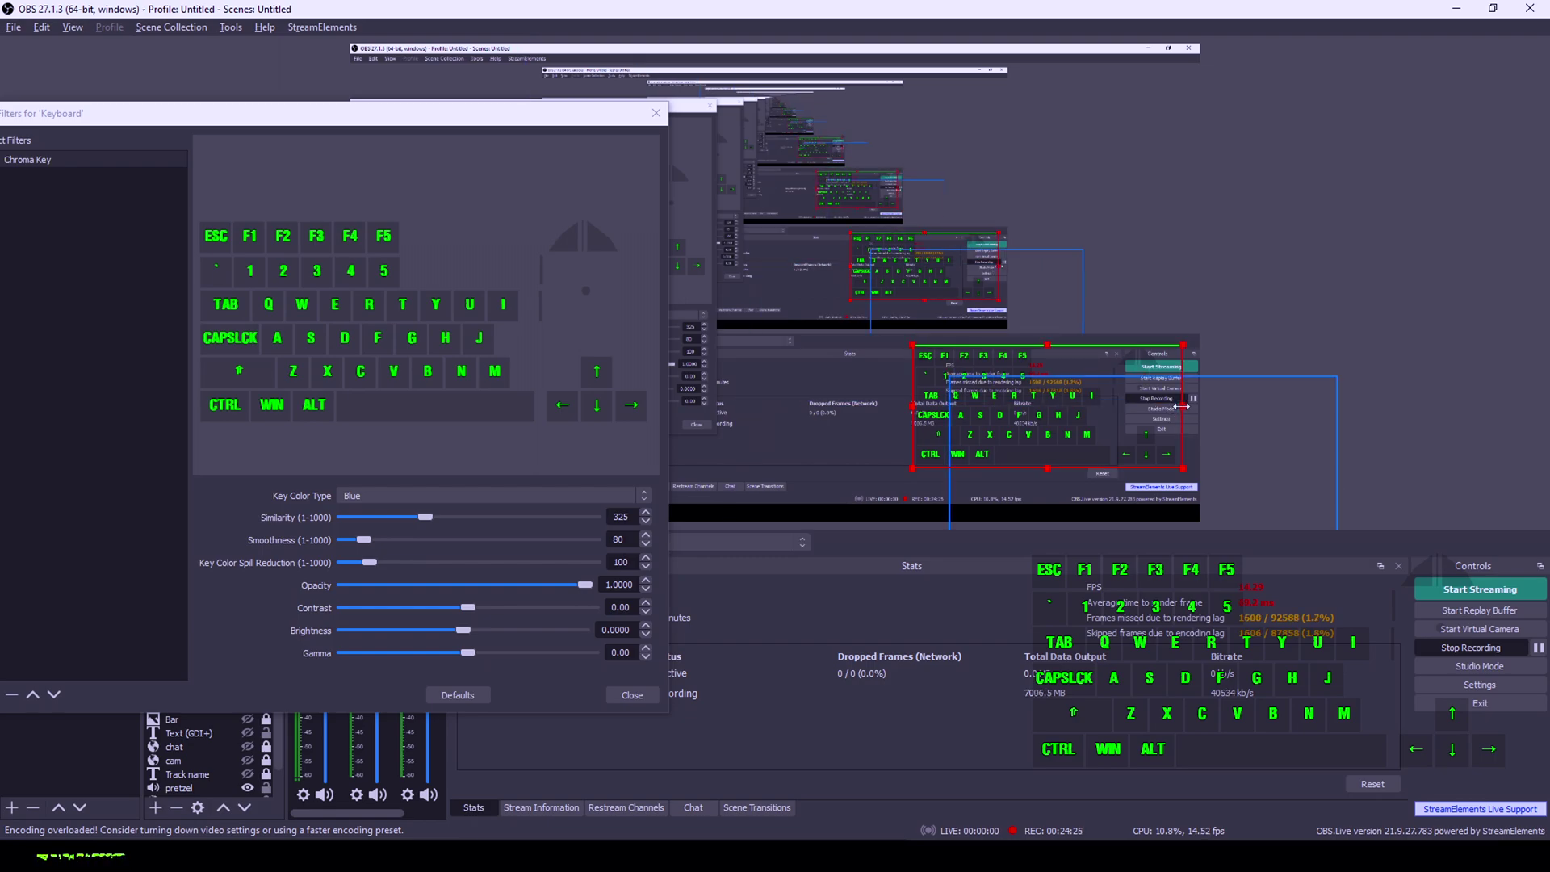
left_click(906, 346)
left_click(942, 365)
left_click_drag(910, 342, 1048, 128)
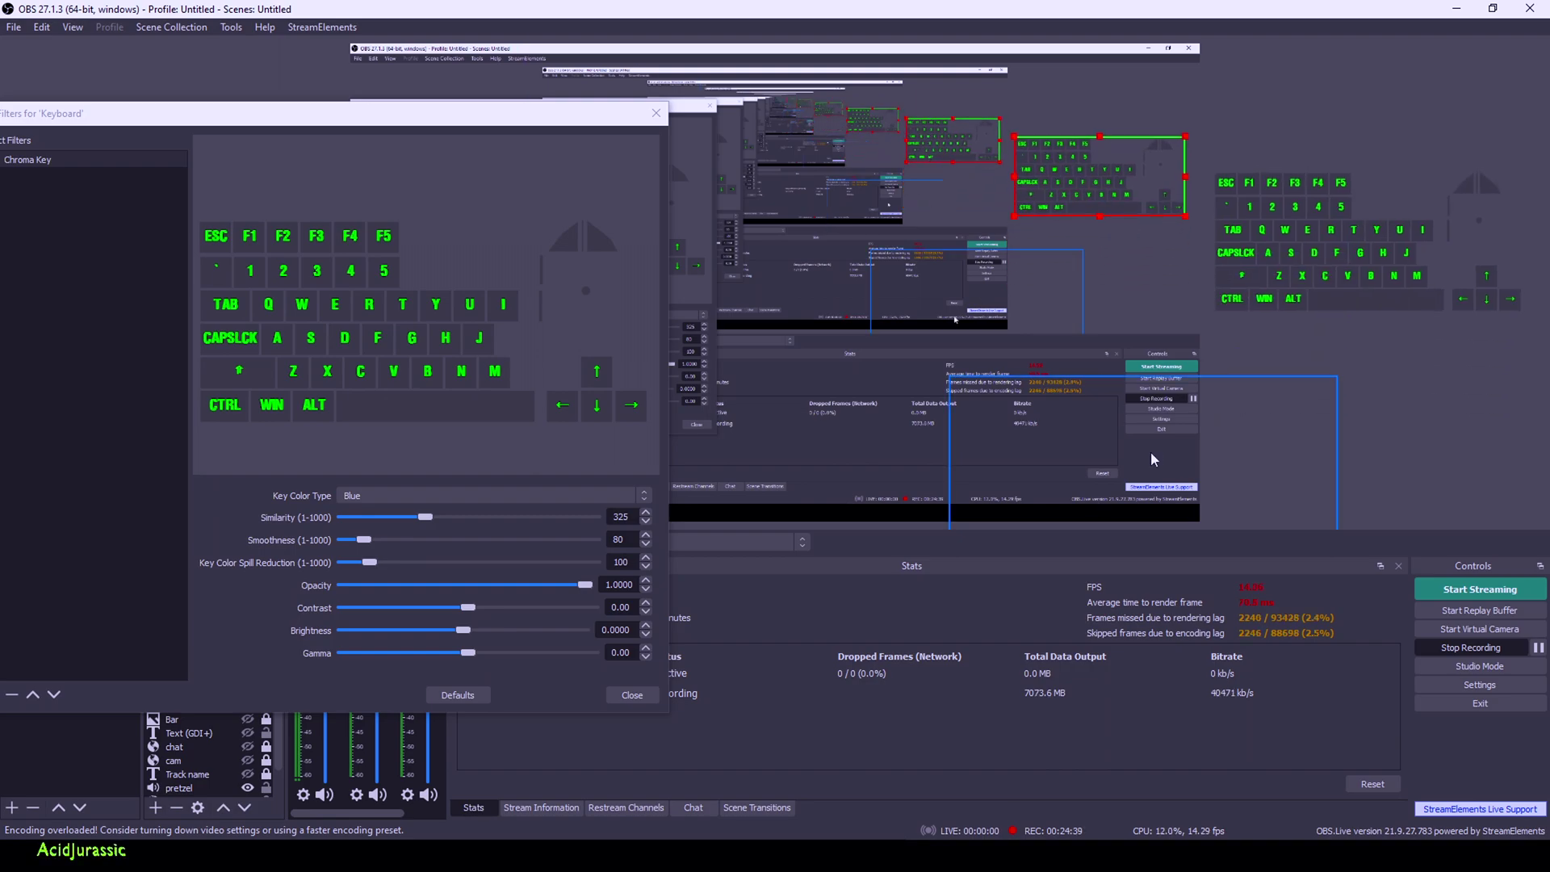
left_click(1074, 179)
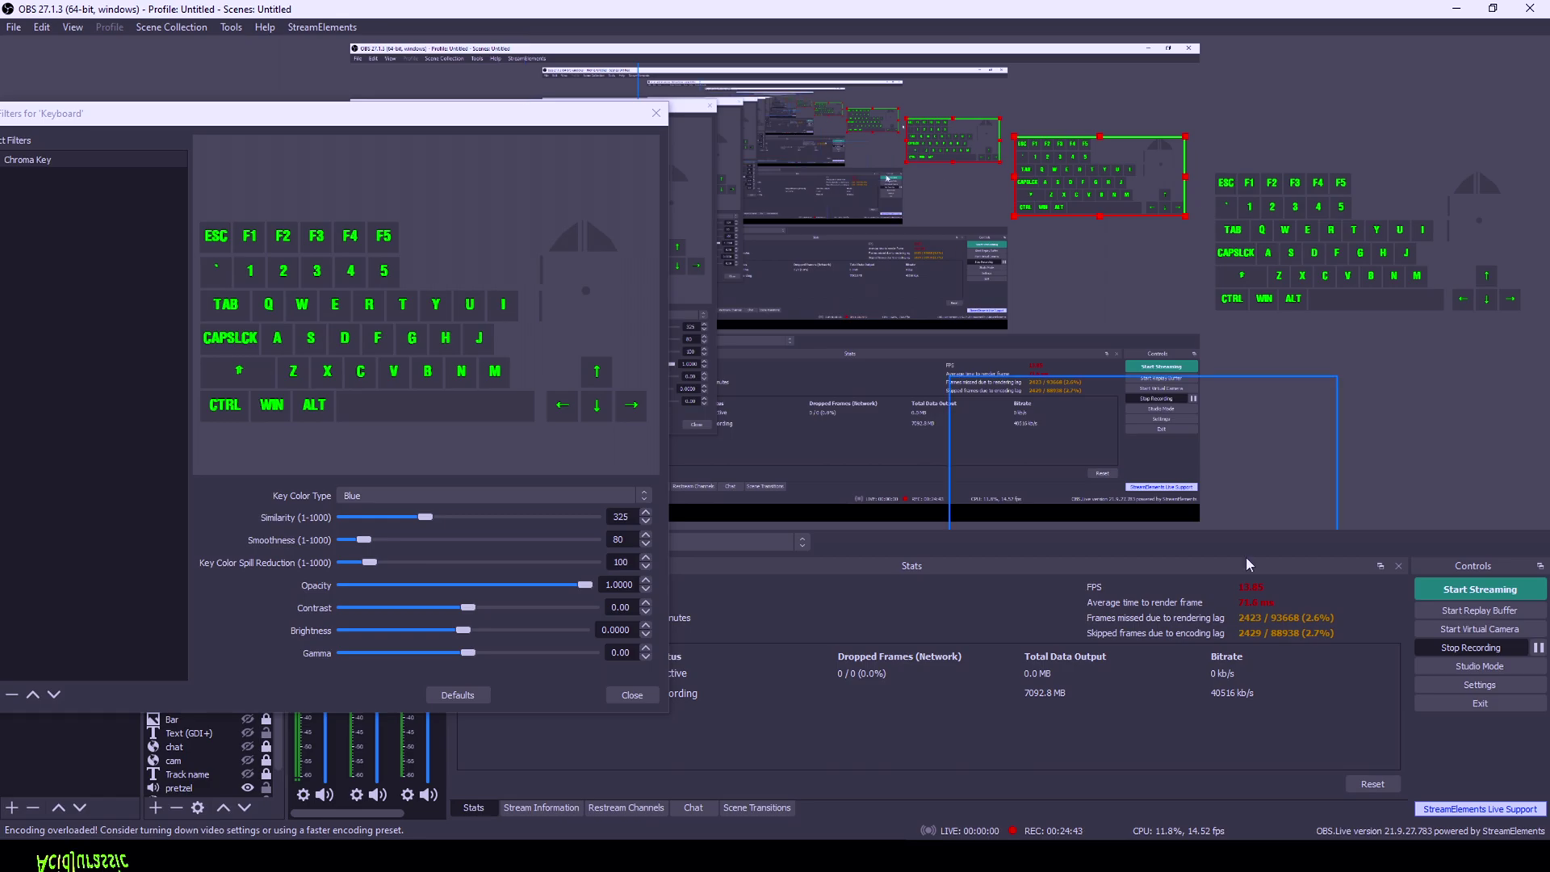
Step: Check the overlay against the live NohBoard window, then minimise OBS and close the Keyboard filter window
key("alt+Tab")
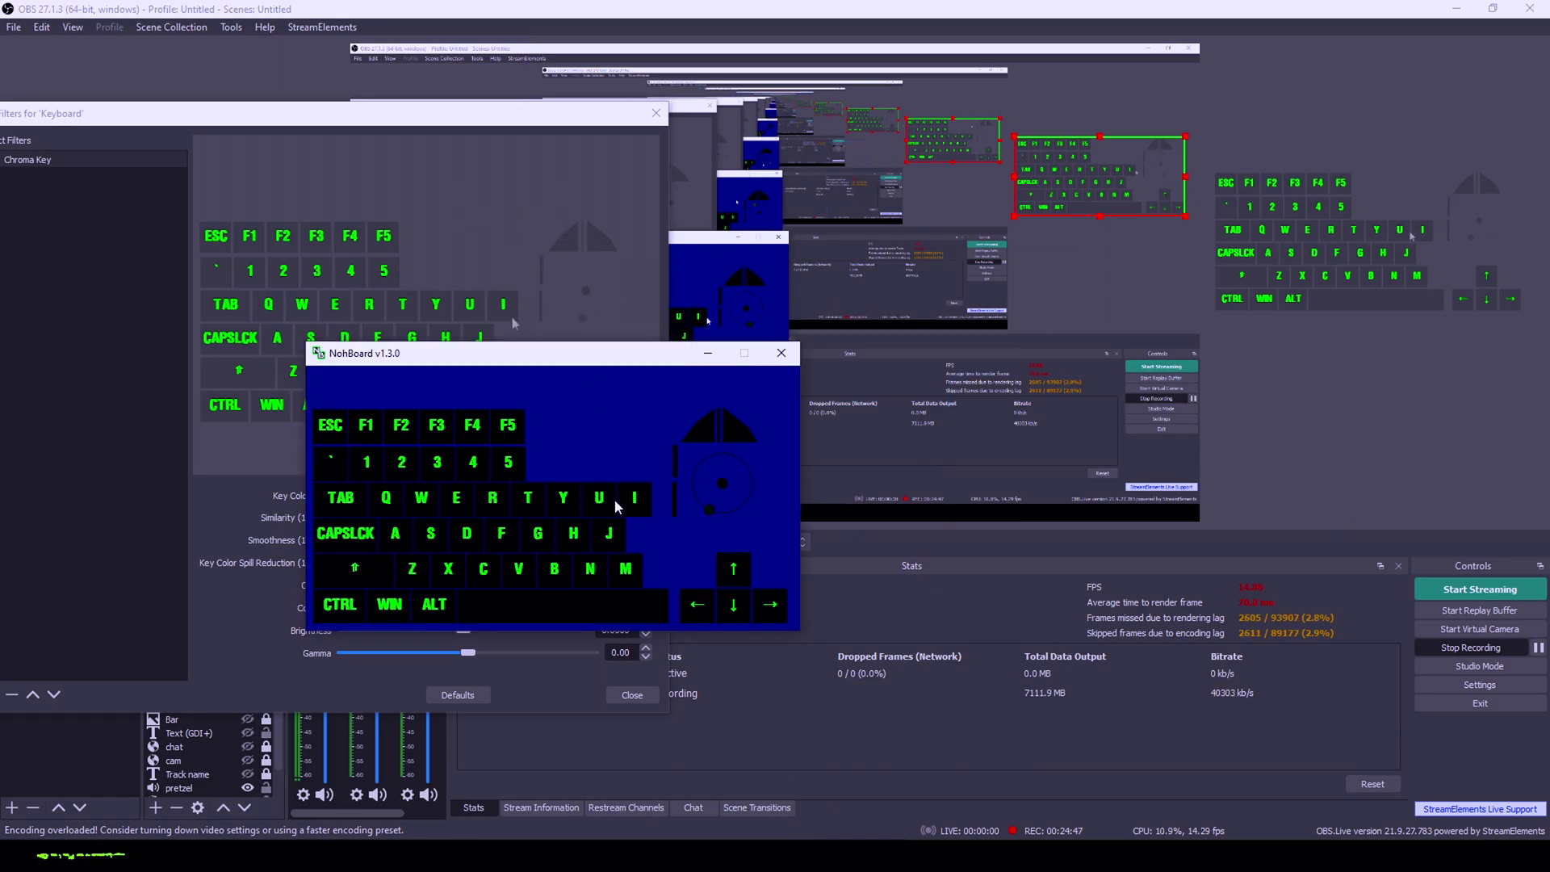
left_click_drag(675, 516, 792, 521)
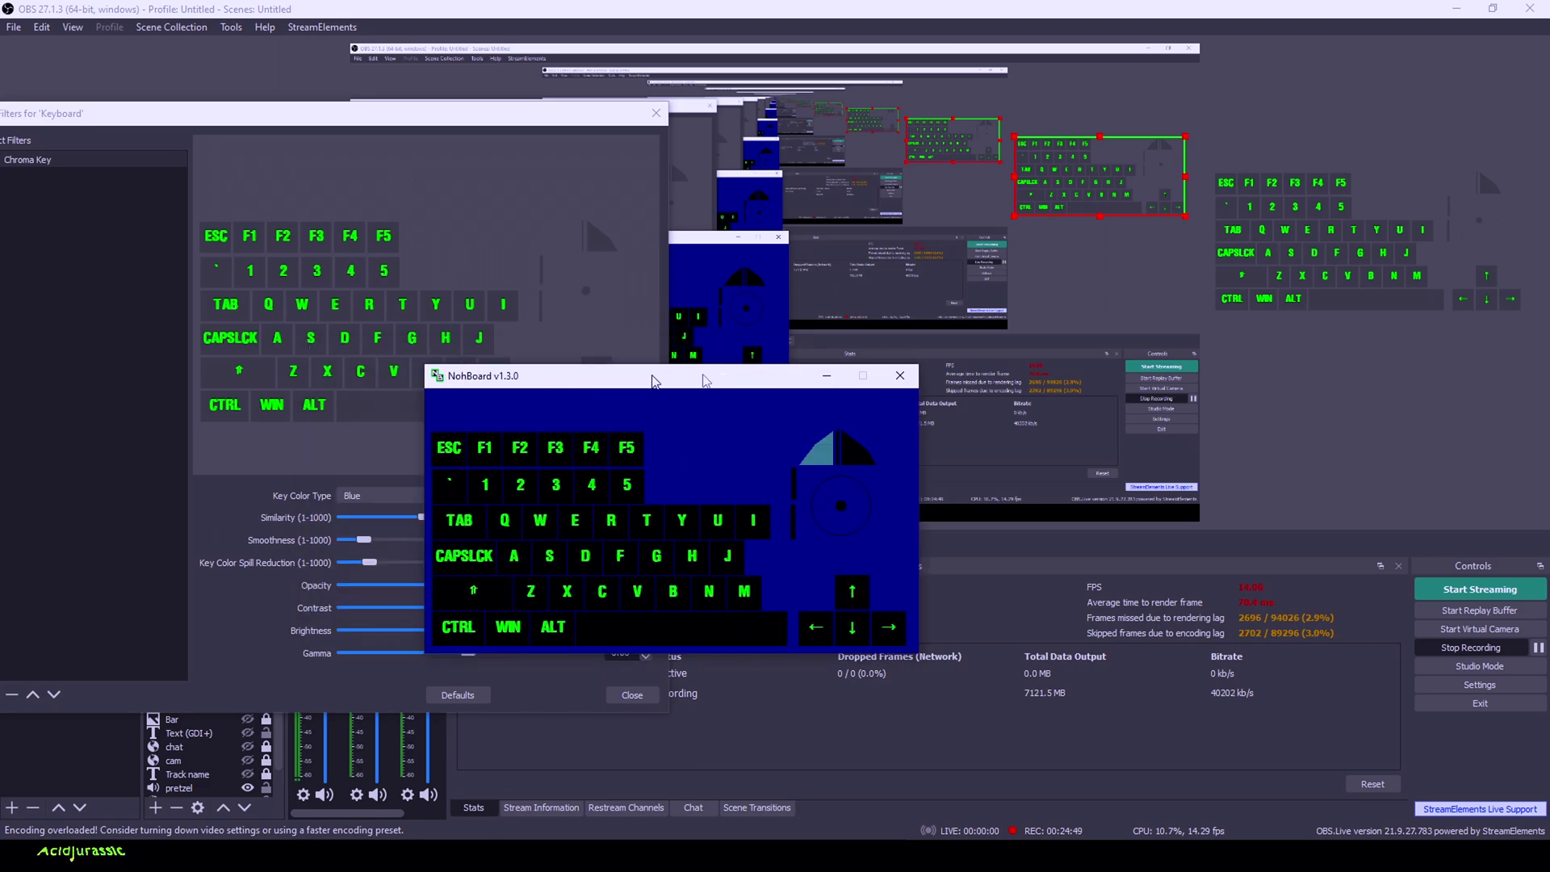
key("alt+Tab")
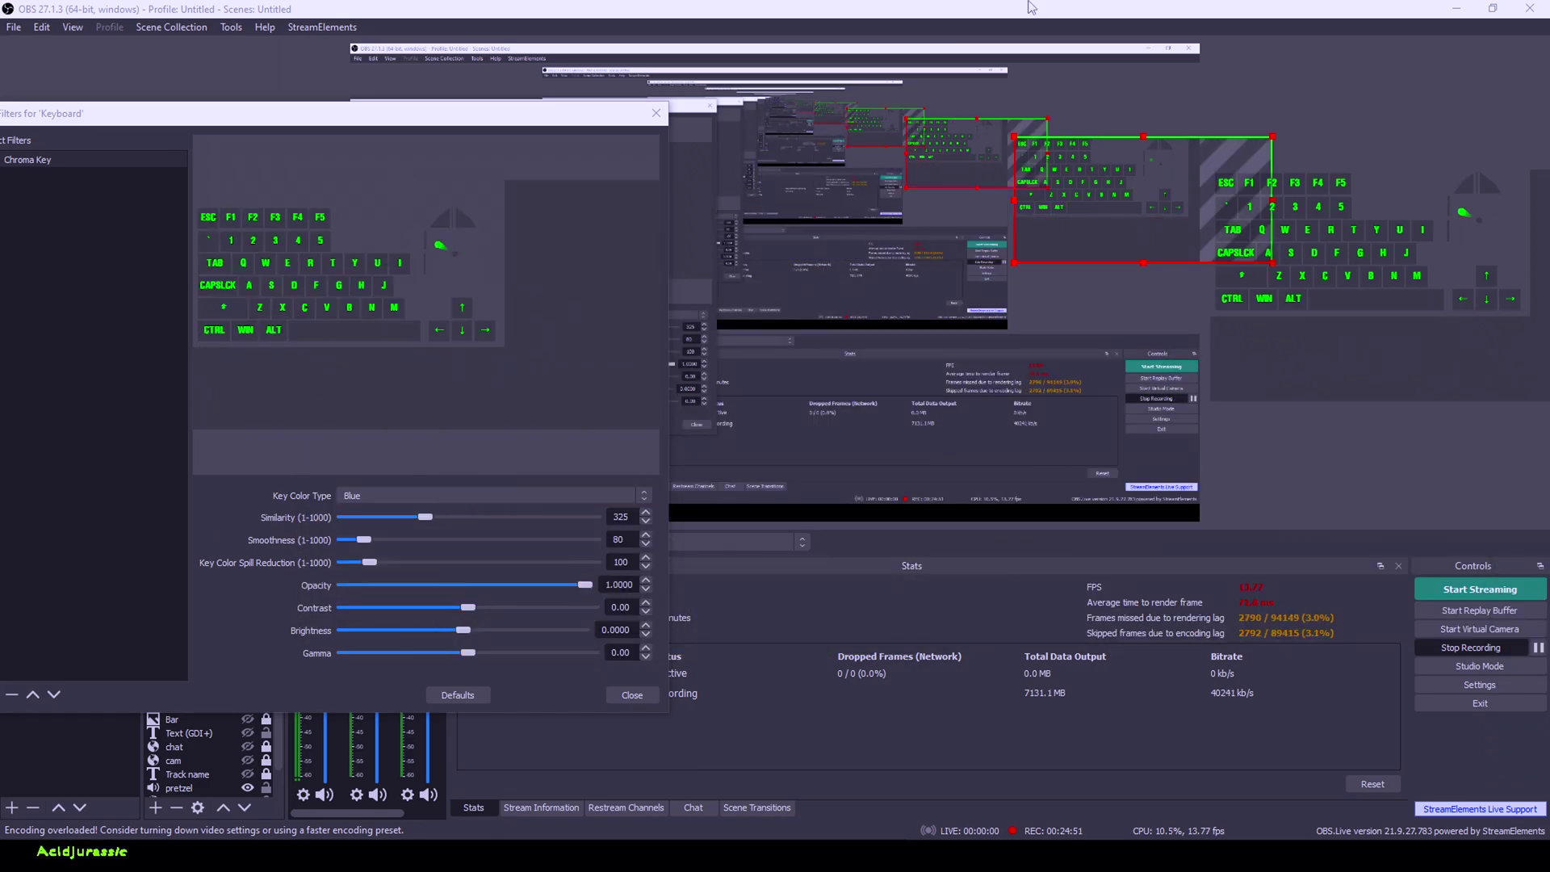
key("super+Down")
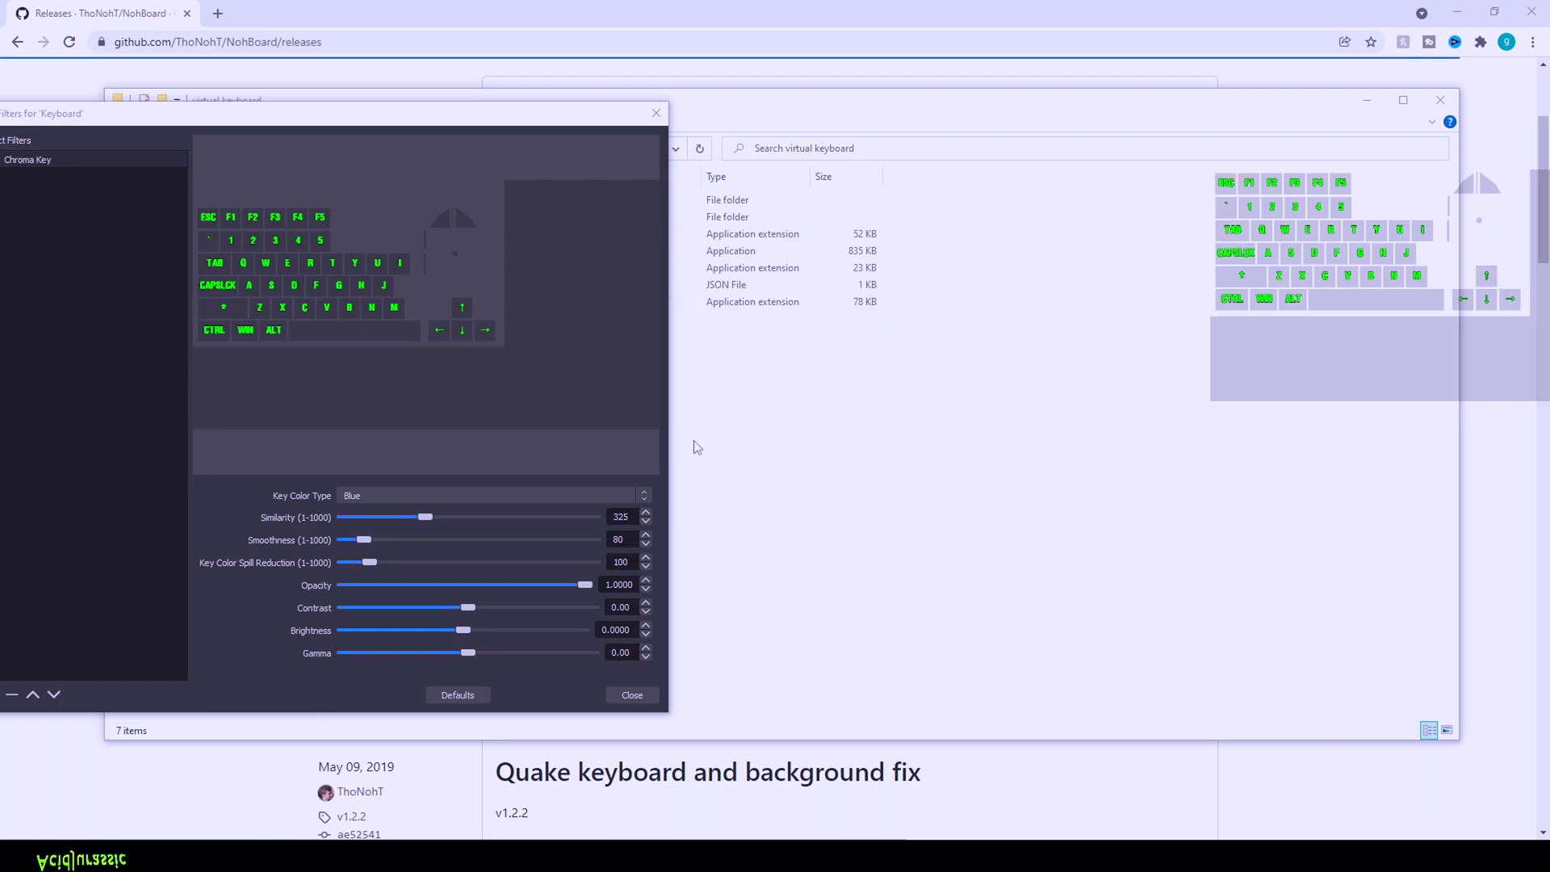
left_click(632, 696)
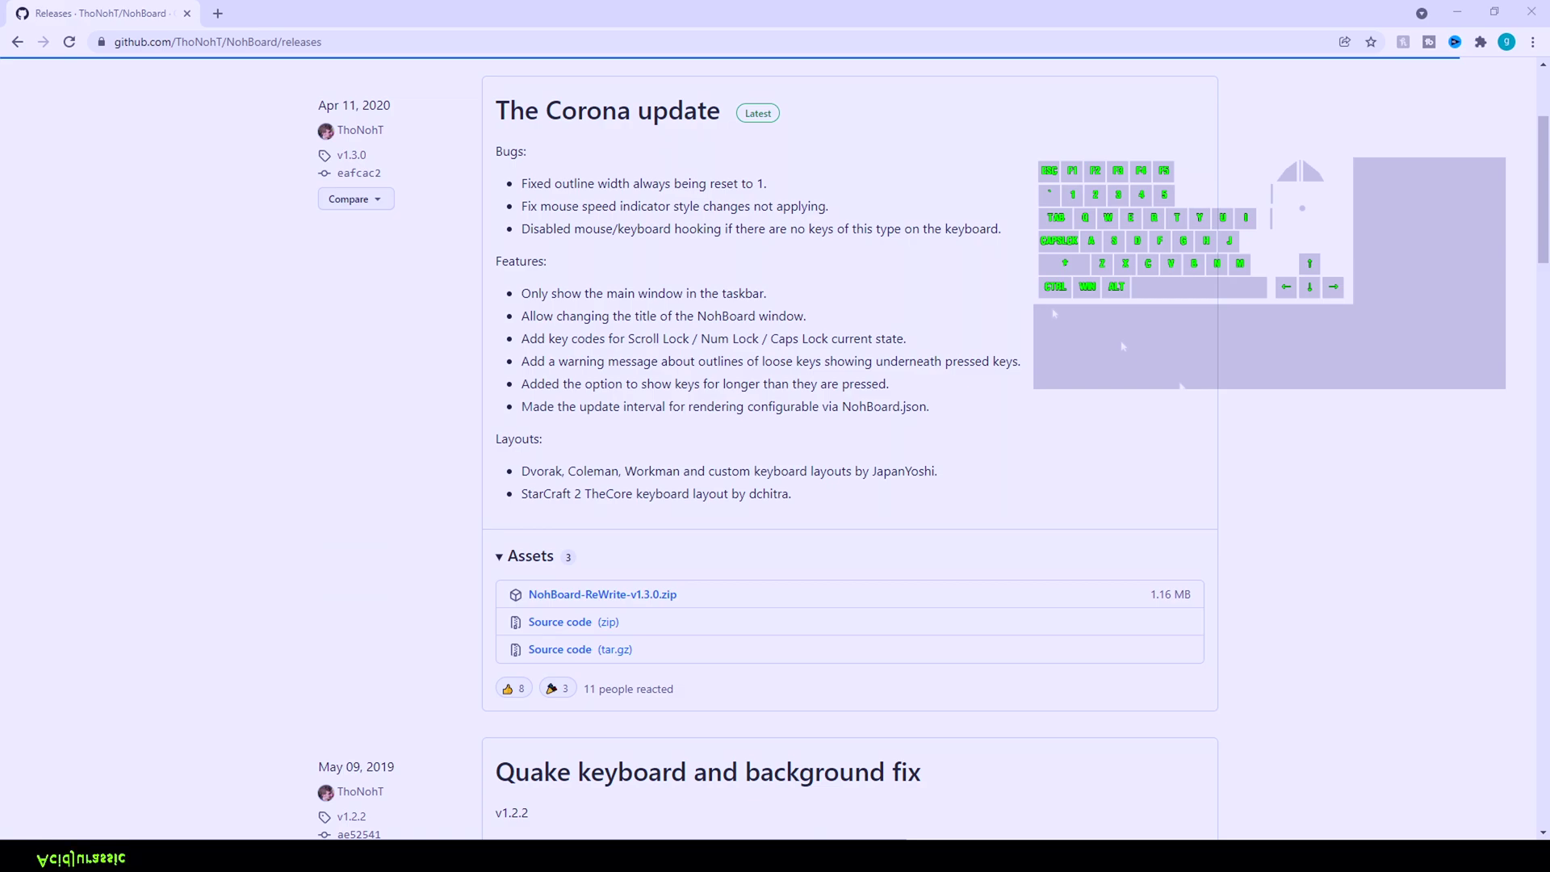
Step: Crop the blank areas below and beside the keyboard overlay and move it to the lower-right corner of the canvas
left_click_drag(1181, 386, 1181, 306)
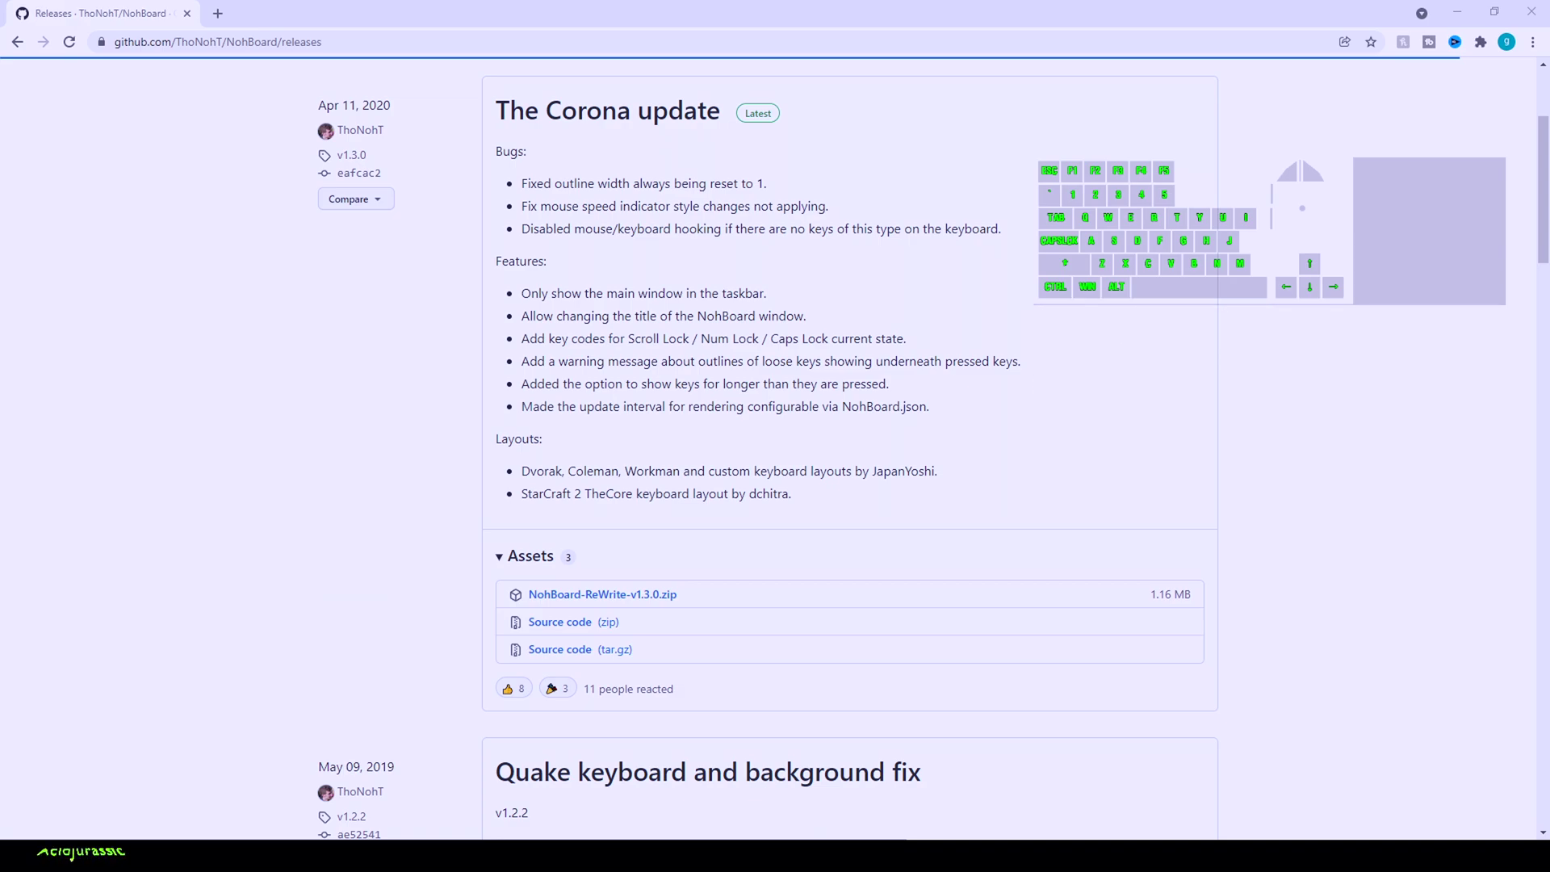
left_click_drag(1506, 230, 1343, 231)
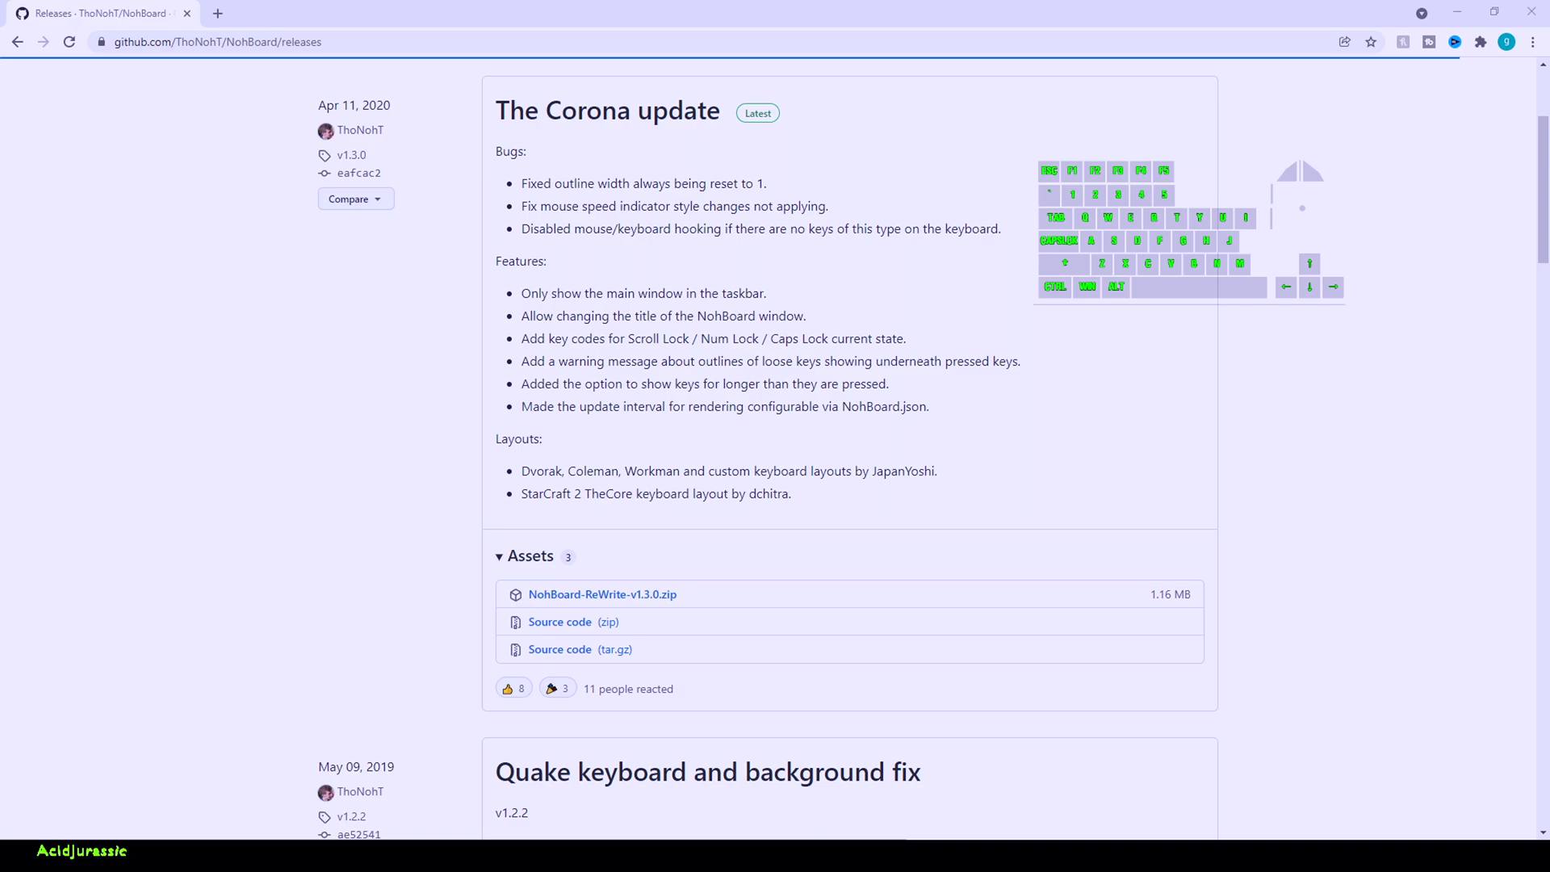
left_click_drag(1194, 290, 1378, 830)
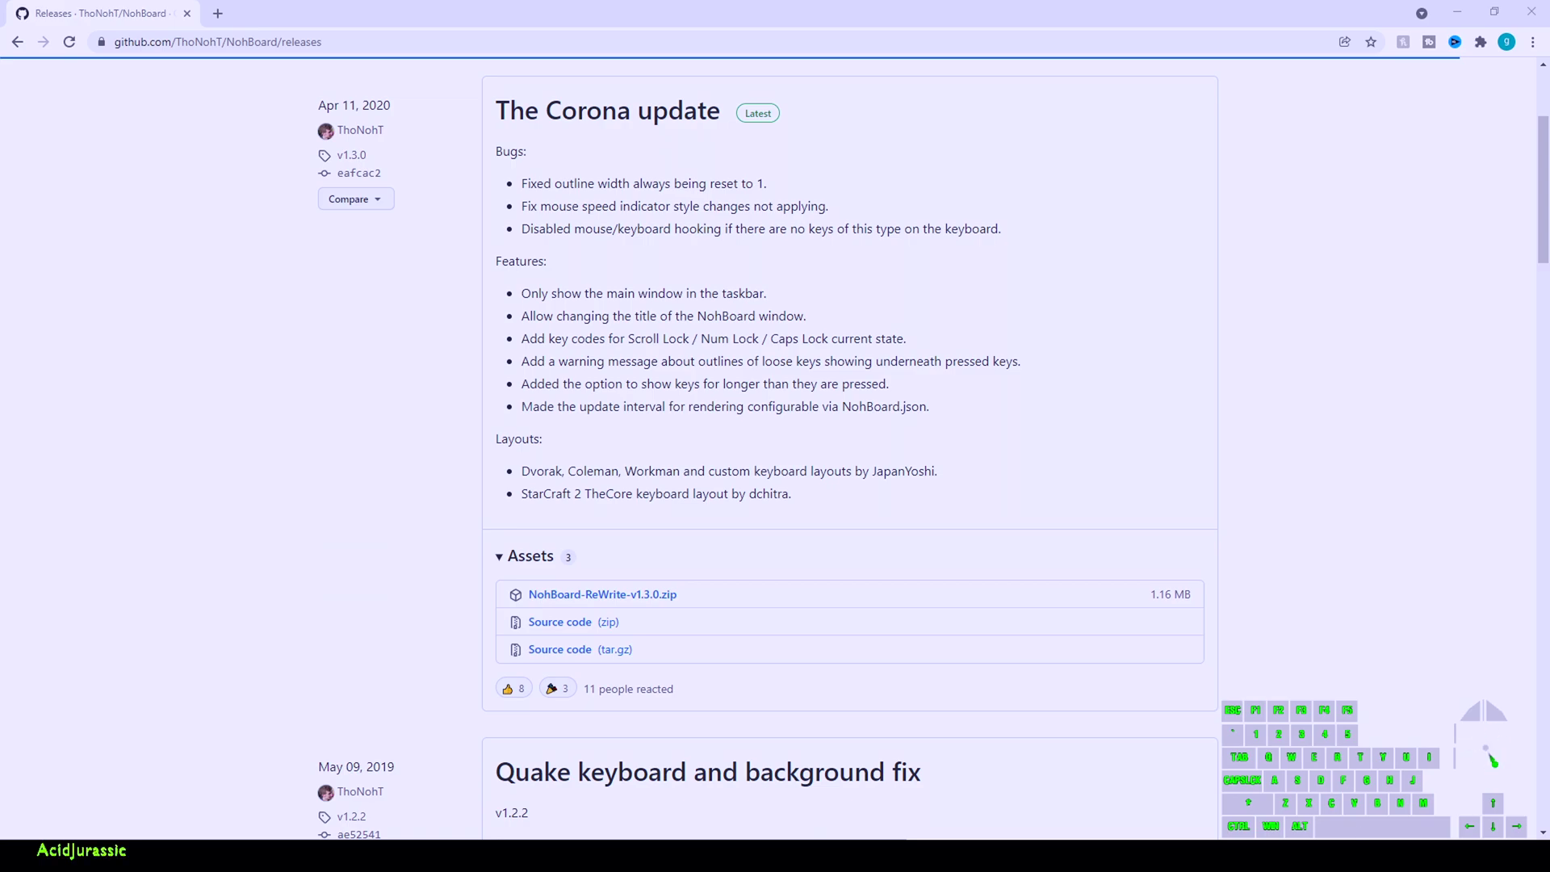
Step: Test the on-screen keyboard overlay with the Q, W, E and R keys
key("q")
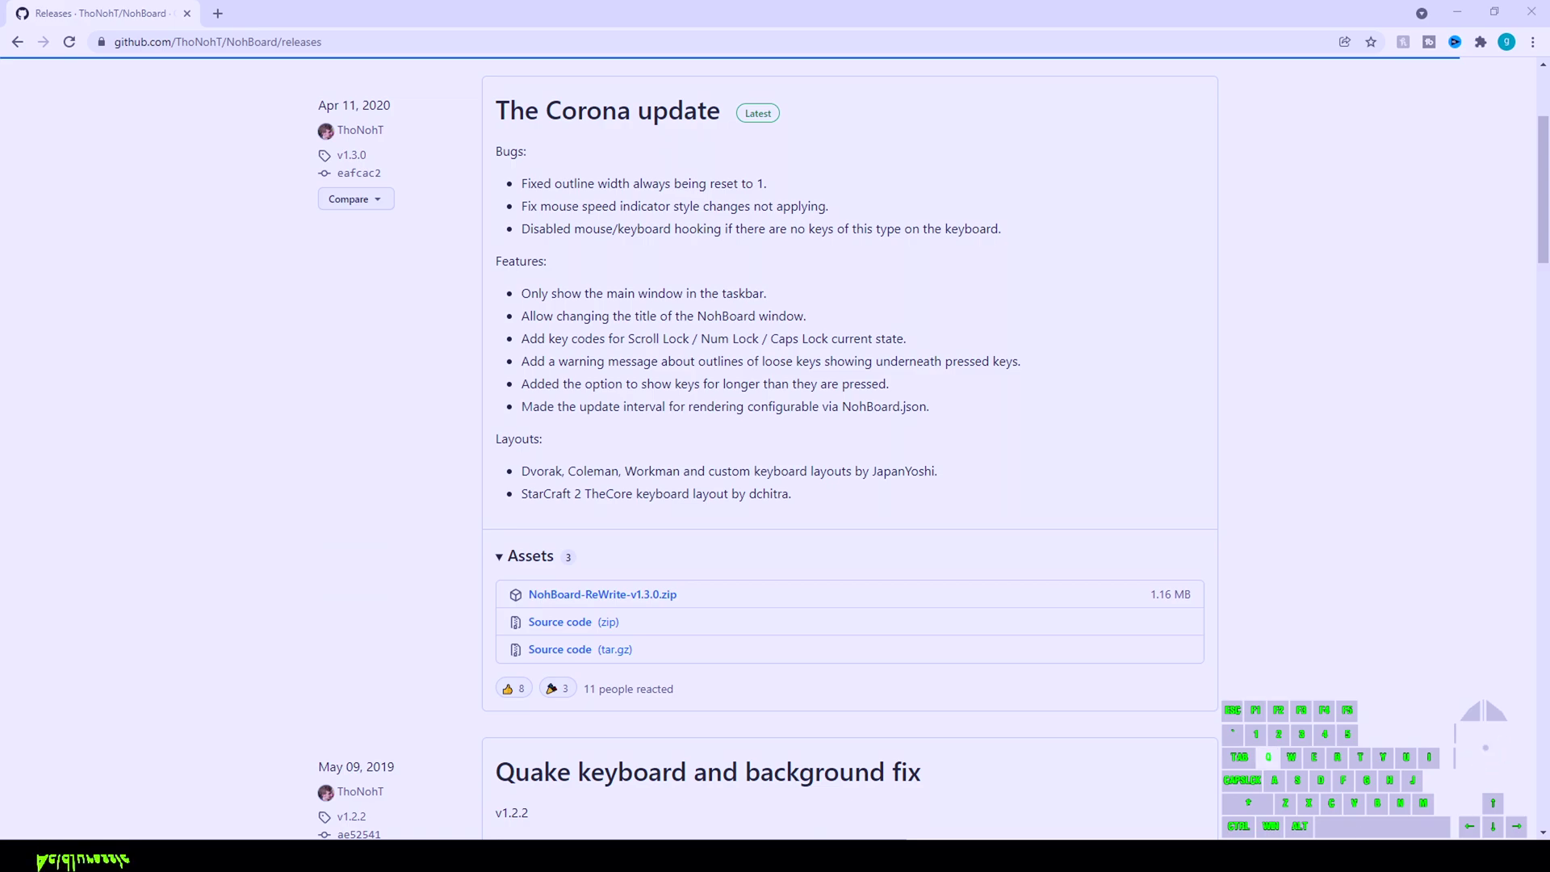
key("w")
key("e")
key("r")
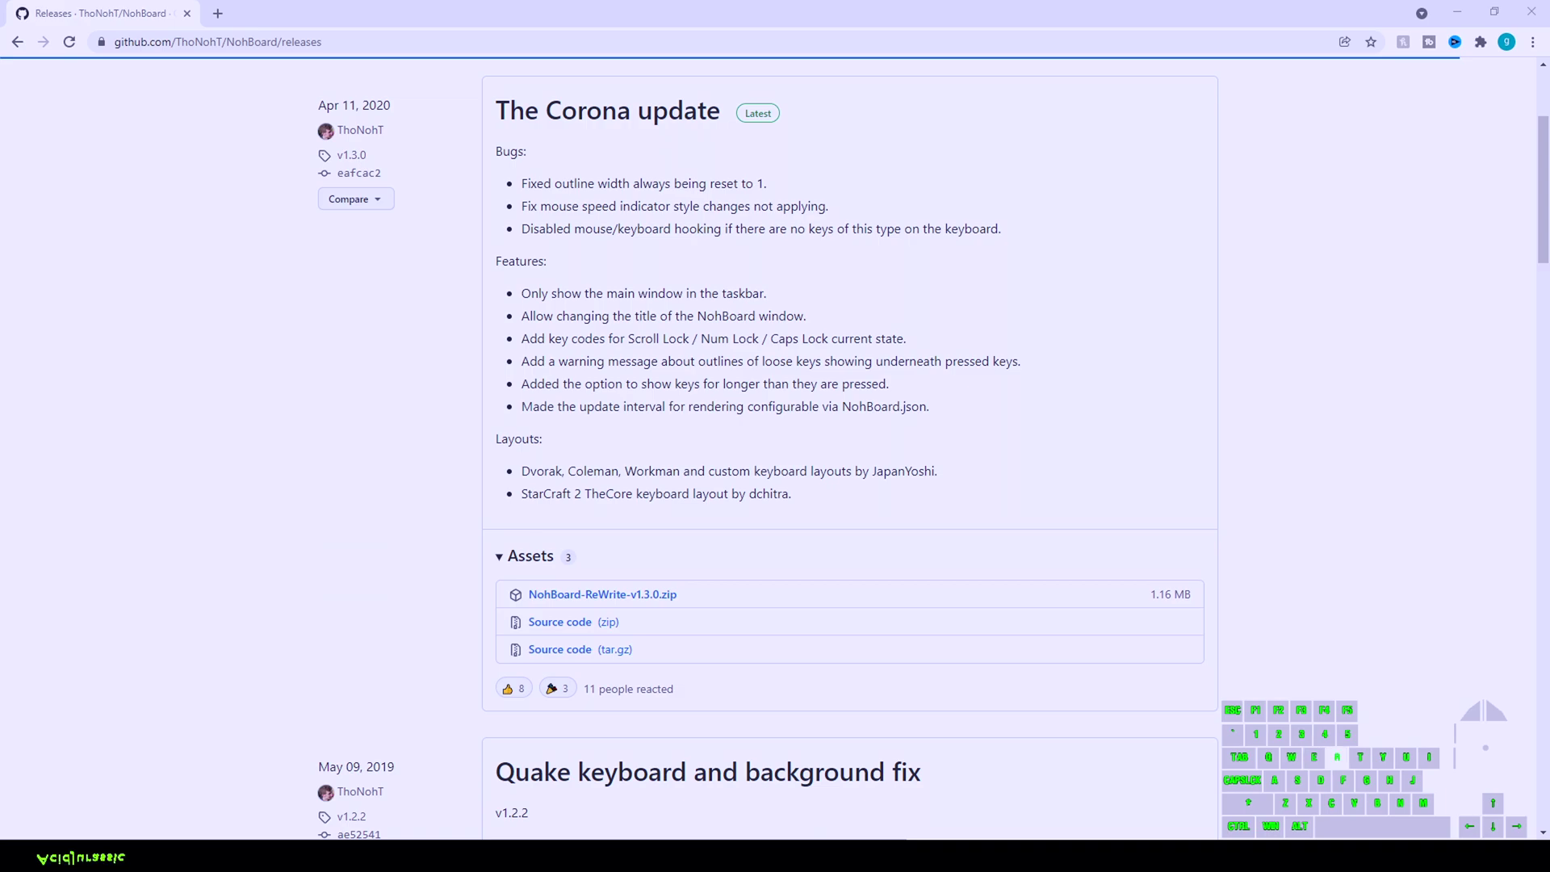